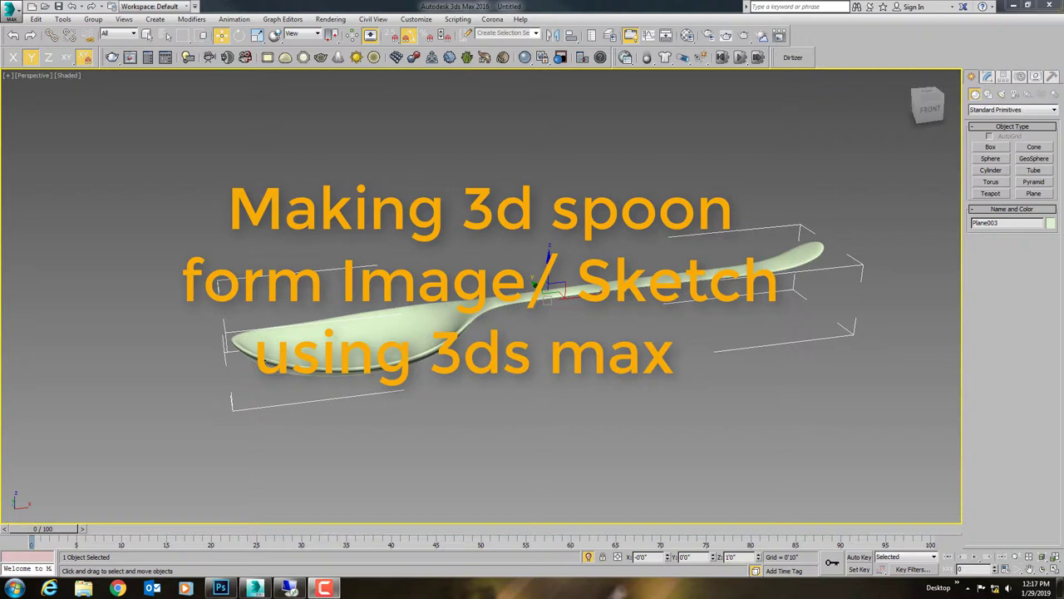
Step: Orbit around the finished spoon model in the Perspective viewport
{"action": "mouse_move", "coordinate": [417, 402]}
{"action": "middle_mouse_down", "text": "alt"}
{"action": "mouse_move", "coordinate": [423, 435]}
{"action": "mouse_move", "coordinate": [435, 408]}
{"action": "mouse_move", "coordinate": [478, 409]}
{"action": "mouse_move", "coordinate": [443, 341]}
{"action": "mouse_move", "coordinate": [383, 329]}
{"action": "mouse_move", "coordinate": [351, 376]}
{"action": "middle_mouse_up", "text": "alt"}
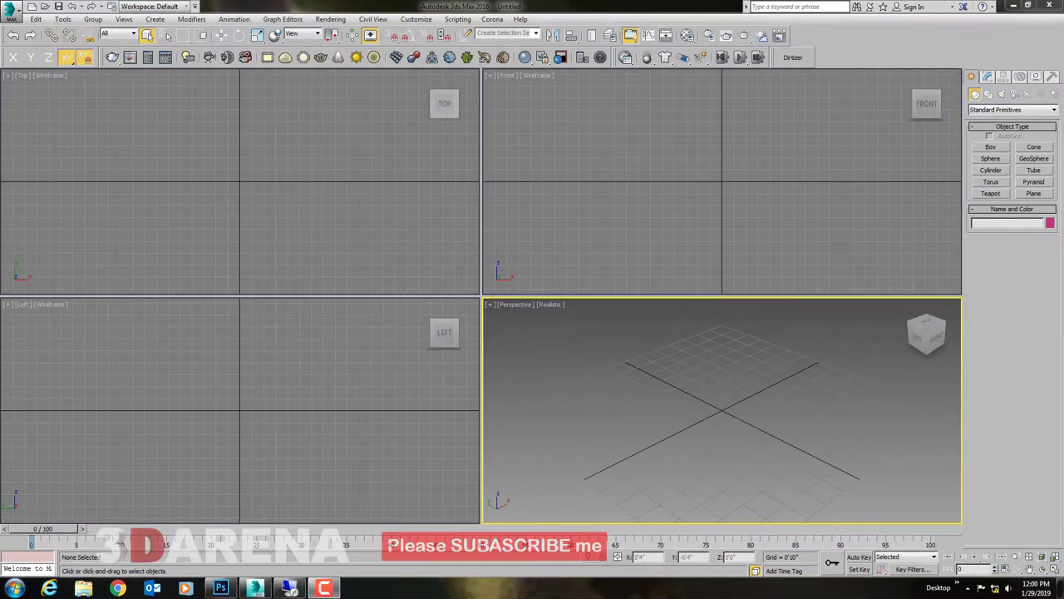
Step: Draw a Plane in the Front view, then maximize the Perspective viewport
{"action": "left_click", "coordinate": [1033, 194]}
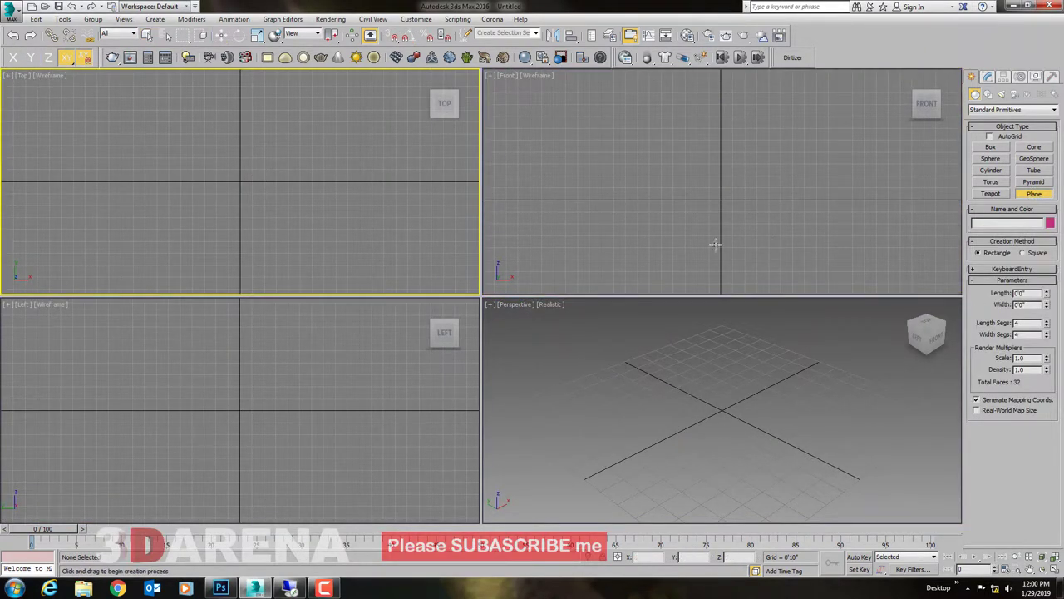
{"action": "left_click_drag", "start_coordinate": [630, 148], "coordinate": [807, 234]}
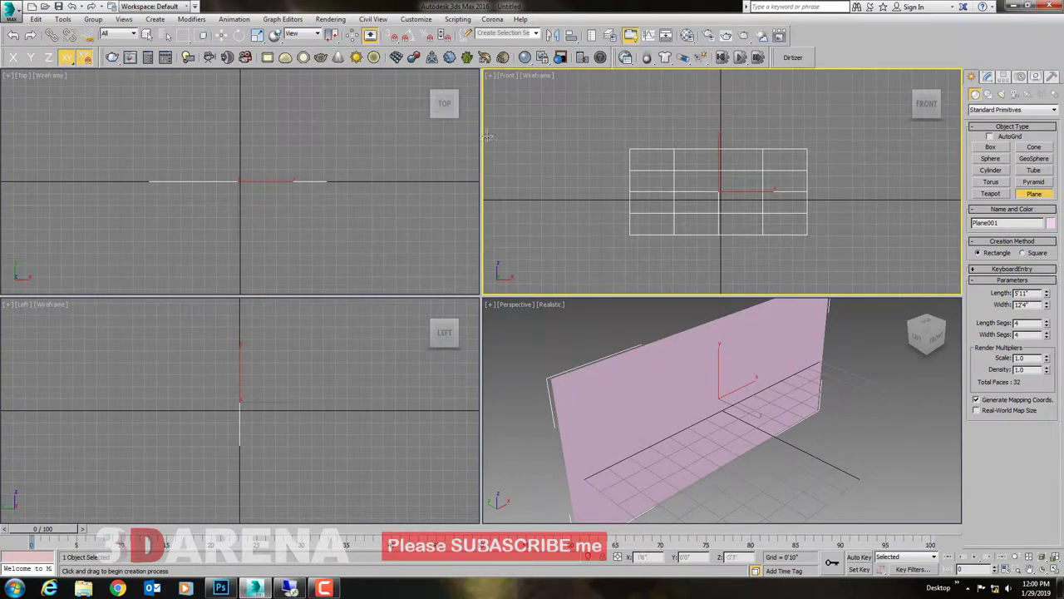
{"action": "left_click", "coordinate": [221, 36]}
{"action": "left_click", "coordinate": [687, 399]}
{"action": "key", "text": "alt+w"}
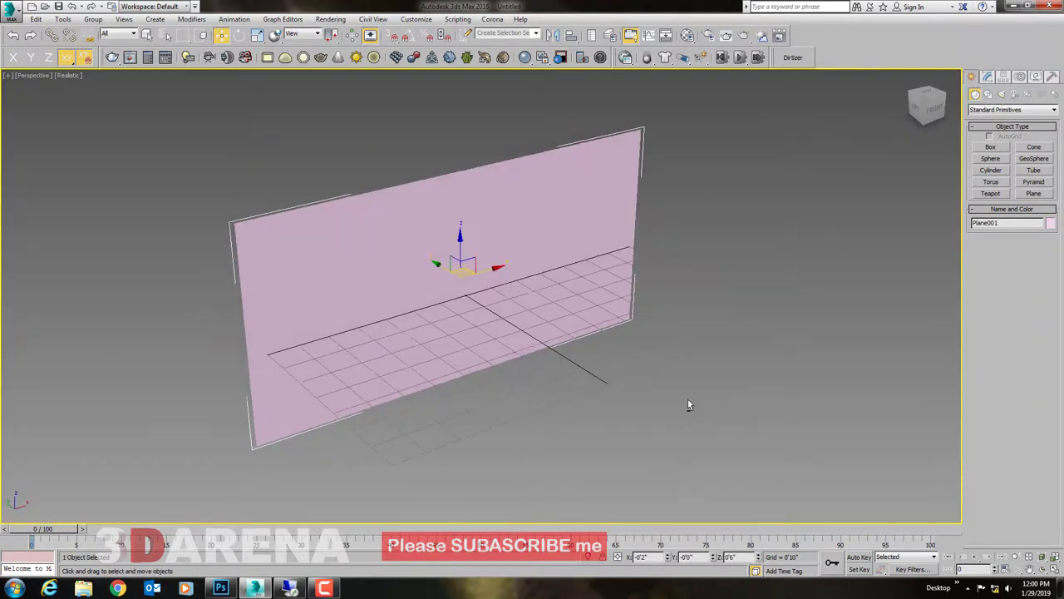
Step: Set the plane to Length 2'0" and Width 8'0", zeroing its X and Z position
{"action": "left_click", "coordinate": [987, 76]}
{"action": "key", "text": "F4"}
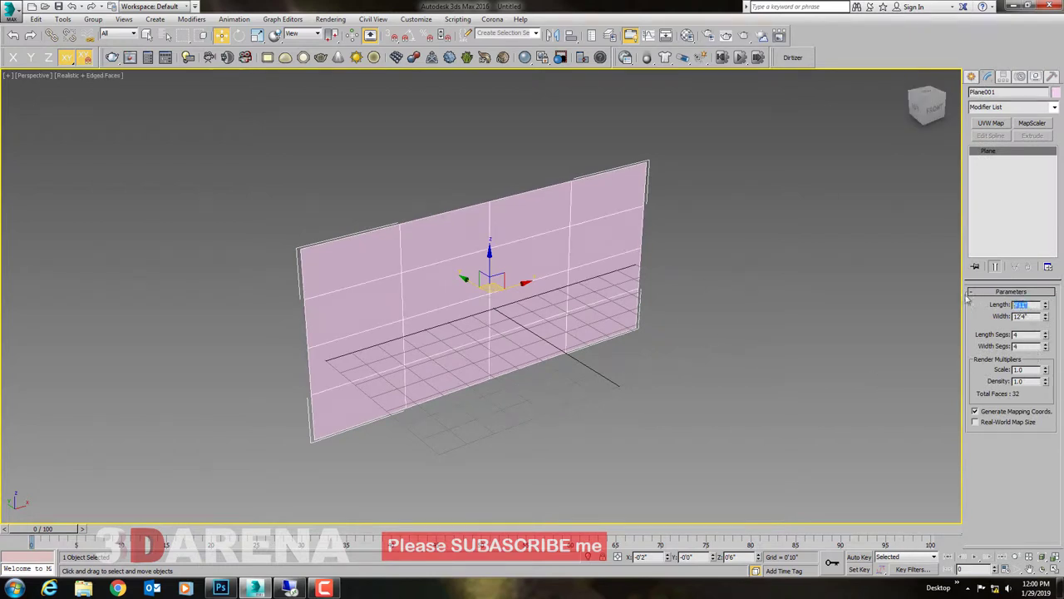
{"action": "key", "text": "Tab"}
{"action": "type", "text": "8'0"}
{"action": "key", "text": "Return"}
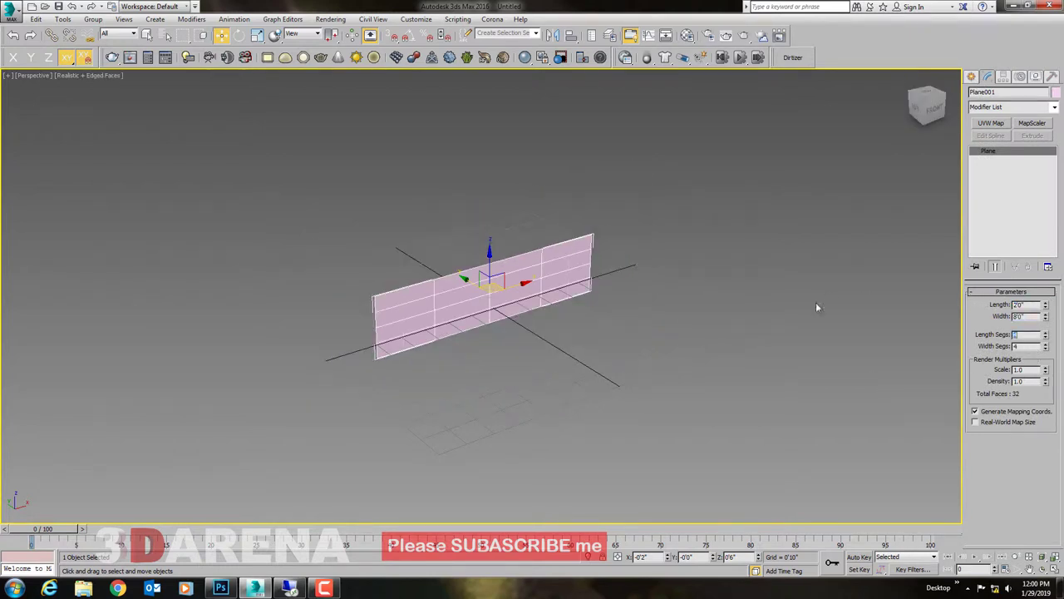
{"action": "middle_click_drag", "start_coordinate": [816, 302], "coordinate": [601, 376], "text": "alt"}
{"action": "right_click", "coordinate": [667, 557]}
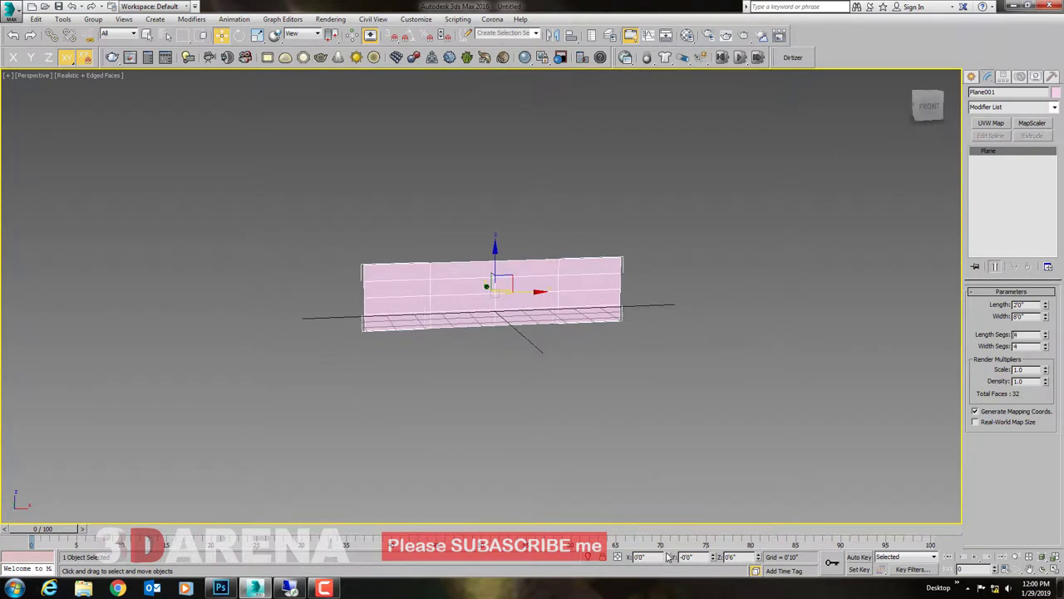
{"action": "right_click", "coordinate": [758, 558]}
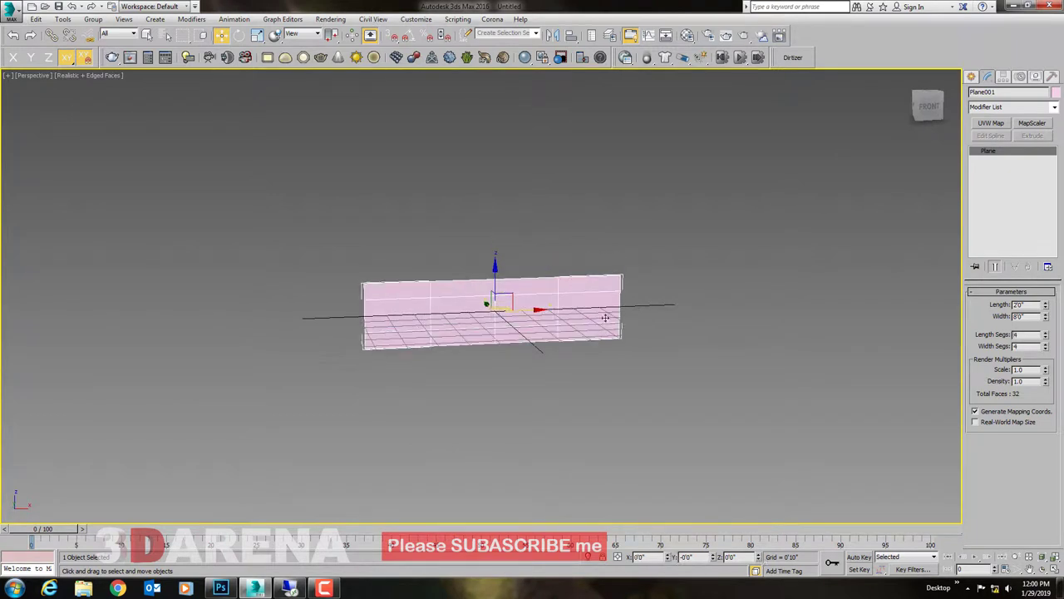
{"action": "key", "text": "alt+w"}
Step: Give the plane 1 length segment and 1 width segment in the maximized Front view
{"action": "right_click", "coordinate": [831, 250]}
{"action": "key", "text": "alt+w"}
{"action": "key", "text": "z"}
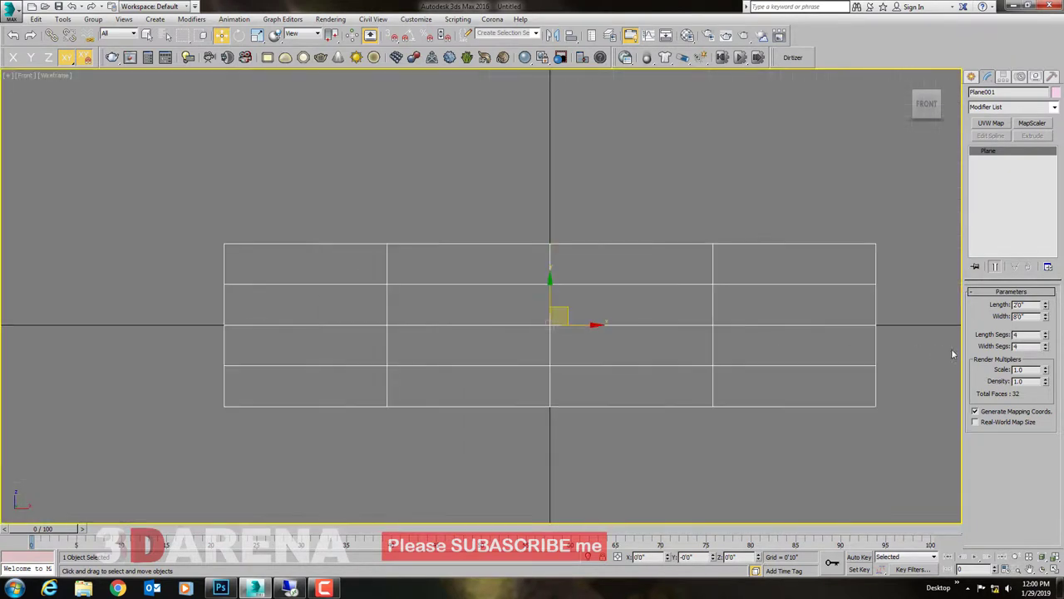
{"action": "type", "text": "1"}
{"action": "key", "text": "Tab"}
{"action": "type", "text": "1"}
{"action": "key", "text": "Return"}
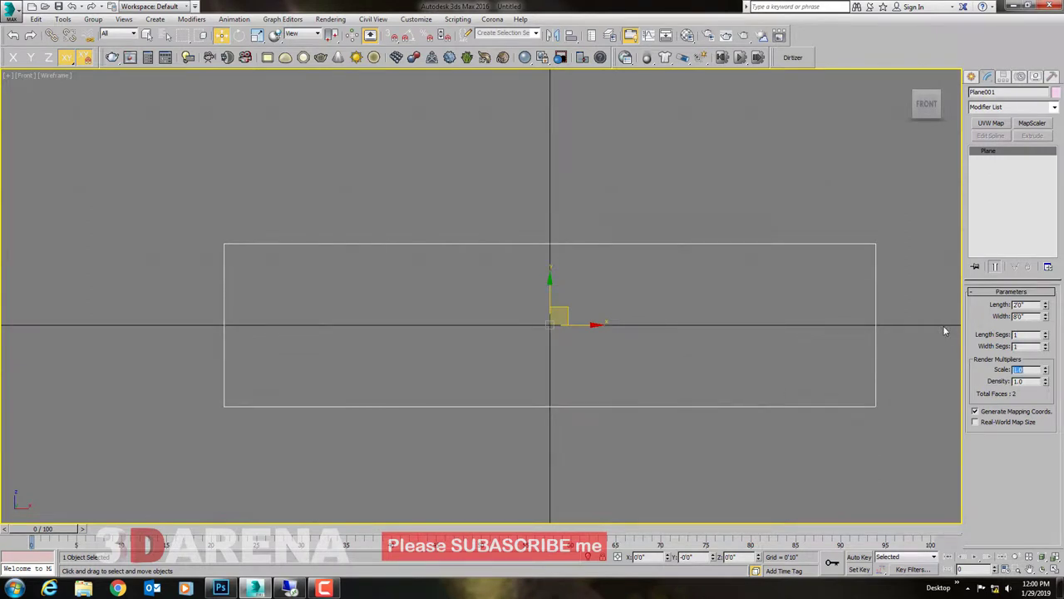
Step: Snap the plane's bottom midpoint to the origin, then return to the Perspective view
{"action": "middle_click_drag", "start_coordinate": [628, 368], "coordinate": [641, 369]}
{"action": "key", "text": "s"}
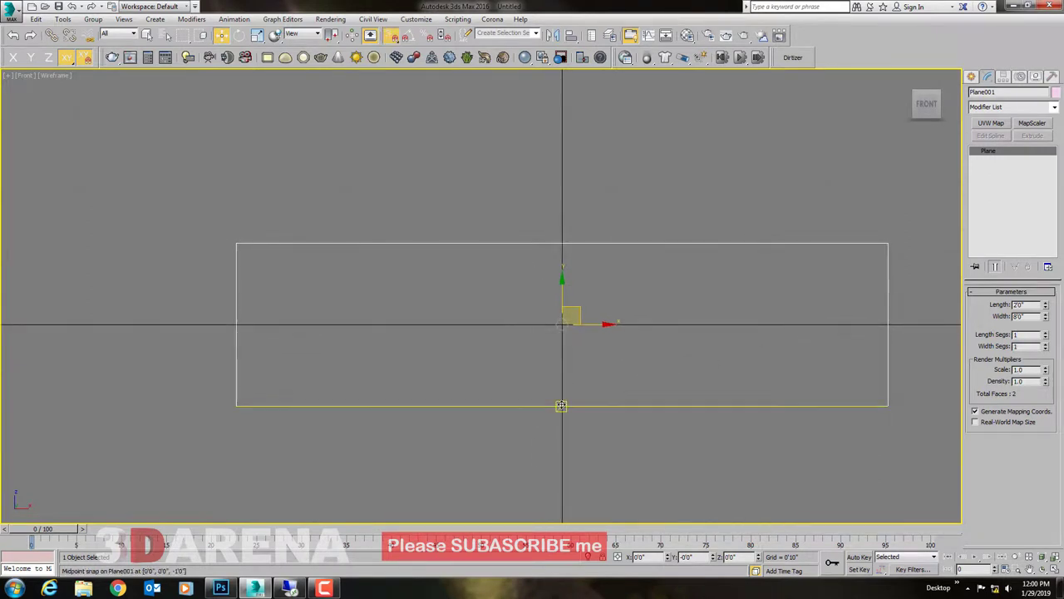
{"action": "left_click_drag", "start_coordinate": [563, 406], "coordinate": [563, 323]}
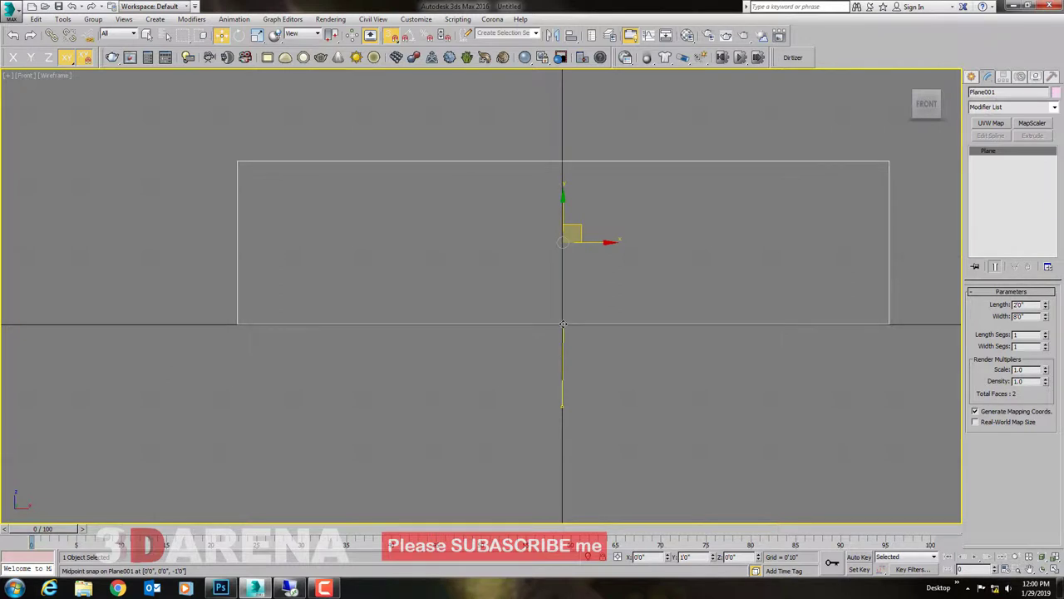
{"action": "scroll", "coordinate": [545, 297], "scroll_direction": "up", "scroll_amount": 5}
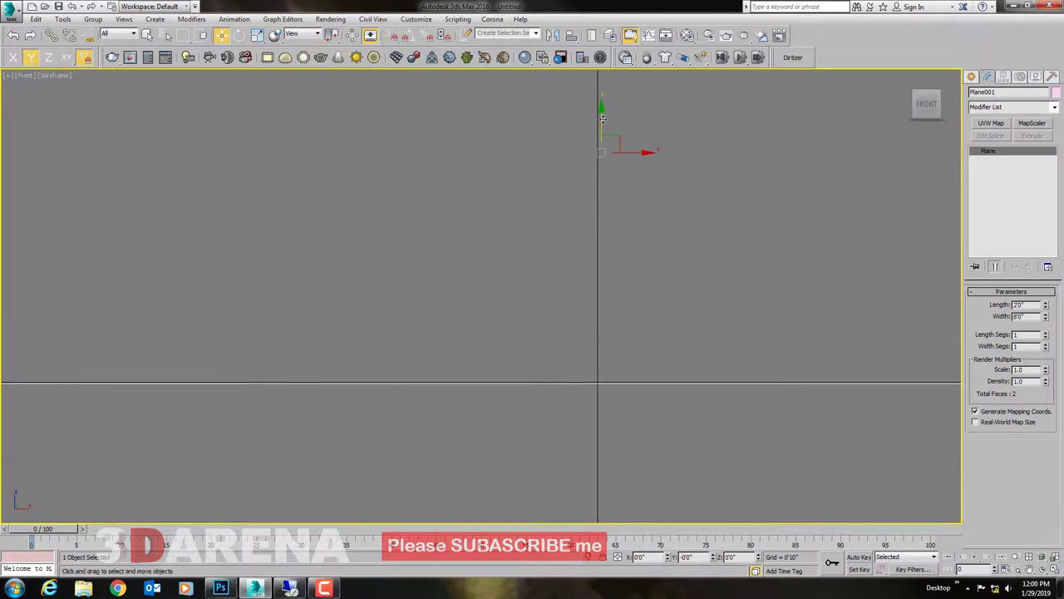
{"action": "key", "text": "alt+w"}
{"action": "right_click", "coordinate": [707, 407]}
{"action": "key", "text": "alt+w"}
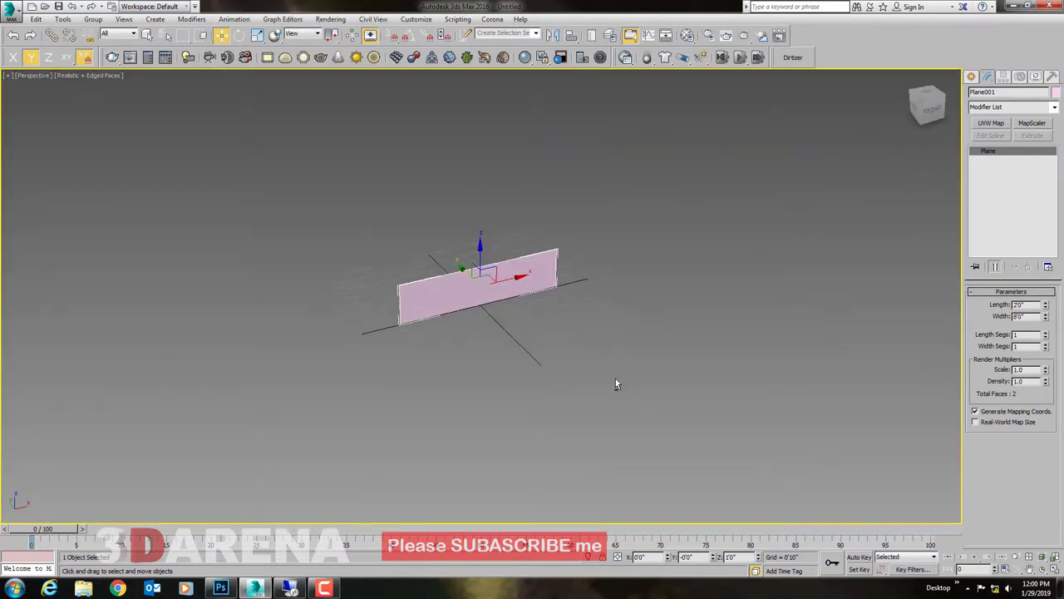
{"action": "scroll", "coordinate": [510, 324], "scroll_direction": "up", "scroll_amount": 4}
{"action": "scroll", "coordinate": [509, 324], "scroll_direction": "up", "scroll_amount": 3}
{"action": "left_click", "coordinate": [972, 76]}
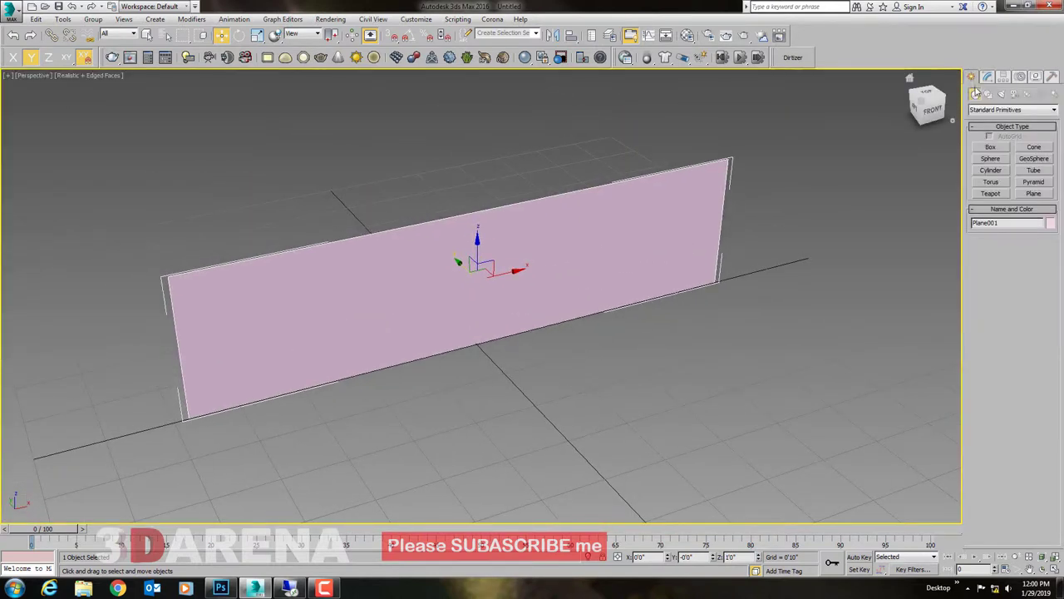
Step: Add a Bitmap map to the Diffuse slot in the Material Editor
{"action": "left_click", "coordinate": [686, 36]}
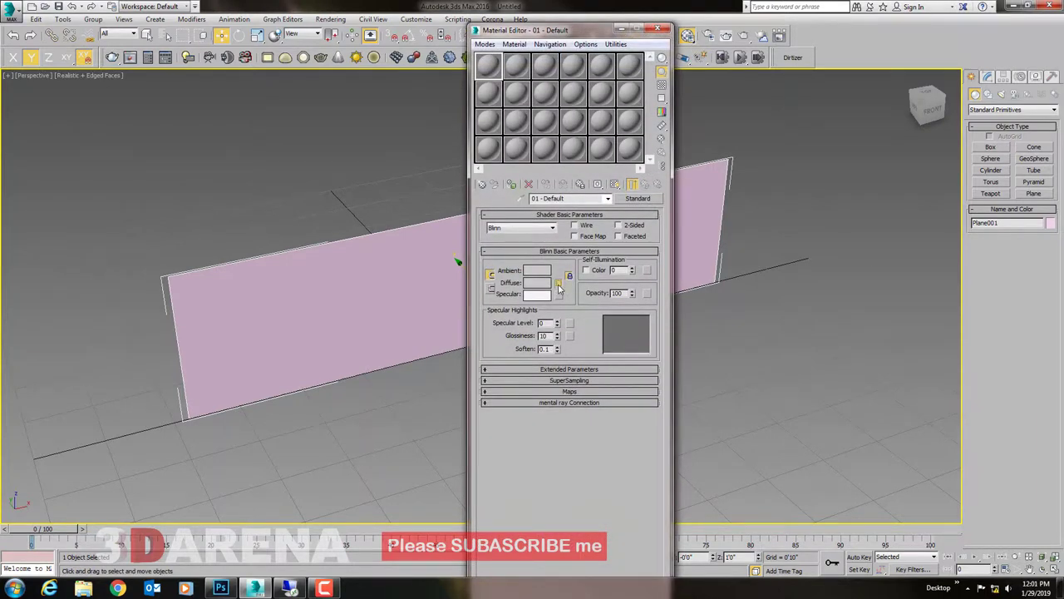
{"action": "left_click", "coordinate": [558, 286]}
{"action": "scroll", "coordinate": [731, 316], "scroll_direction": "down", "scroll_amount": 5}
{"action": "scroll", "coordinate": [770, 336], "scroll_direction": "down", "scroll_amount": 5}
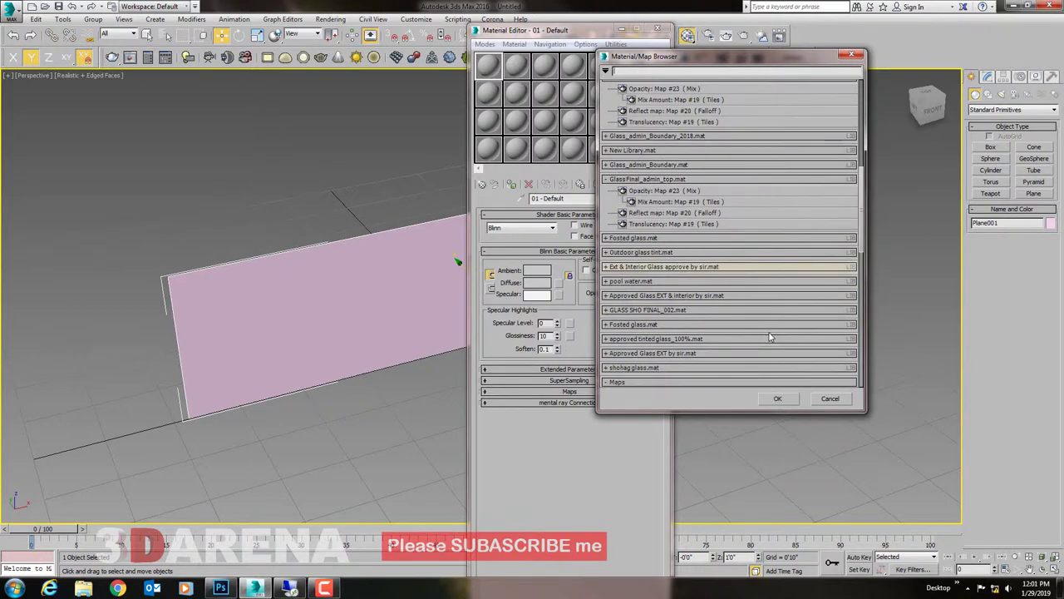
{"action": "scroll", "coordinate": [770, 336], "scroll_direction": "down", "scroll_amount": 5}
{"action": "double_click", "coordinate": [652, 264]}
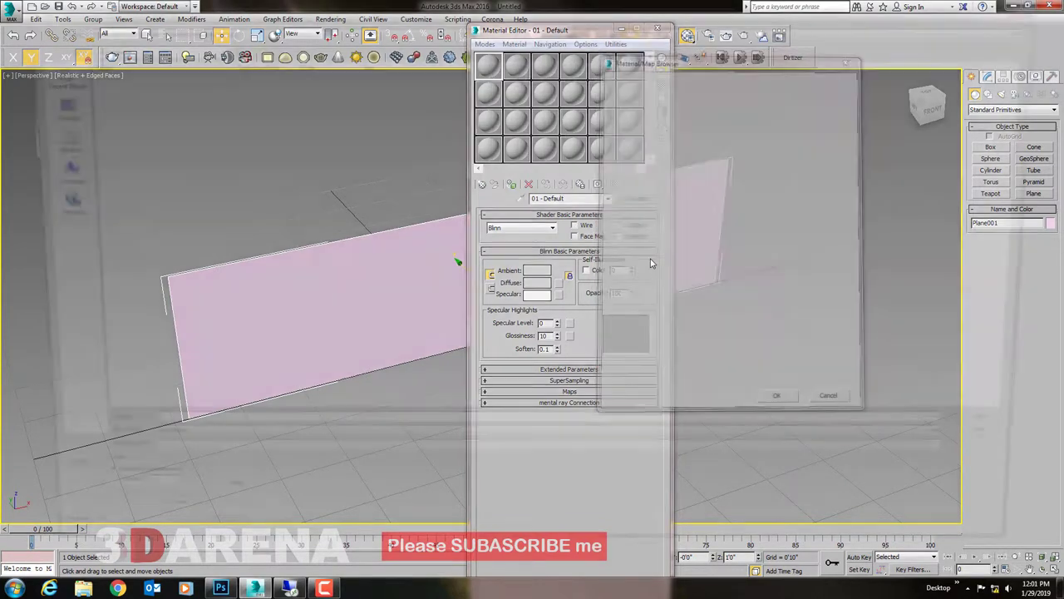
Step: Load spoon image 02.jpg, assign the material to the plane and show it in the viewport
{"action": "left_click", "coordinate": [144, 46]}
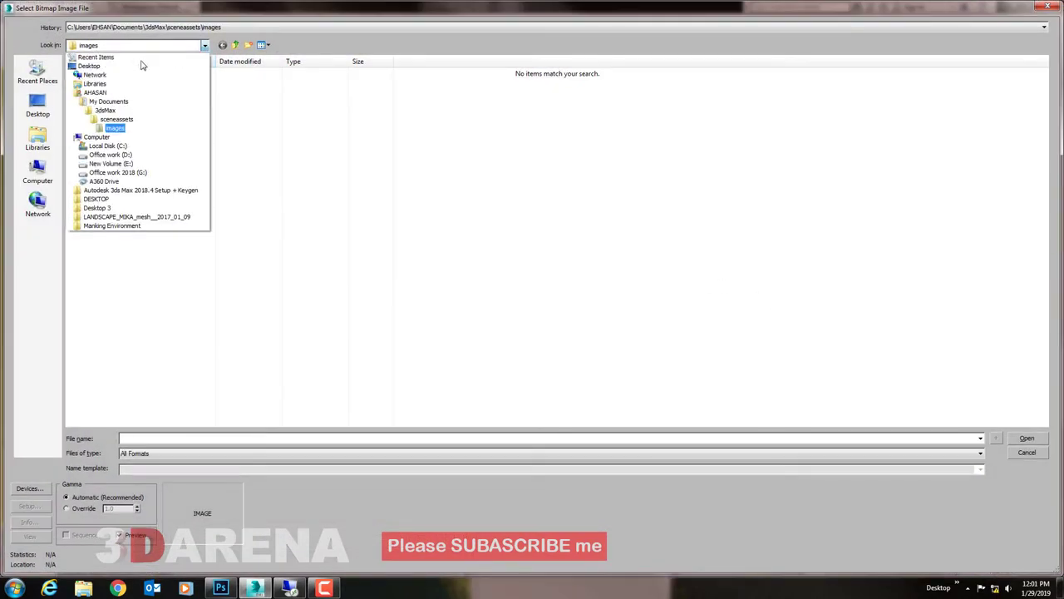
{"action": "left_click", "coordinate": [111, 163]}
{"action": "double_click", "coordinate": [116, 266]}
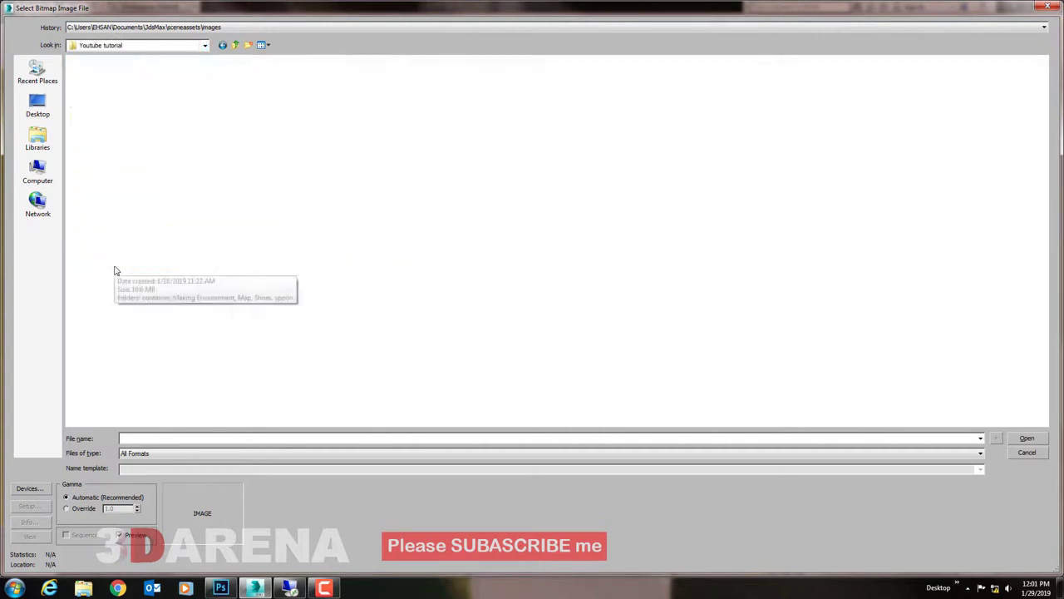
{"action": "double_click", "coordinate": [92, 117]}
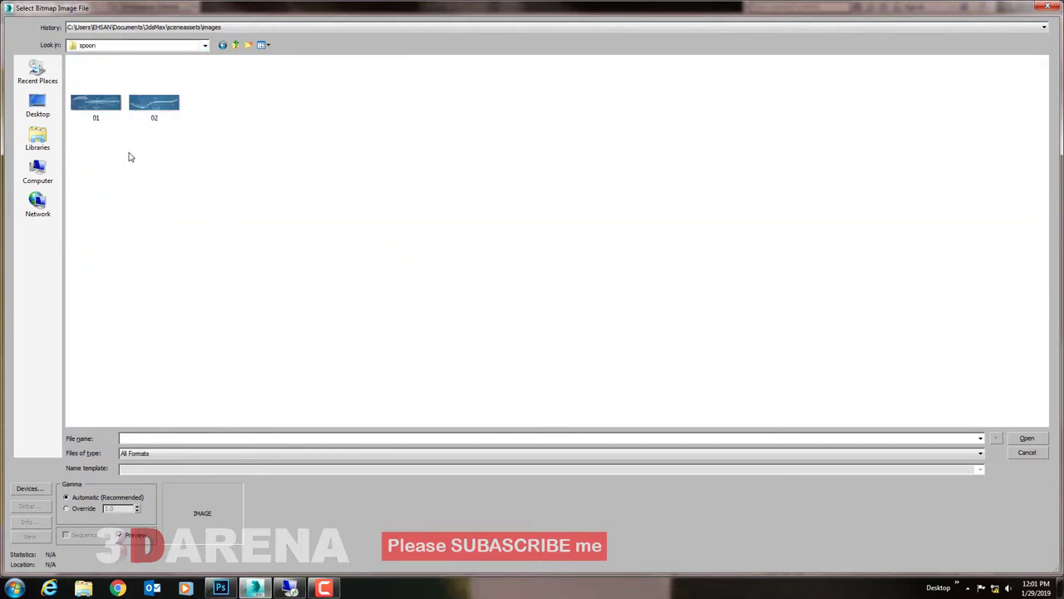
{"action": "double_click", "coordinate": [149, 106]}
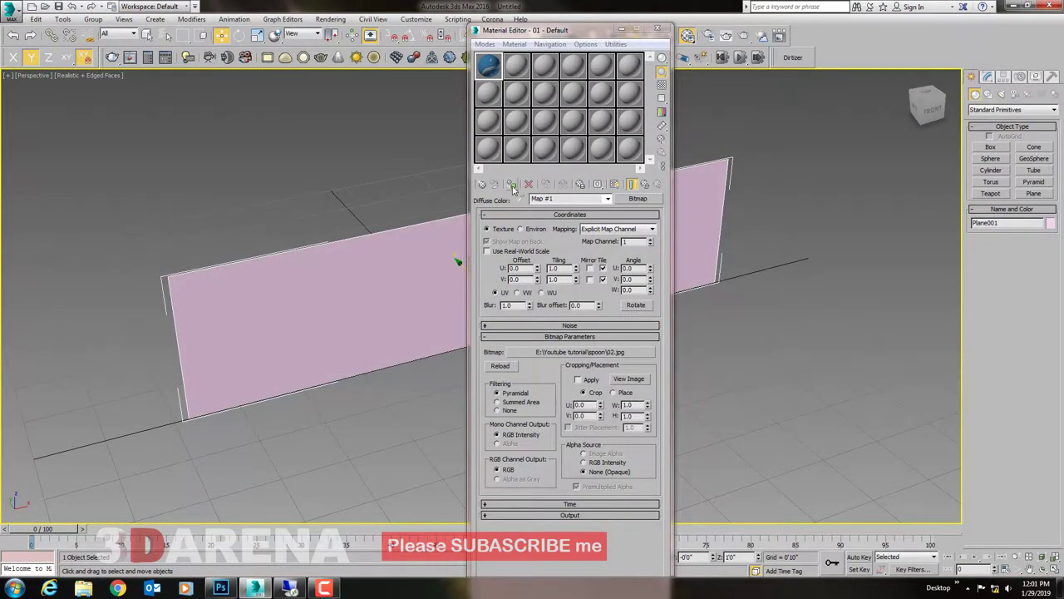
{"action": "left_click", "coordinate": [513, 186]}
{"action": "left_click", "coordinate": [615, 185]}
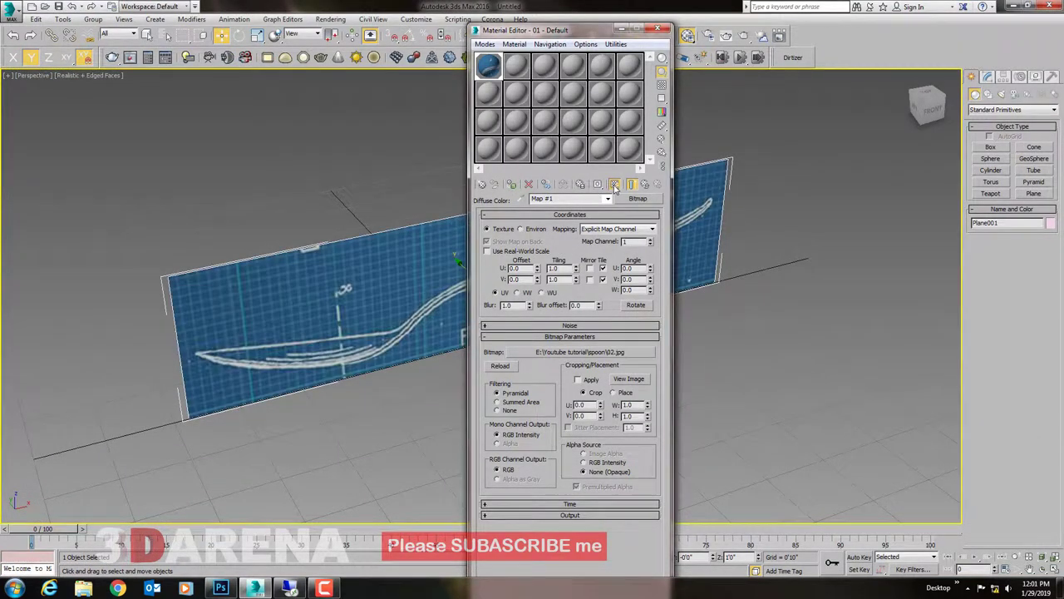
{"action": "left_click", "coordinate": [657, 30]}
{"action": "mouse_move", "coordinate": [556, 376]}
{"action": "middle_mouse_down", "text": "alt"}
{"action": "mouse_move", "coordinate": [560, 340]}
{"action": "mouse_move", "coordinate": [568, 344]}
{"action": "middle_mouse_up", "text": "alt"}
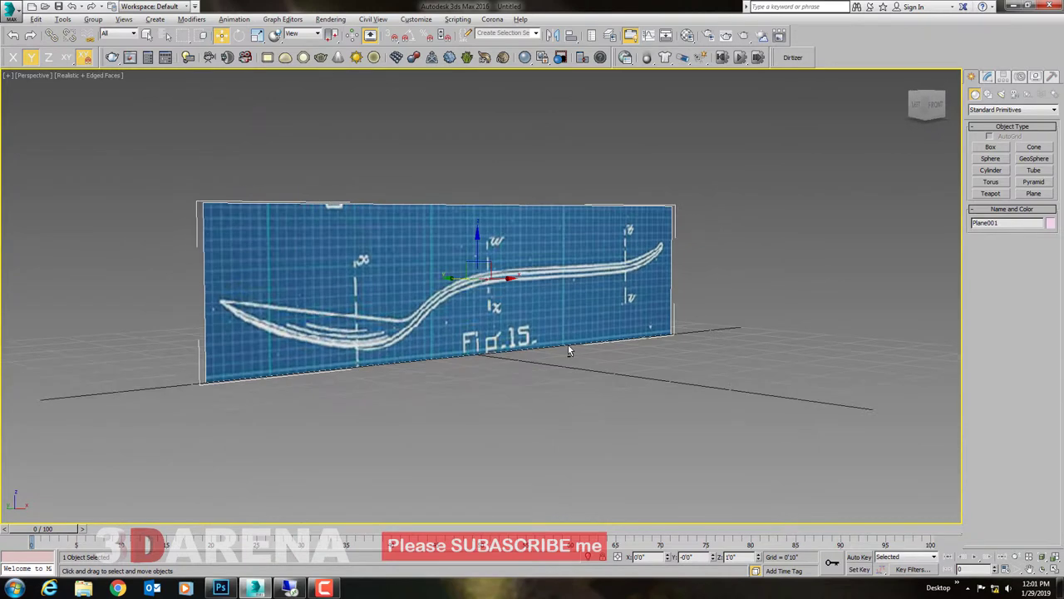
Step: Rotate a copy of the plane 90 degrees with angle snap in the Left view
{"action": "key", "text": "alt+w"}
{"action": "left_click", "coordinate": [326, 400]}
{"action": "key", "text": "alt+w"}
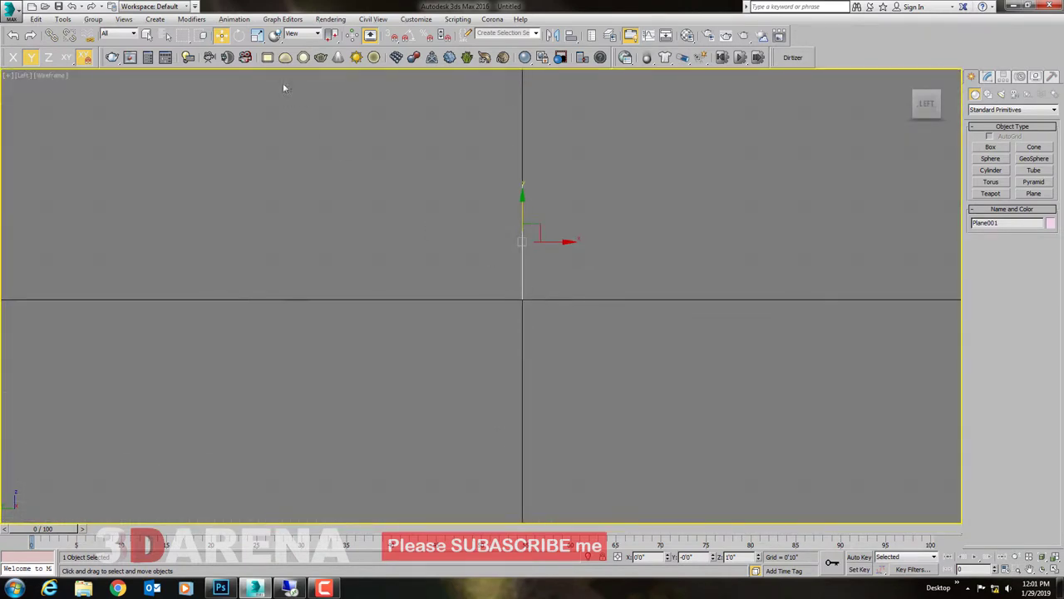
{"action": "left_click", "coordinate": [239, 35]}
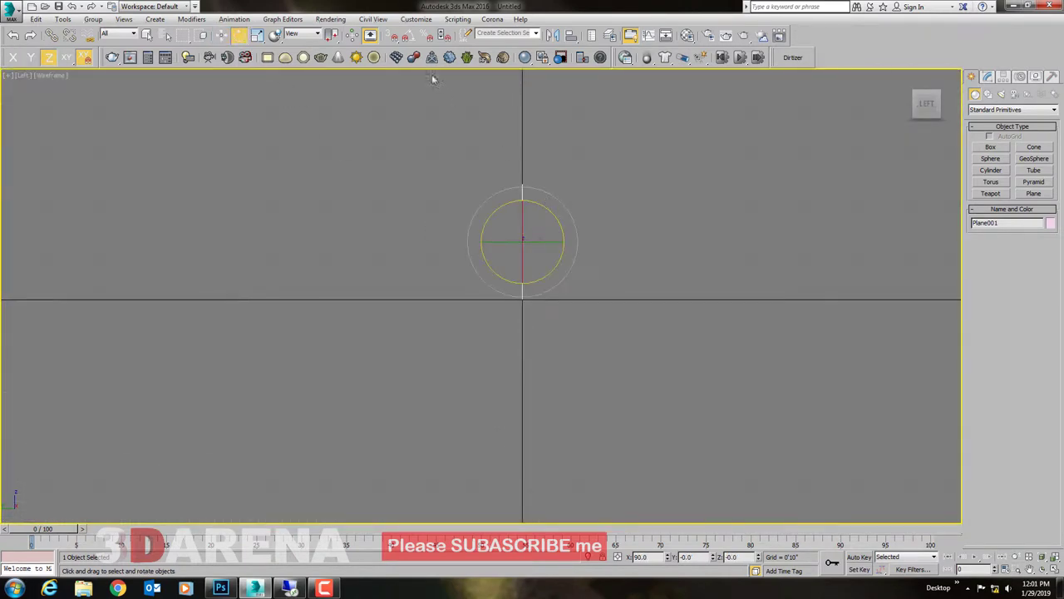
{"action": "left_click", "coordinate": [408, 35]}
{"action": "left_click_drag", "start_coordinate": [556, 226], "coordinate": [546, 182]}
{"action": "left_click", "coordinate": [529, 340]}
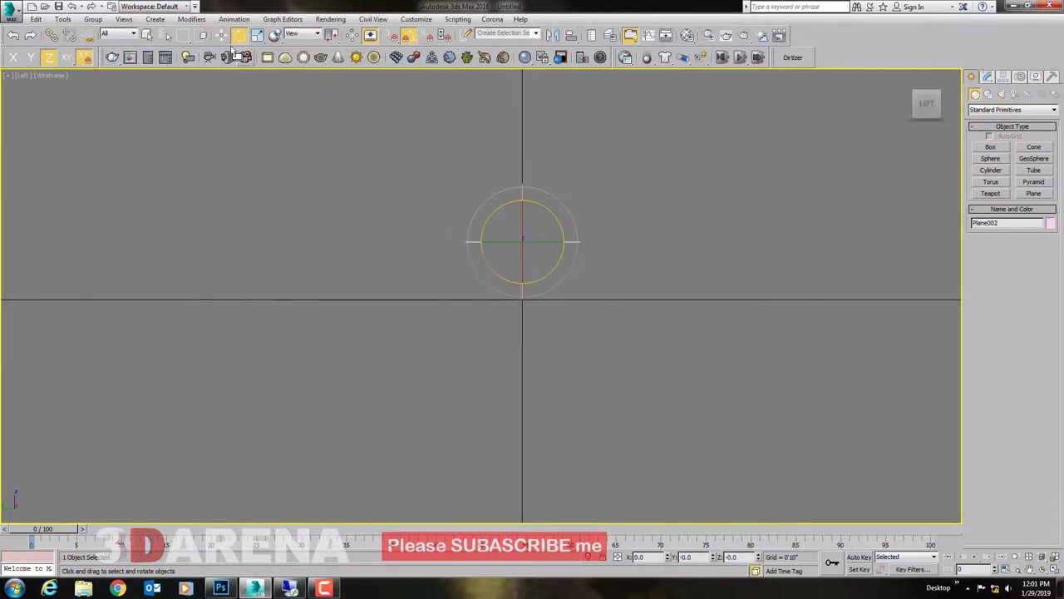
Step: Snap the upright plane down onto Plane001's endpoint along Y, then isolate Plane002
{"action": "key", "text": "w"}
{"action": "key", "text": "F6"}
{"action": "scroll", "coordinate": [525, 206], "scroll_direction": "up", "scroll_amount": 2}
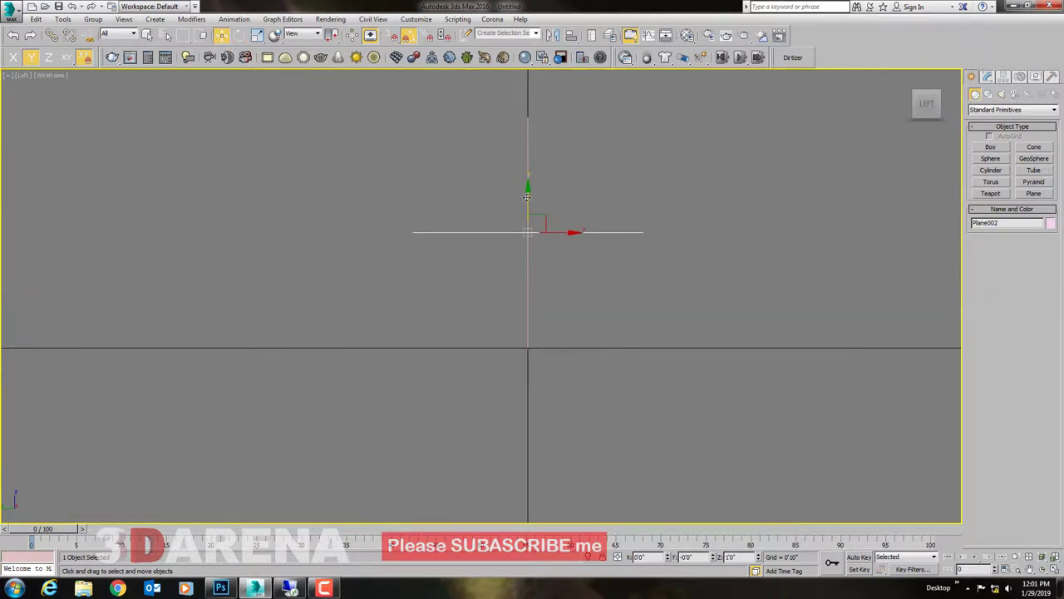
{"action": "scroll", "coordinate": [526, 196], "scroll_direction": "up", "scroll_amount": 2}
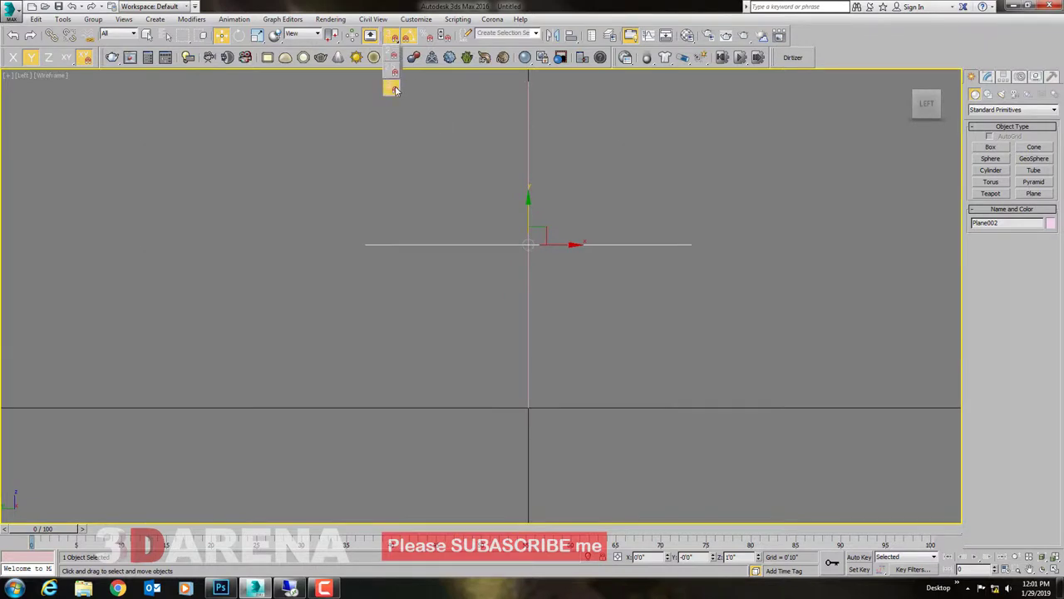
{"action": "left_click", "coordinate": [396, 90]}
{"action": "left_click_drag", "start_coordinate": [527, 244], "coordinate": [523, 404]}
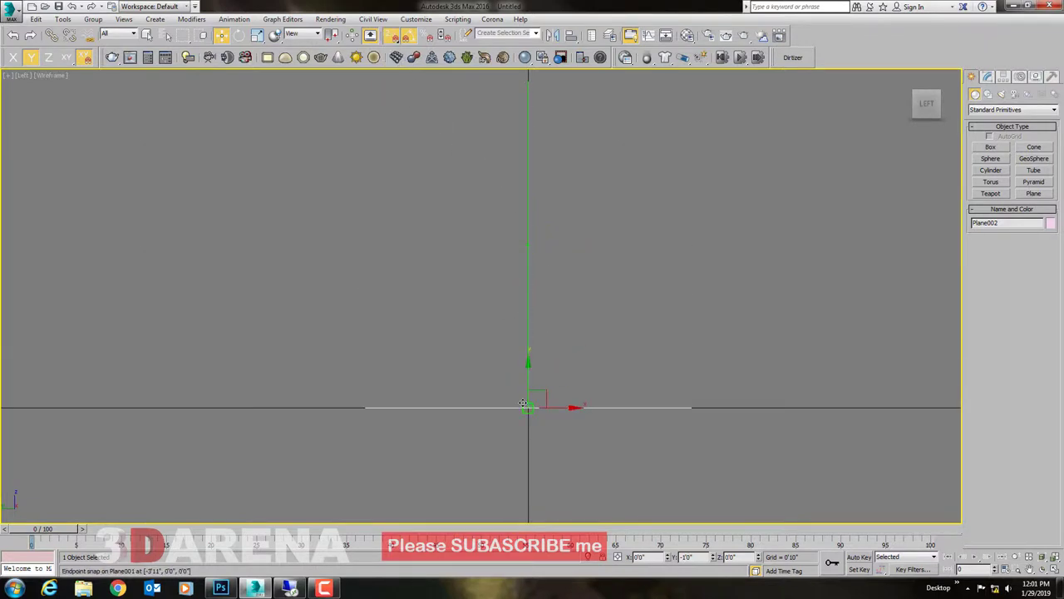
{"action": "key", "text": "alt+w"}
{"action": "key", "text": "alt+w"}
{"action": "middle_click_drag", "start_coordinate": [552, 362], "coordinate": [541, 416], "text": "alt"}
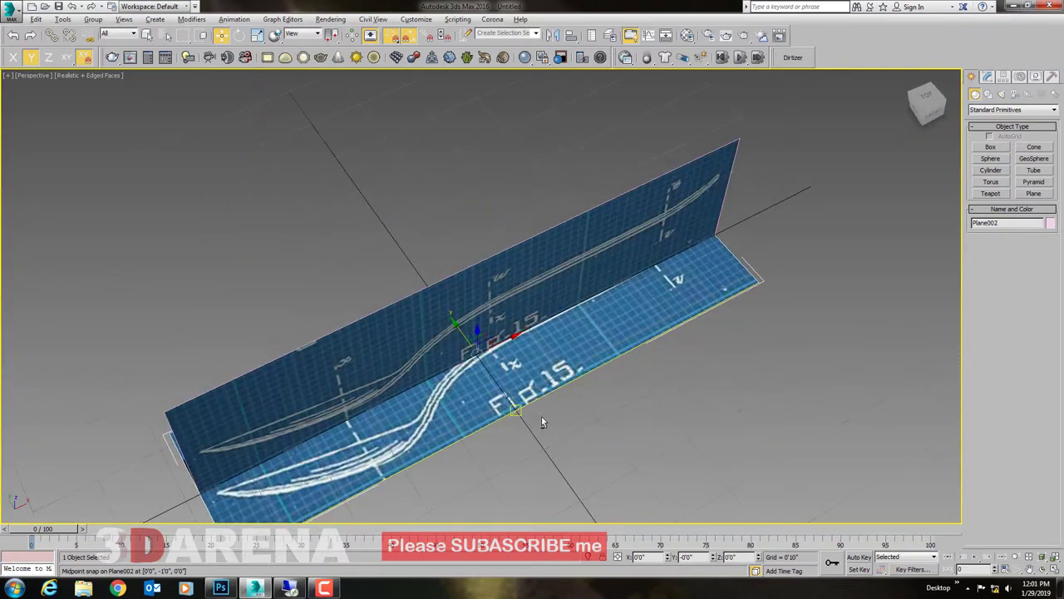
{"action": "key", "text": "alt+q"}
Step: Put spoon image 01.jpg as a Bitmap diffuse map in a new slot, assign it shaded to the flat plane
{"action": "key", "text": "m"}
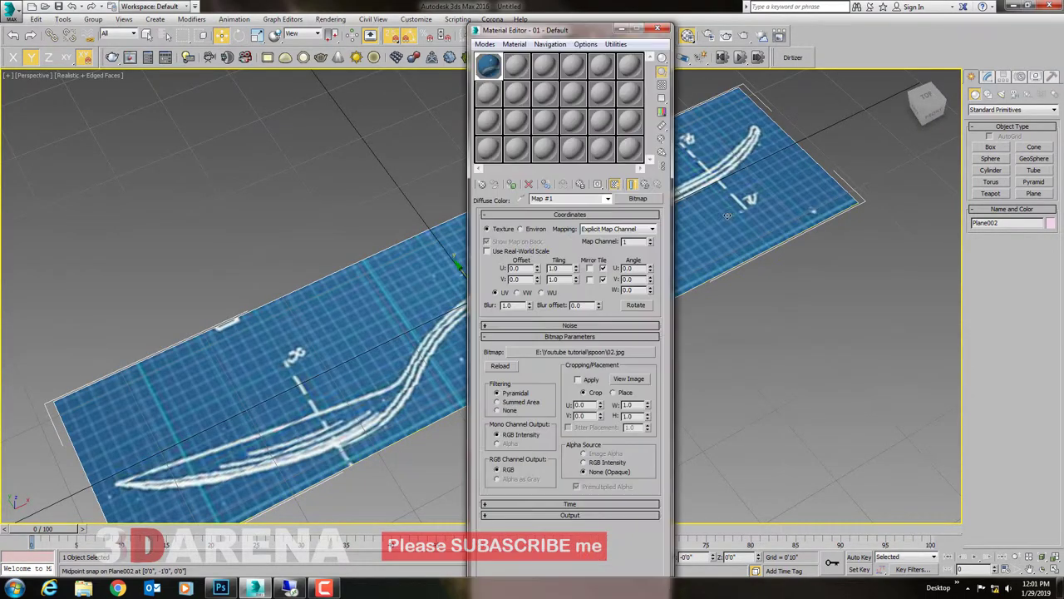
{"action": "left_click", "coordinate": [516, 65]}
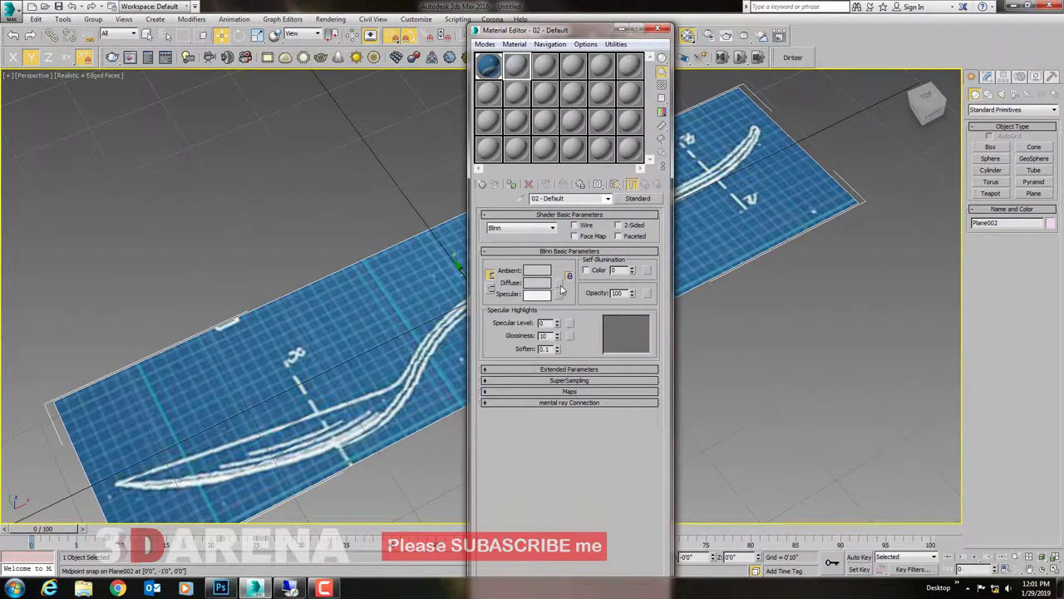
{"action": "left_click", "coordinate": [557, 284]}
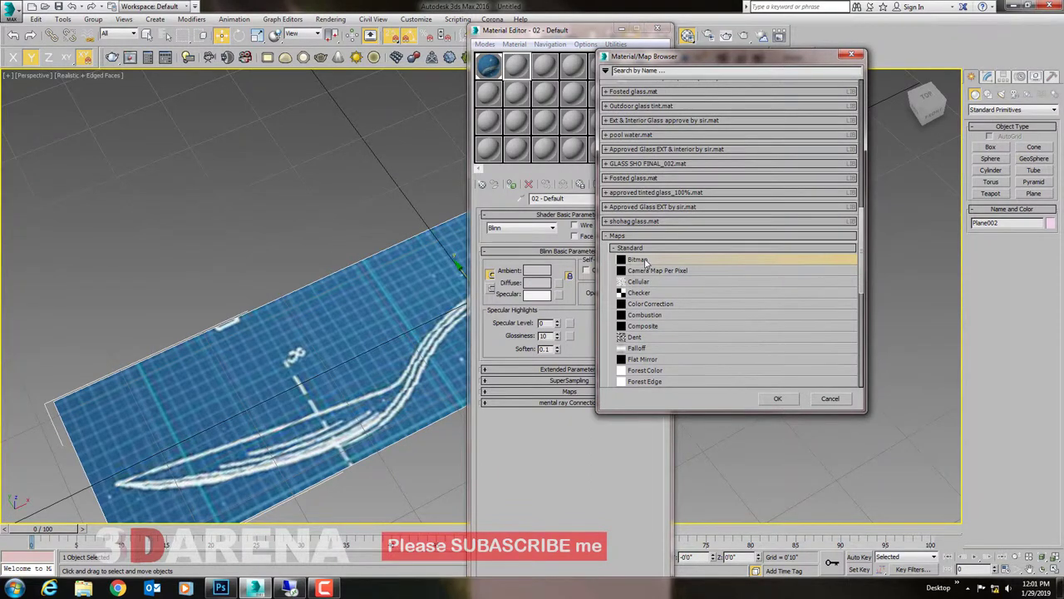
{"action": "double_click", "coordinate": [646, 261]}
{"action": "double_click", "coordinate": [96, 108]}
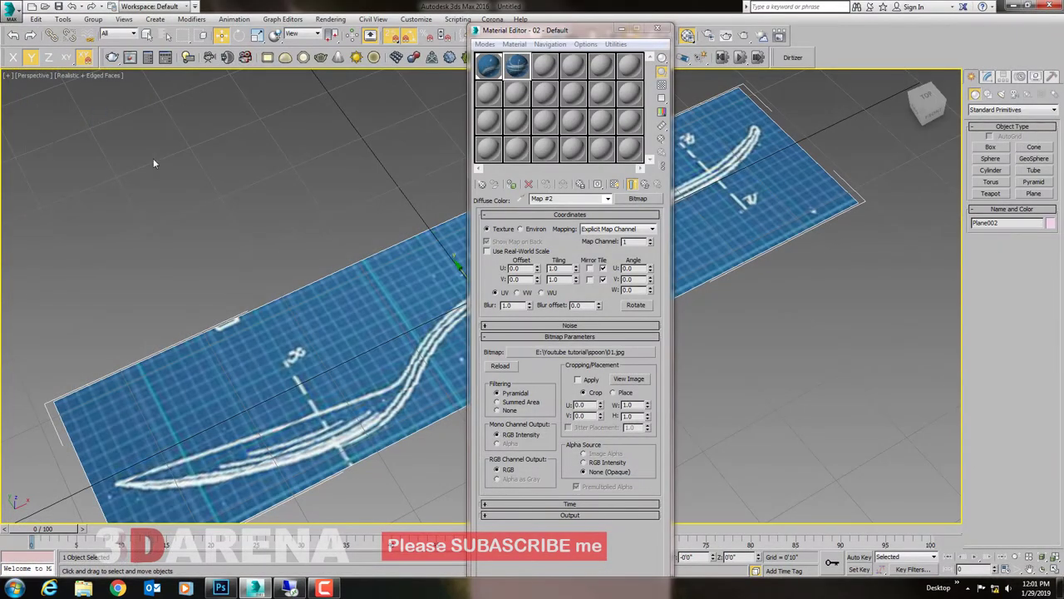
{"action": "left_click", "coordinate": [512, 185]}
{"action": "left_click", "coordinate": [616, 185]}
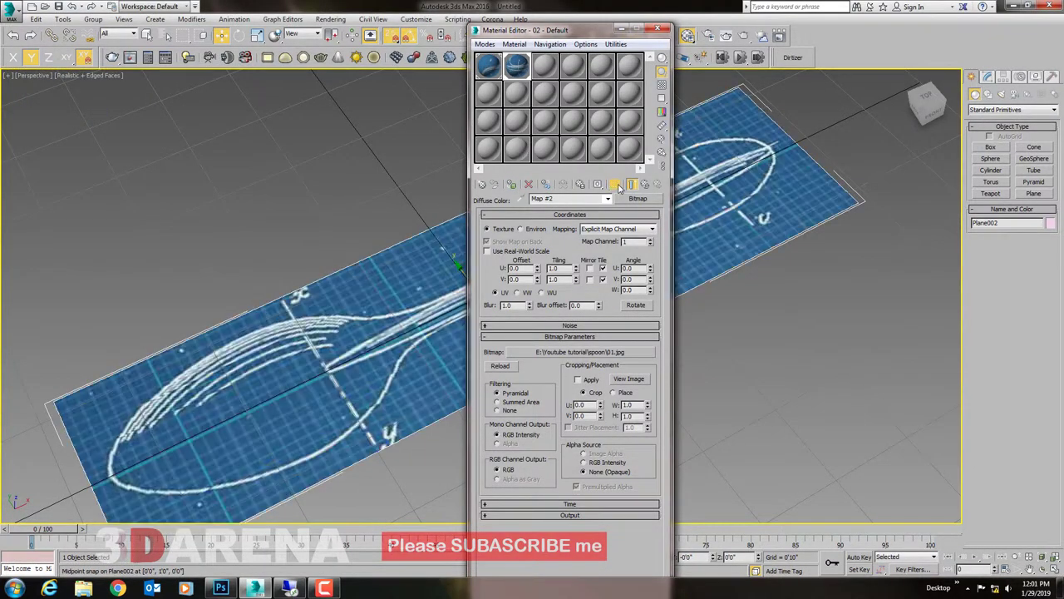
{"action": "left_click", "coordinate": [657, 29]}
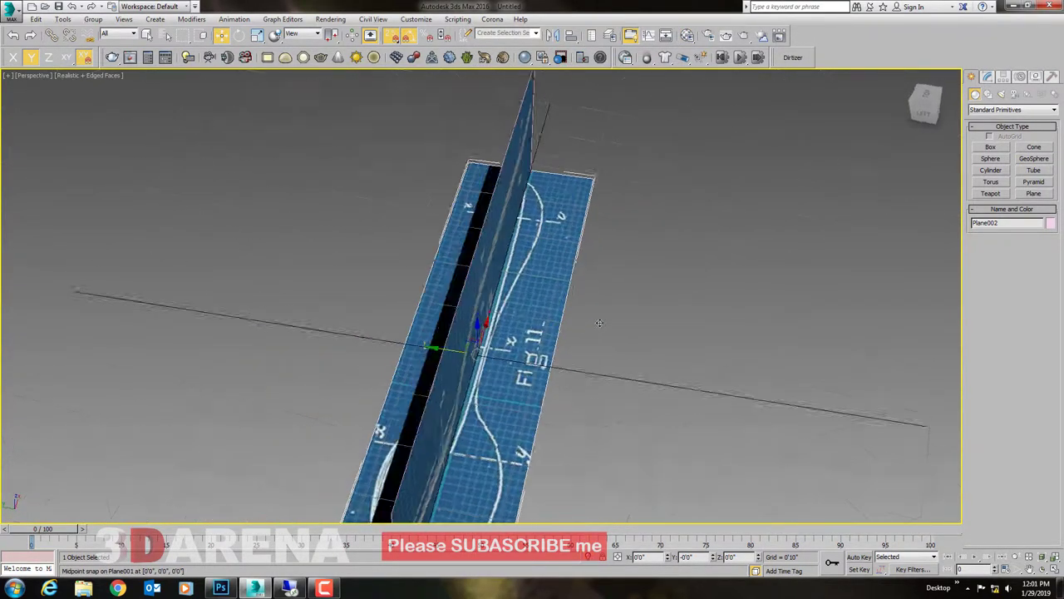
{"action": "mouse_move", "coordinate": [499, 315]}
{"action": "middle_mouse_down", "text": "alt"}
{"action": "mouse_move", "coordinate": [630, 313]}
{"action": "mouse_move", "coordinate": [511, 308]}
{"action": "mouse_move", "coordinate": [257, 80]}
{"action": "middle_mouse_up", "text": "alt"}
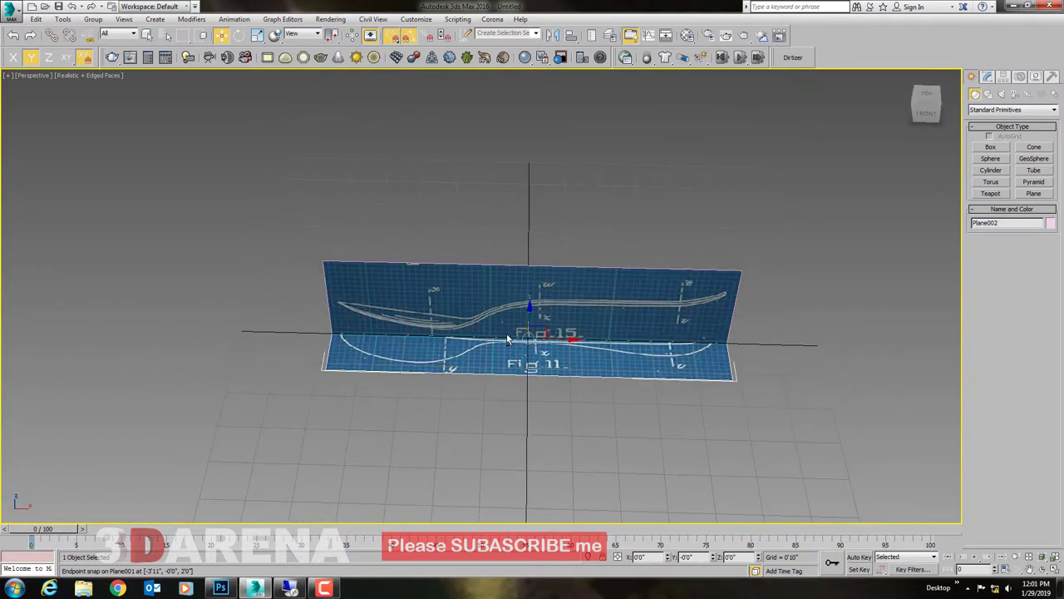
{"action": "mouse_move", "coordinate": [481, 169]}
{"action": "middle_mouse_down", "text": "alt"}
{"action": "mouse_move", "coordinate": [524, 189]}
{"action": "mouse_move", "coordinate": [505, 395]}
{"action": "middle_mouse_up", "text": "alt"}
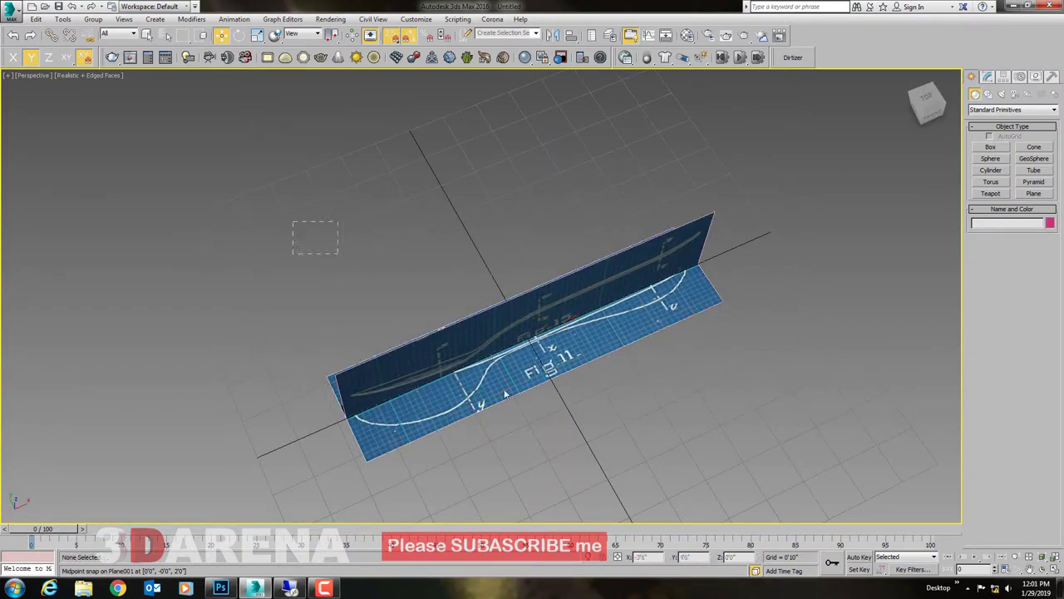
Step: Freeze both blueprint planes through Object Properties
{"action": "left_click_drag", "start_coordinate": [720, 479], "coordinate": [720, 478]}
{"action": "right_click", "coordinate": [658, 320]}
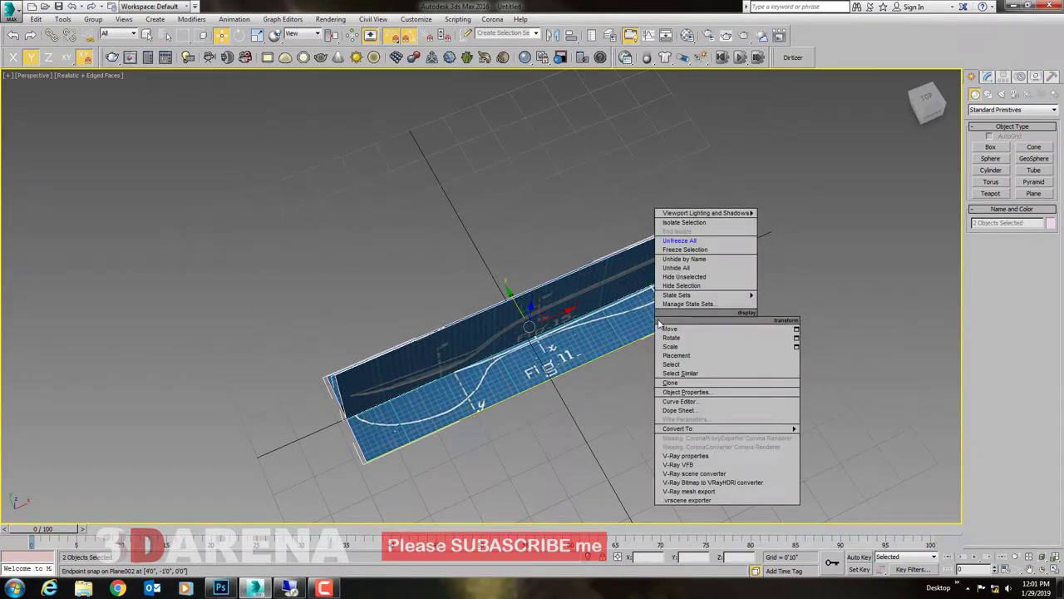
{"action": "left_click", "coordinate": [690, 391]}
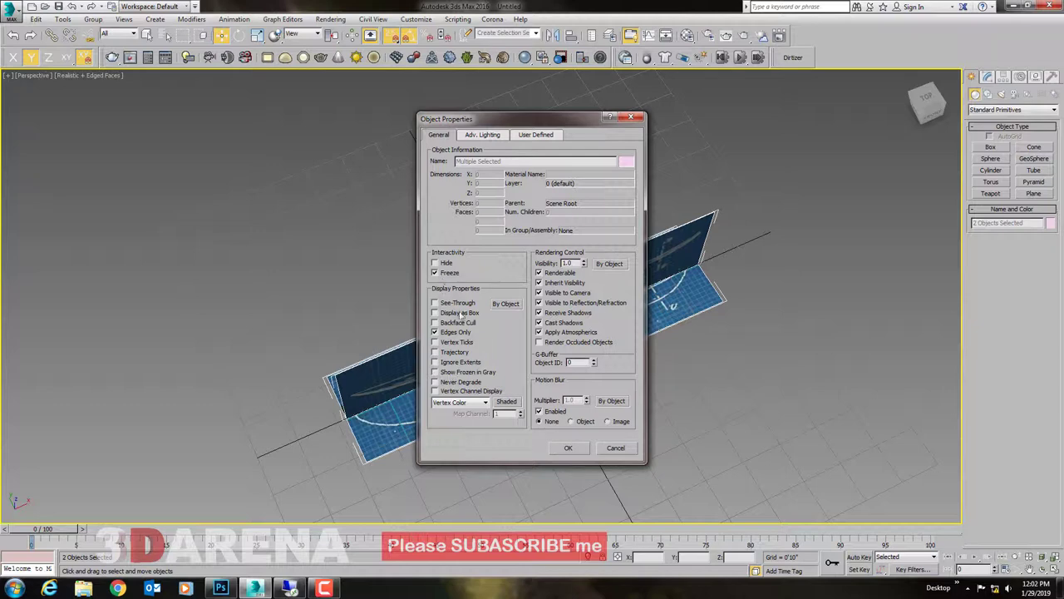
{"action": "left_click", "coordinate": [568, 448]}
{"action": "mouse_move", "coordinate": [568, 447]}
{"action": "middle_mouse_down", "text": "alt"}
{"action": "mouse_move", "coordinate": [542, 396]}
{"action": "mouse_move", "coordinate": [538, 307]}
{"action": "middle_mouse_up", "text": "alt"}
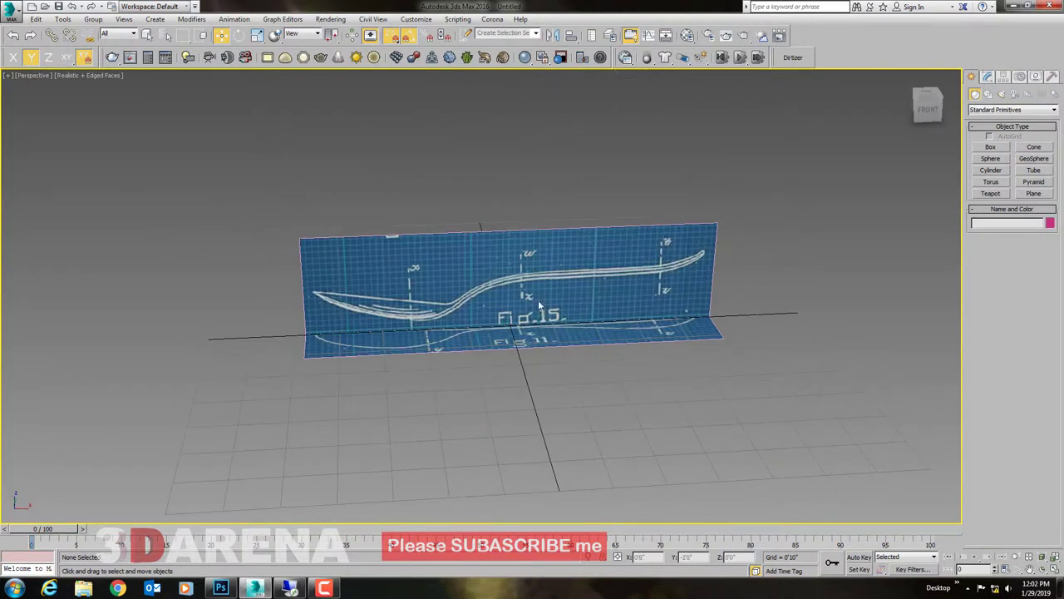
Step: Maximize the Top viewport in Shaded display, framing the Fig. 11 spoon blueprint
{"action": "key", "text": "alt+w"}
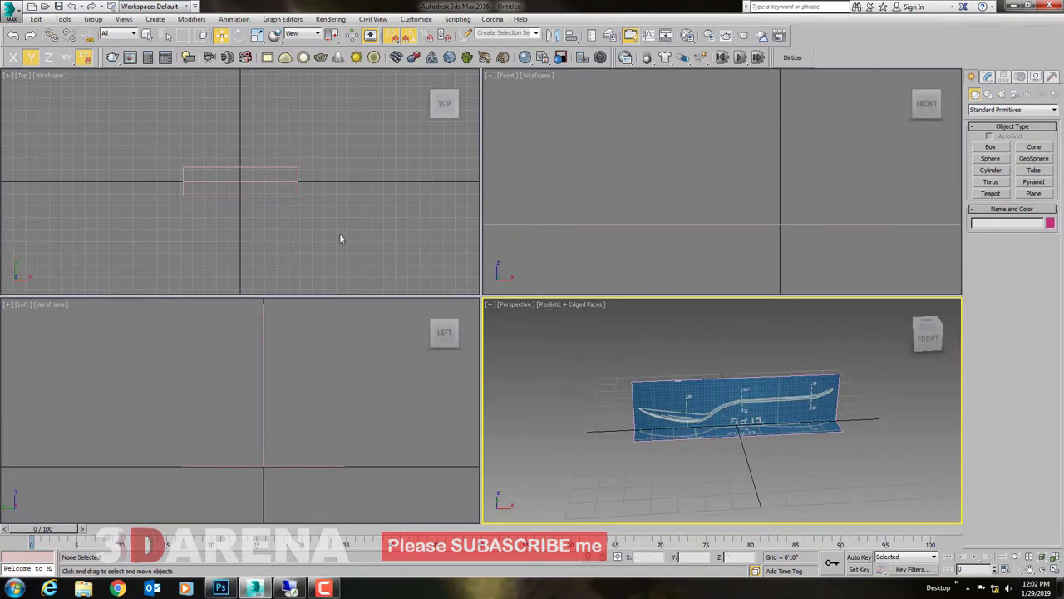
{"action": "left_click", "coordinate": [340, 238]}
{"action": "key", "text": "alt+w"}
{"action": "key", "text": "F3"}
{"action": "scroll", "coordinate": [462, 283], "scroll_direction": "up", "scroll_amount": 4}
{"action": "scroll", "coordinate": [462, 284], "scroll_direction": "up", "scroll_amount": 2}
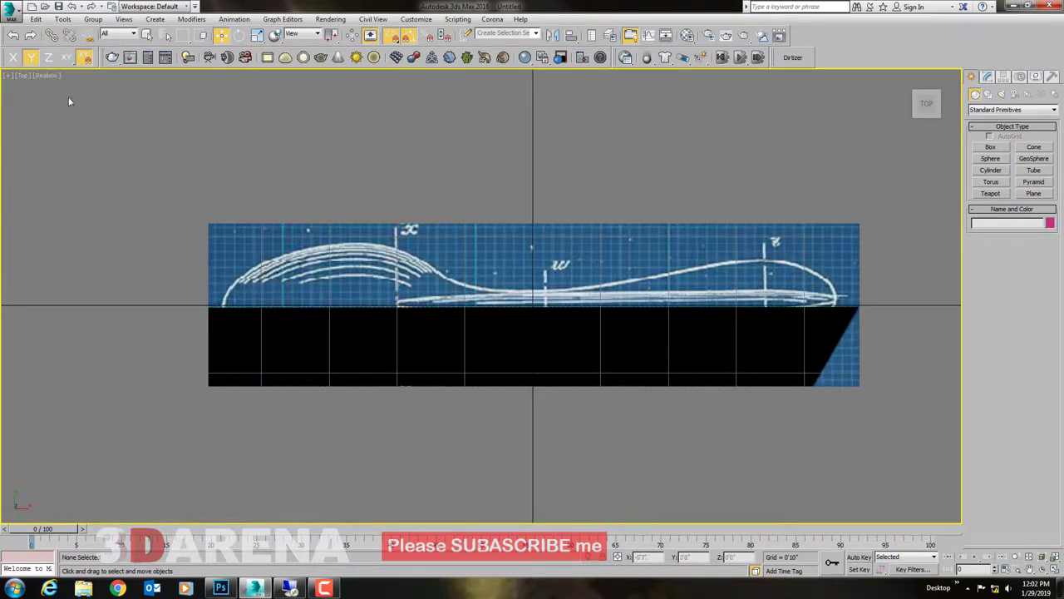
{"action": "left_click", "coordinate": [42, 76]}
{"action": "left_click", "coordinate": [50, 98]}
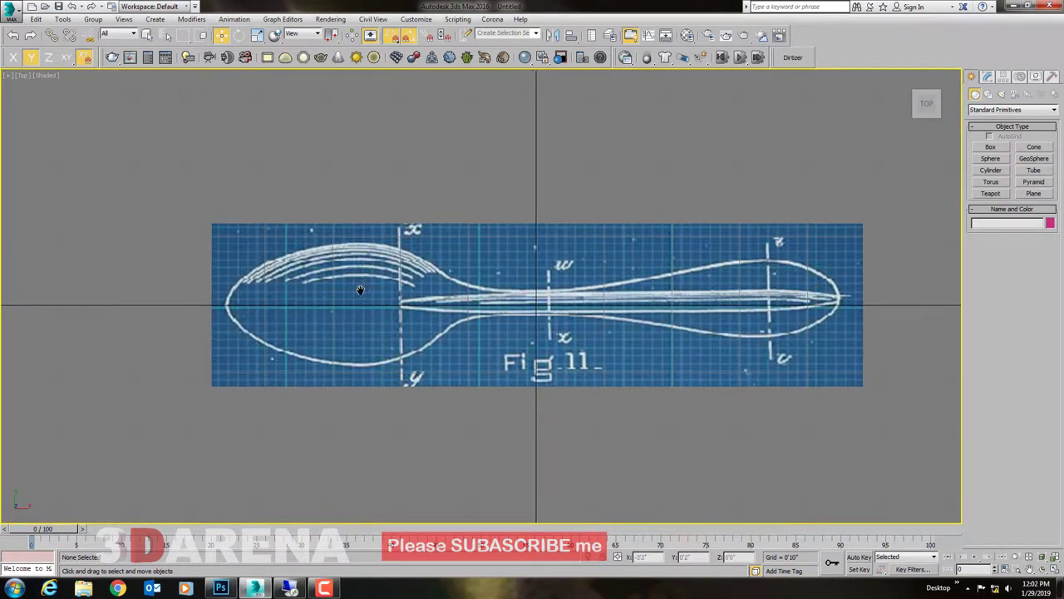
{"action": "middle_click_drag", "start_coordinate": [361, 290], "coordinate": [371, 315]}
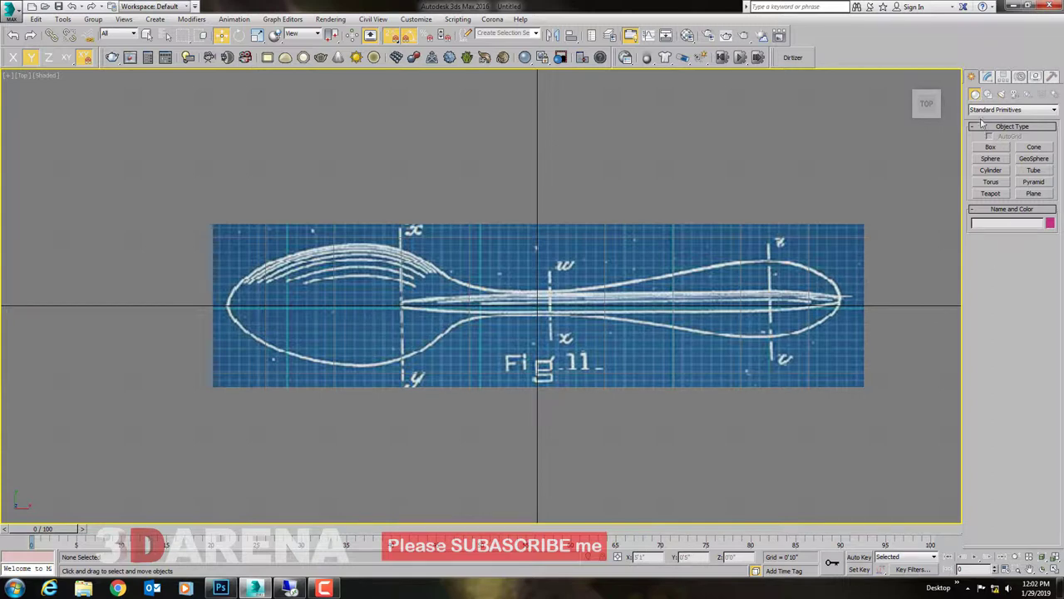
{"action": "left_click", "coordinate": [1034, 193]}
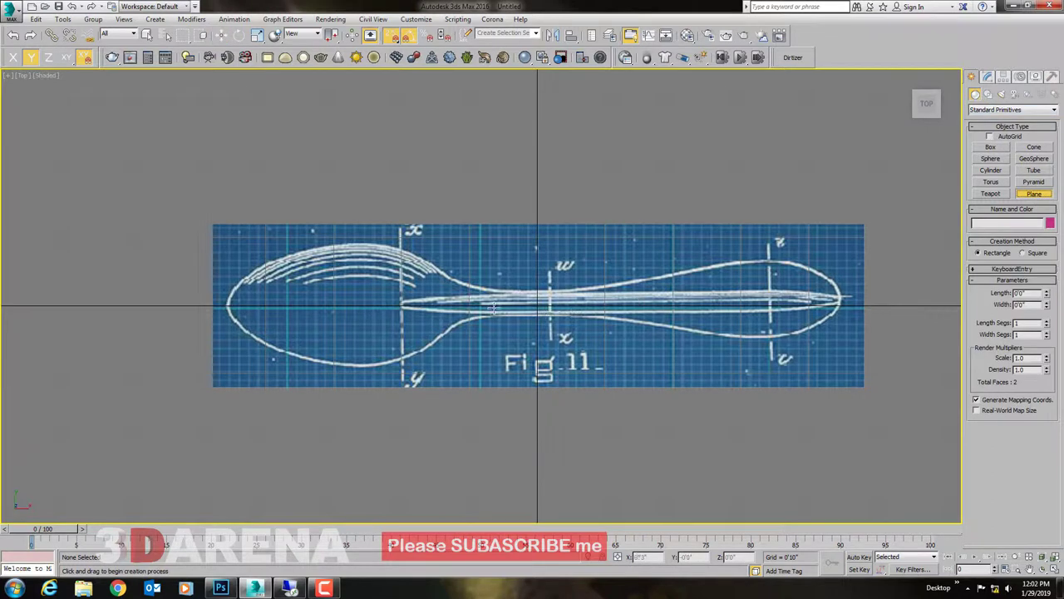
Step: Draw a thin plane over the narrow handle section in the Top view
{"action": "scroll", "coordinate": [524, 309], "scroll_direction": "up", "scroll_amount": 3}
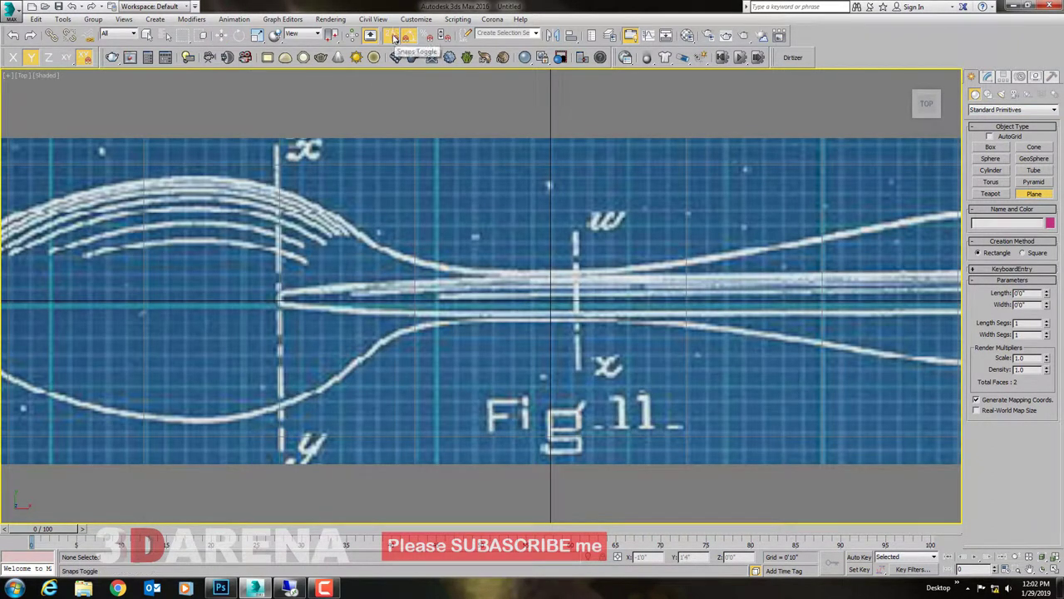
{"action": "scroll", "coordinate": [507, 278], "scroll_direction": "down", "scroll_amount": 3}
{"action": "scroll", "coordinate": [497, 270], "scroll_direction": "up", "scroll_amount": 3}
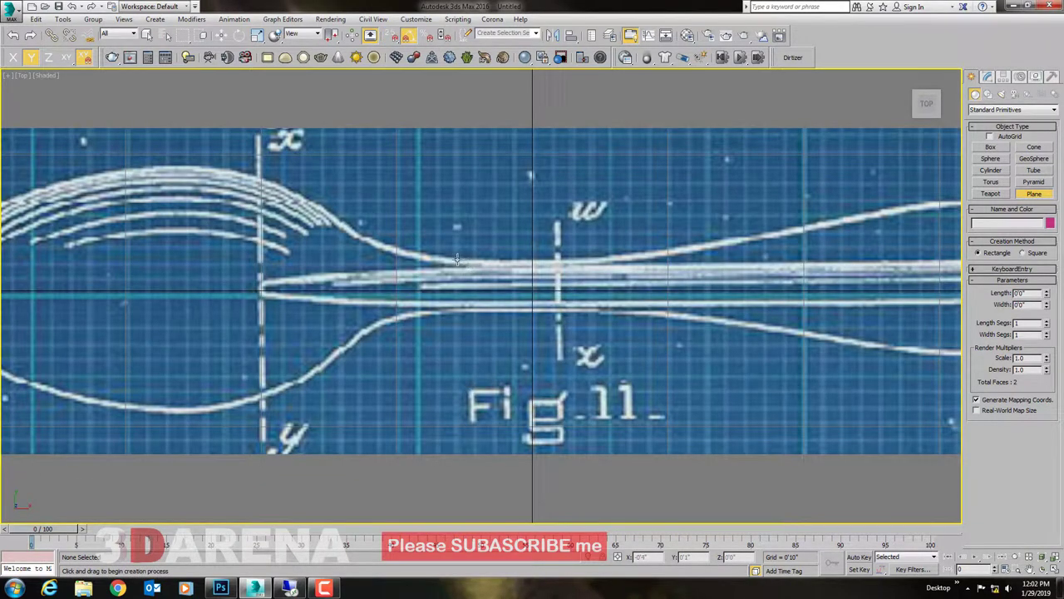
{"action": "left_click_drag", "start_coordinate": [454, 260], "coordinate": [606, 309]}
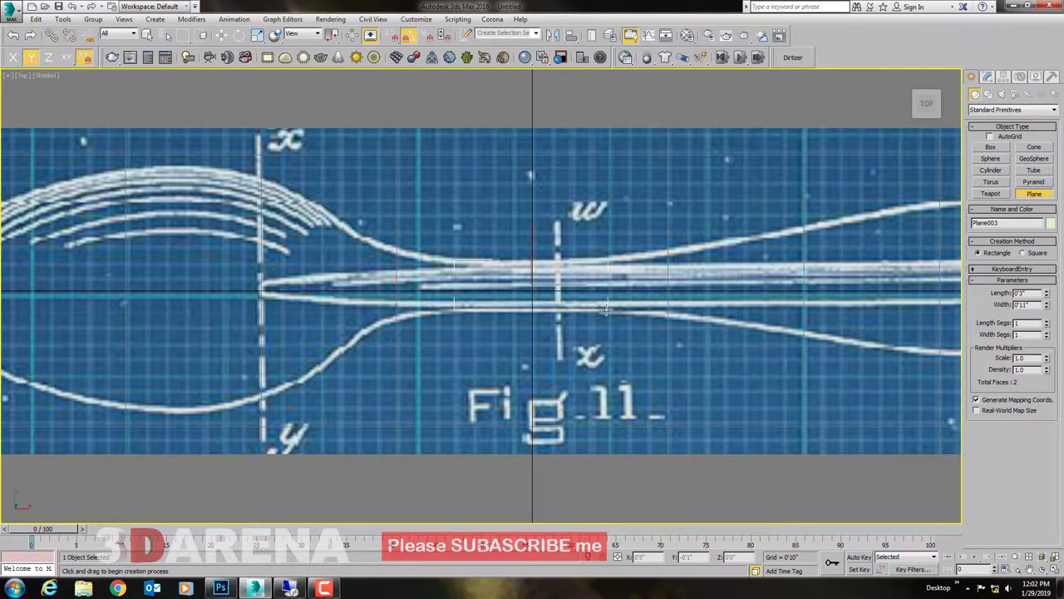
{"action": "key", "text": "w"}
{"action": "key", "text": "F3"}
{"action": "key", "text": "F3"}
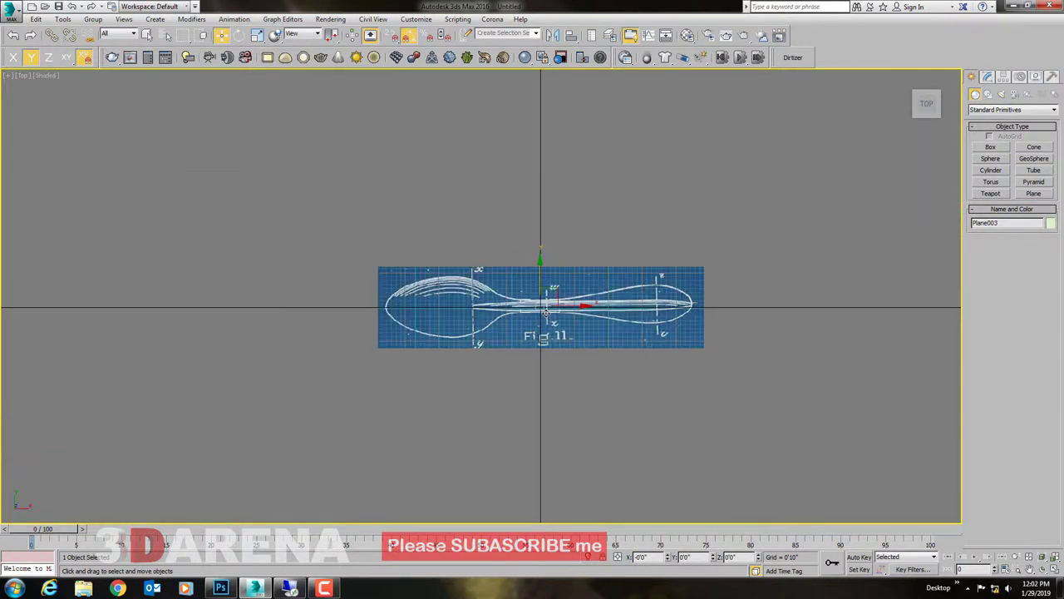
Step: Show Plane003's edged faces over the blueprint and maximize the Perspective viewport
{"action": "scroll", "coordinate": [546, 317], "scroll_direction": "up", "scroll_amount": 4}
{"action": "scroll", "coordinate": [546, 317], "scroll_direction": "up", "scroll_amount": 2}
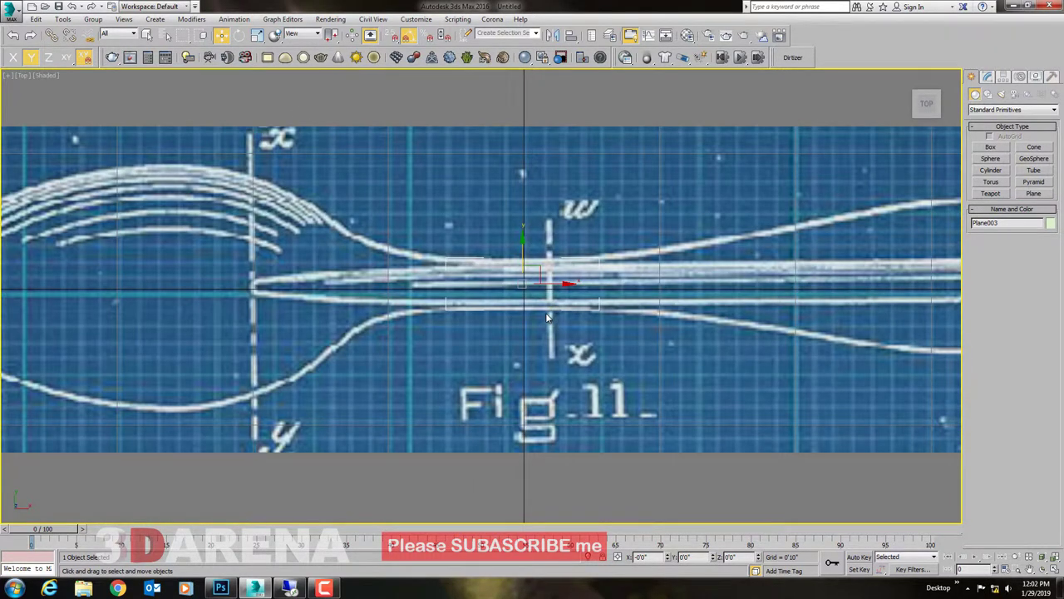
{"action": "key", "text": "F4"}
{"action": "mouse_move", "coordinate": [926, 103]}
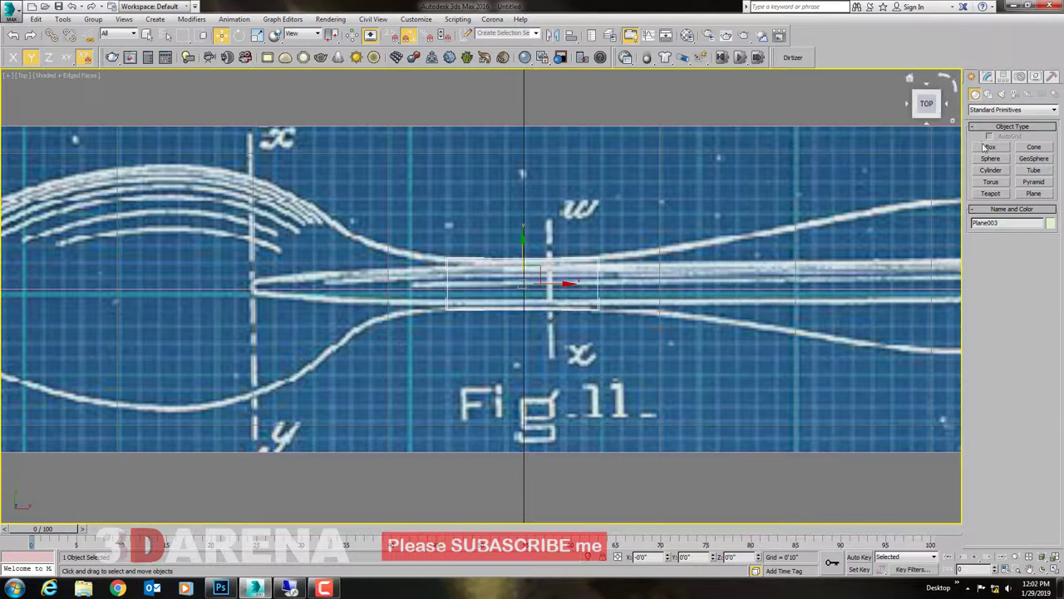
{"action": "left_click", "coordinate": [987, 75]}
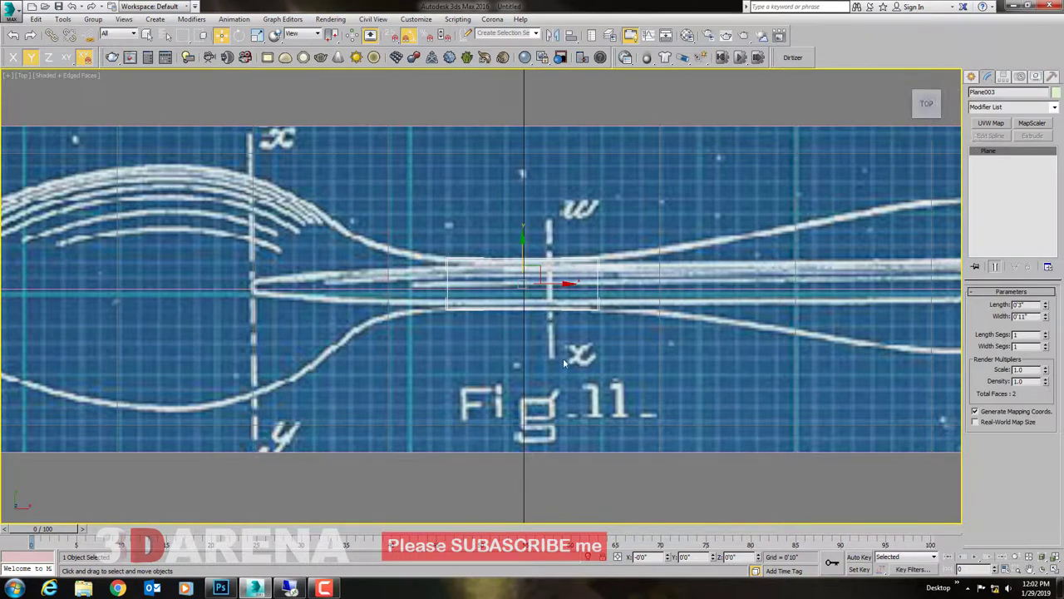
{"action": "key", "text": "alt+w"}
{"action": "key", "text": "alt+w"}
Step: Orbit around Plane003, then maximize the Left viewport
{"action": "middle_click_drag", "start_coordinate": [623, 364], "coordinate": [582, 358], "text": "alt"}
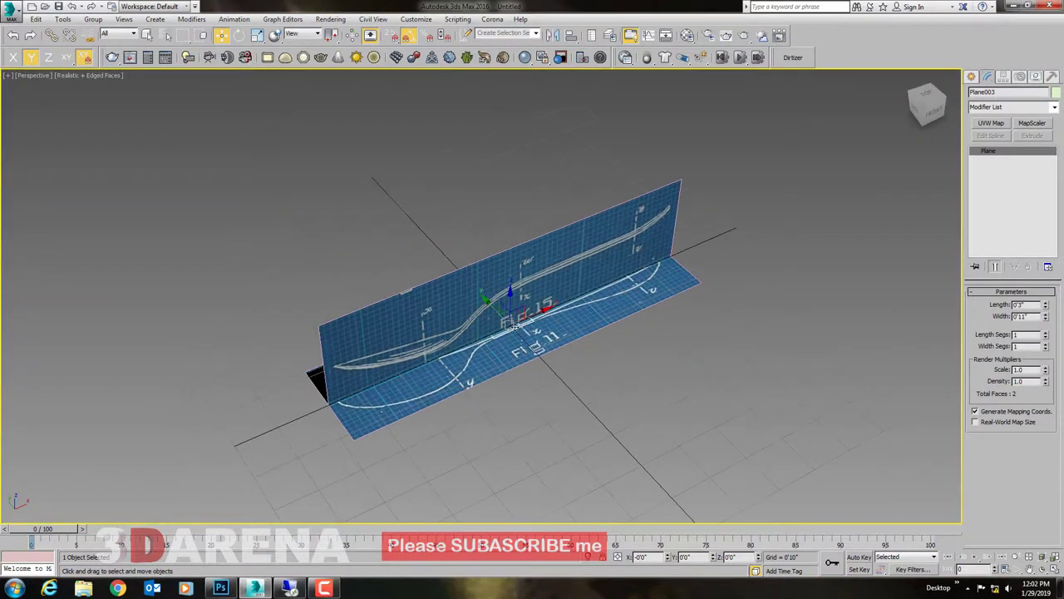
{"action": "scroll", "coordinate": [507, 324], "scroll_direction": "up", "scroll_amount": 5}
{"action": "mouse_move", "coordinate": [510, 338]}
{"action": "middle_mouse_down", "text": "alt"}
{"action": "mouse_move", "coordinate": [582, 357]}
{"action": "mouse_move", "coordinate": [533, 341]}
{"action": "middle_mouse_up", "text": "alt"}
{"action": "key", "text": "alt+w"}
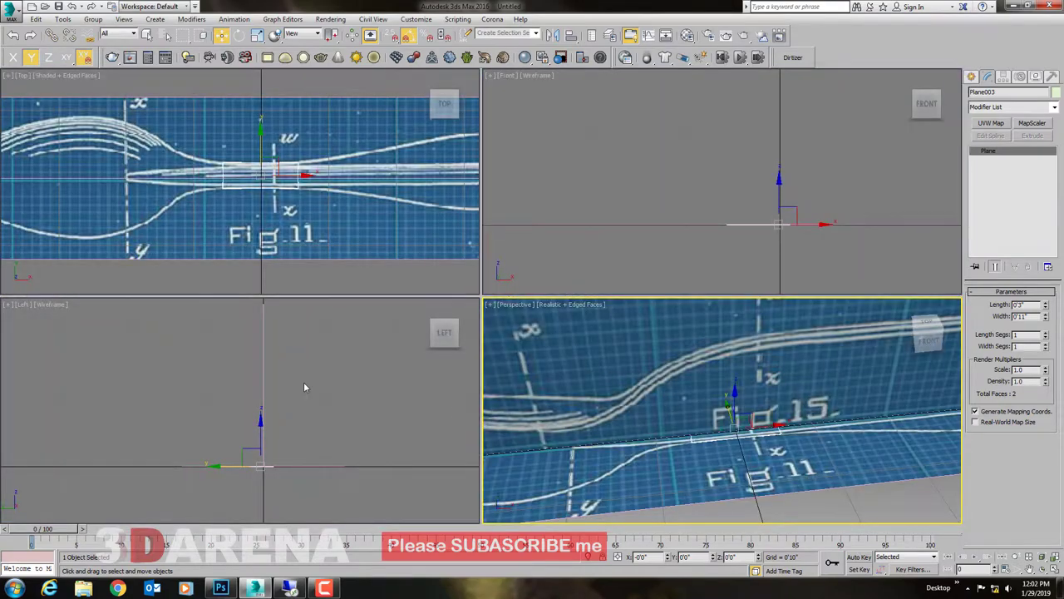
{"action": "right_click", "coordinate": [303, 388]}
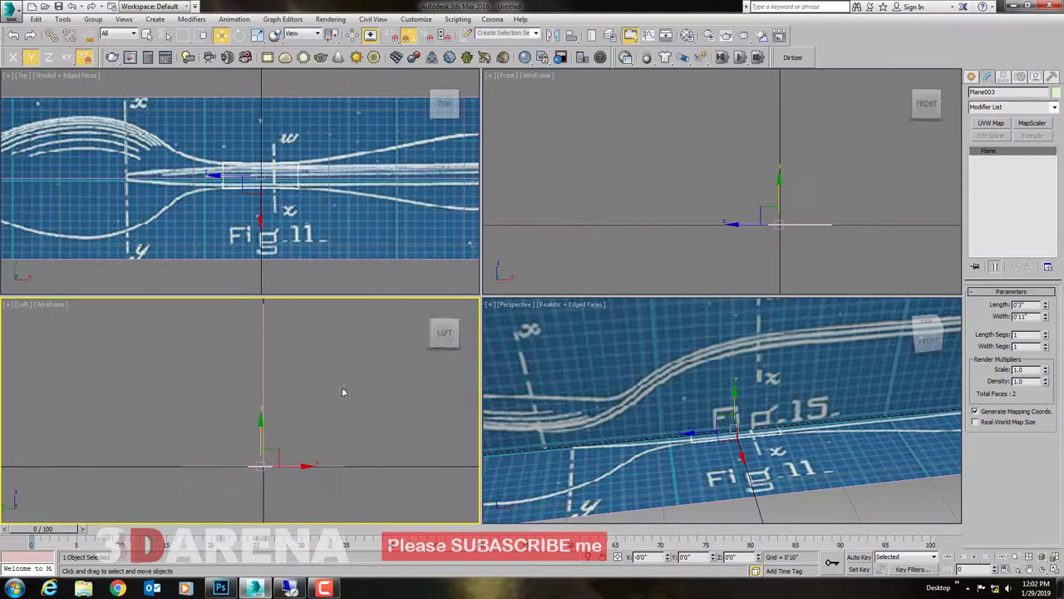
{"action": "key", "text": "alt+w"}
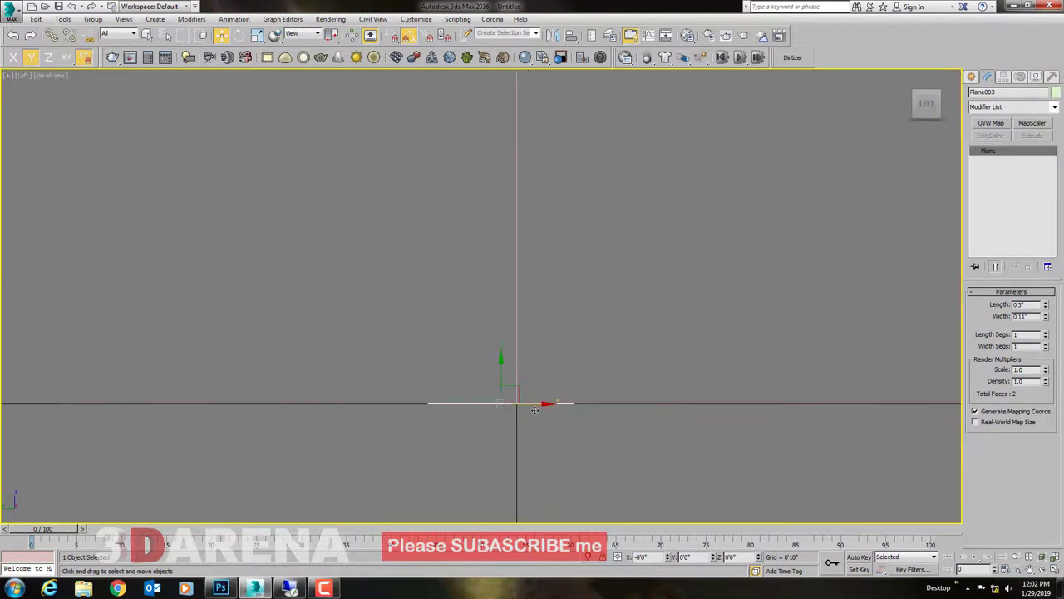
{"action": "left_click", "coordinate": [239, 35]}
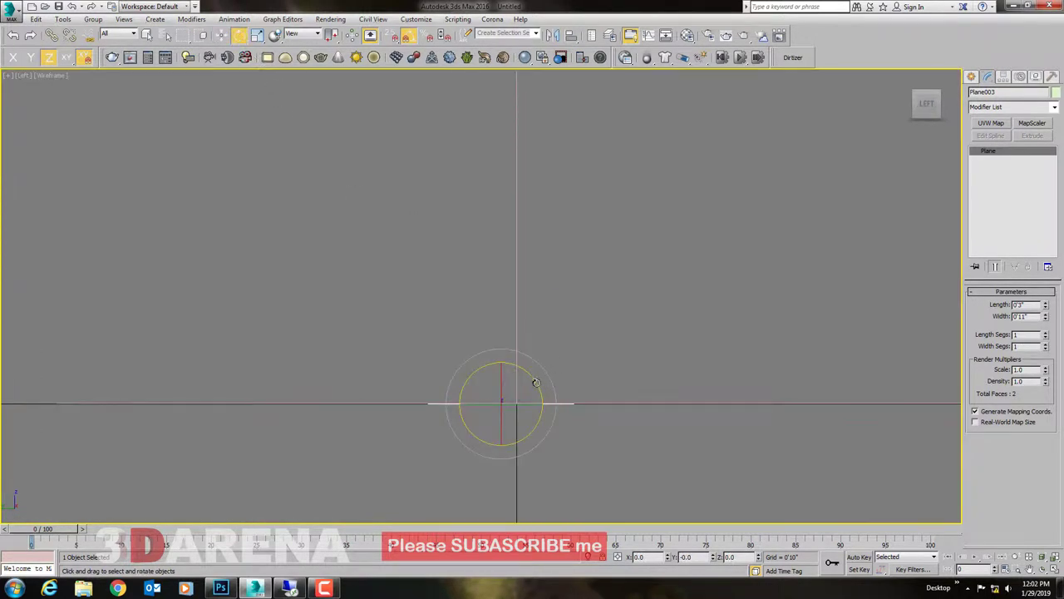
{"action": "left_click", "coordinate": [223, 34]}
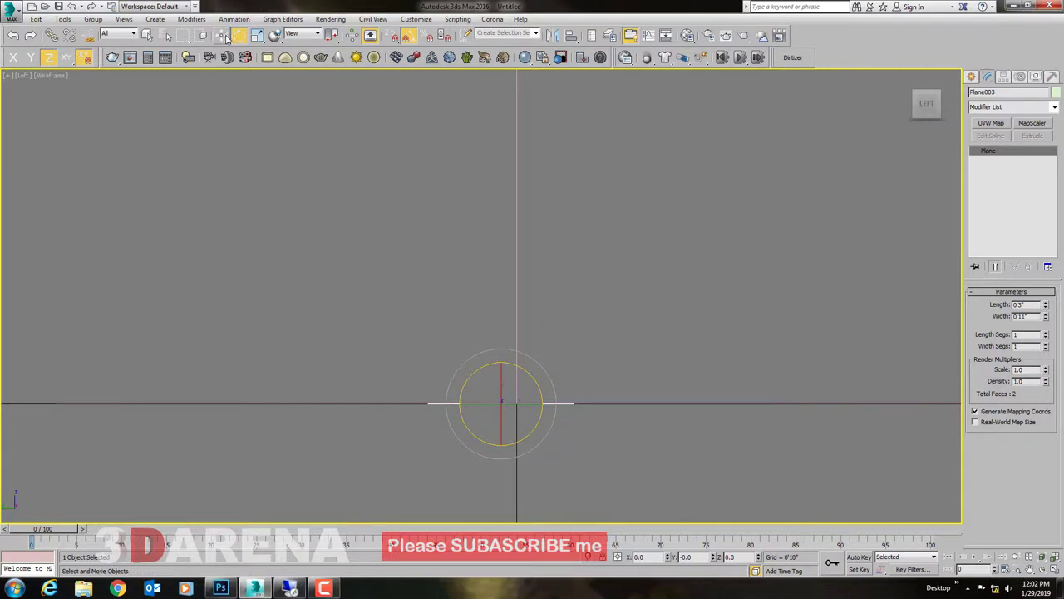
Step: Mirror Plane003 on the Y axis with No Clone and recentre it in the Front view
{"action": "left_click", "coordinate": [552, 34]}
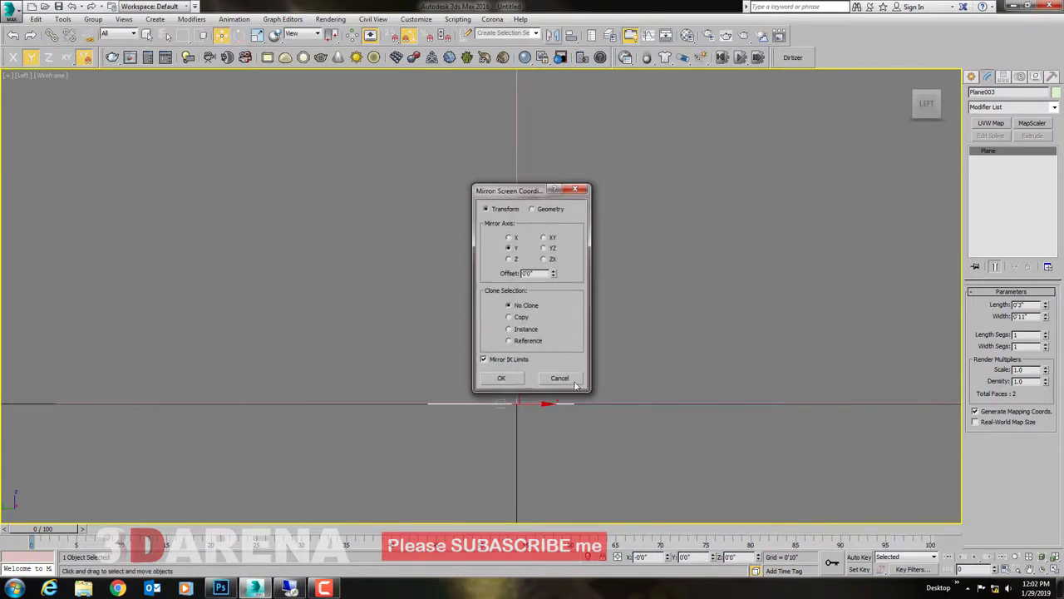
{"action": "left_click", "coordinate": [506, 378]}
{"action": "key", "text": "alt+w"}
{"action": "middle_click", "coordinate": [710, 252]}
{"action": "key", "text": "alt+w"}
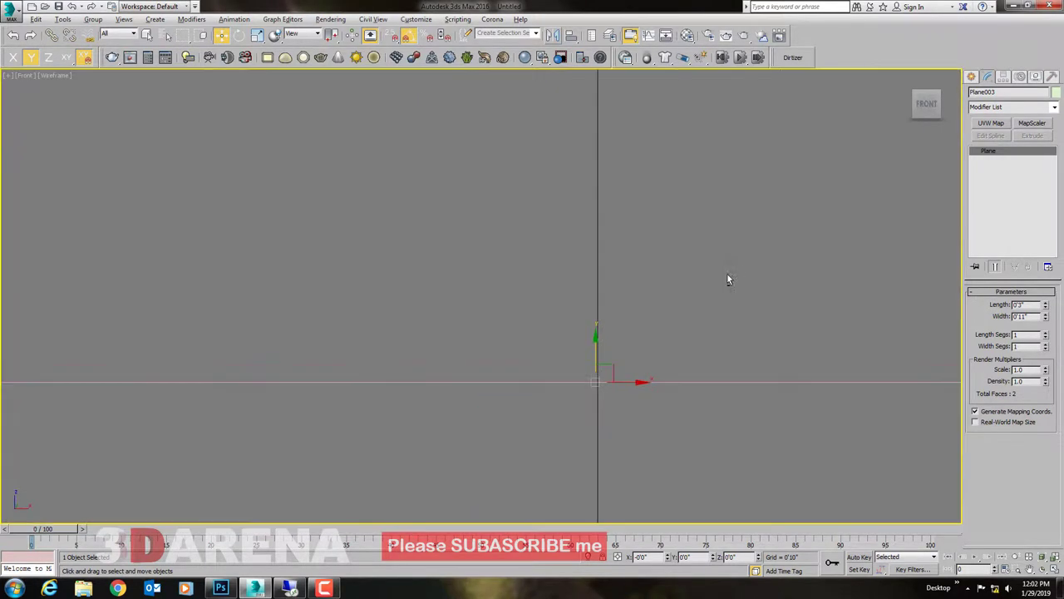
{"action": "middle_click_drag", "start_coordinate": [615, 384], "coordinate": [592, 384]}
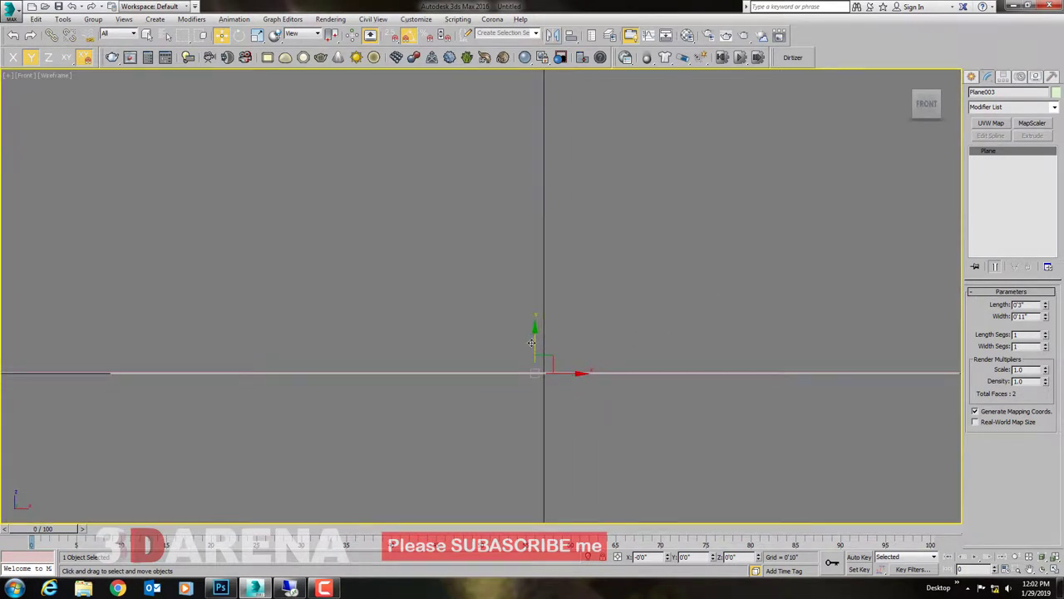
{"action": "key", "text": "alt+w"}
Step: Maximize the top view and convert the handle plane to an Editable Poly
{"action": "middle_click", "coordinate": [352, 213]}
{"action": "key", "text": "alt+w"}
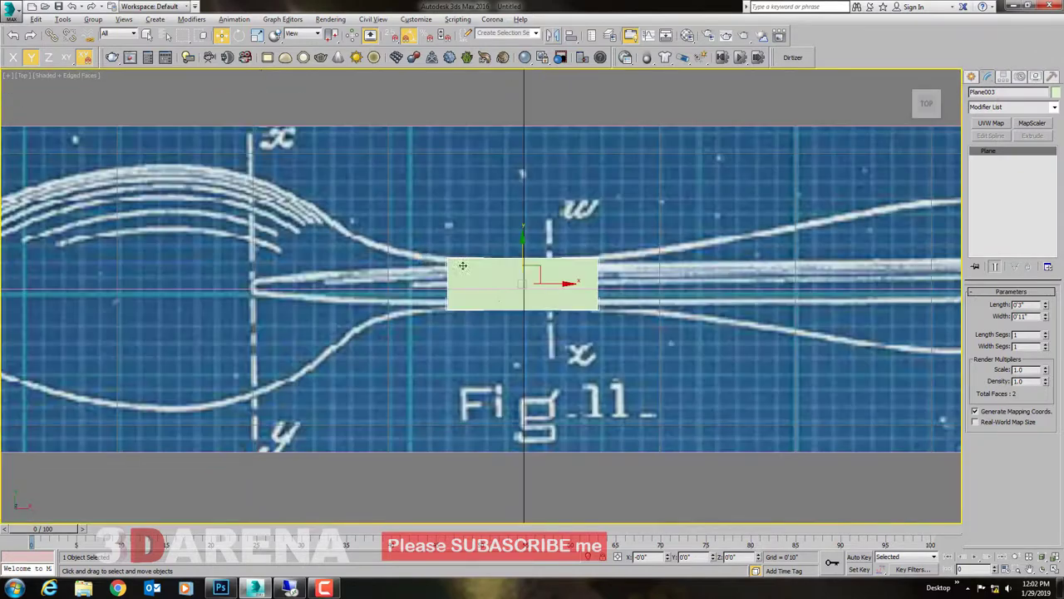
{"action": "scroll", "coordinate": [532, 282], "scroll_direction": "down", "scroll_amount": 2}
{"action": "scroll", "coordinate": [526, 288], "scroll_direction": "up", "scroll_amount": 5}
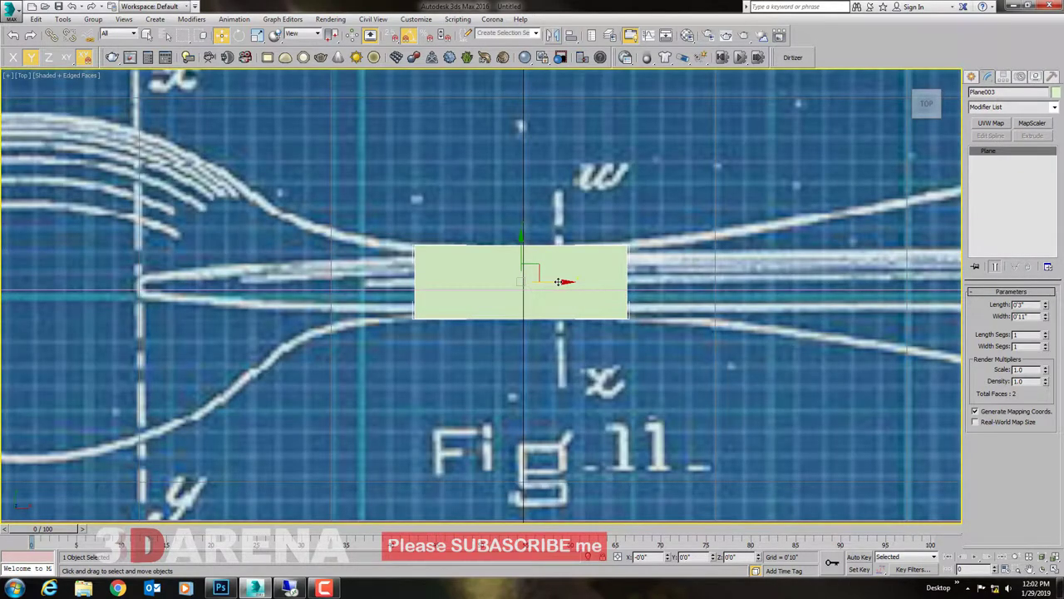
{"action": "right_click", "coordinate": [558, 282]}
{"action": "left_click", "coordinate": [792, 400]}
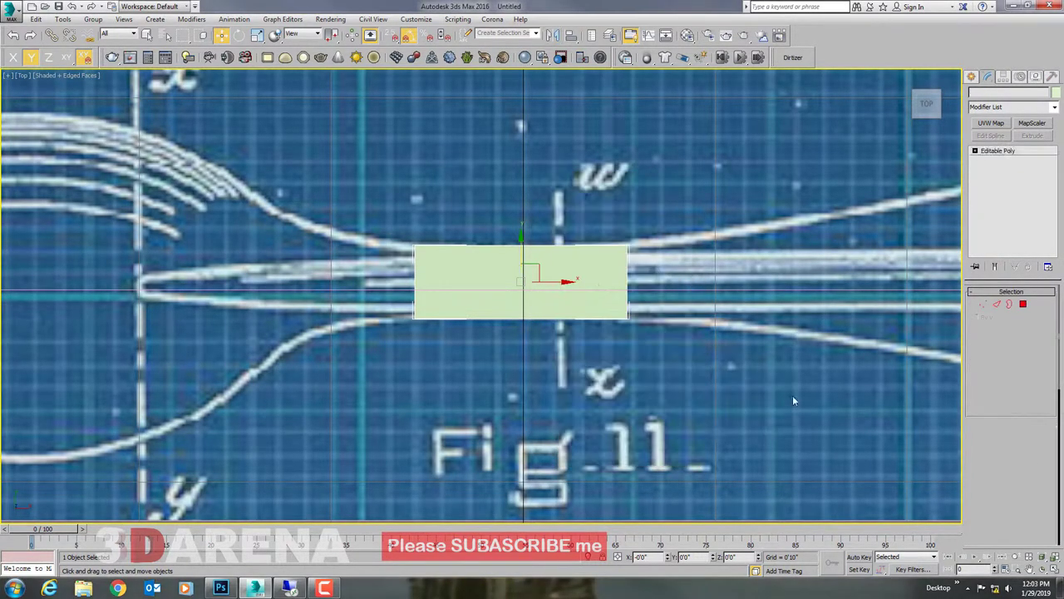
Step: Extrude a first section from the right edge and fit its corners to the handle outline
{"action": "left_click", "coordinate": [997, 304]}
{"action": "left_click", "coordinate": [627, 281]}
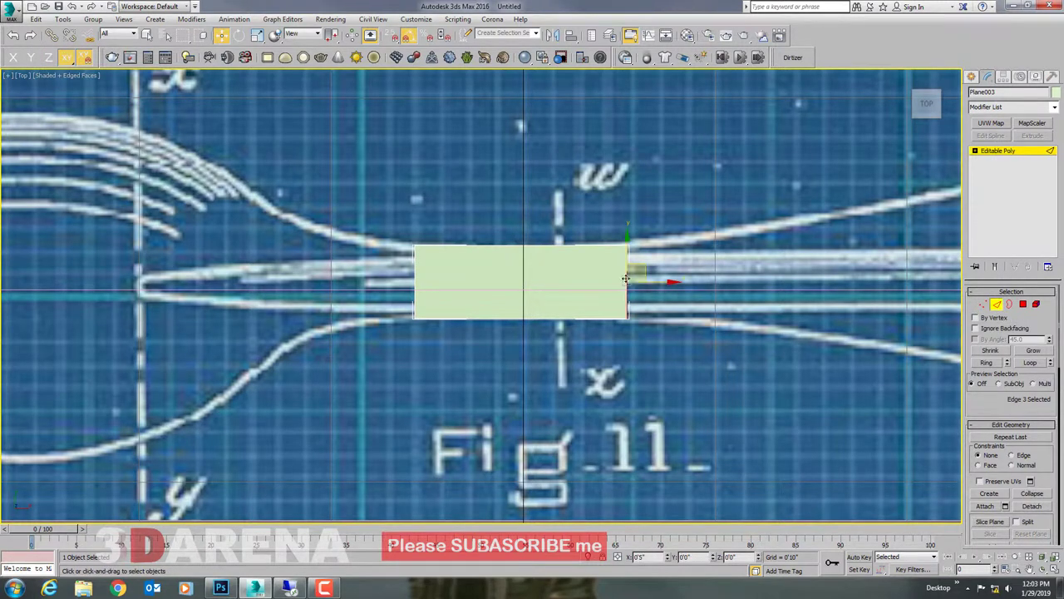
{"action": "middle_click_drag", "start_coordinate": [626, 279], "coordinate": [502, 289]}
{"action": "left_click_drag", "start_coordinate": [499, 282], "coordinate": [587, 283], "text": "shift"}
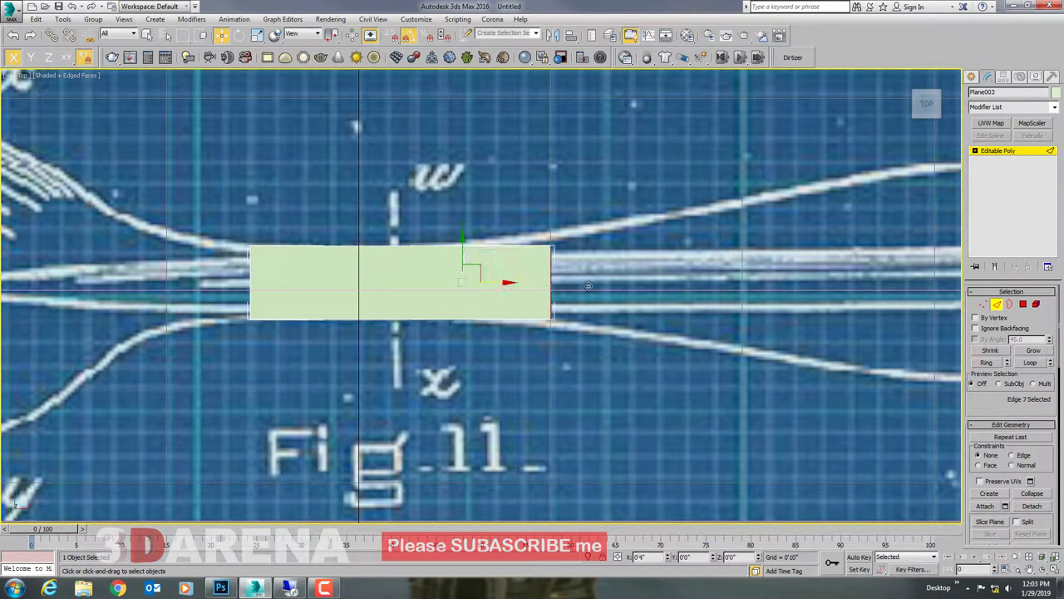
{"action": "left_click", "coordinate": [985, 304]}
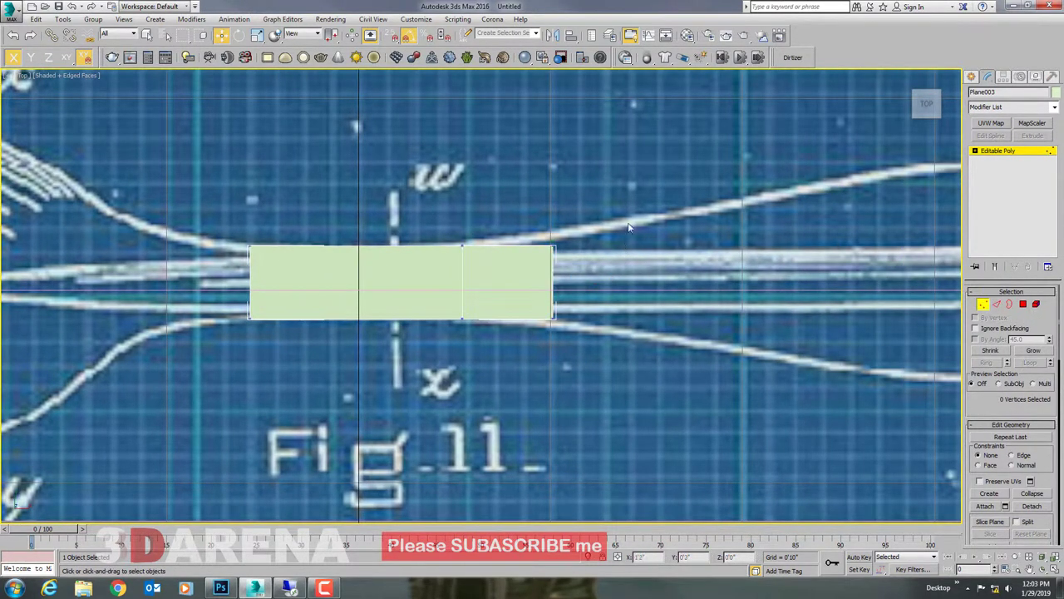
{"action": "left_click_drag", "start_coordinate": [624, 204], "coordinate": [540, 262]}
{"action": "scroll", "coordinate": [545, 260], "scroll_direction": "up", "scroll_amount": 3}
{"action": "left_click_drag", "start_coordinate": [556, 210], "coordinate": [556, 185]}
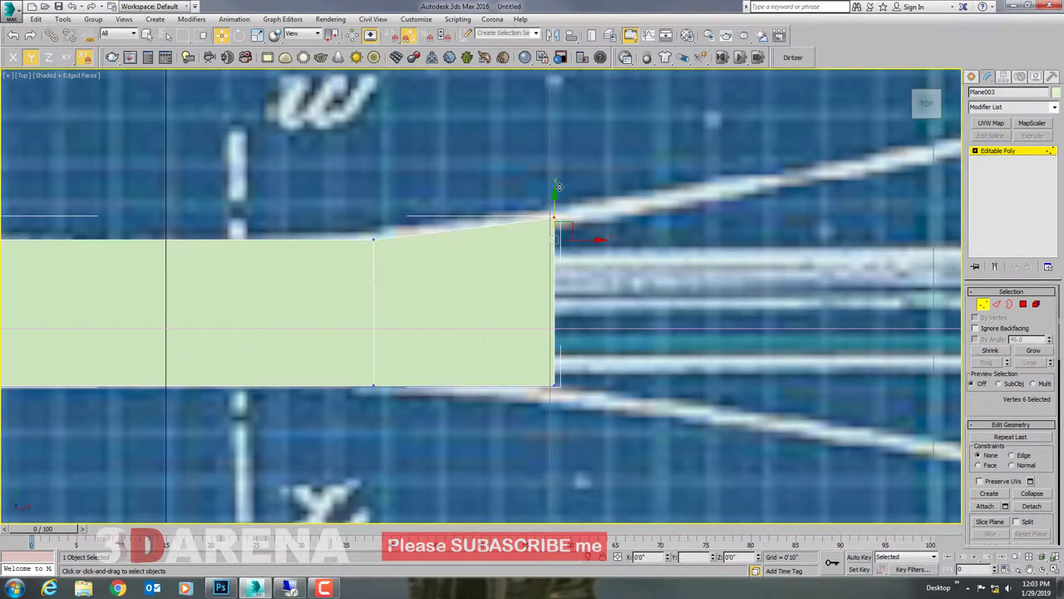
{"action": "mouse_move", "coordinate": [581, 399]}
{"action": "left_mouse_down"}
{"action": "mouse_move", "coordinate": [550, 363]}
{"action": "mouse_move", "coordinate": [552, 375]}
{"action": "left_mouse_up"}
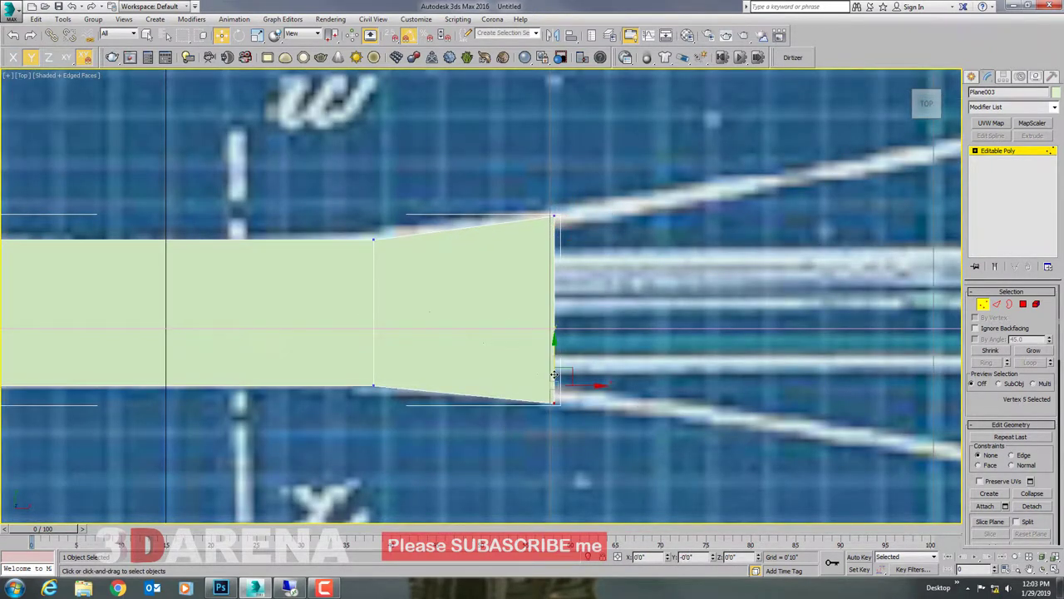
Step: Extrude a second section and widen its corner vertices to the handle outline
{"action": "left_click", "coordinate": [997, 304]}
{"action": "middle_click_drag", "start_coordinate": [563, 384], "coordinate": [317, 363]}
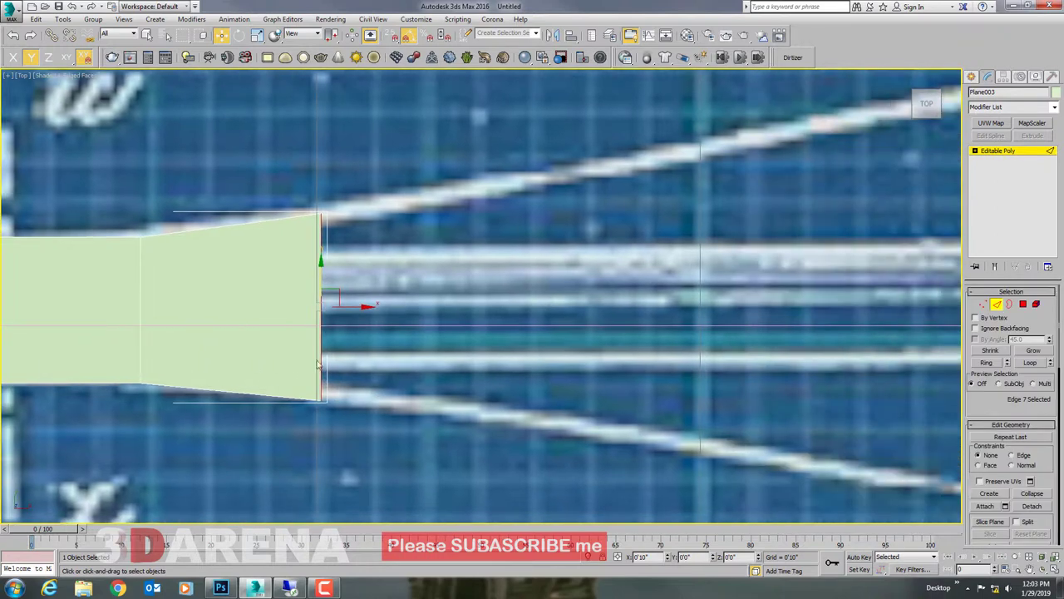
{"action": "left_click_drag", "start_coordinate": [350, 304], "coordinate": [580, 306], "text": "shift"}
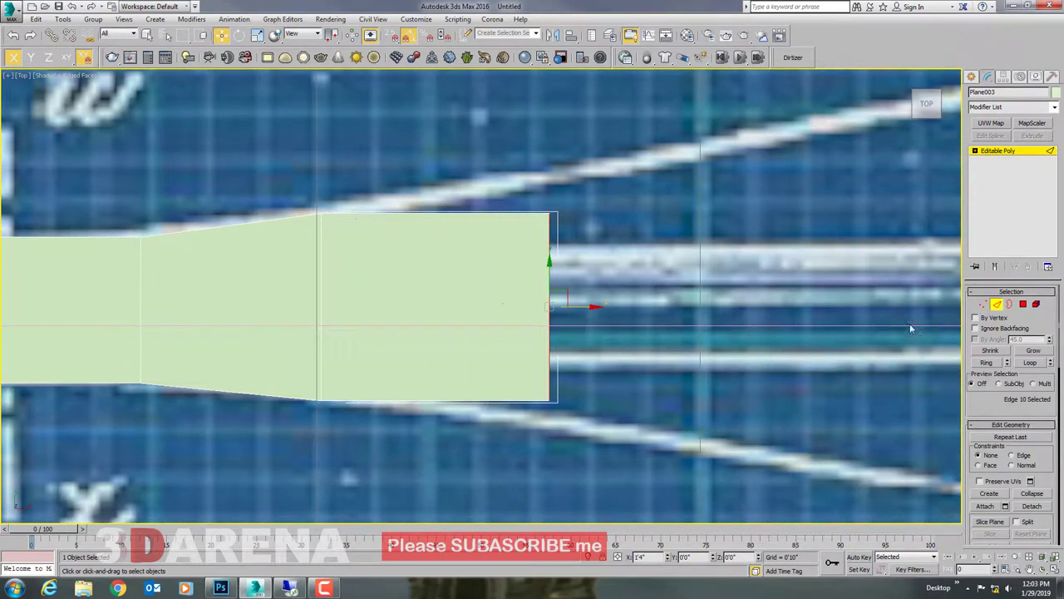
{"action": "left_click", "coordinate": [982, 305]}
{"action": "left_click", "coordinate": [548, 214]}
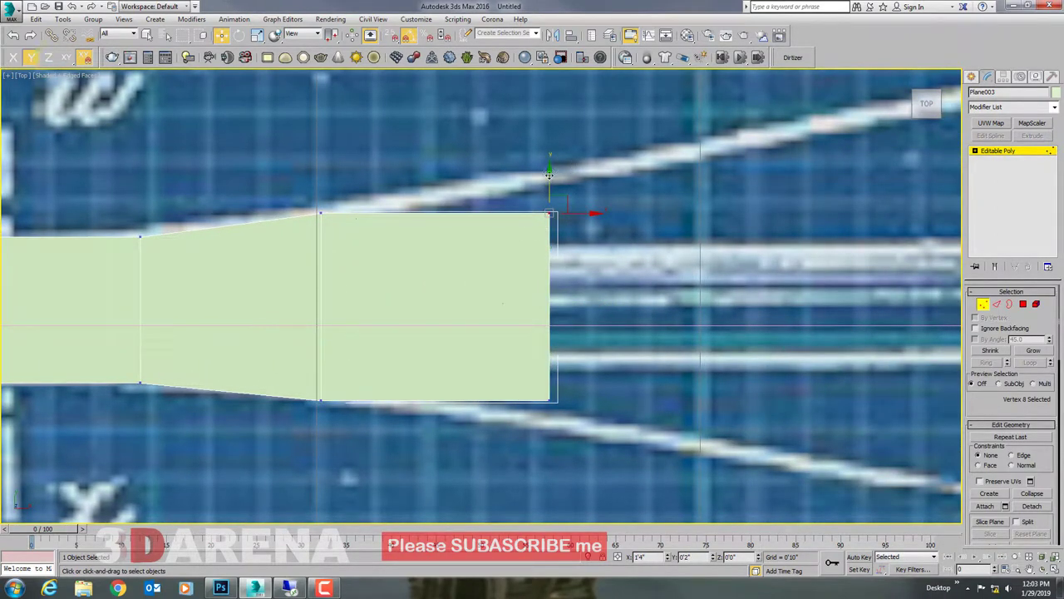
{"action": "left_click_drag", "start_coordinate": [557, 180], "coordinate": [558, 142]}
{"action": "left_click", "coordinate": [553, 404]}
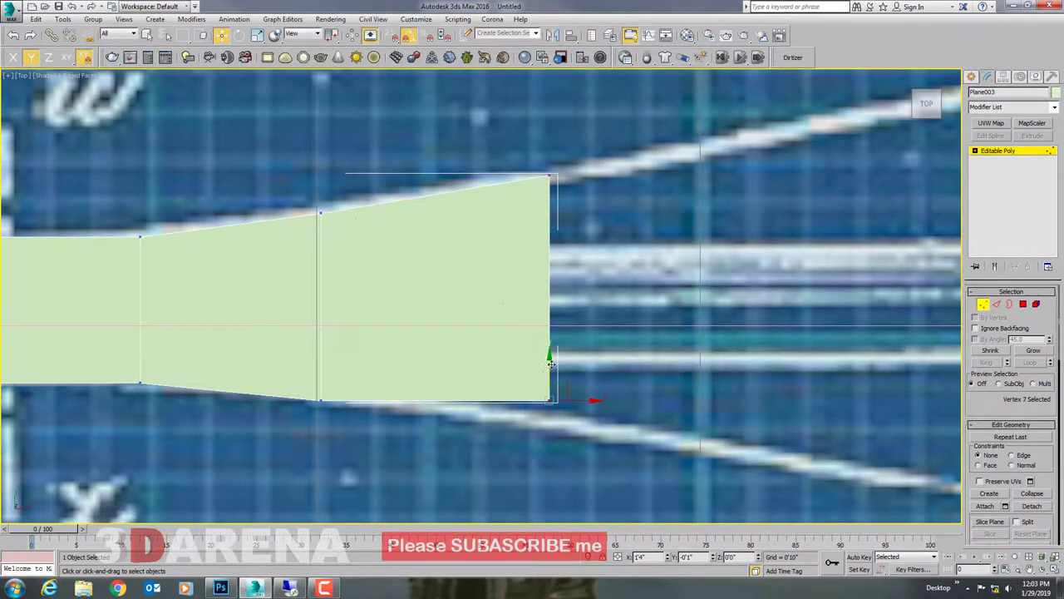
{"action": "left_click_drag", "start_coordinate": [551, 363], "coordinate": [551, 388]}
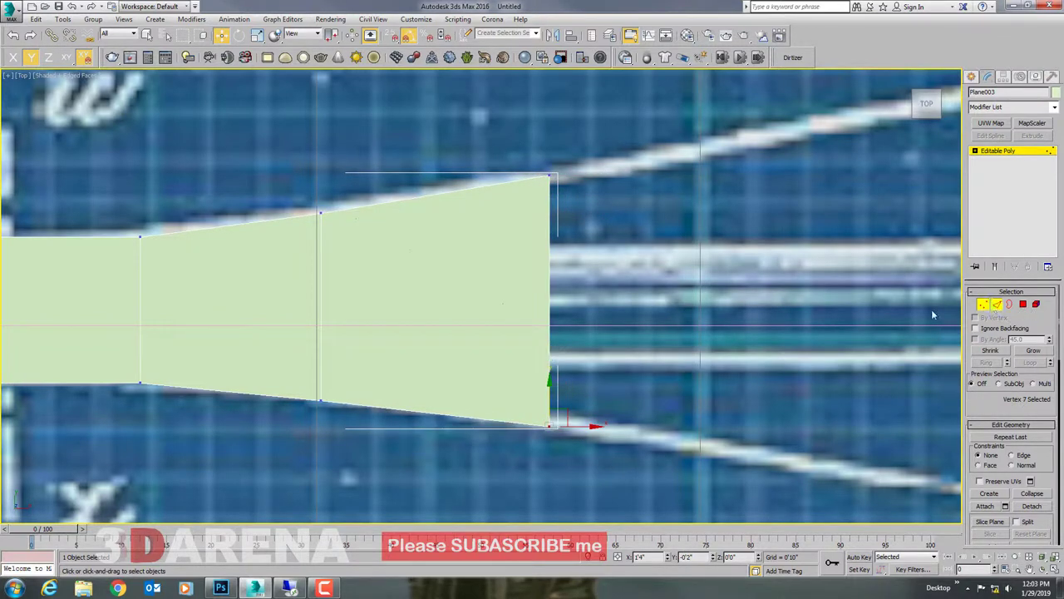
Step: Extrude a third section and spread its corner vertices along the widening outline
{"action": "key", "text": "2"}
{"action": "middle_click_drag", "start_coordinate": [647, 355], "coordinate": [465, 352]}
{"action": "left_click_drag", "start_coordinate": [407, 297], "coordinate": [662, 300]}
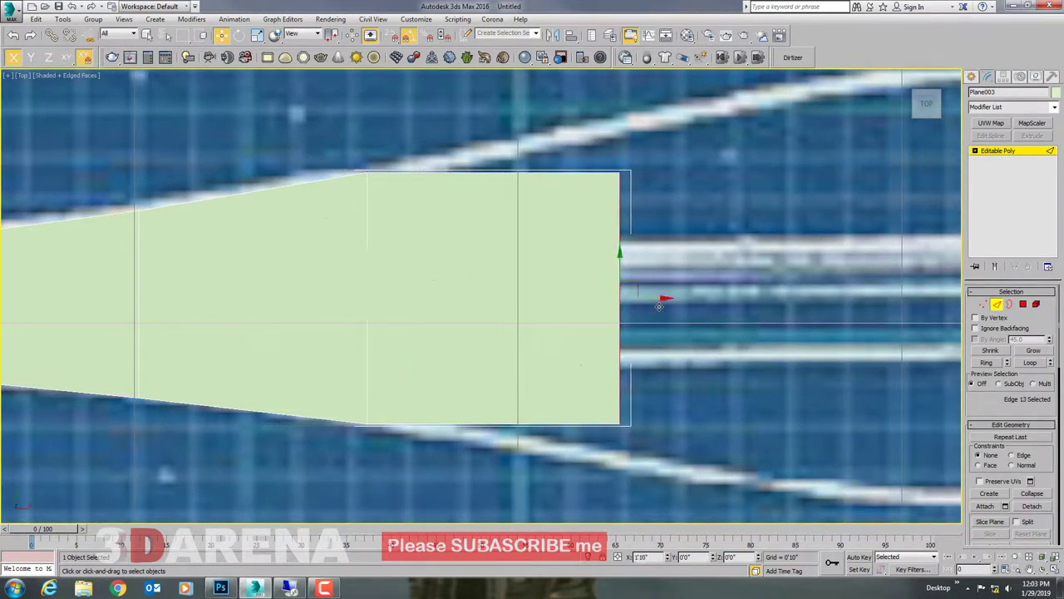
{"action": "key", "text": "1"}
{"action": "left_click", "coordinate": [619, 173]}
{"action": "middle_click_drag", "start_coordinate": [541, 225], "coordinate": [498, 294]}
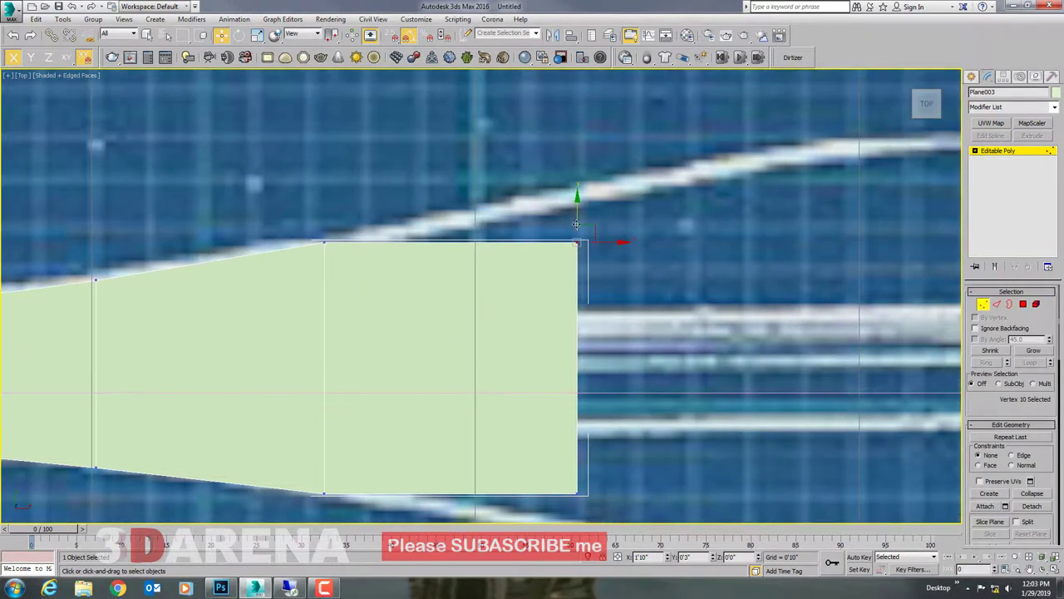
{"action": "left_click_drag", "start_coordinate": [578, 213], "coordinate": [589, 164]}
{"action": "scroll", "coordinate": [572, 214], "scroll_direction": "down", "scroll_amount": 2}
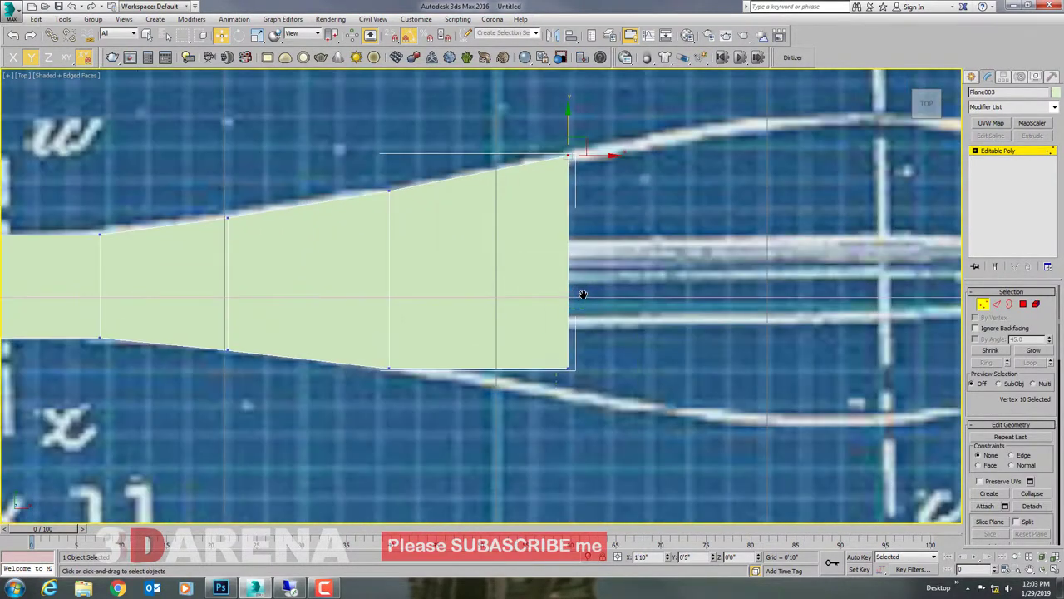
{"action": "left_click", "coordinate": [568, 368]}
{"action": "left_click_drag", "start_coordinate": [564, 339], "coordinate": [564, 368]}
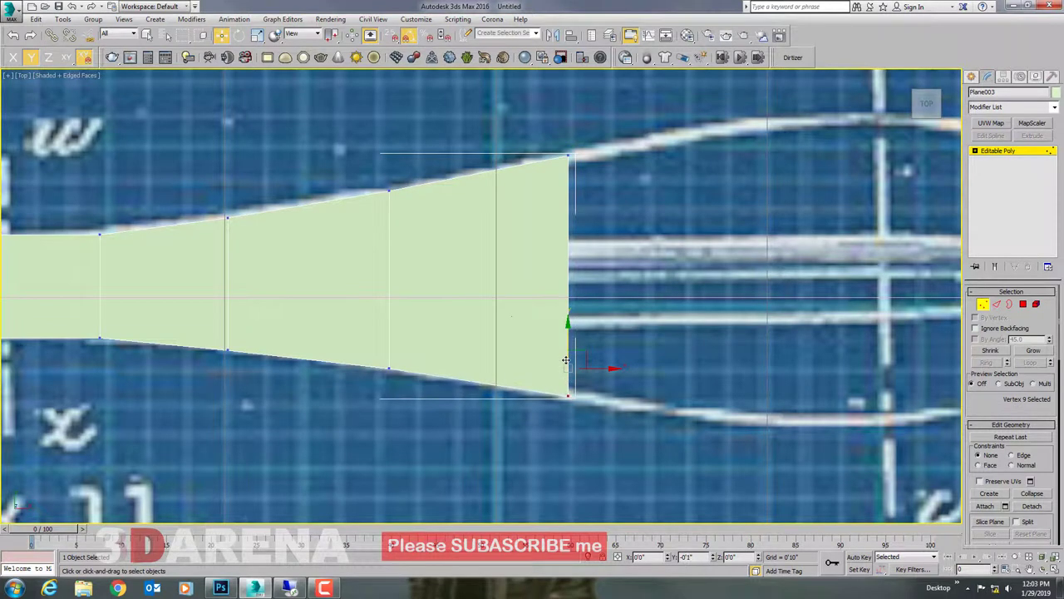
{"action": "left_click", "coordinate": [997, 304]}
{"action": "middle_click_drag", "start_coordinate": [604, 288], "coordinate": [414, 306]}
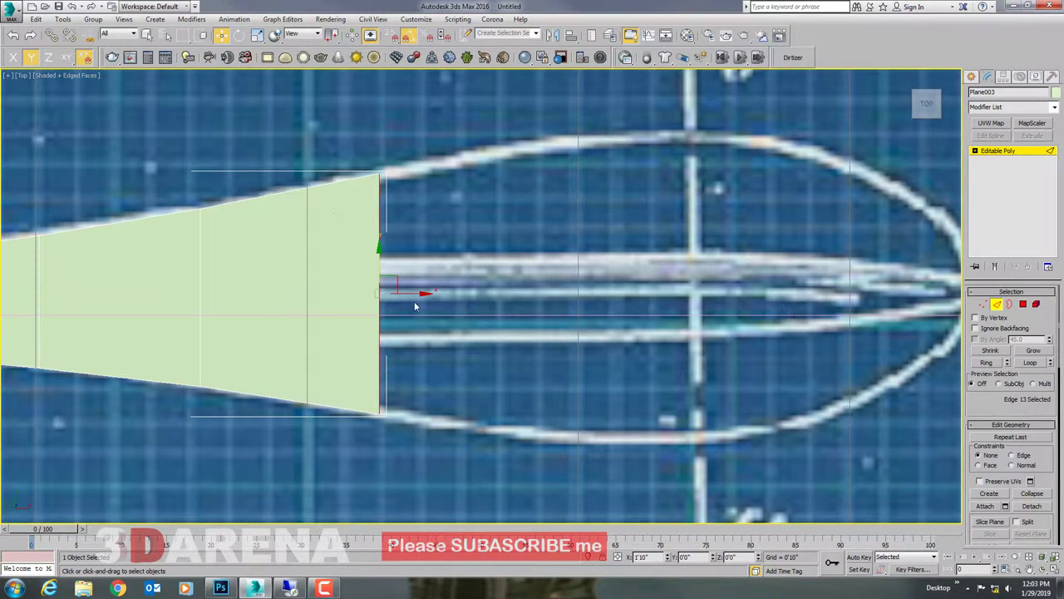
Step: Extend a section toward the bowl and widen its corners to the bowl outline
{"action": "left_click_drag", "start_coordinate": [412, 293], "coordinate": [611, 293], "text": "shift"}
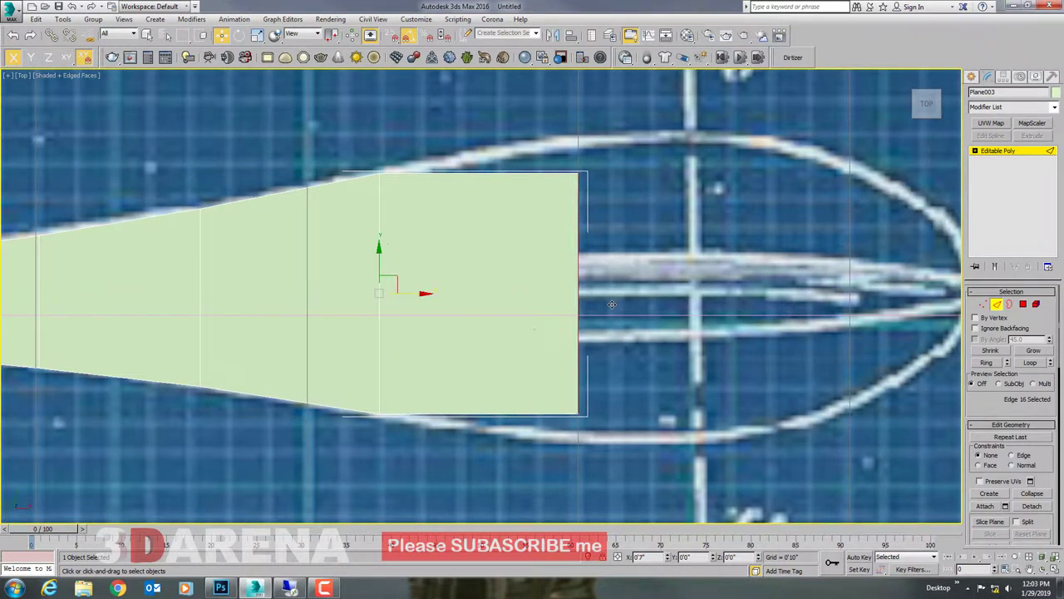
{"action": "left_click", "coordinate": [982, 305]}
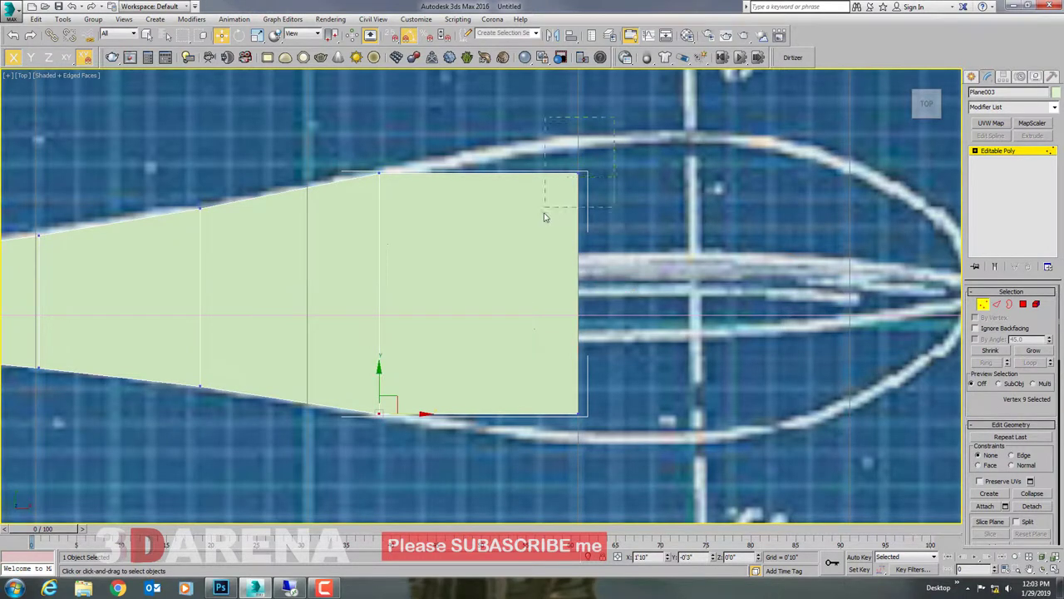
{"action": "left_click_drag", "start_coordinate": [544, 217], "coordinate": [544, 217]}
{"action": "left_click_drag", "start_coordinate": [581, 150], "coordinate": [582, 112]}
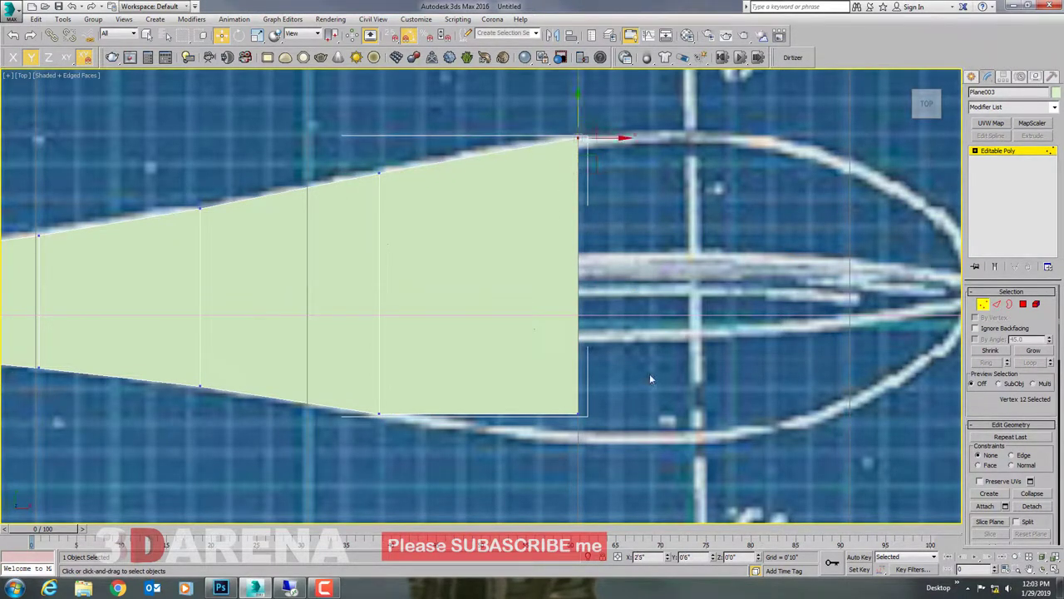
{"action": "left_click", "coordinate": [577, 411]}
{"action": "left_click_drag", "start_coordinate": [577, 375], "coordinate": [577, 404]}
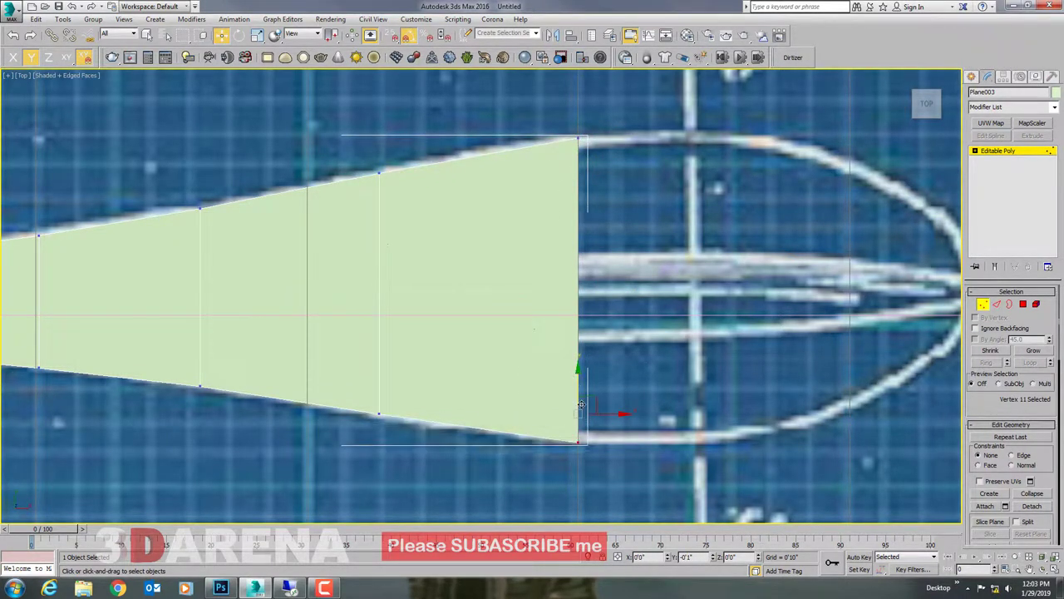
Step: Extrude a new row of faces and scale its end vertices closer together
{"action": "left_click", "coordinate": [997, 304]}
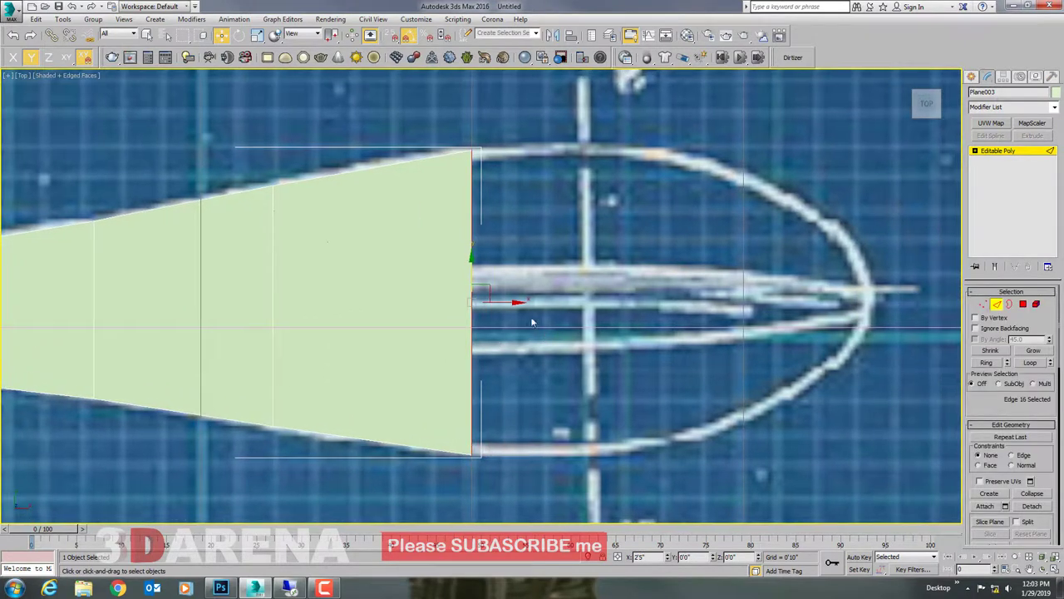
{"action": "left_click", "coordinate": [618, 302]}
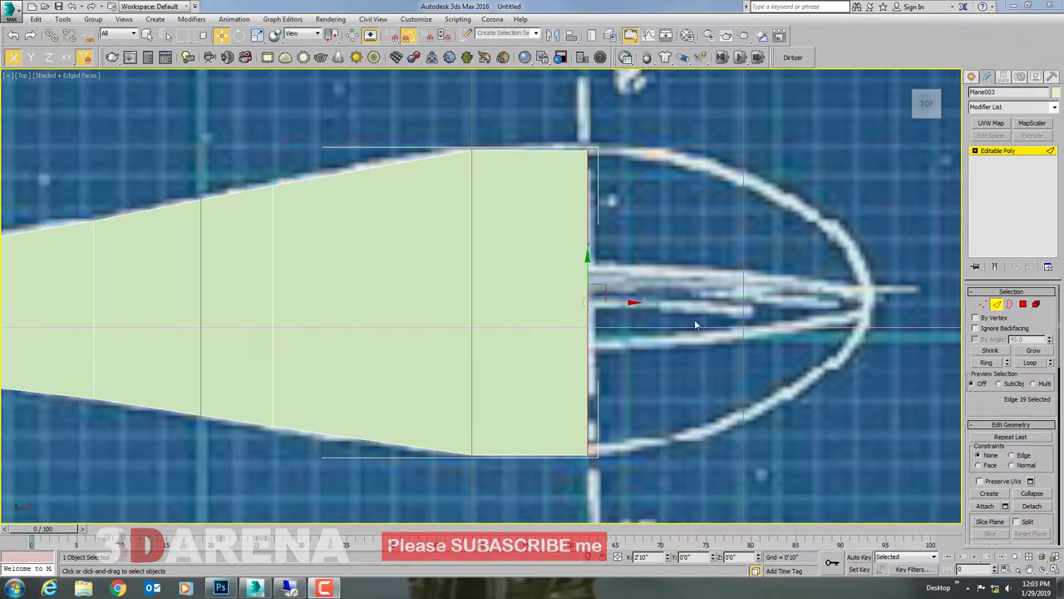
{"action": "left_click_drag", "start_coordinate": [613, 303], "coordinate": [718, 303], "text": "shift"}
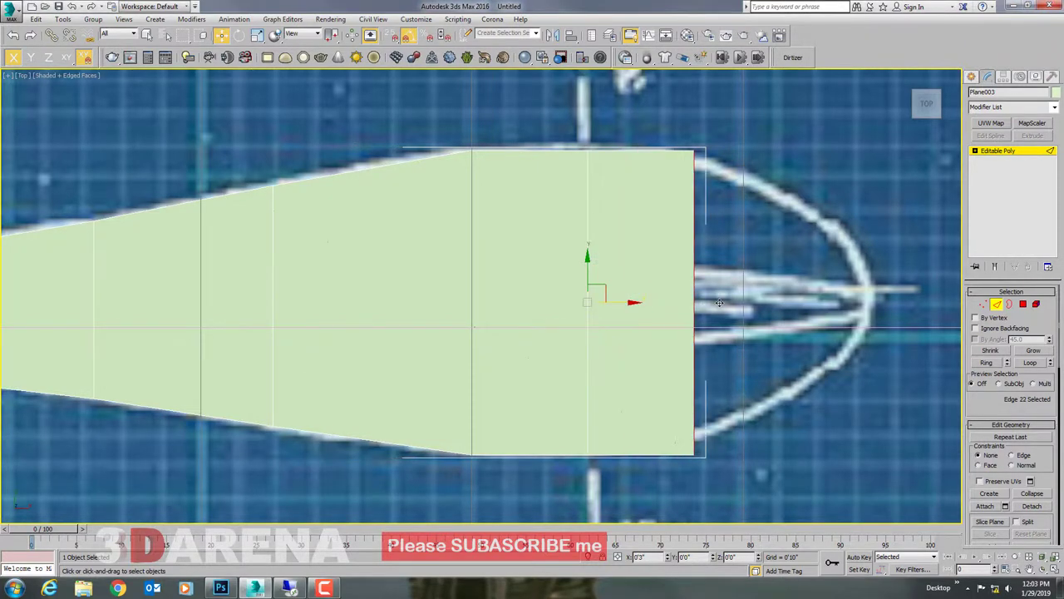
{"action": "left_click", "coordinate": [984, 304]}
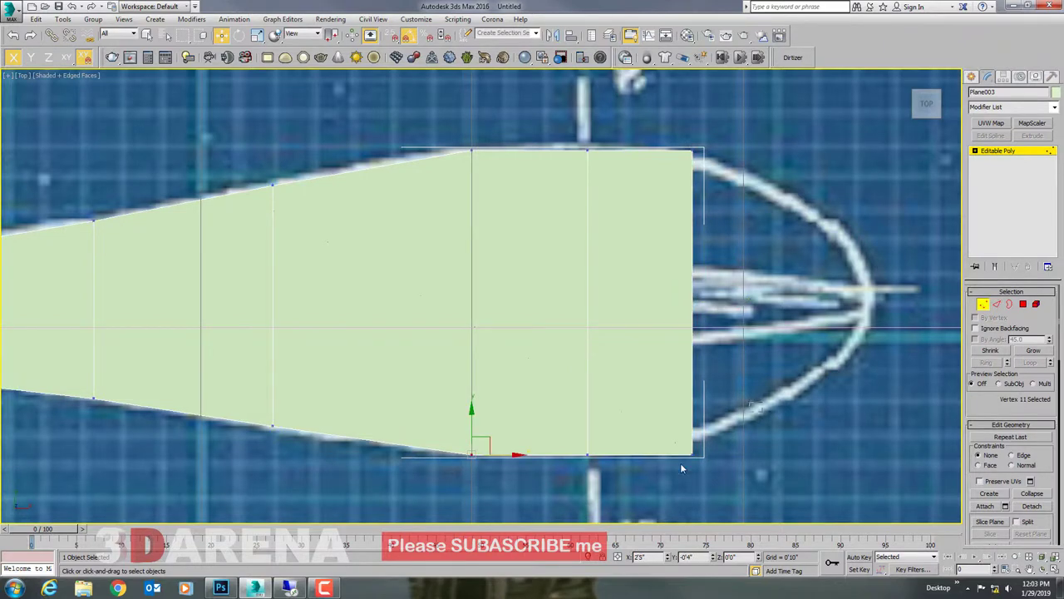
{"action": "left_click", "coordinate": [692, 454]}
{"action": "left_click_drag", "start_coordinate": [705, 456], "coordinate": [669, 137]}
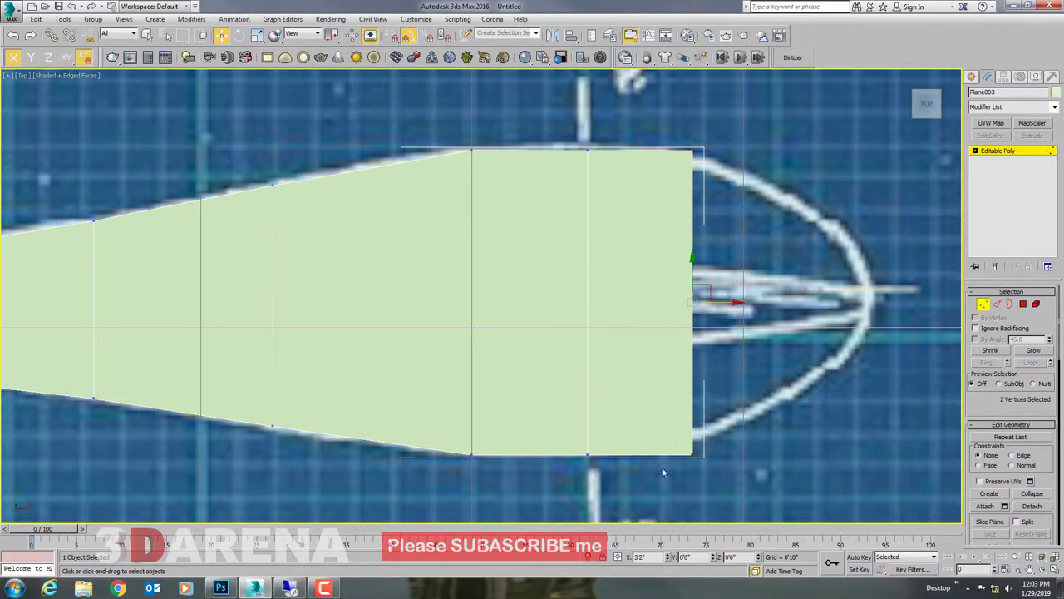
{"action": "key", "text": "r"}
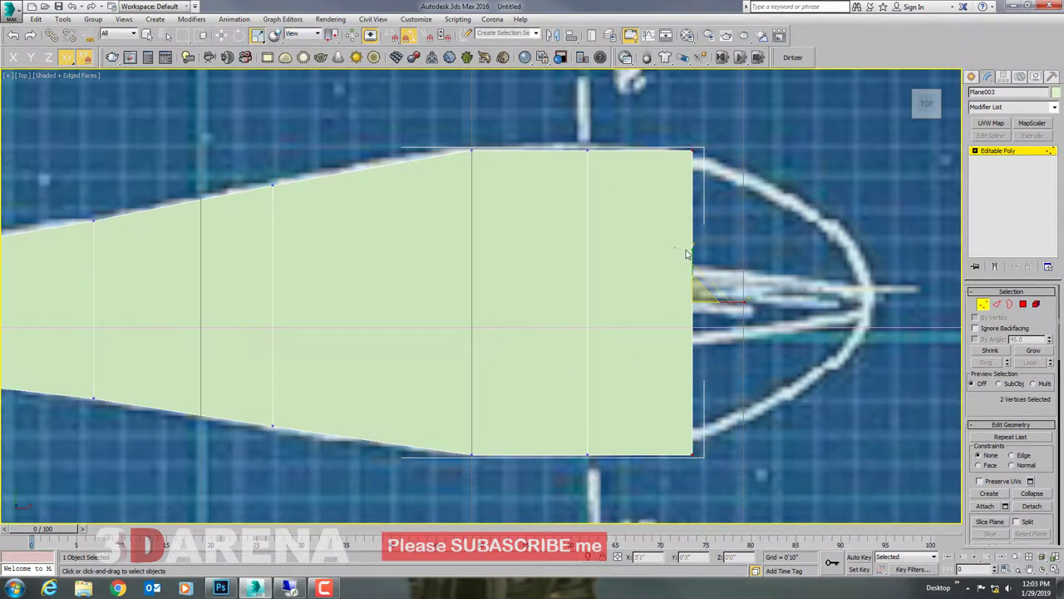
{"action": "left_click_drag", "start_coordinate": [687, 252], "coordinate": [692, 256]}
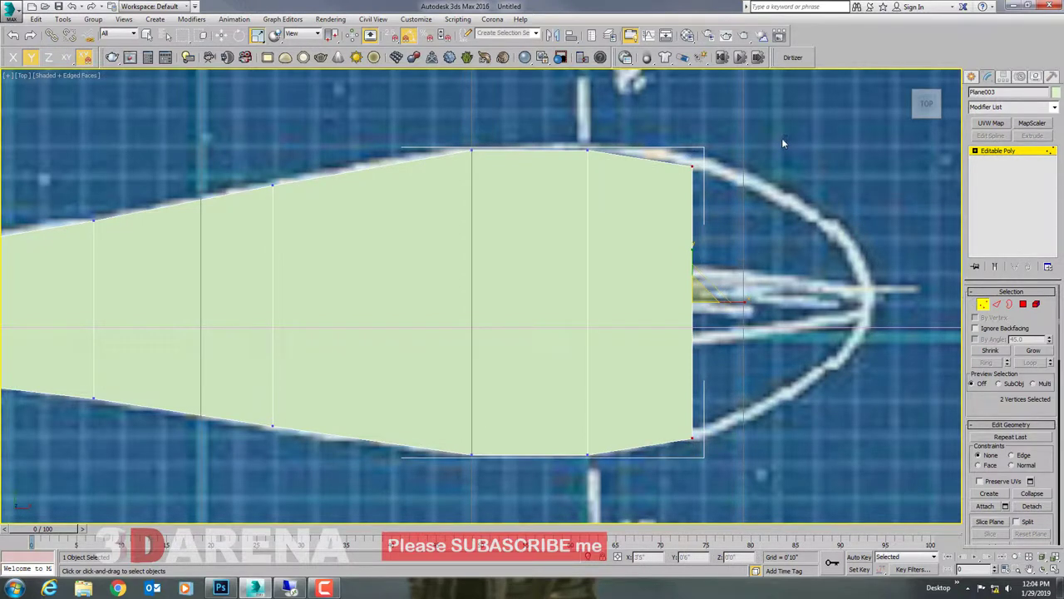
Step: Raise the top-right and next top vertex onto the bowl outline
{"action": "left_click", "coordinate": [691, 165]}
{"action": "left_click", "coordinate": [222, 35]}
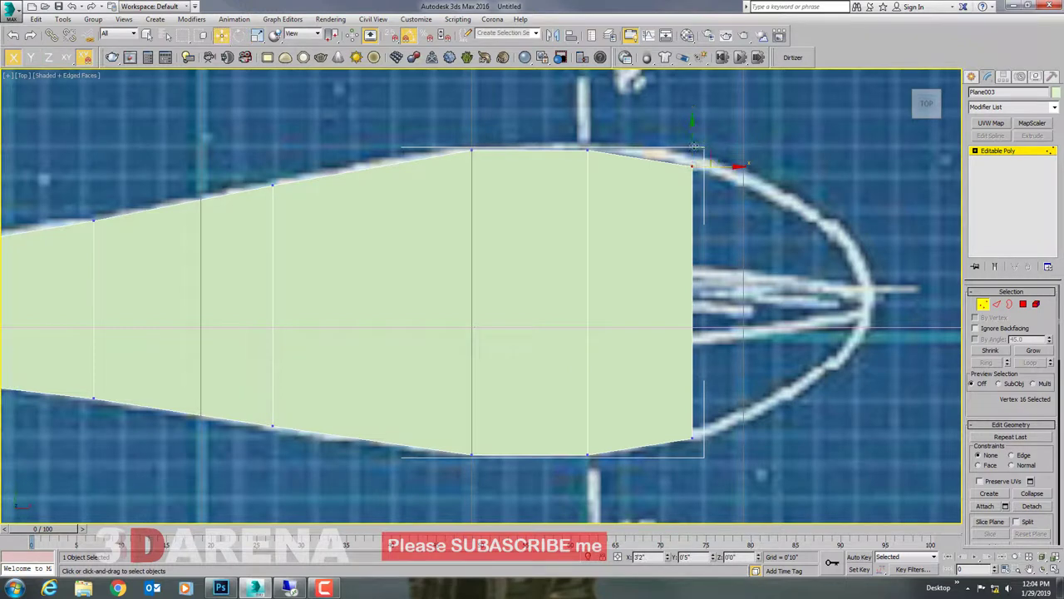
{"action": "left_click_drag", "start_coordinate": [697, 142], "coordinate": [696, 126]}
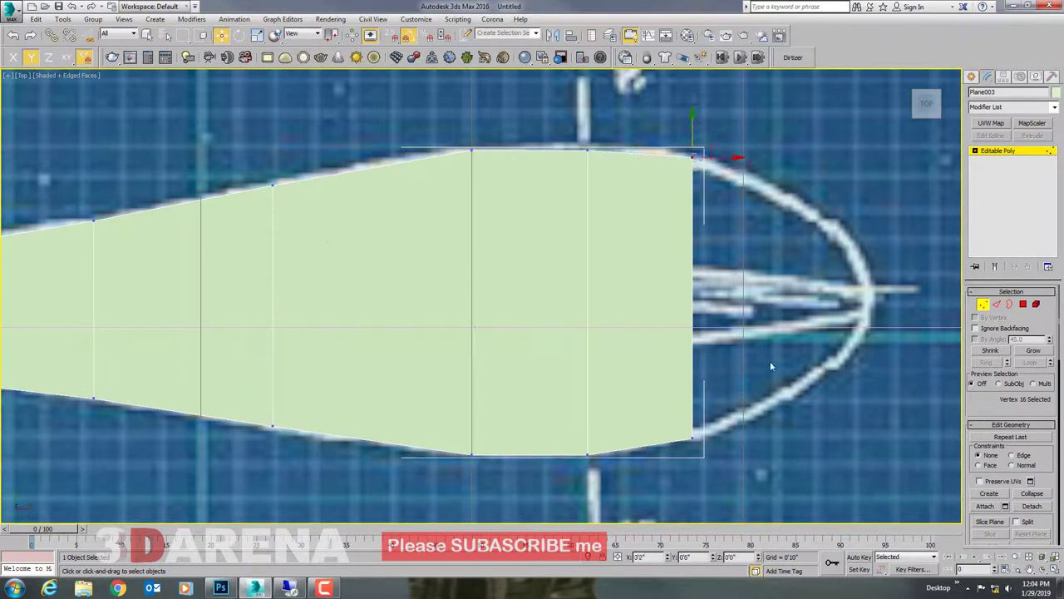
{"action": "middle_click_drag", "start_coordinate": [679, 421], "coordinate": [682, 410]}
{"action": "left_click", "coordinate": [590, 139]}
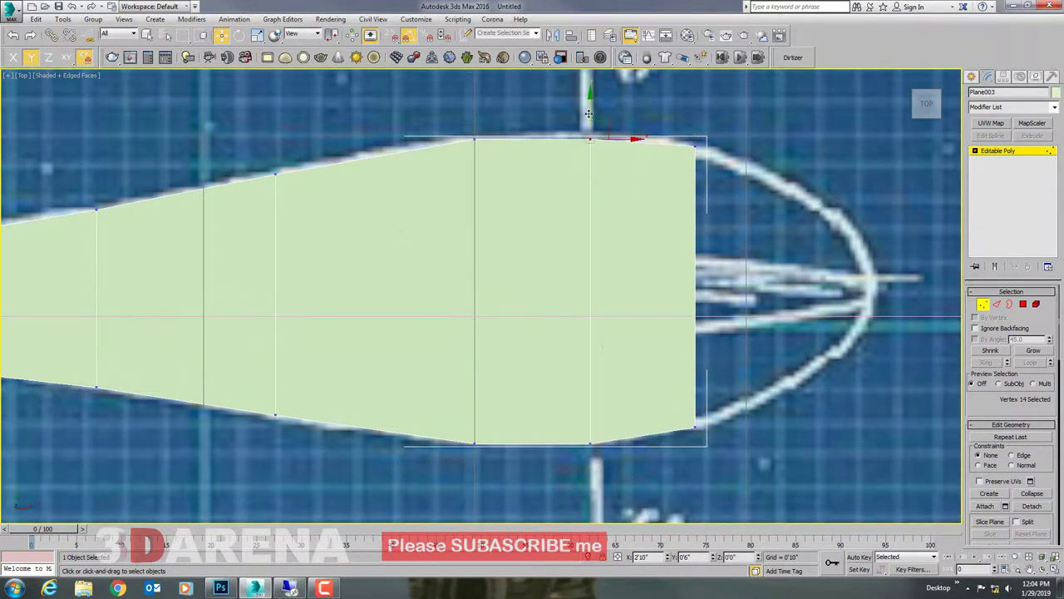
{"action": "left_click_drag", "start_coordinate": [588, 113], "coordinate": [588, 110]}
{"action": "left_click_drag", "start_coordinate": [631, 380], "coordinate": [577, 473]}
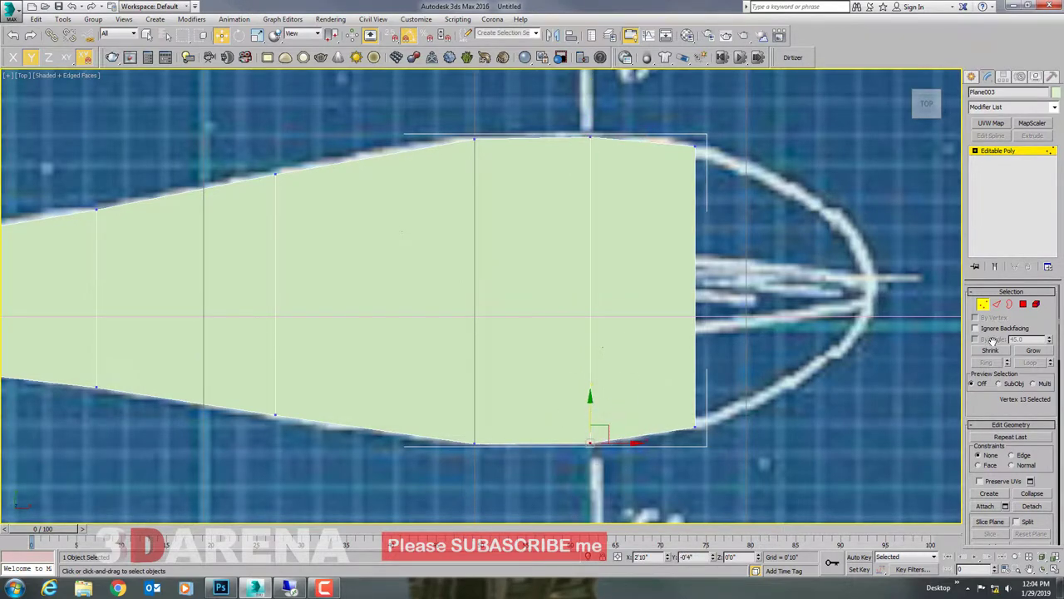
Step: Extrude another strip of faces and adjust its bottom-right corner vertex
{"action": "left_click", "coordinate": [996, 306]}
{"action": "middle_click_drag", "start_coordinate": [732, 291], "coordinate": [606, 305]}
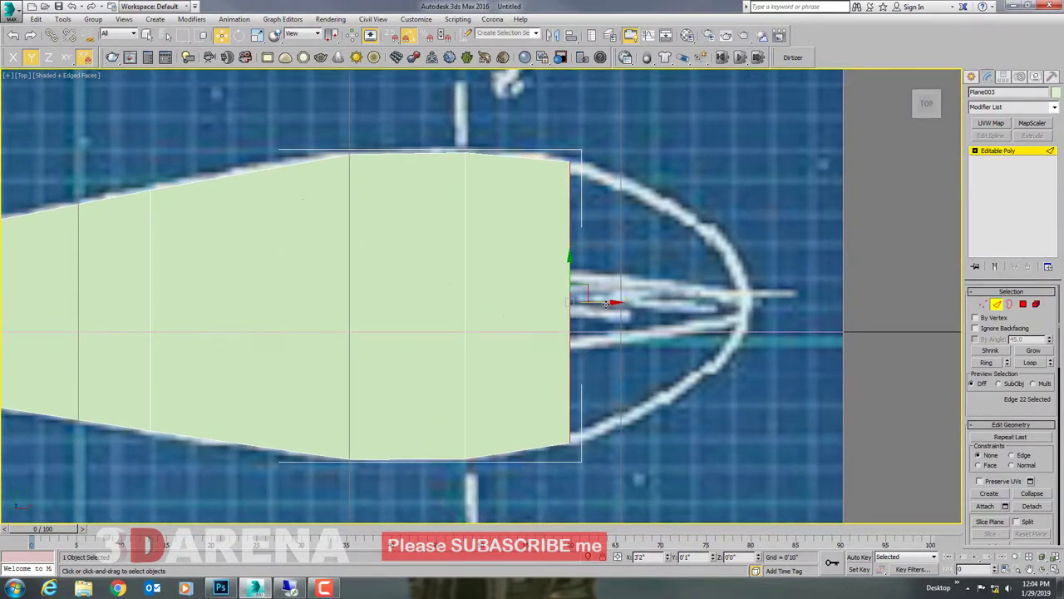
{"action": "mouse_move", "coordinate": [606, 304]}
{"action": "left_mouse_down", "text": "shift"}
{"action": "mouse_move", "coordinate": [670, 315]}
{"action": "mouse_move", "coordinate": [666, 336]}
{"action": "left_mouse_up", "text": "shift"}
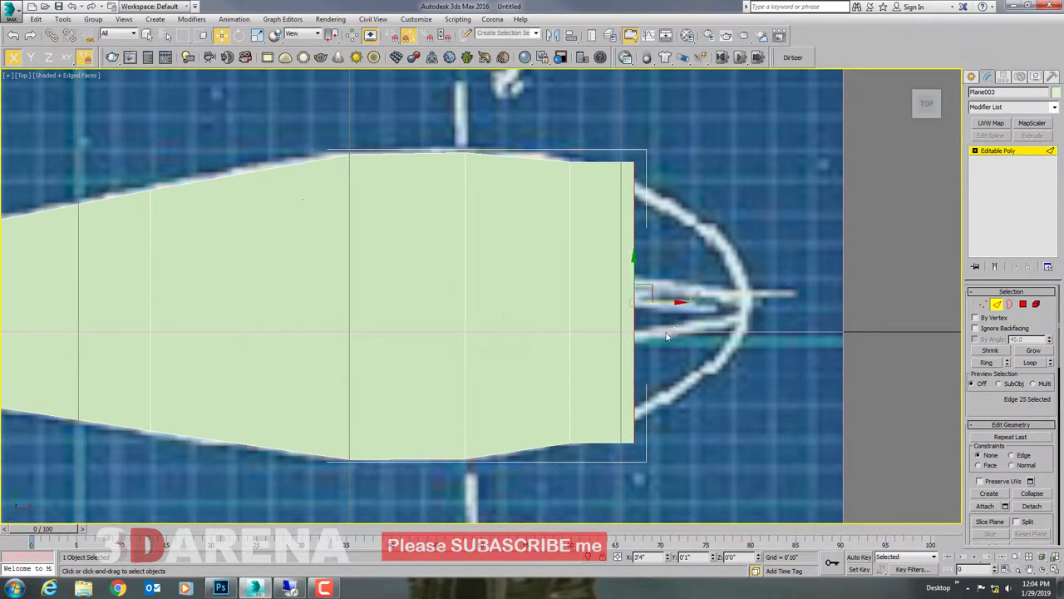
{"action": "left_click", "coordinate": [983, 304]}
{"action": "left_click", "coordinate": [634, 158]}
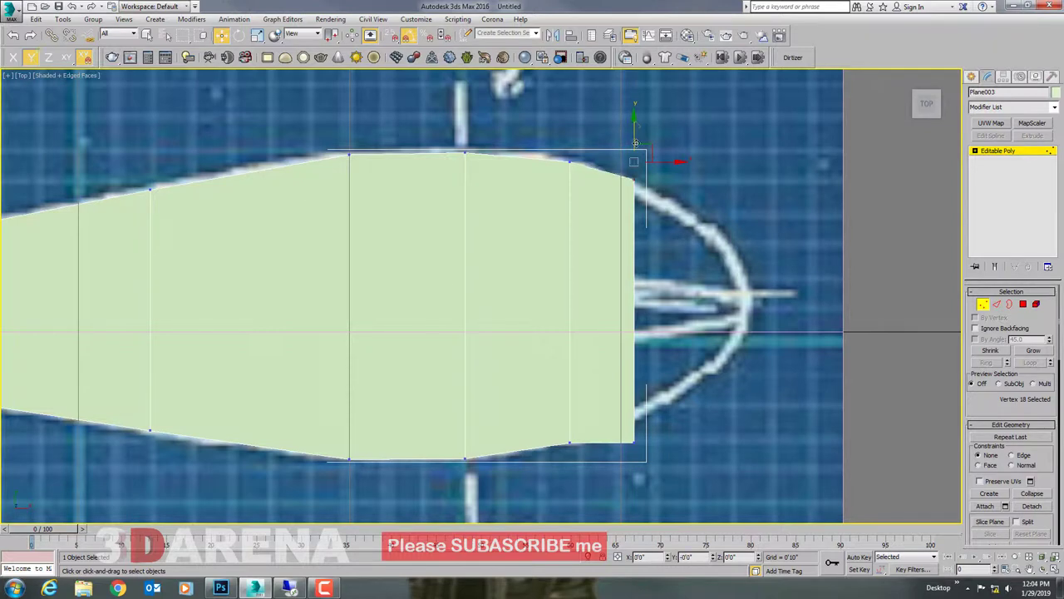
{"action": "mouse_move", "coordinate": [656, 456]}
{"action": "left_mouse_down"}
{"action": "mouse_move", "coordinate": [634, 407]}
{"action": "mouse_move", "coordinate": [635, 382]}
{"action": "left_mouse_up"}
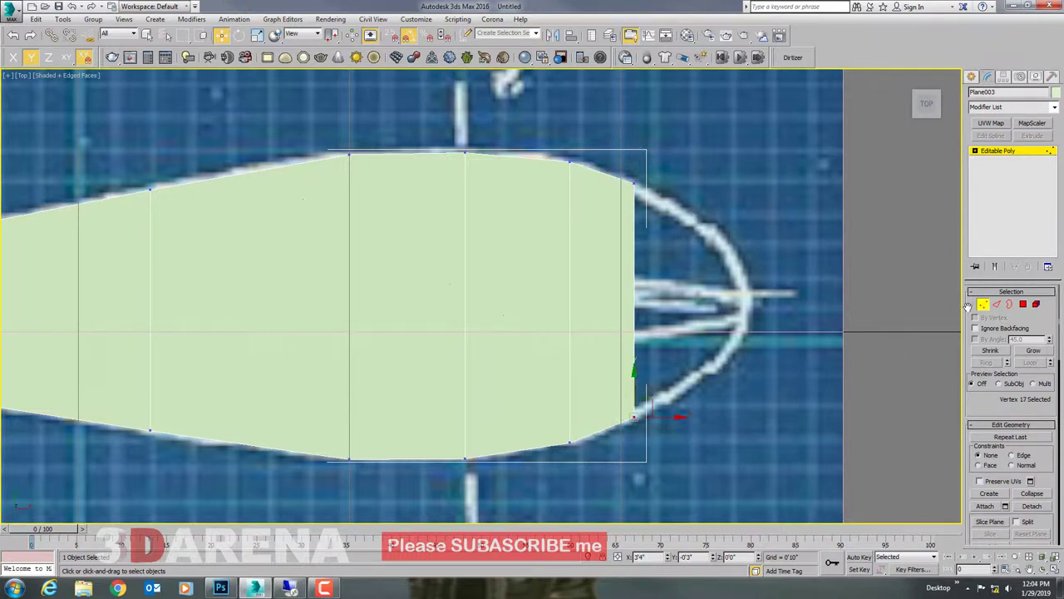
Step: Extrude another strip and pull its corners inward onto the bowl outline
{"action": "left_click", "coordinate": [996, 304]}
{"action": "middle_click_drag", "start_coordinate": [697, 271], "coordinate": [569, 271]}
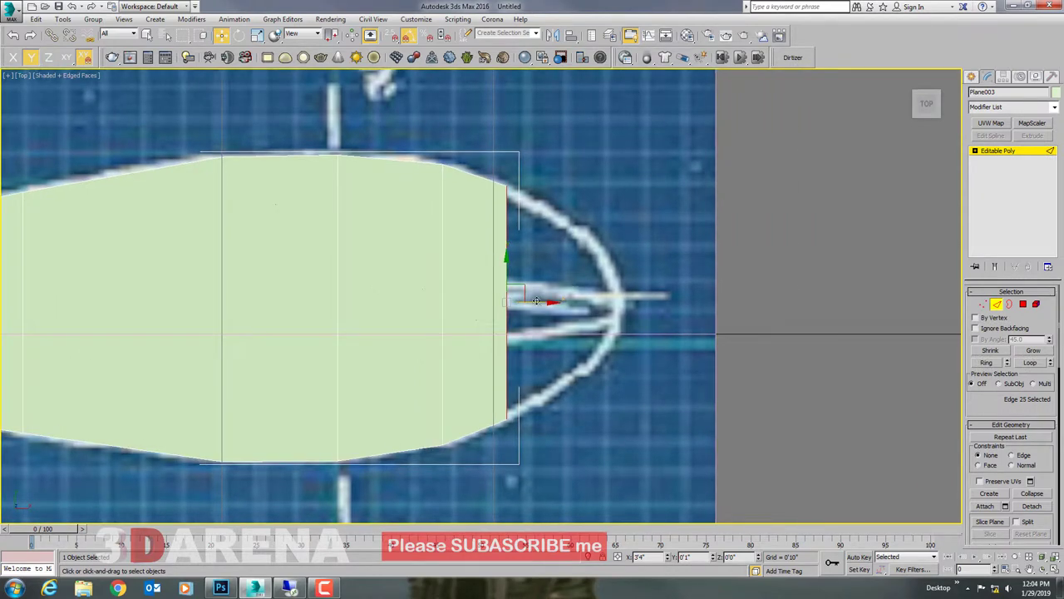
{"action": "left_click_drag", "start_coordinate": [538, 298], "coordinate": [603, 299], "text": "shift"}
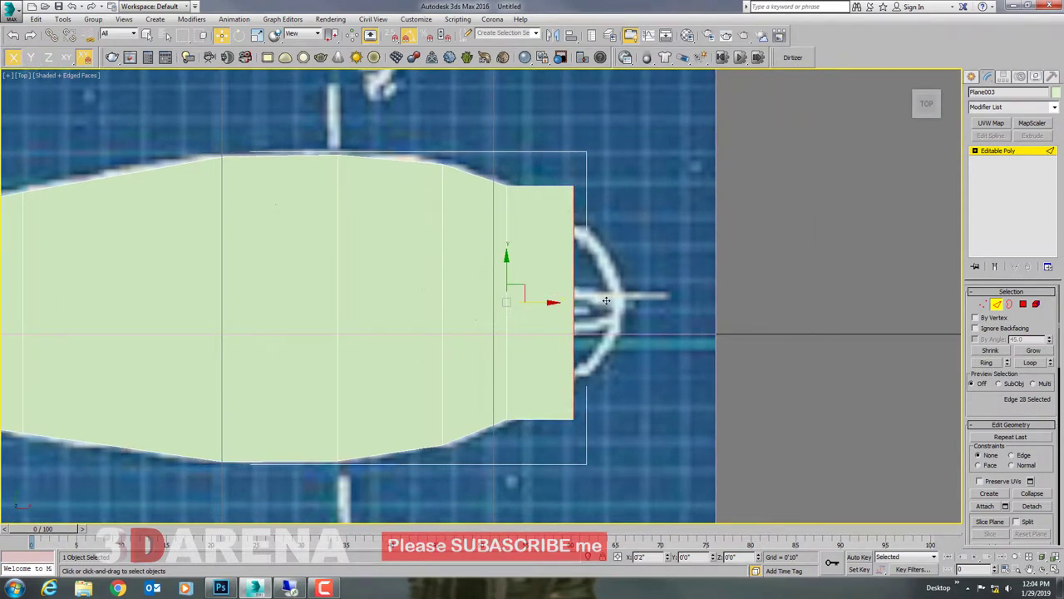
{"action": "left_click", "coordinate": [982, 304]}
{"action": "left_click", "coordinate": [571, 184]}
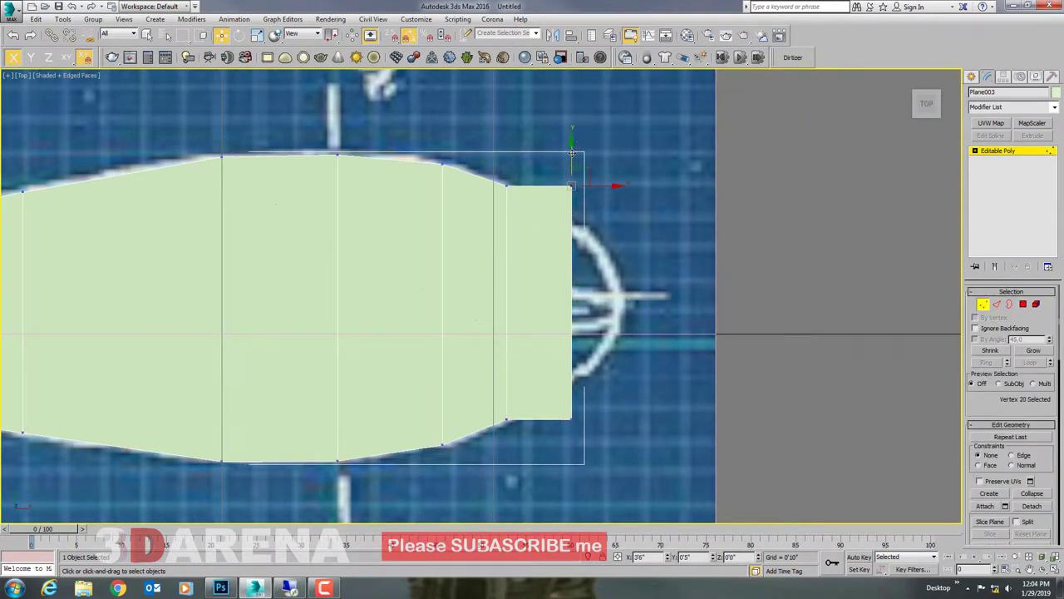
{"action": "left_click_drag", "start_coordinate": [571, 152], "coordinate": [584, 187]}
{"action": "left_click_drag", "start_coordinate": [648, 345], "coordinate": [549, 439]}
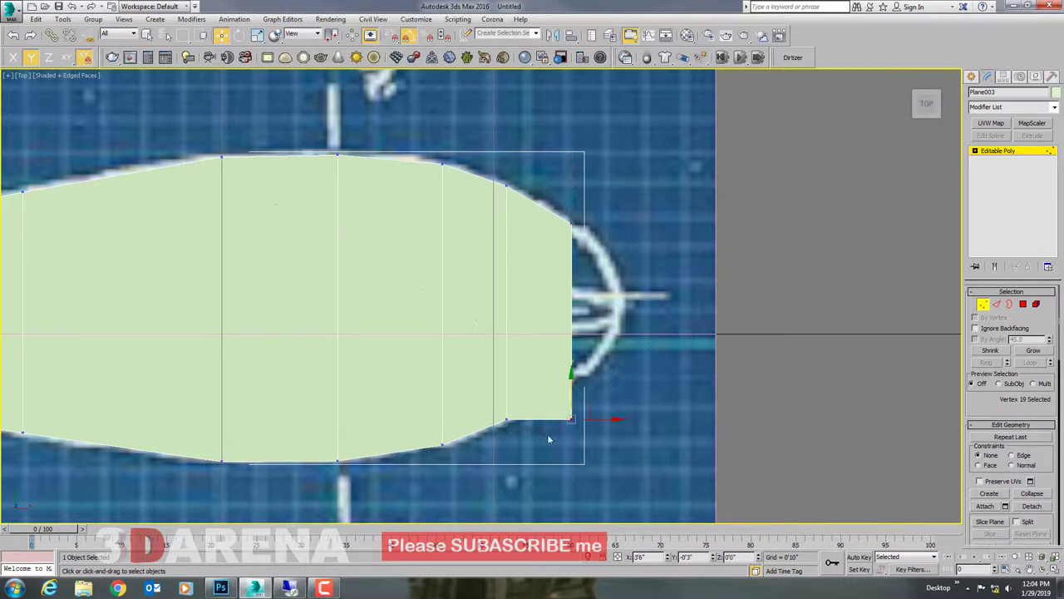
{"action": "left_click_drag", "start_coordinate": [571, 388], "coordinate": [579, 346]}
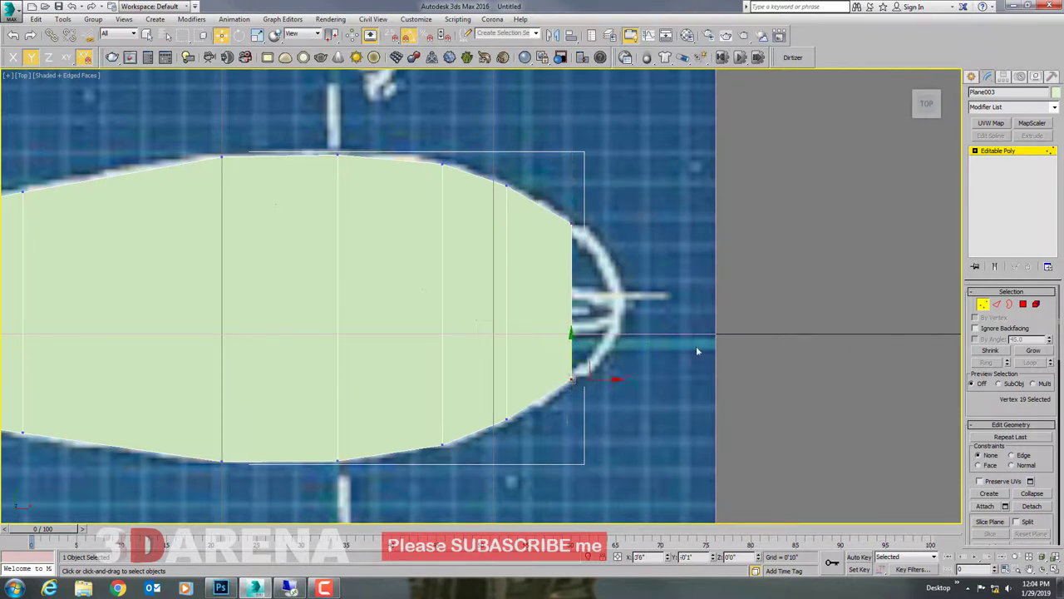
Step: Extrude a final strip and taper its corner vertices toward the bowl tip
{"action": "left_click", "coordinate": [996, 303]}
{"action": "middle_click_drag", "start_coordinate": [593, 301], "coordinate": [501, 312]}
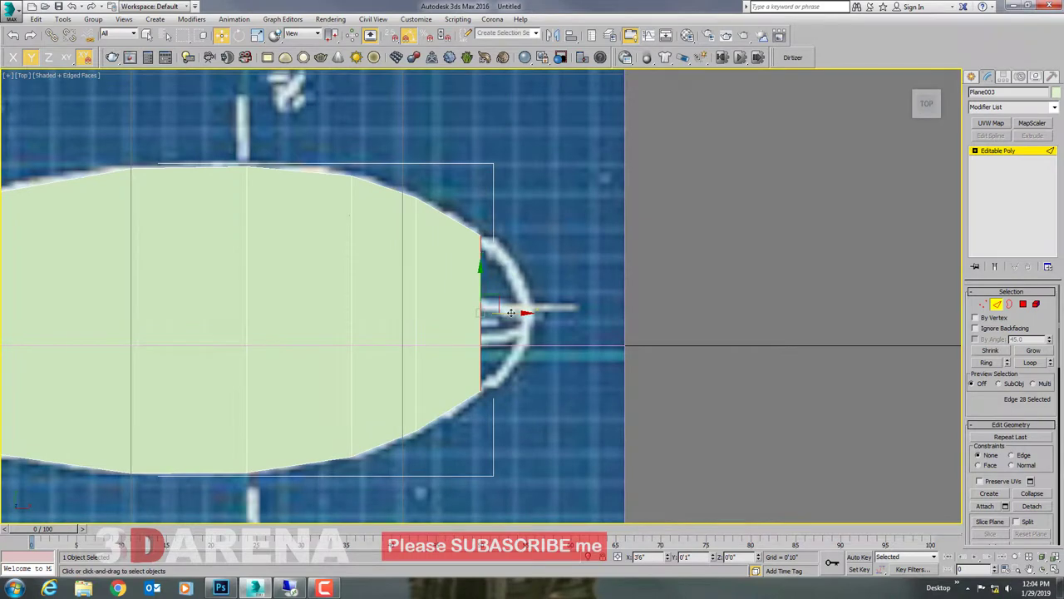
{"action": "left_click_drag", "start_coordinate": [511, 312], "coordinate": [555, 318], "text": "shift"}
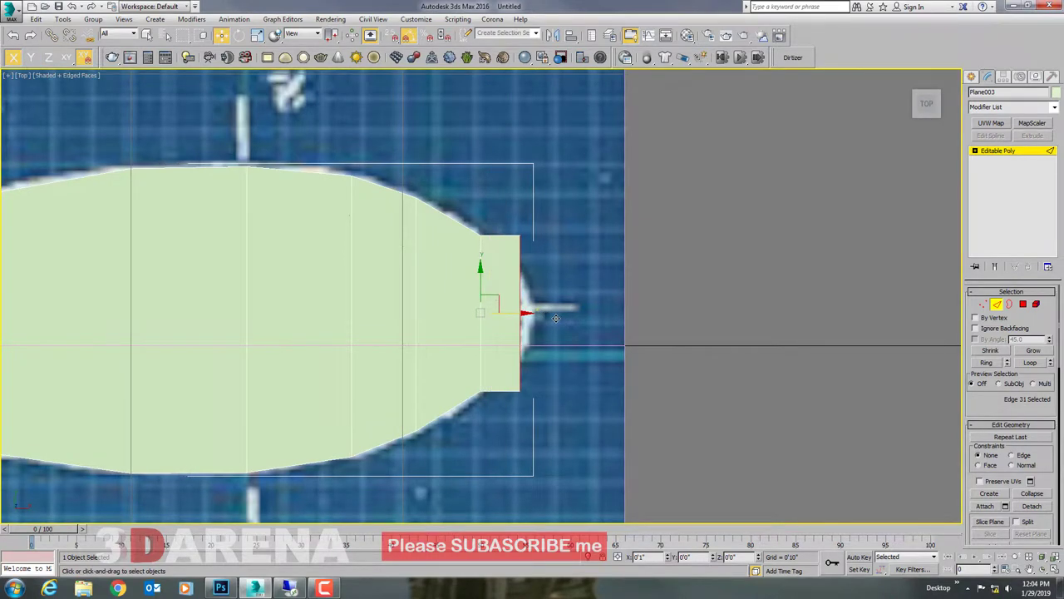
{"action": "left_click", "coordinate": [983, 303]}
{"action": "left_click", "coordinate": [520, 235]}
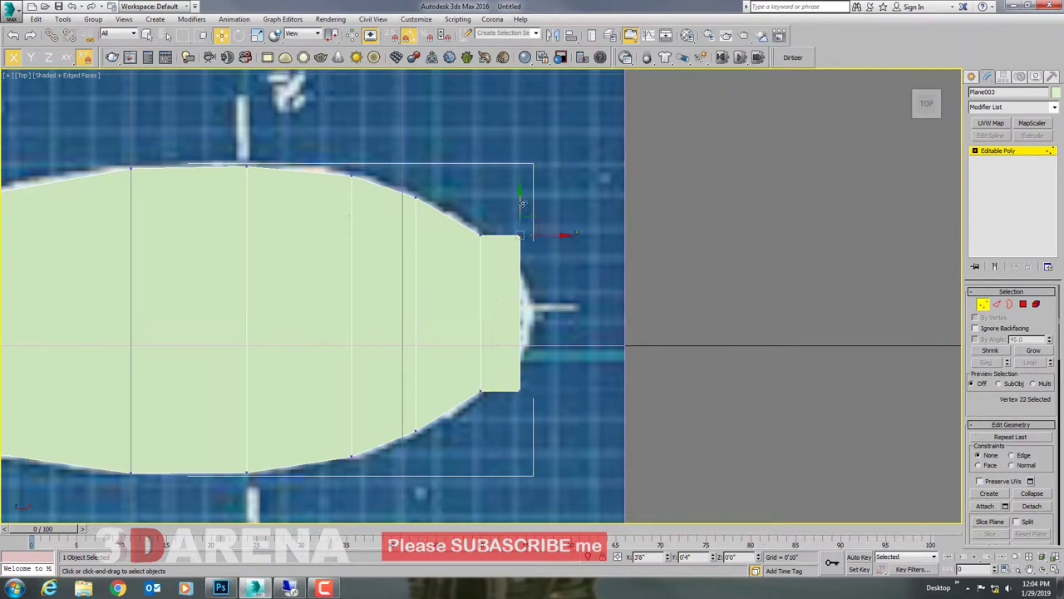
{"action": "left_click_drag", "start_coordinate": [523, 202], "coordinate": [520, 240]}
{"action": "left_click", "coordinate": [519, 391]}
{"action": "left_click_drag", "start_coordinate": [521, 362], "coordinate": [524, 327]}
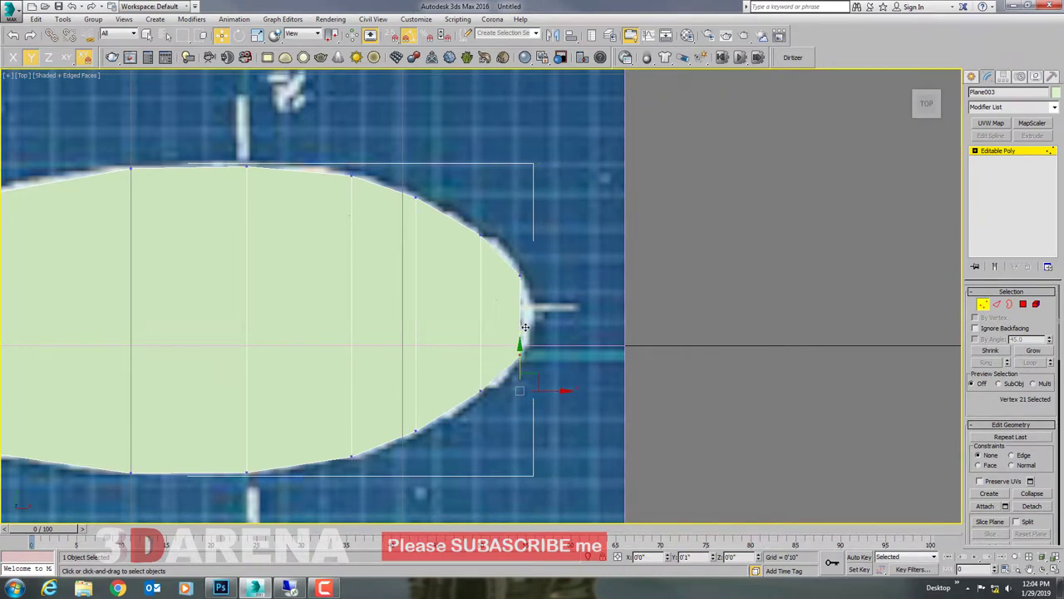
Step: Push the tip vertices right along X and lower the upper one to round the tip
{"action": "scroll", "coordinate": [524, 333], "scroll_direction": "up", "scroll_amount": 5}
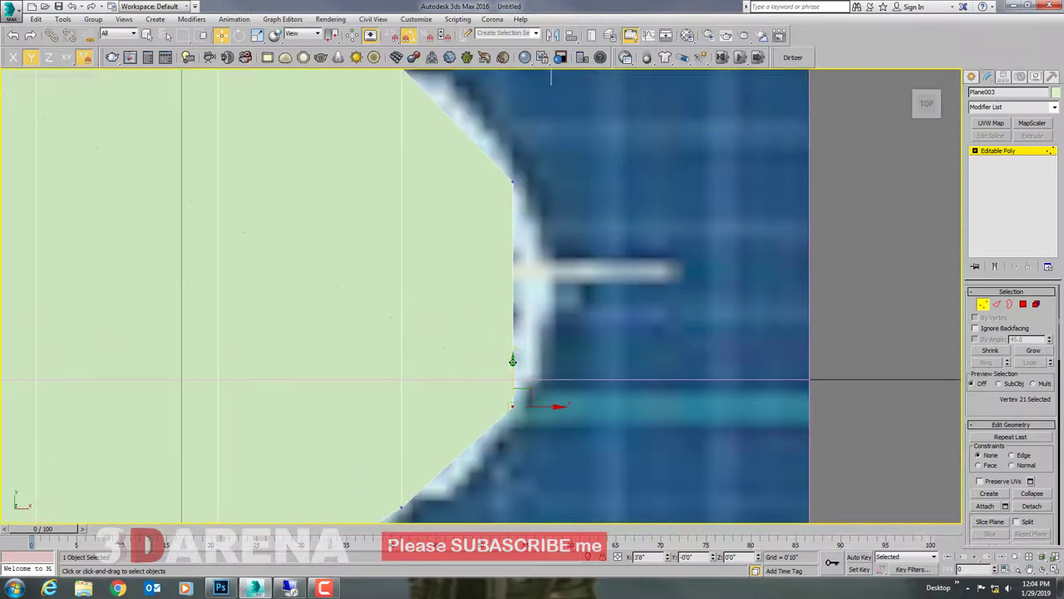
{"action": "scroll", "coordinate": [529, 297], "scroll_direction": "down", "scroll_amount": 2}
{"action": "left_click_drag", "start_coordinate": [487, 428], "coordinate": [554, 199]}
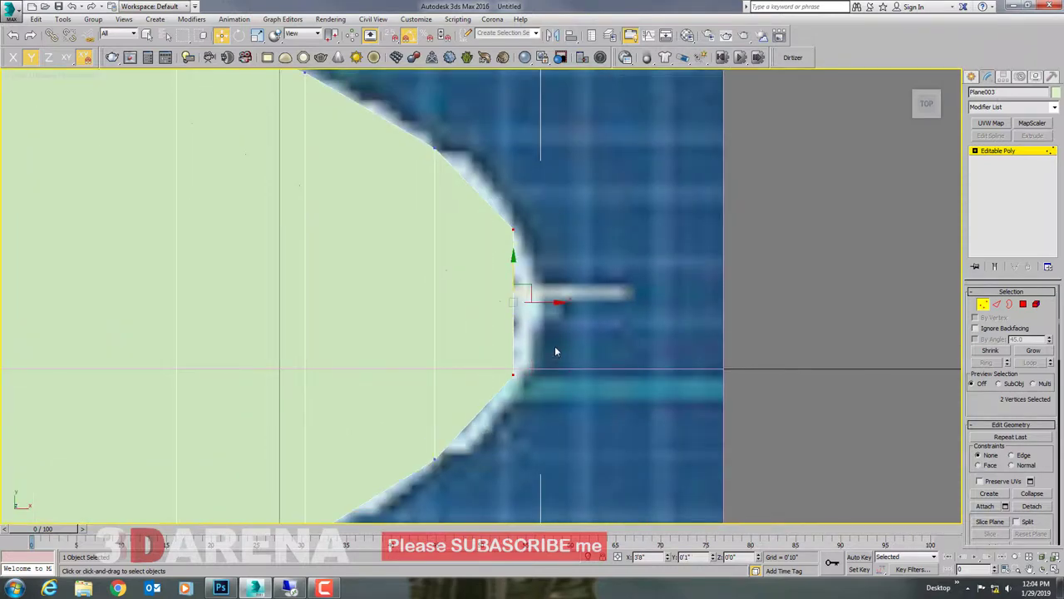
{"action": "key", "text": "F5"}
{"action": "left_click_drag", "start_coordinate": [554, 346], "coordinate": [566, 234]}
{"action": "left_click", "coordinate": [528, 228]}
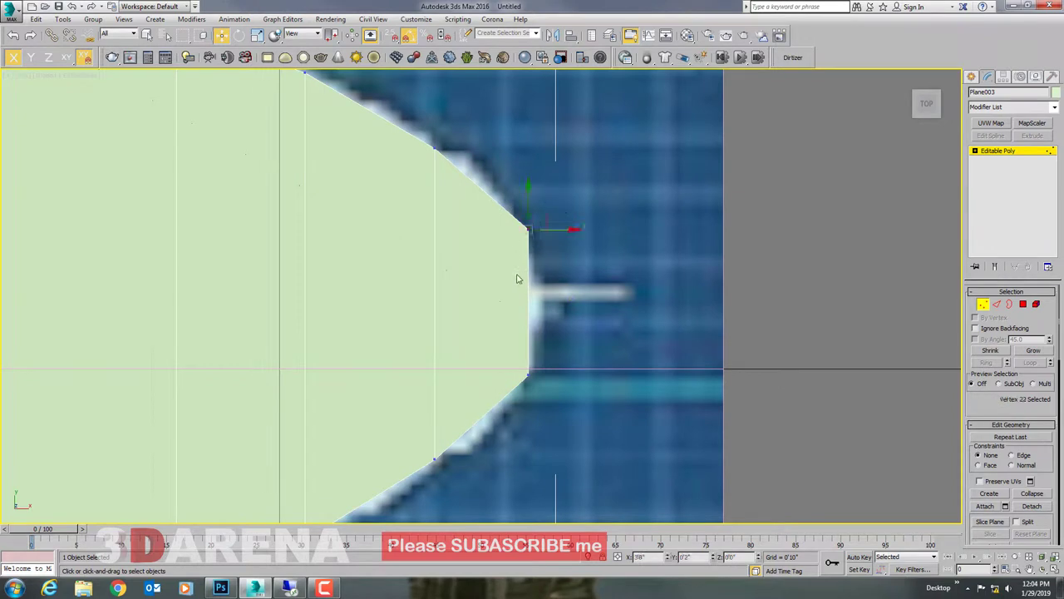
{"action": "key", "text": "F6"}
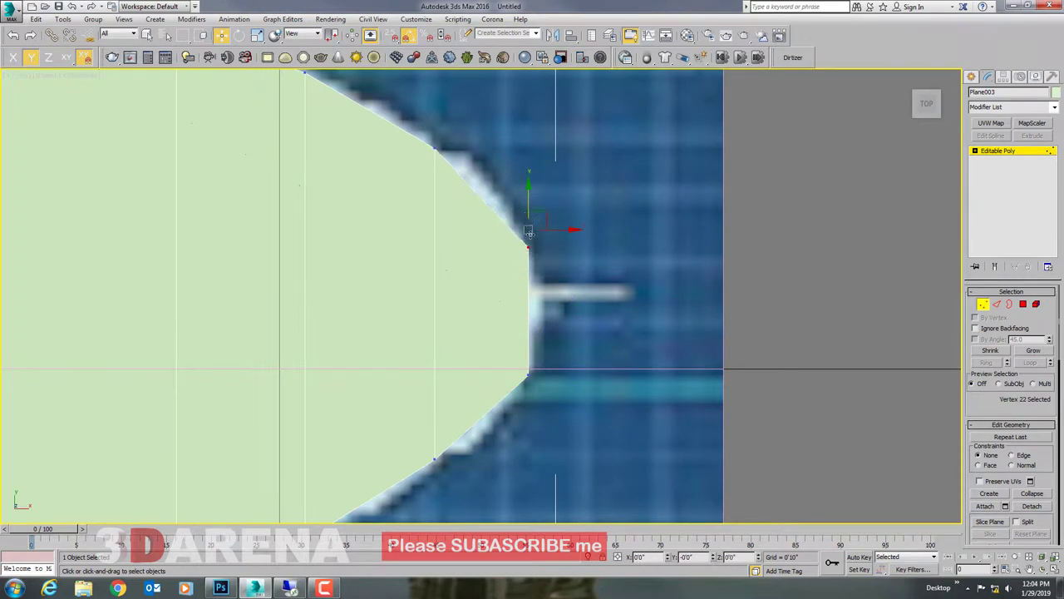
{"action": "left_click_drag", "start_coordinate": [531, 200], "coordinate": [530, 218]}
{"action": "mouse_move", "coordinate": [569, 306]}
{"action": "left_mouse_down"}
{"action": "mouse_move", "coordinate": [517, 405]}
{"action": "mouse_move", "coordinate": [528, 365]}
{"action": "mouse_move", "coordinate": [539, 397]}
{"action": "left_mouse_up"}
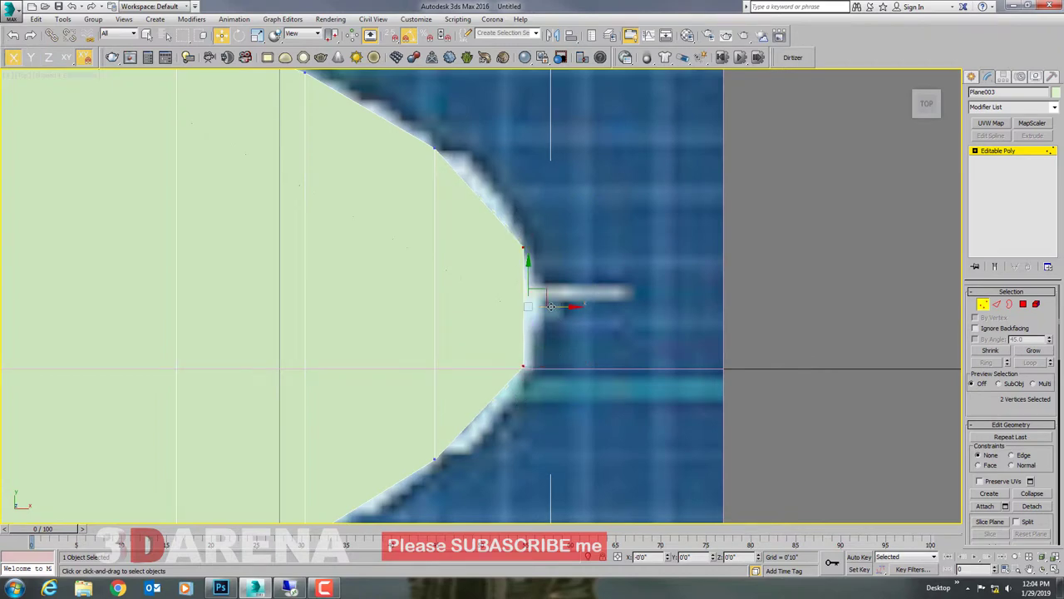
{"action": "scroll", "coordinate": [546, 312], "scroll_direction": "down", "scroll_amount": 4}
{"action": "scroll", "coordinate": [547, 312], "scroll_direction": "down", "scroll_amount": 5}
{"action": "scroll", "coordinate": [508, 293], "scroll_direction": "up", "scroll_amount": 6}
Step: Scale the handle's left-end vertices apart vertically to follow the neck outline
{"action": "middle_click_drag", "start_coordinate": [508, 294], "coordinate": [471, 347]}
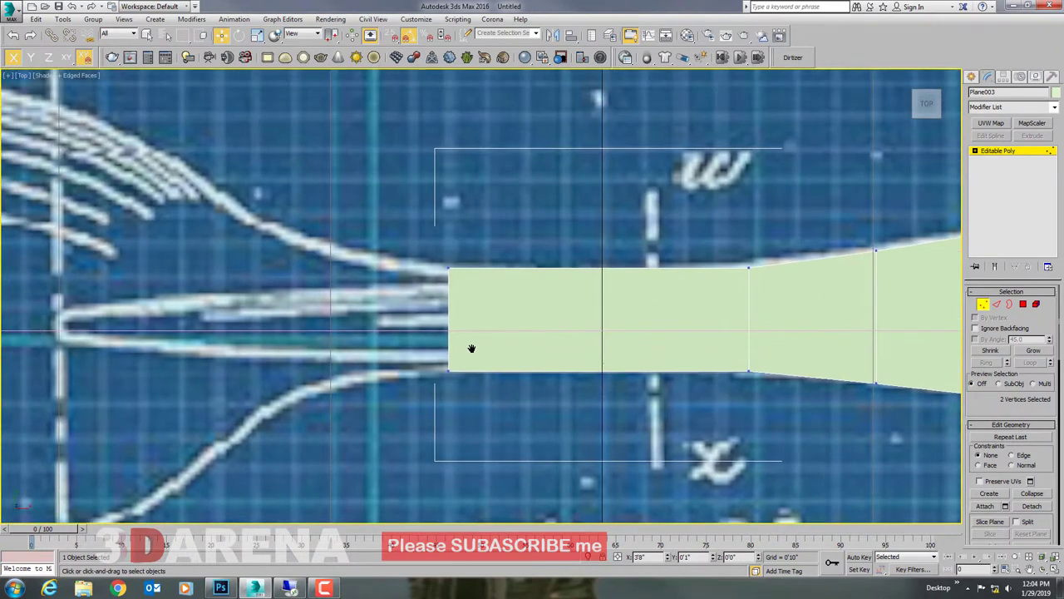
{"action": "left_click", "coordinate": [996, 304]}
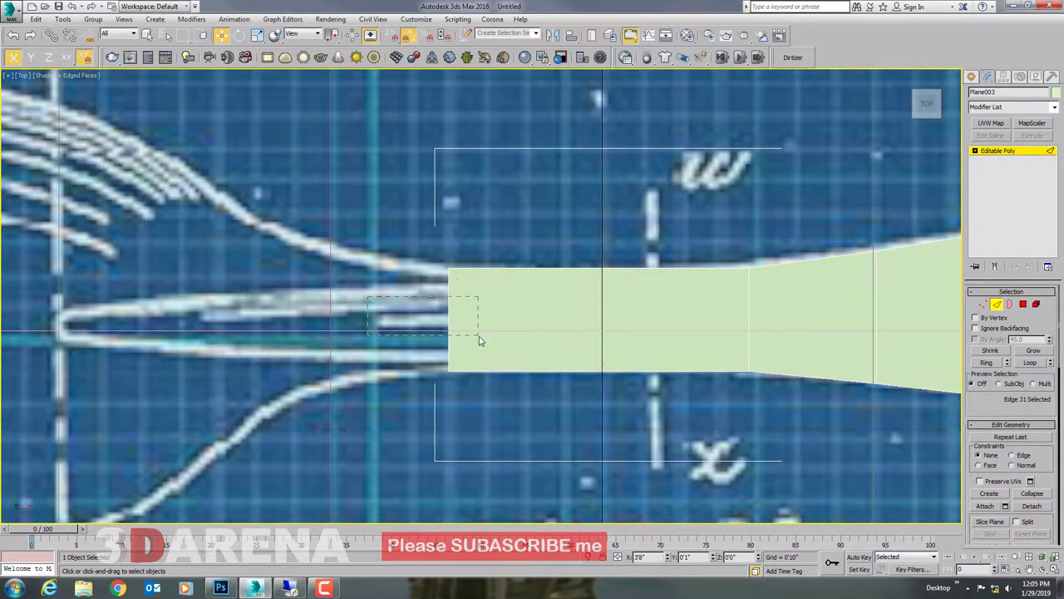
{"action": "left_click_drag", "start_coordinate": [480, 340], "coordinate": [391, 320]}
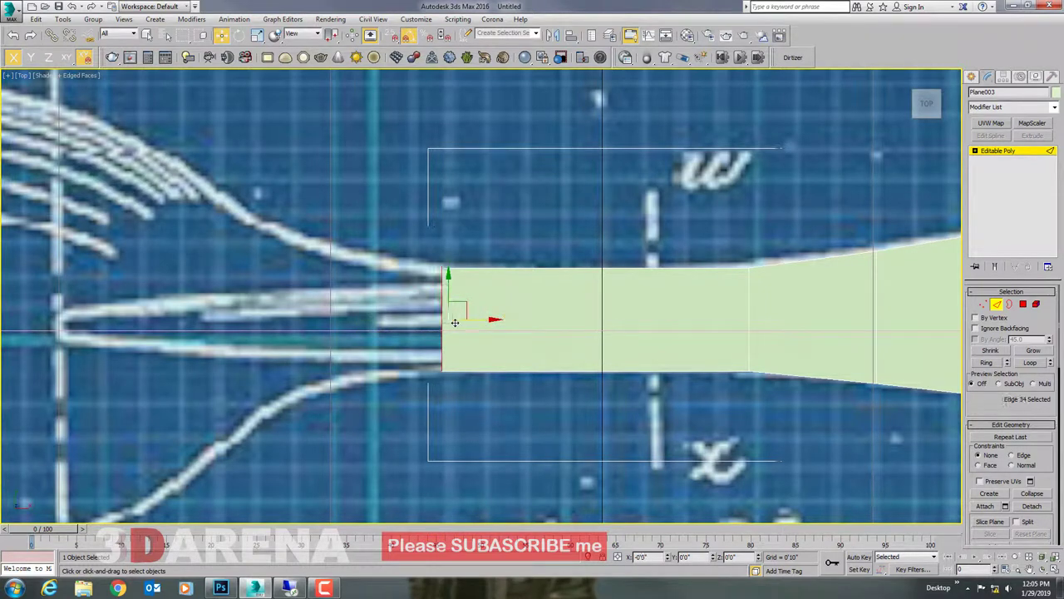
{"action": "left_click", "coordinate": [984, 305]}
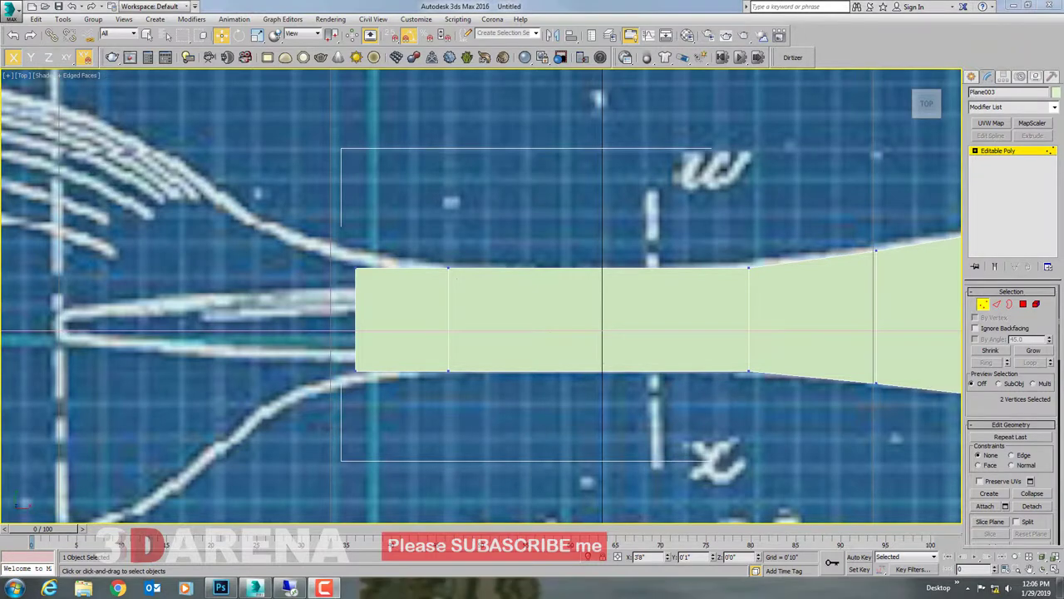
{"action": "left_click", "coordinate": [356, 268]}
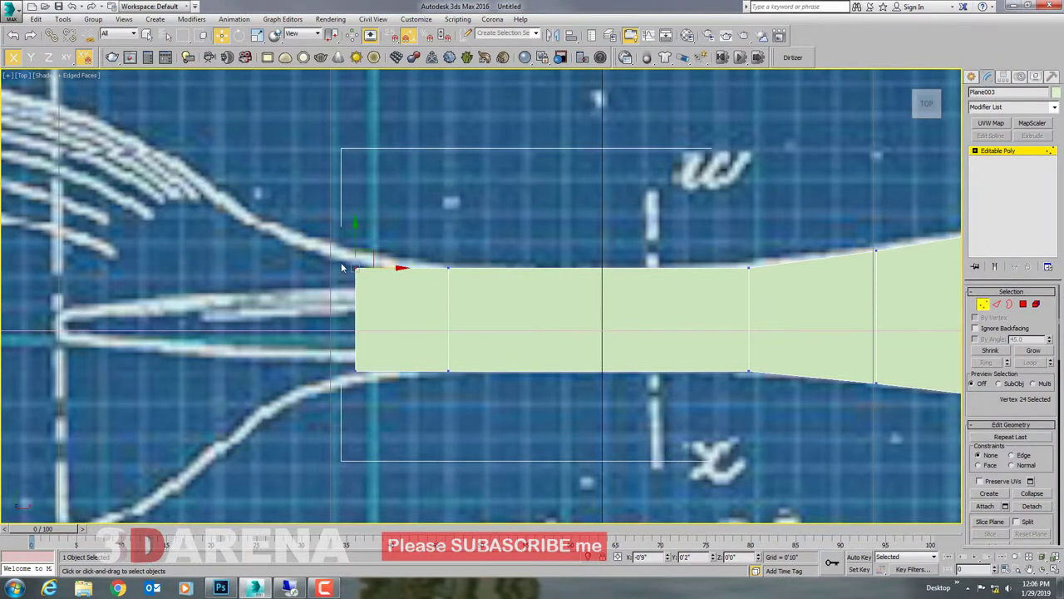
{"action": "scroll", "coordinate": [352, 254], "scroll_direction": "up", "scroll_amount": 4}
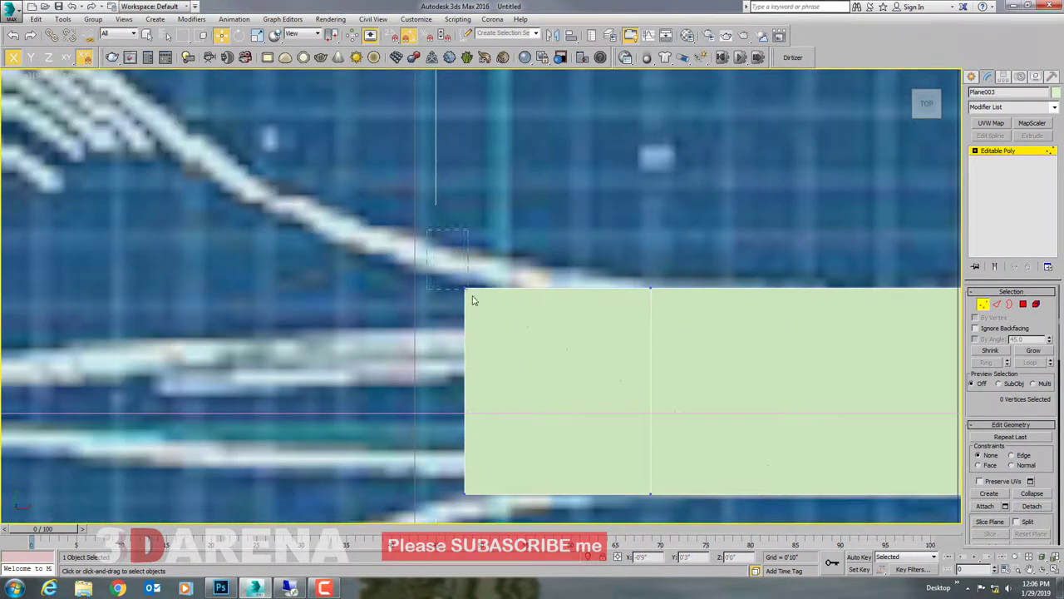
{"action": "scroll", "coordinate": [434, 252], "scroll_direction": "down", "scroll_amount": 4}
{"action": "left_click_drag", "start_coordinate": [485, 456], "coordinate": [485, 455]}
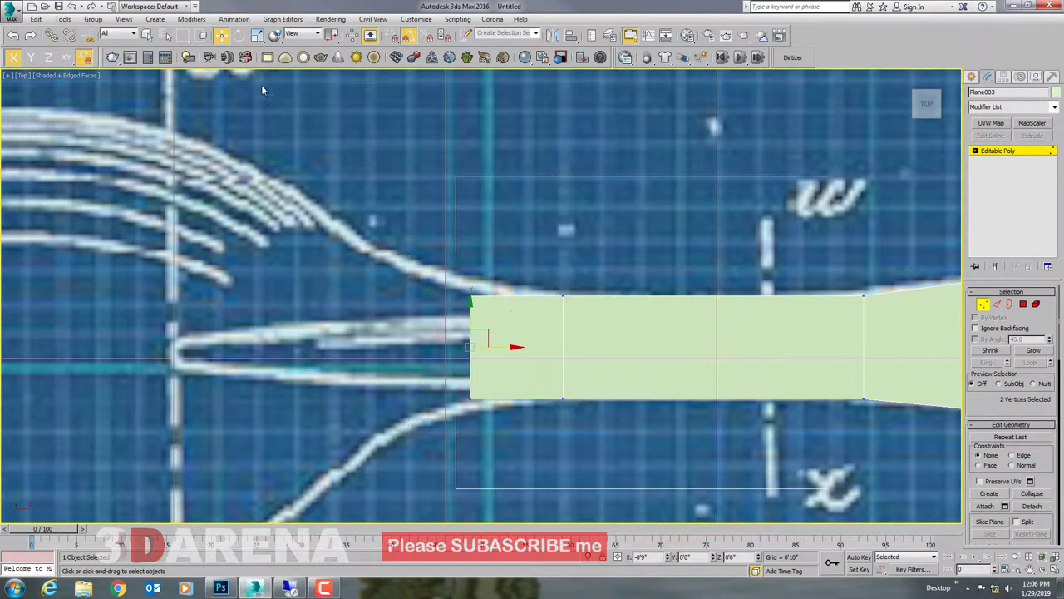
{"action": "left_click", "coordinate": [257, 35]}
{"action": "left_click_drag", "start_coordinate": [470, 297], "coordinate": [471, 280]}
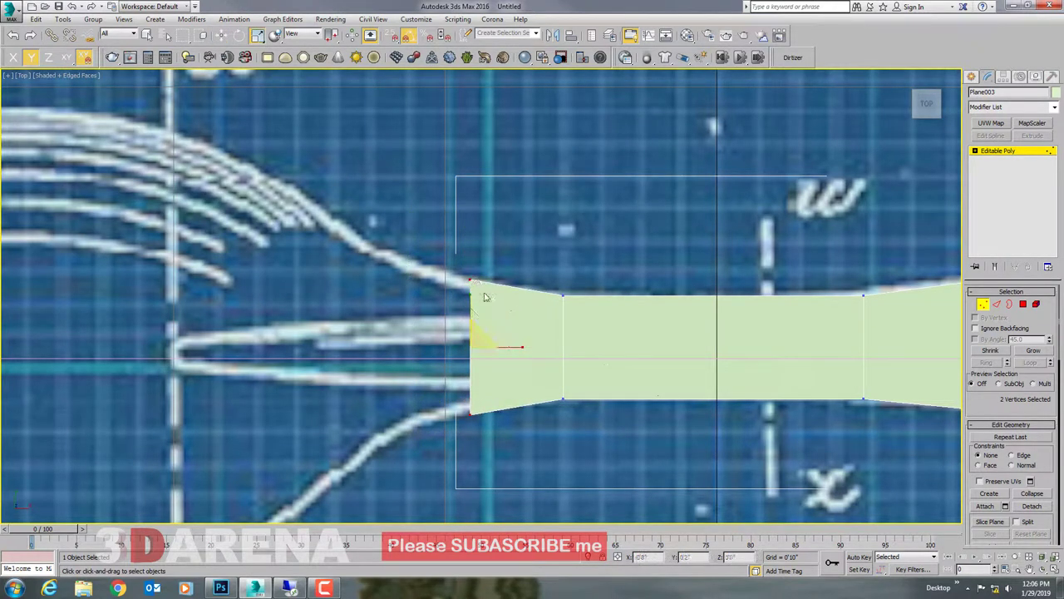
Step: Move the bottom-left vertex up onto the neck outline
{"action": "scroll", "coordinate": [472, 379], "scroll_direction": "up", "scroll_amount": 2}
{"action": "key", "text": "w"}
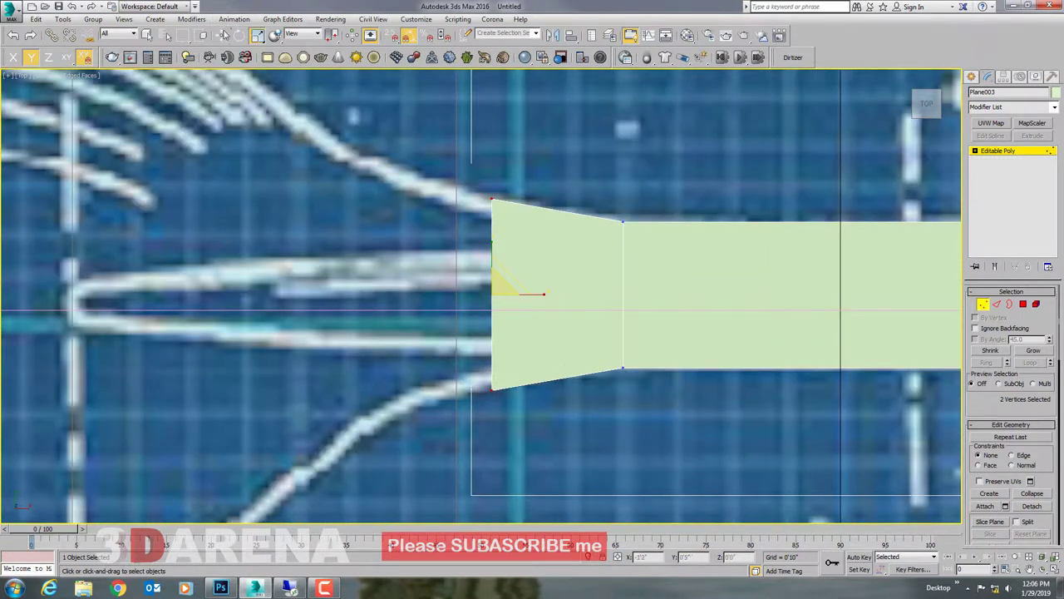
{"action": "left_click_drag", "start_coordinate": [548, 420], "coordinate": [547, 418]}
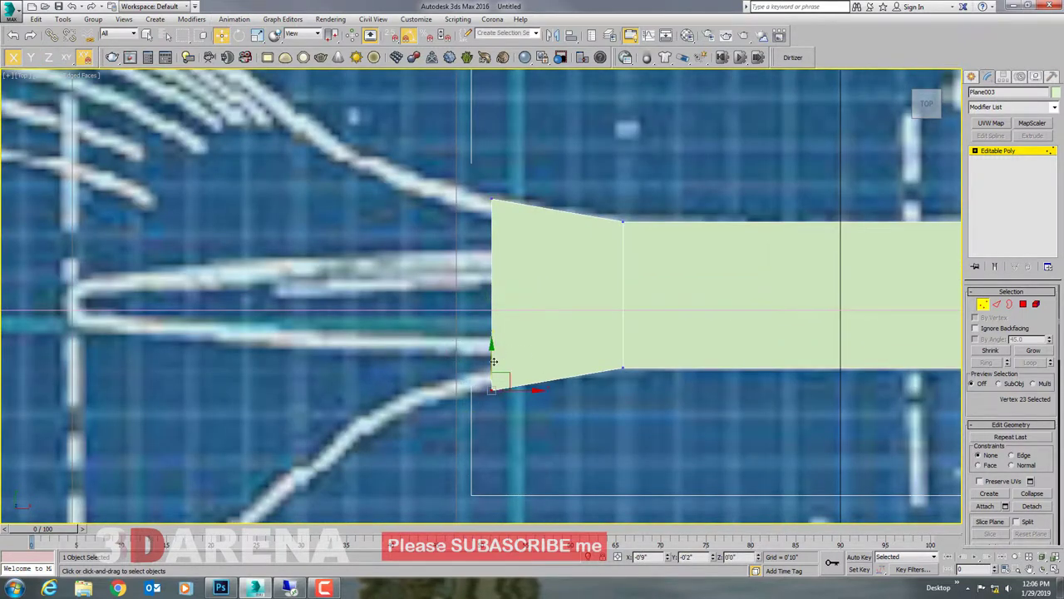
{"action": "left_click_drag", "start_coordinate": [494, 361], "coordinate": [493, 355]}
Step: Extrude a new strip leftward and flare its corner vertices out to the neck outline
{"action": "left_click", "coordinate": [996, 304]}
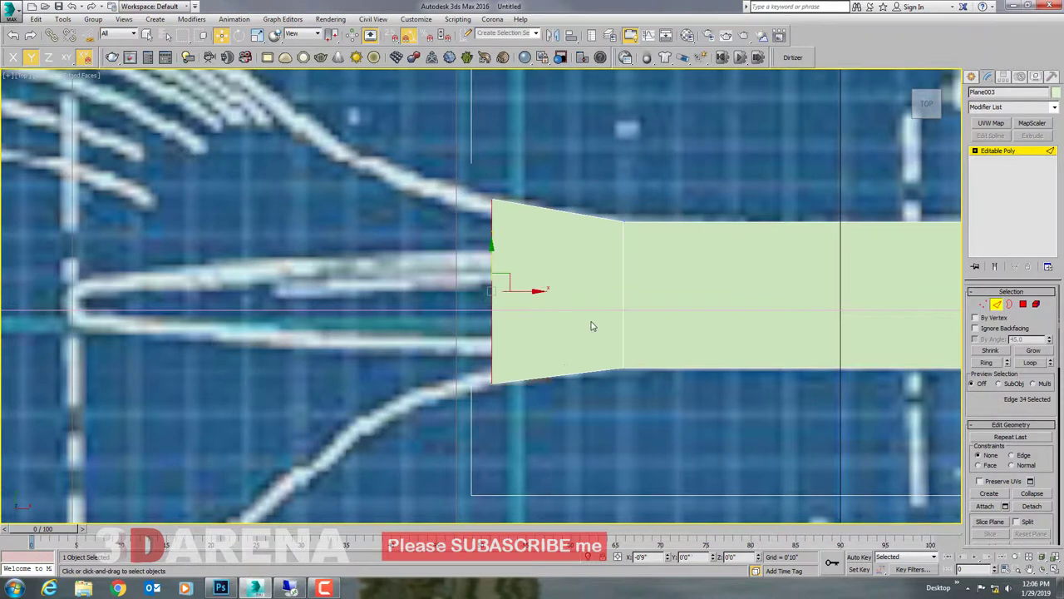
{"action": "middle_click_drag", "start_coordinate": [591, 325], "coordinate": [675, 325]}
{"action": "scroll", "coordinate": [674, 322], "scroll_direction": "down", "scroll_amount": 1}
{"action": "left_click_drag", "start_coordinate": [643, 304], "coordinate": [556, 304], "text": "shift"}
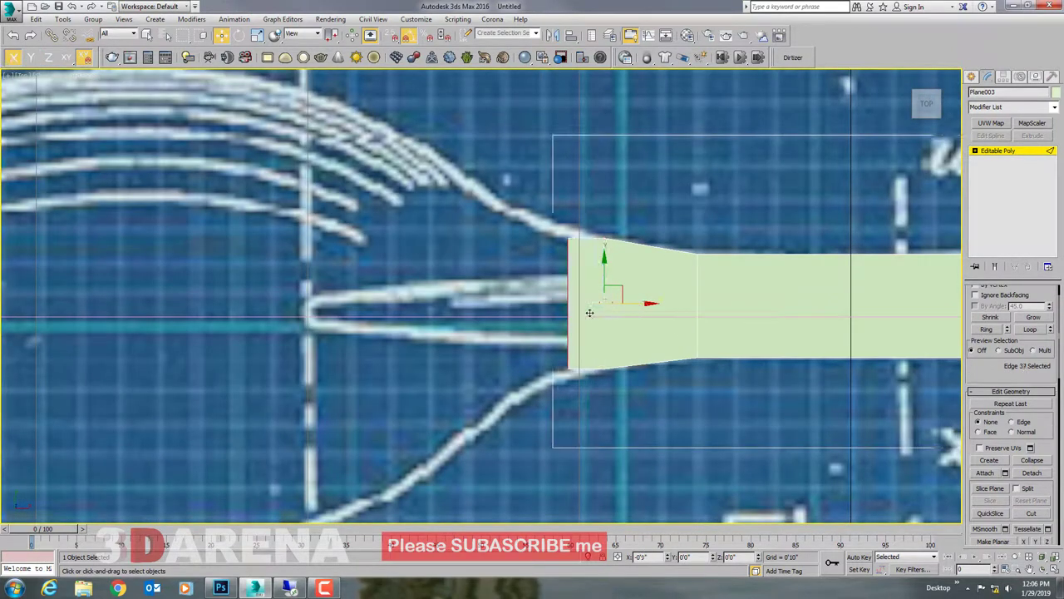
{"action": "left_click", "coordinate": [976, 152]}
{"action": "left_click", "coordinate": [995, 159]}
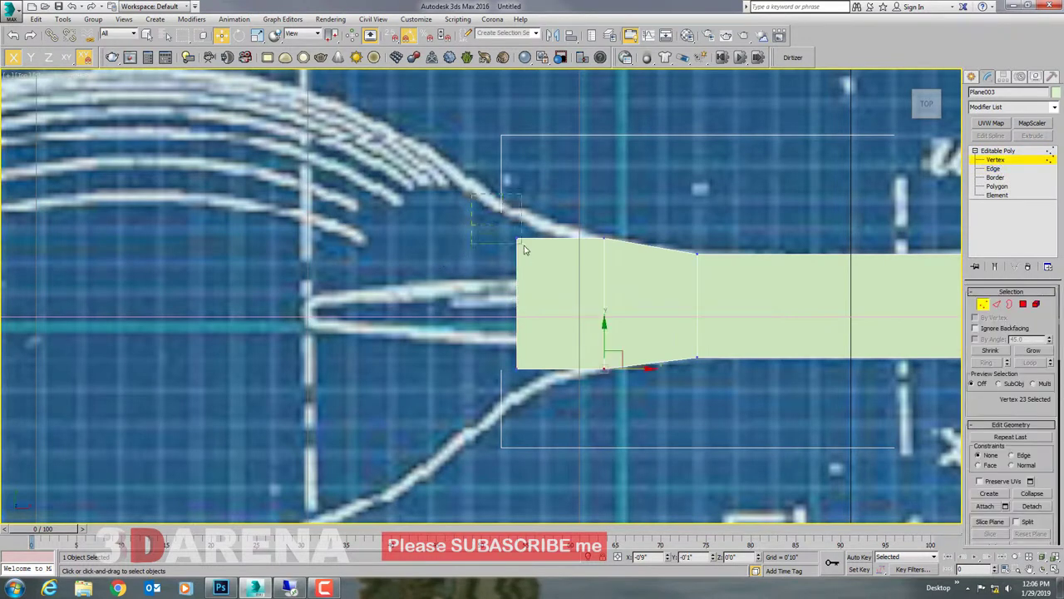
{"action": "left_click_drag", "start_coordinate": [524, 250], "coordinate": [522, 246]}
{"action": "left_click_drag", "start_coordinate": [517, 205], "coordinate": [519, 185]}
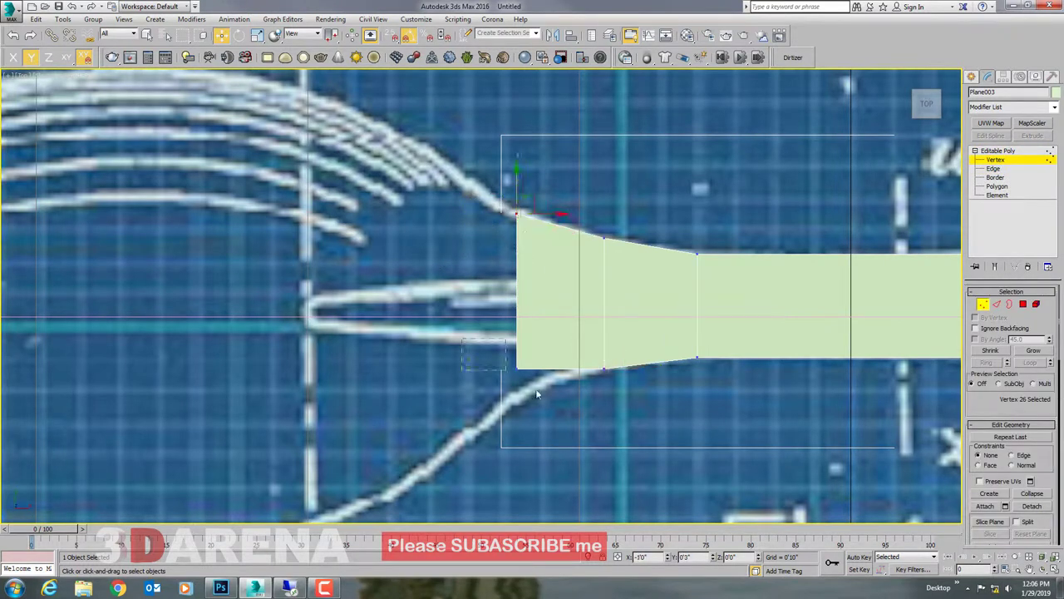
{"action": "mouse_move", "coordinate": [535, 392]}
{"action": "left_mouse_down"}
{"action": "mouse_move", "coordinate": [503, 353]}
{"action": "mouse_move", "coordinate": [517, 360]}
{"action": "mouse_move", "coordinate": [517, 391]}
{"action": "left_mouse_up"}
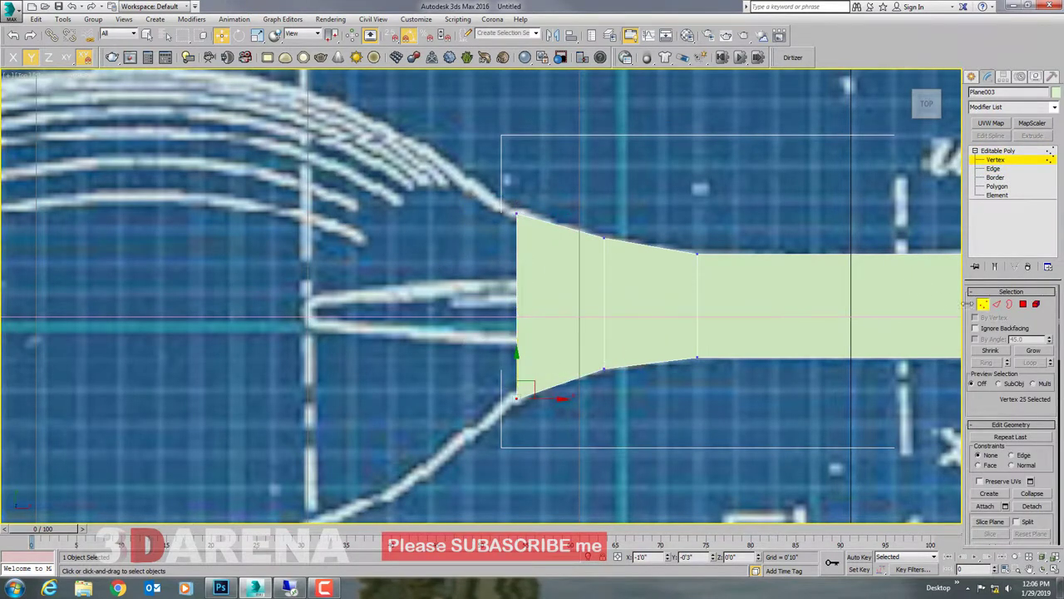
{"action": "left_click", "coordinate": [1000, 306]}
{"action": "scroll", "coordinate": [640, 295], "scroll_direction": "down", "scroll_amount": 1}
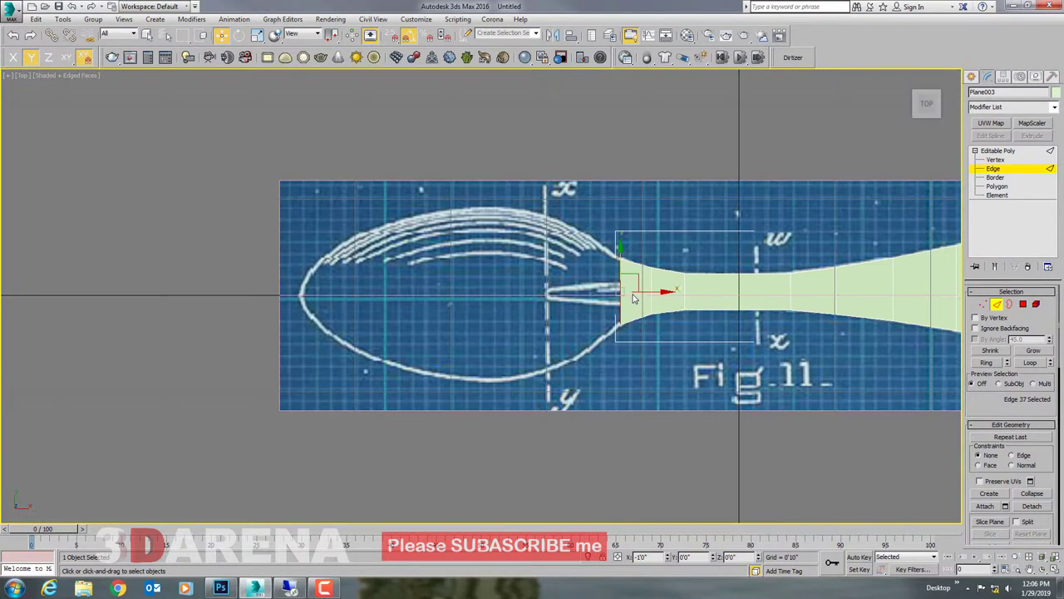
Step: Extend the plane left by one strip and scale its end vertices along Y to flare the neck
{"action": "scroll", "coordinate": [653, 292], "scroll_direction": "down", "scroll_amount": 1}
{"action": "left_click_drag", "start_coordinate": [646, 291], "coordinate": [604, 291], "text": "shift"}
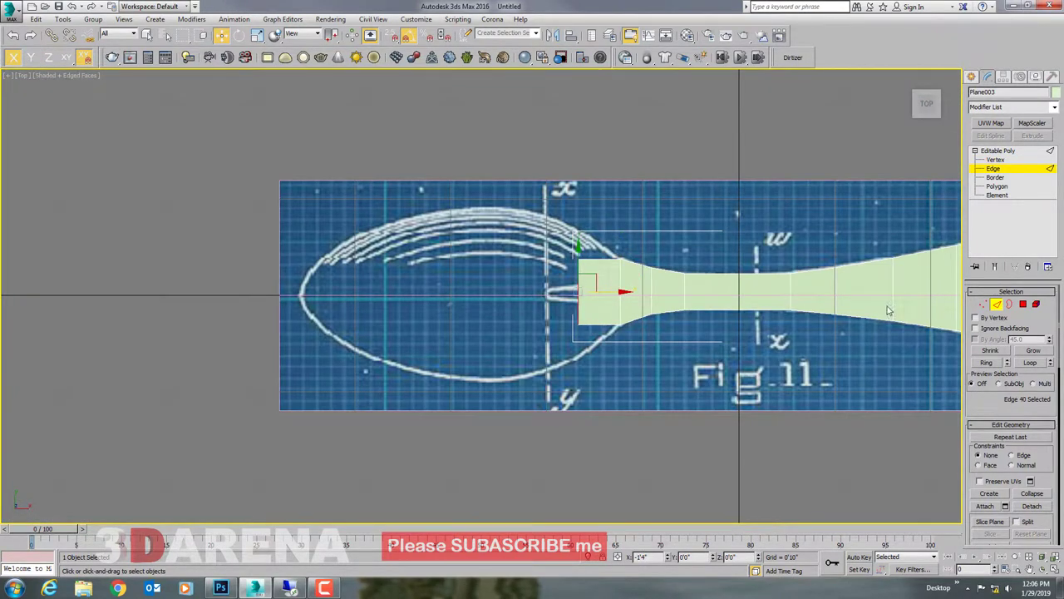
{"action": "left_click", "coordinate": [983, 303]}
{"action": "scroll", "coordinate": [582, 287], "scroll_direction": "up", "scroll_amount": 1}
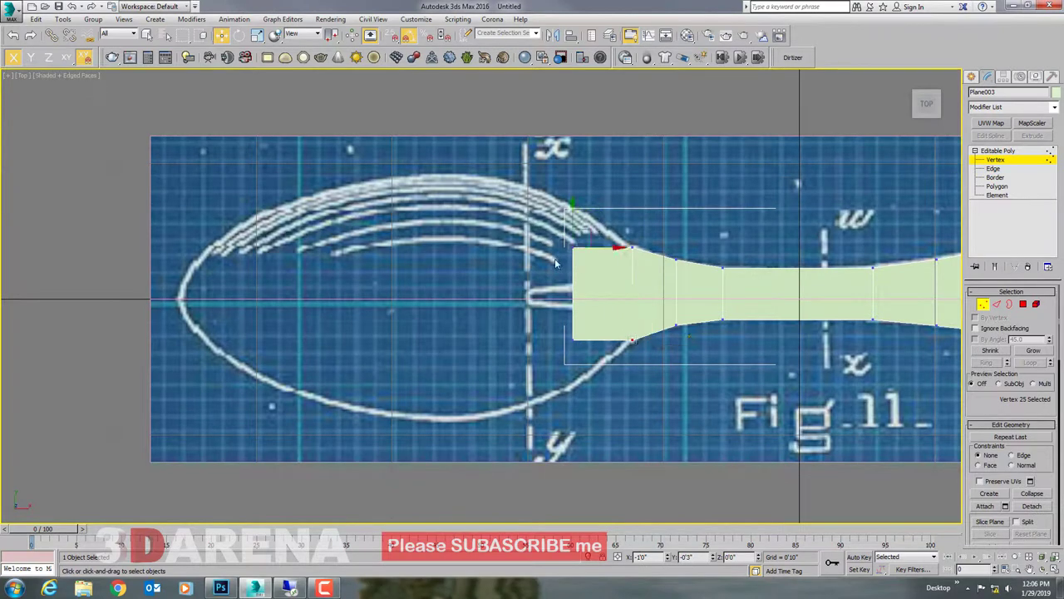
{"action": "scroll", "coordinate": [571, 231], "scroll_direction": "up", "scroll_amount": 2}
{"action": "left_click_drag", "start_coordinate": [572, 237], "coordinate": [630, 478]}
{"action": "key", "text": "r"}
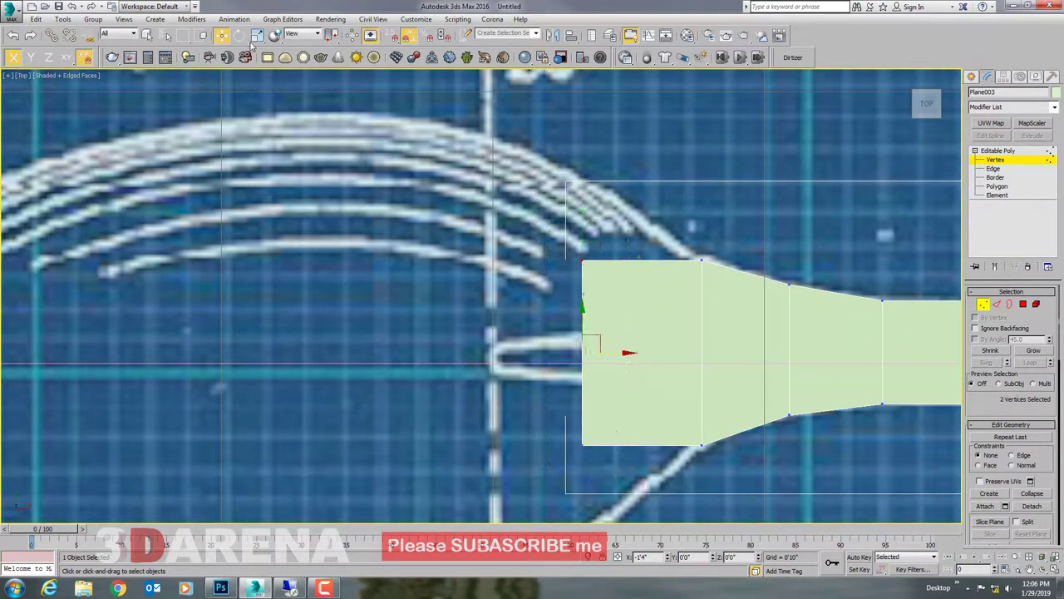
{"action": "key", "text": "F6"}
{"action": "scroll", "coordinate": [610, 274], "scroll_direction": "down", "scroll_amount": 3}
{"action": "left_click_drag", "start_coordinate": [609, 274], "coordinate": [615, 233]}
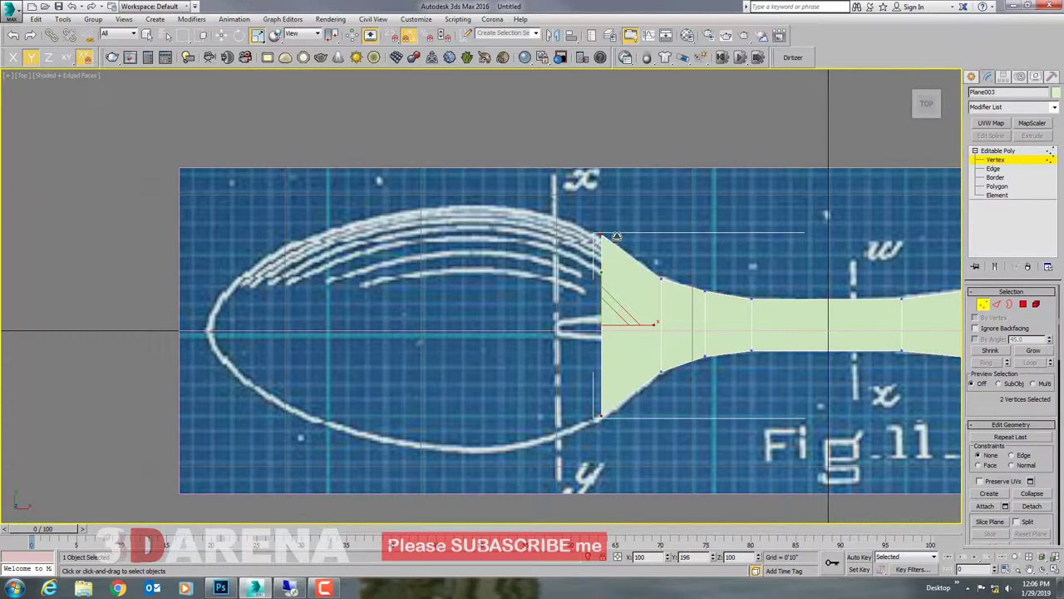
{"action": "left_click", "coordinate": [221, 35]}
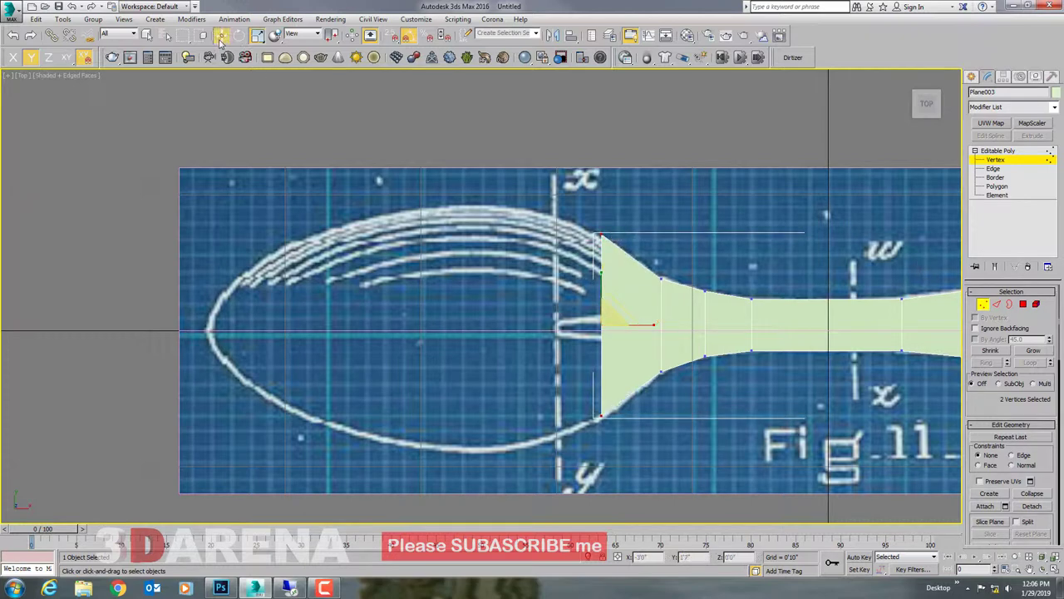
{"action": "left_click", "coordinate": [599, 234]}
{"action": "key", "text": "F6"}
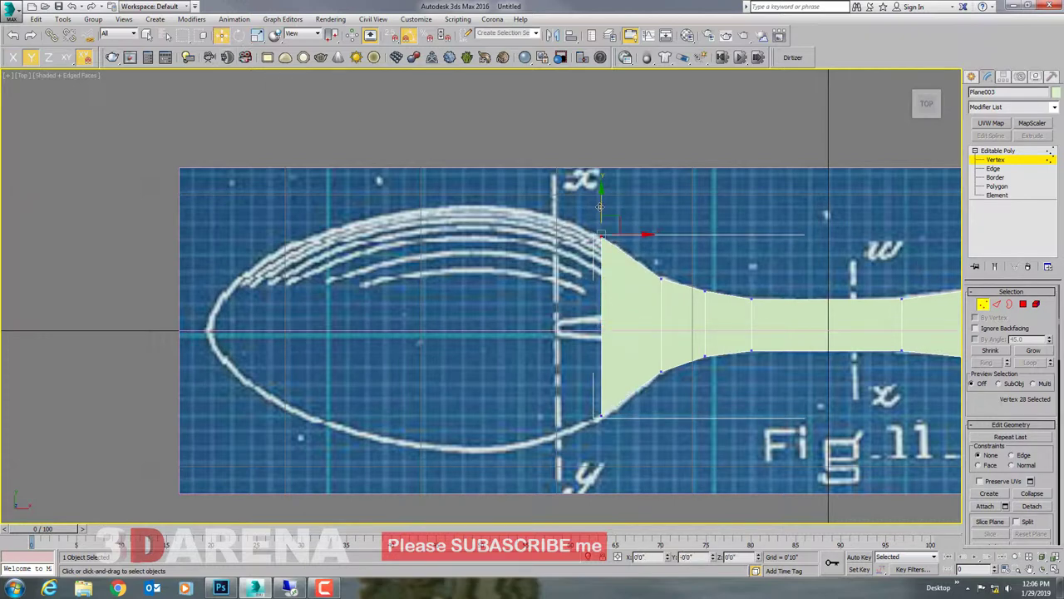
Step: Move the end edge further left, spread its vertices and set the bottom-left vertex on the outline
{"action": "left_click", "coordinate": [997, 306]}
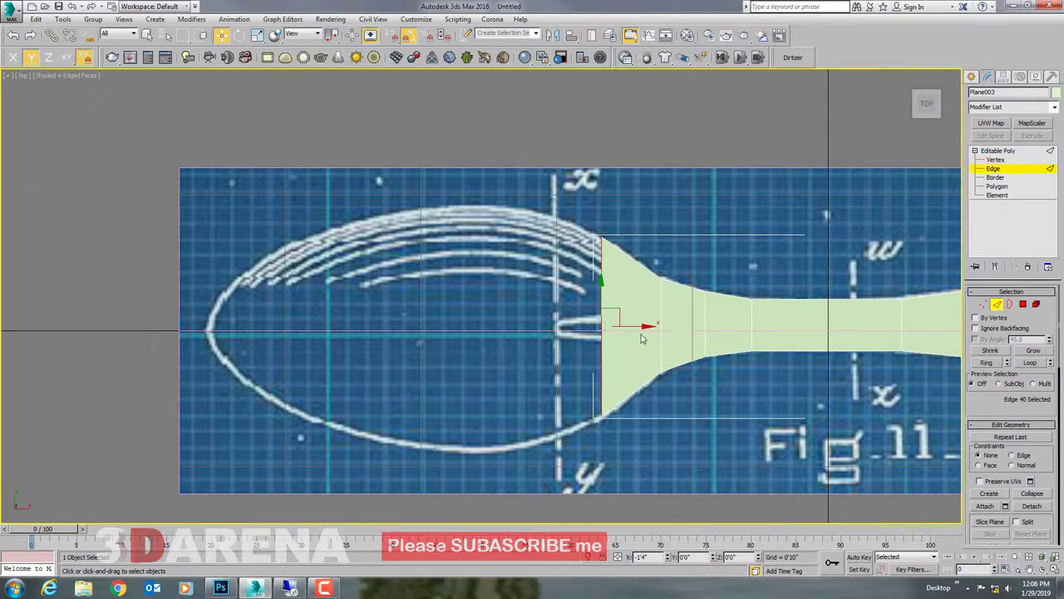
{"action": "left_click_drag", "start_coordinate": [642, 327], "coordinate": [581, 326]}
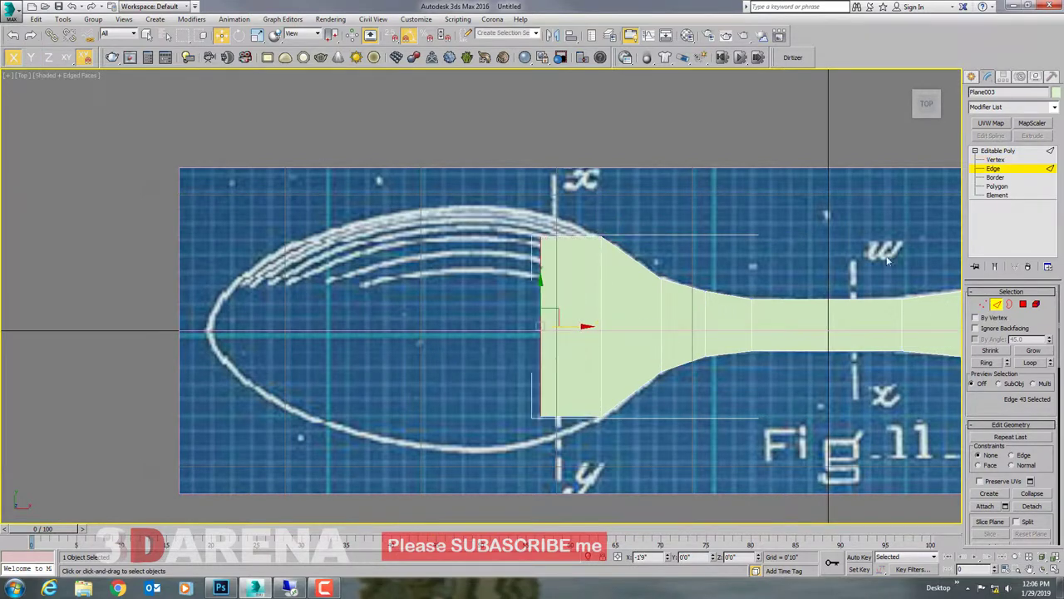
{"action": "left_click", "coordinate": [984, 304]}
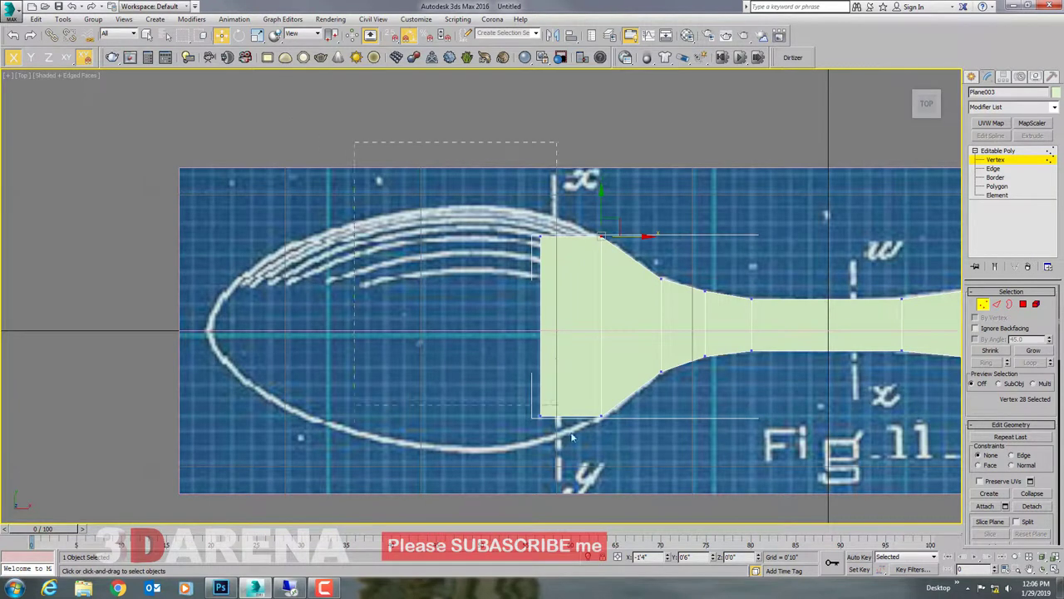
{"action": "left_click_drag", "start_coordinate": [572, 437], "coordinate": [564, 465]}
{"action": "left_click", "coordinate": [239, 36]}
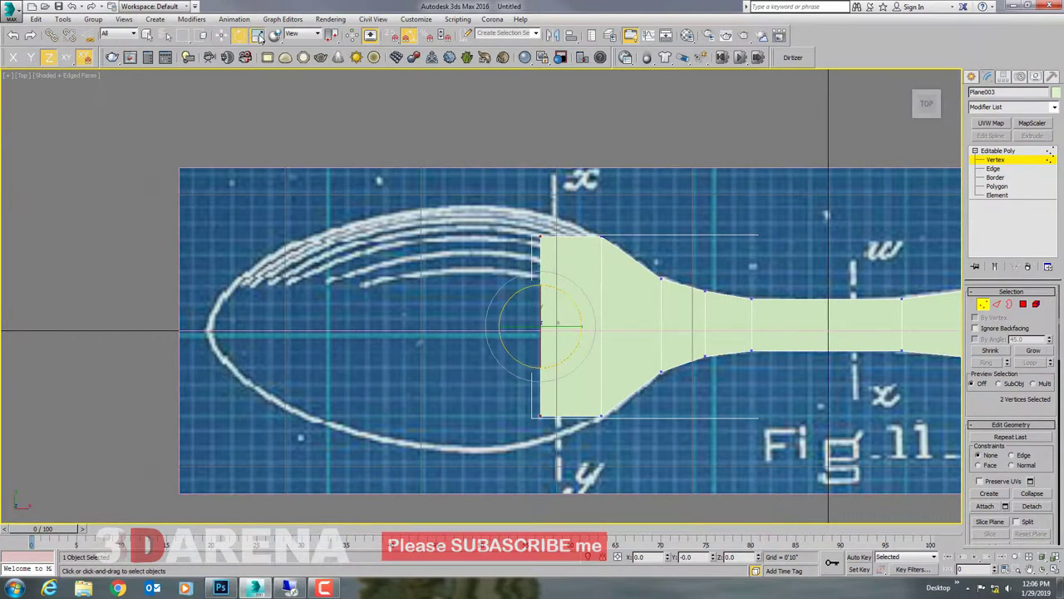
{"action": "left_click", "coordinate": [257, 35]}
{"action": "left_click_drag", "start_coordinate": [542, 283], "coordinate": [542, 270]}
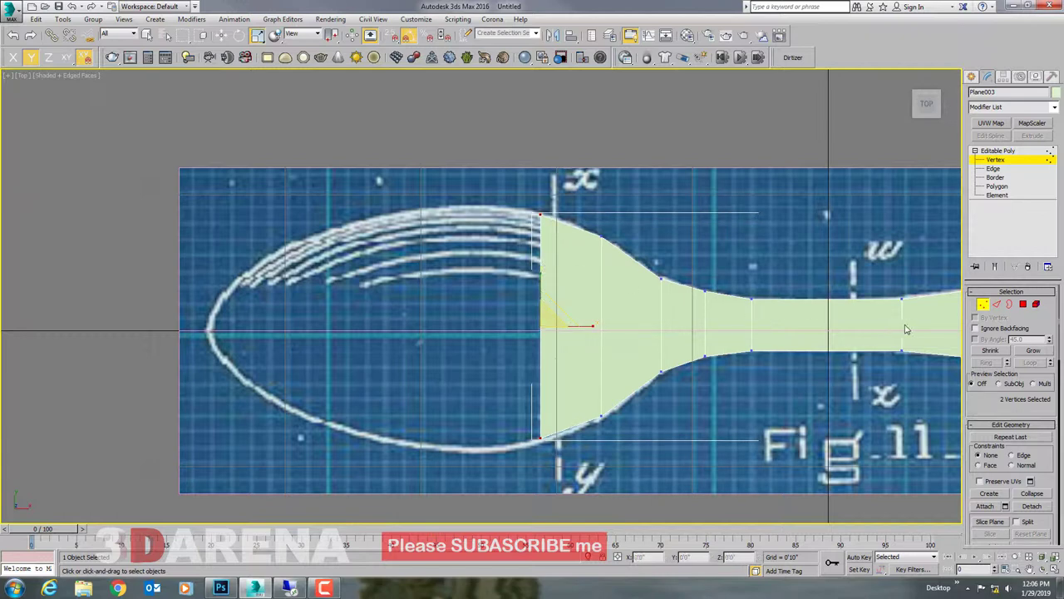
{"action": "left_click", "coordinate": [540, 436]}
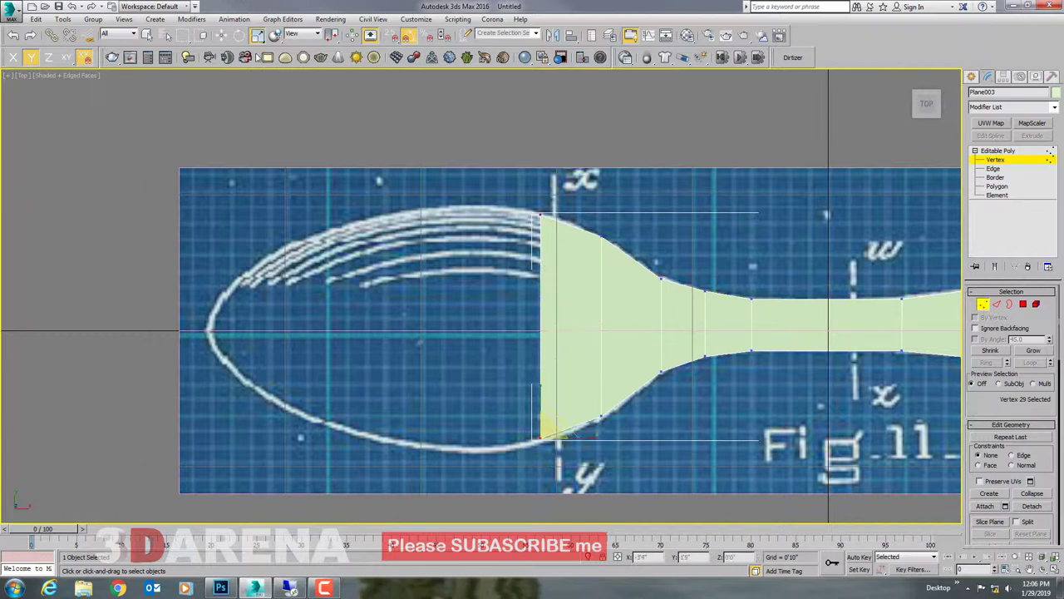
{"action": "left_click", "coordinate": [221, 34]}
{"action": "middle_click_drag", "start_coordinate": [523, 385], "coordinate": [526, 365]}
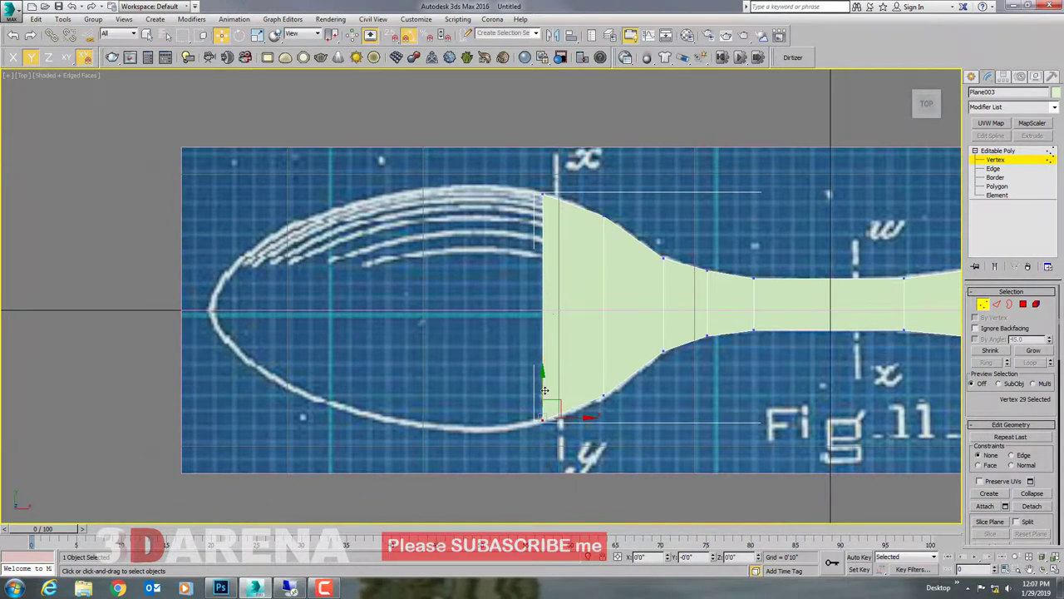
Step: Push the end edge left toward the bowl and widen its end vertices along Y
{"action": "left_click", "coordinate": [996, 304]}
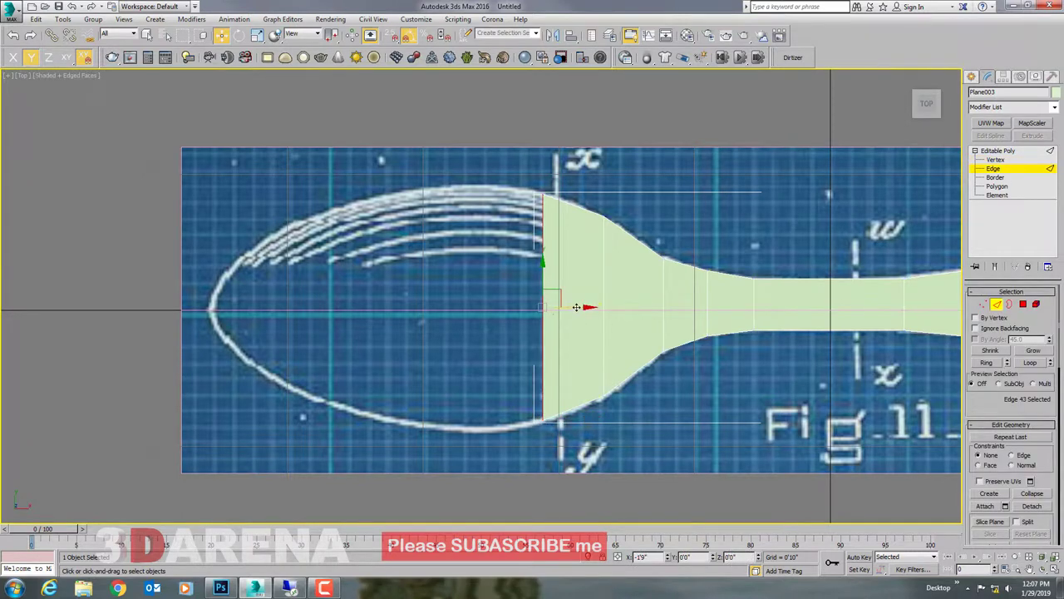
{"action": "left_click_drag", "start_coordinate": [575, 307], "coordinate": [501, 310]}
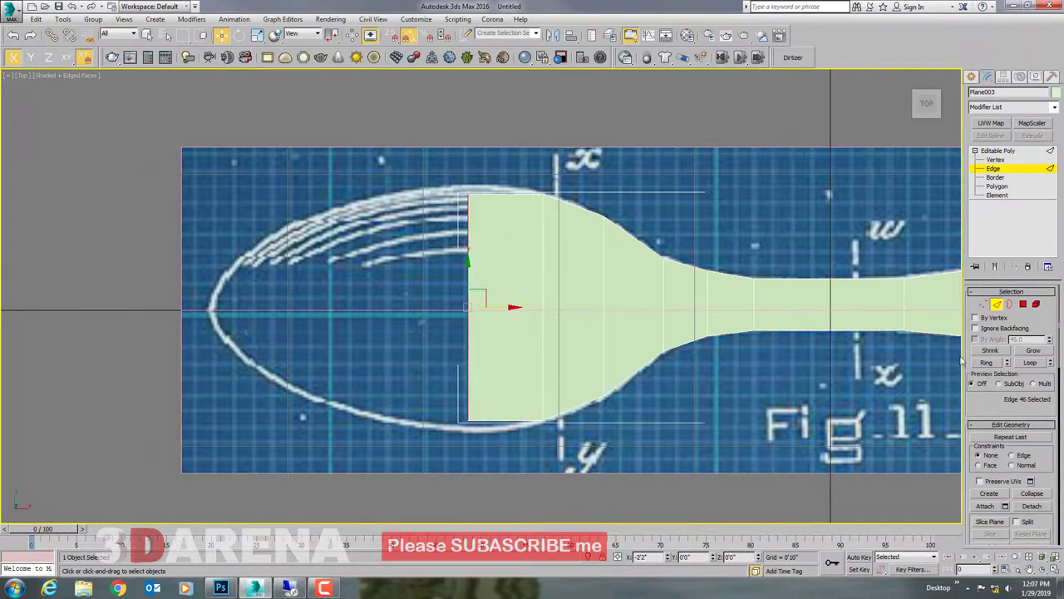
{"action": "left_click", "coordinate": [984, 305]}
{"action": "left_click_drag", "start_coordinate": [444, 179], "coordinate": [491, 433]}
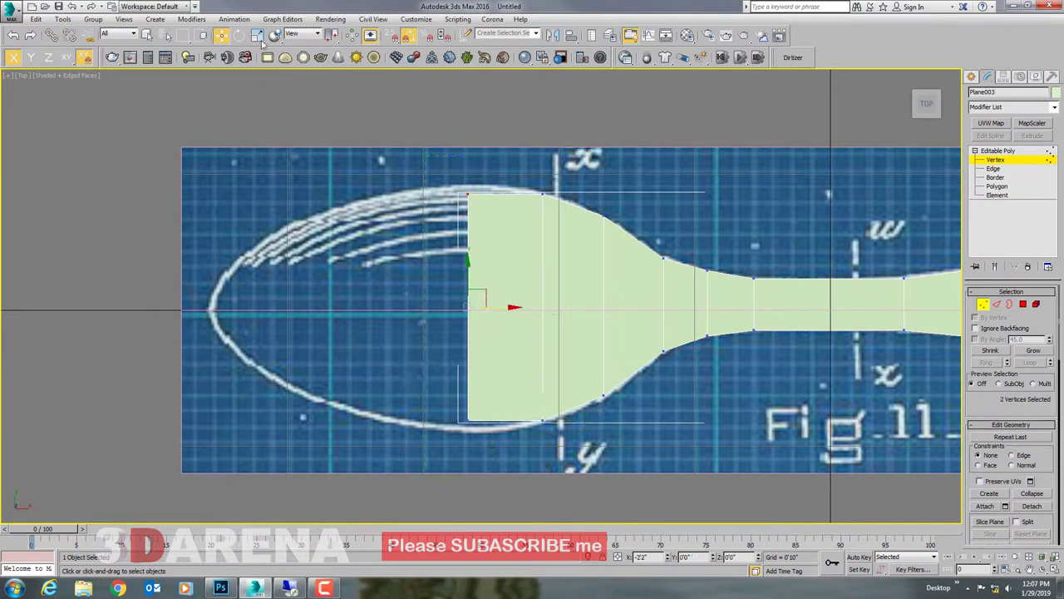
{"action": "key", "text": "r"}
{"action": "left_click_drag", "start_coordinate": [487, 302], "coordinate": [470, 249]}
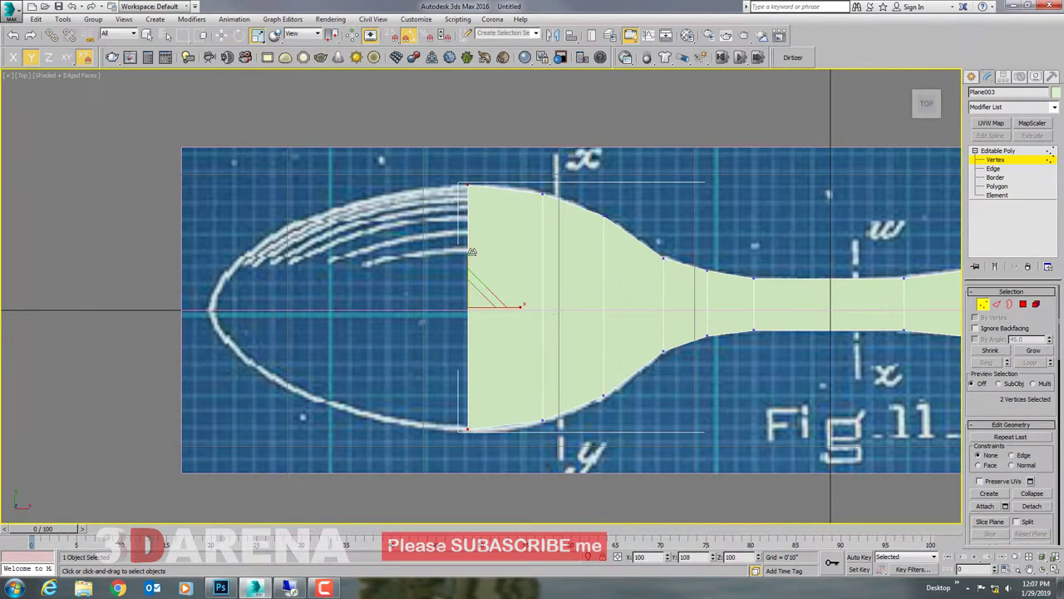
Step: Add a new row of faces over the bowl and pull its end vertices in to fit
{"action": "left_click", "coordinate": [996, 305]}
{"action": "middle_click_drag", "start_coordinate": [532, 304], "coordinate": [701, 316]}
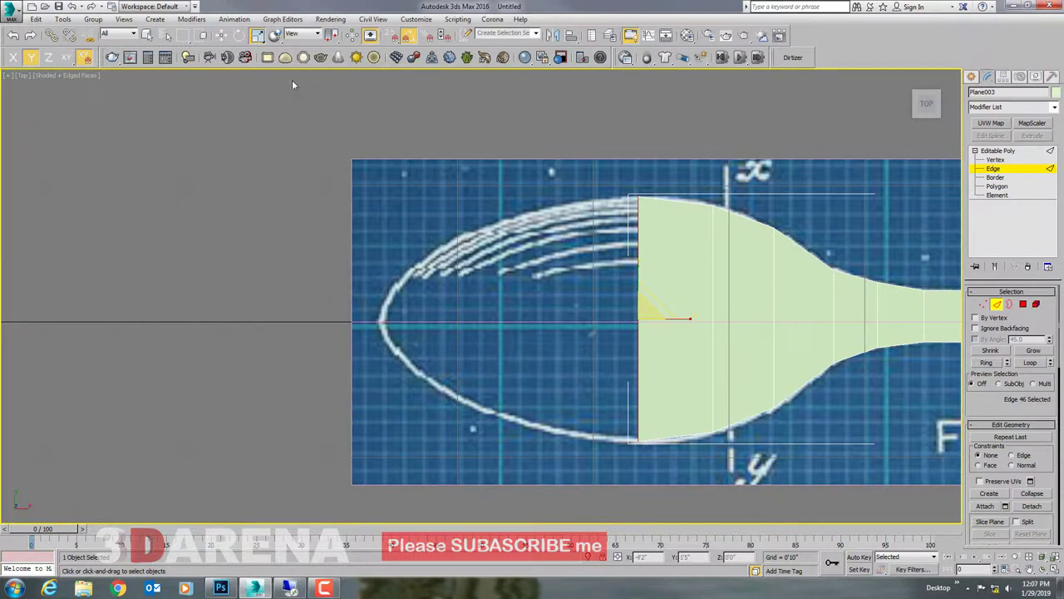
{"action": "left_click", "coordinate": [221, 35]}
{"action": "left_click_drag", "start_coordinate": [680, 319], "coordinate": [617, 335], "text": "shift"}
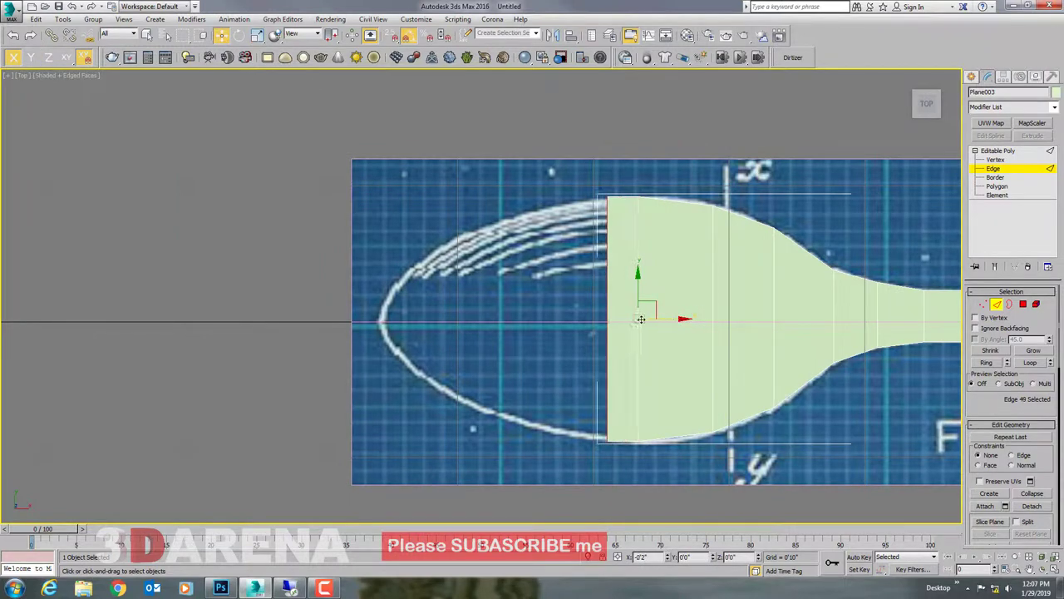
{"action": "left_click", "coordinate": [984, 305]}
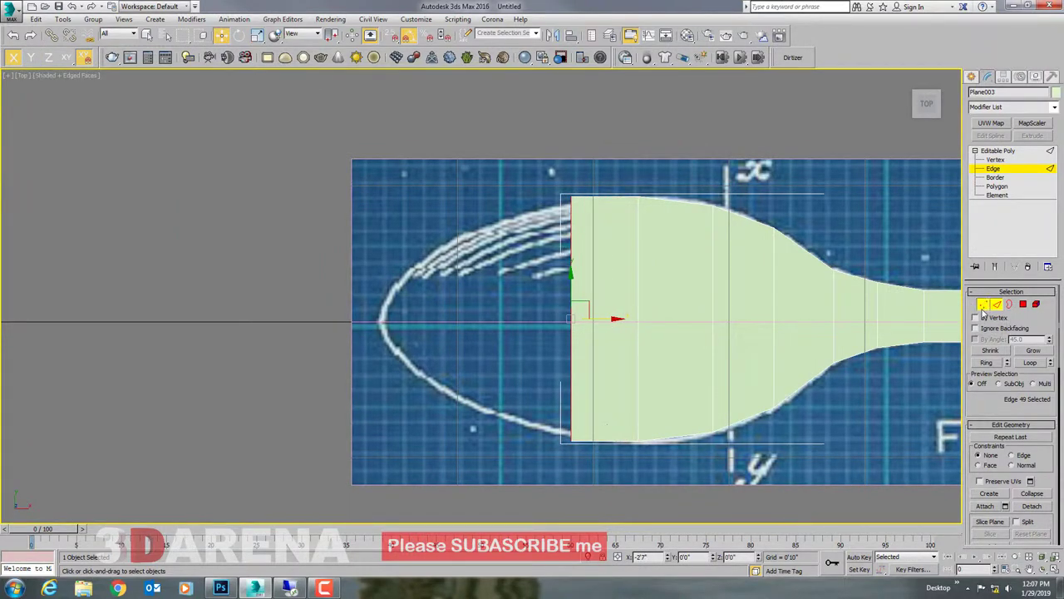
{"action": "left_click_drag", "start_coordinate": [572, 404], "coordinate": [584, 489]}
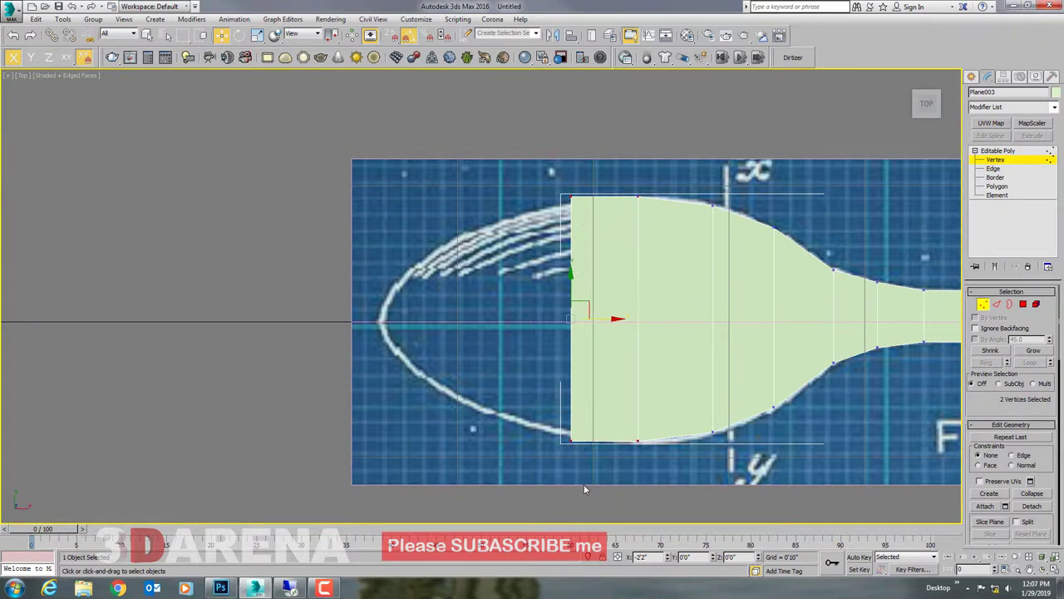
{"action": "left_click", "coordinate": [257, 35]}
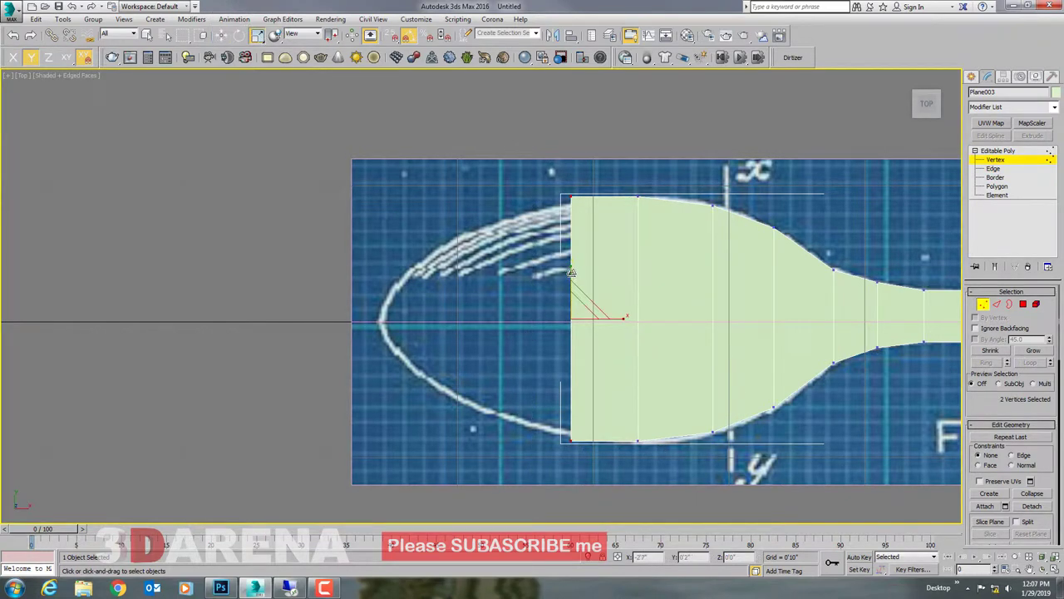
{"action": "left_click_drag", "start_coordinate": [573, 268], "coordinate": [577, 277]}
Step: Add two more rows of faces leftward, narrowing the first row to follow the bowl curve
{"action": "left_click", "coordinate": [996, 303]}
{"action": "middle_click_drag", "start_coordinate": [597, 339], "coordinate": [654, 338]}
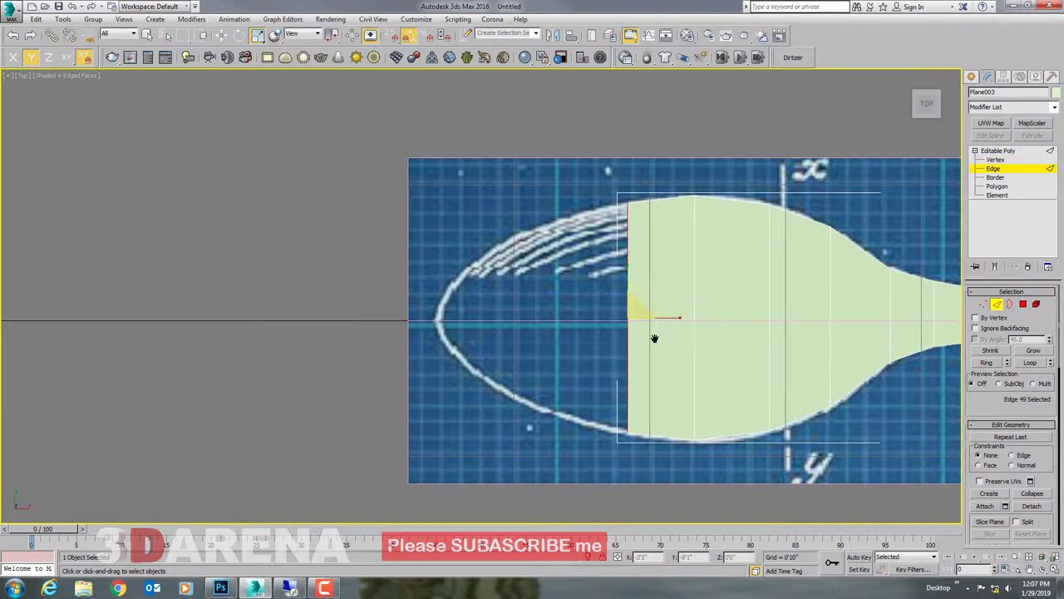
{"action": "left_click", "coordinate": [221, 36]}
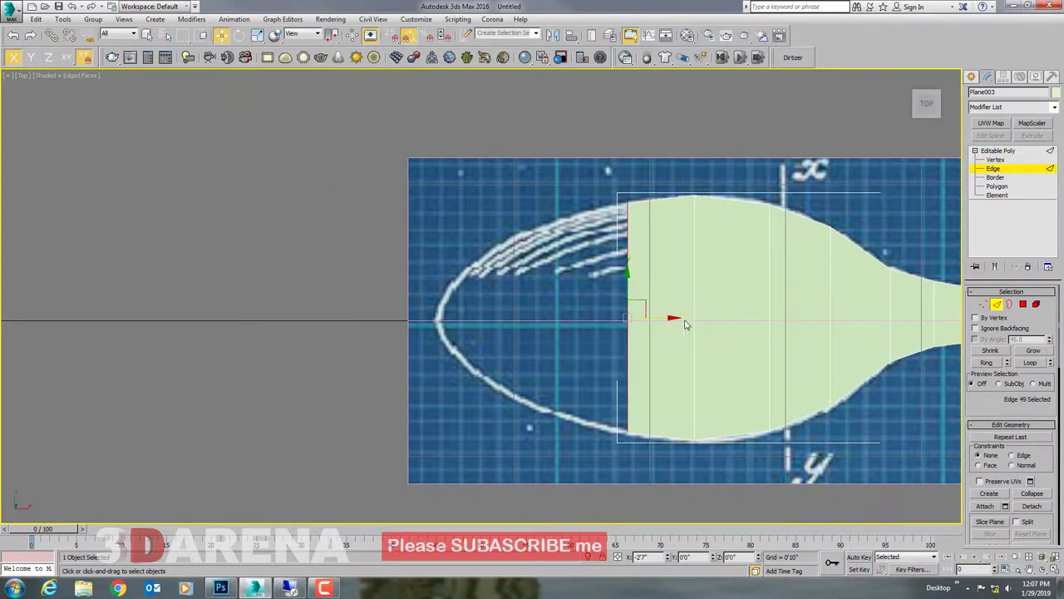
{"action": "left_click_drag", "start_coordinate": [670, 318], "coordinate": [596, 329], "text": "shift"}
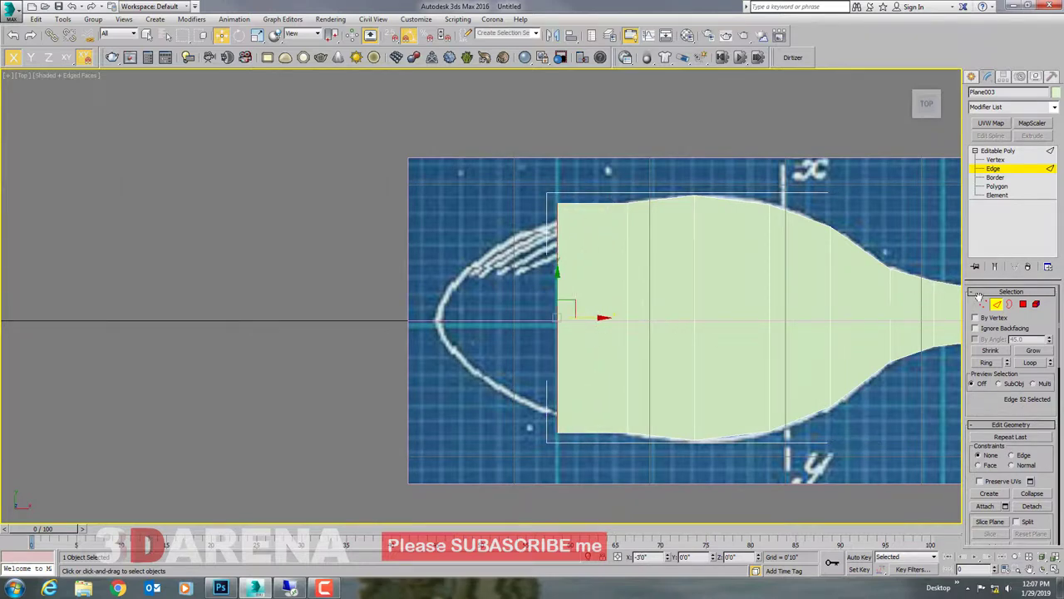
{"action": "key", "text": "1"}
{"action": "left_click_drag", "start_coordinate": [491, 139], "coordinate": [579, 441]}
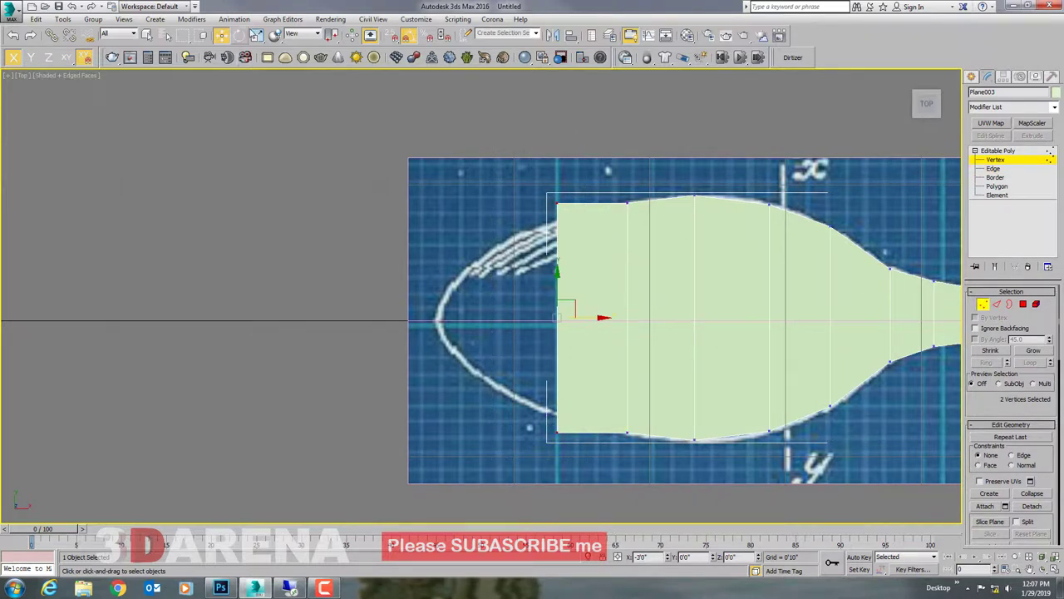
{"action": "key", "text": "r"}
{"action": "left_click_drag", "start_coordinate": [559, 262], "coordinate": [559, 272]}
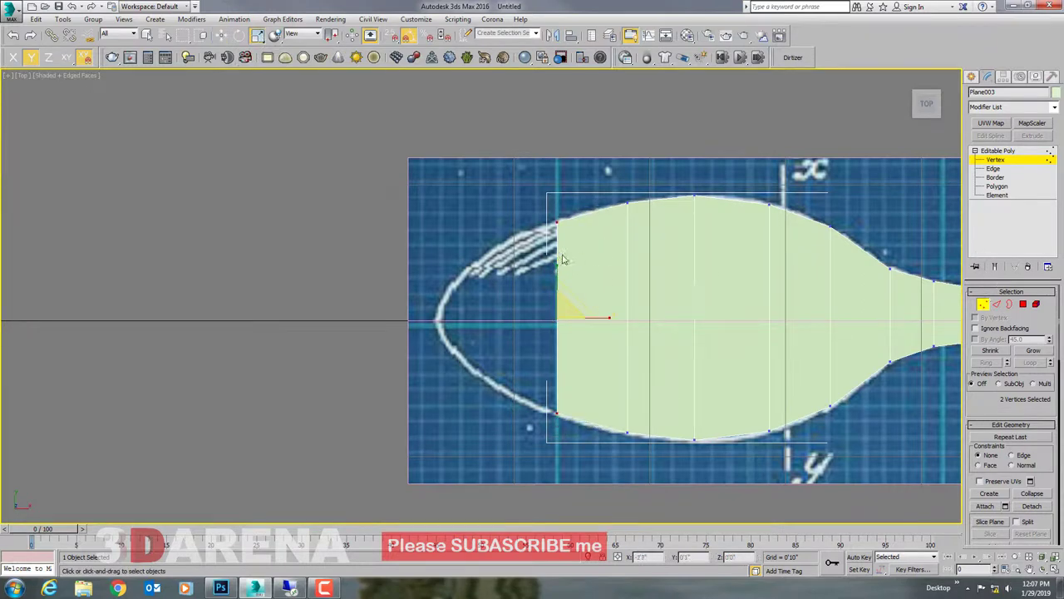
{"action": "key", "text": "w"}
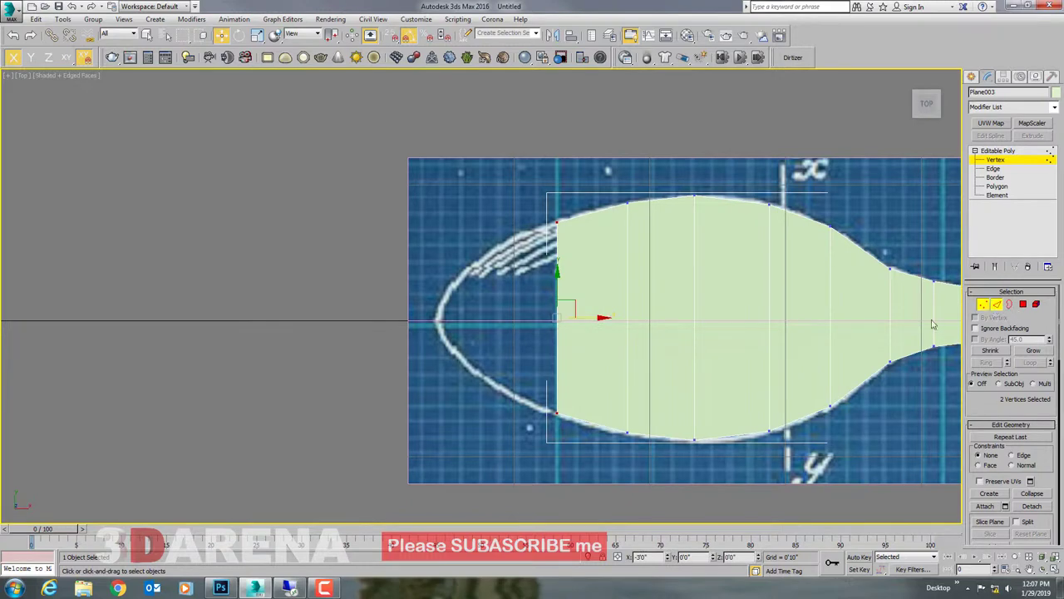
{"action": "key", "text": "2"}
{"action": "middle_click_drag", "start_coordinate": [606, 335], "coordinate": [703, 333]}
{"action": "left_click_drag", "start_coordinate": [689, 317], "coordinate": [644, 317]}
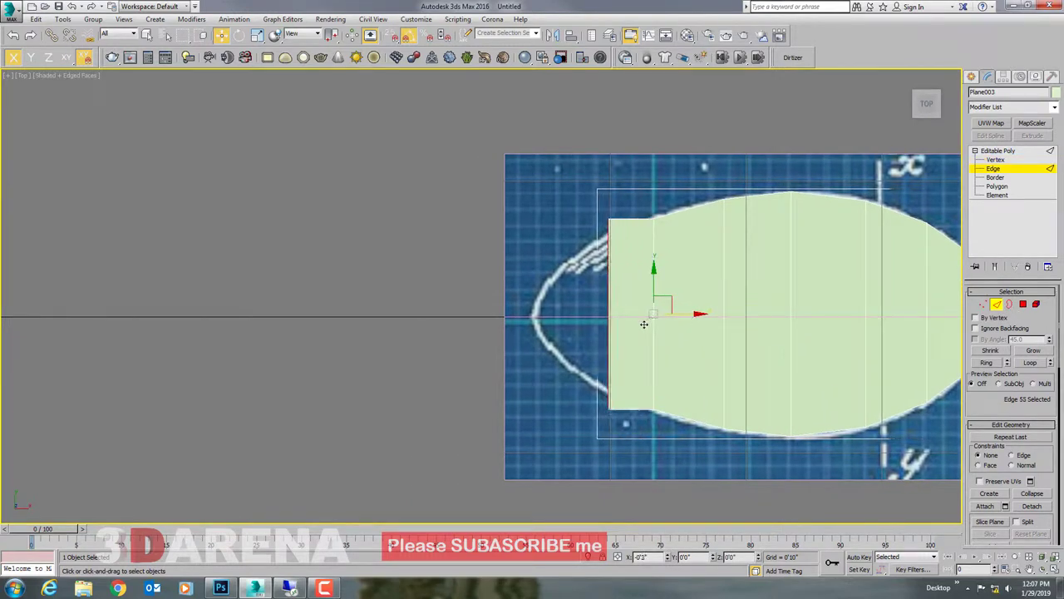
Step: Narrow the latest end vertices, add another row and pull its vertices toward the centre line
{"action": "left_click", "coordinate": [984, 303], "text": "ctrl"}
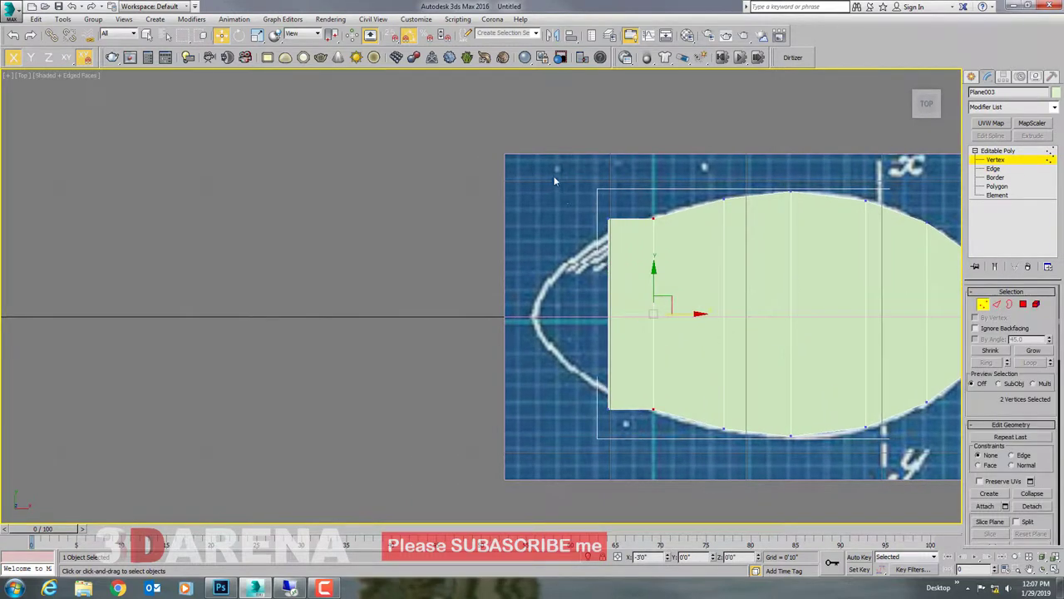
{"action": "left_click_drag", "start_coordinate": [637, 456], "coordinate": [638, 456]}
{"action": "key", "text": "s"}
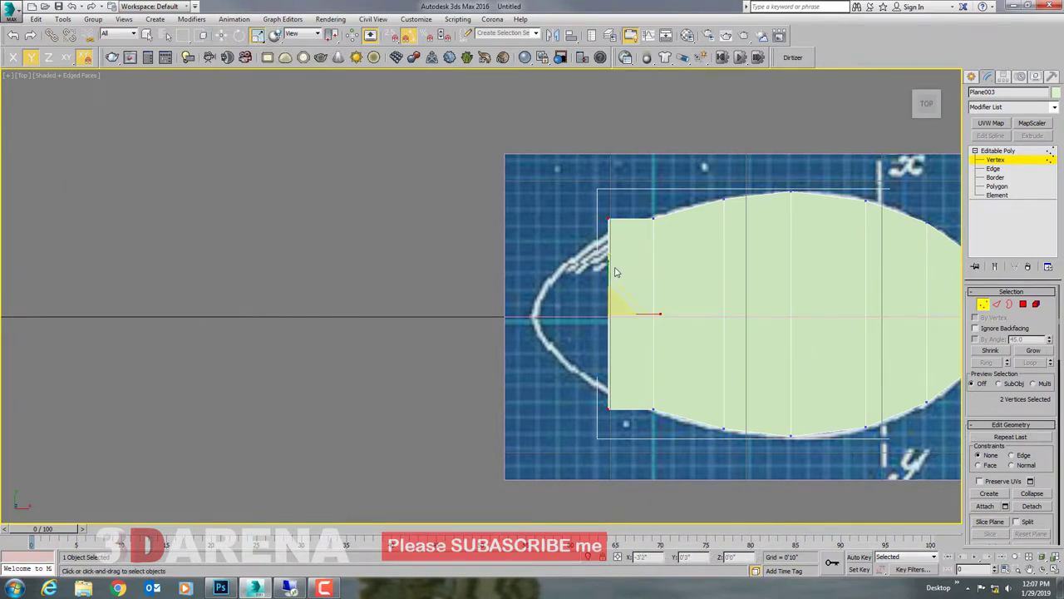
{"action": "left_click_drag", "start_coordinate": [608, 266], "coordinate": [608, 276]}
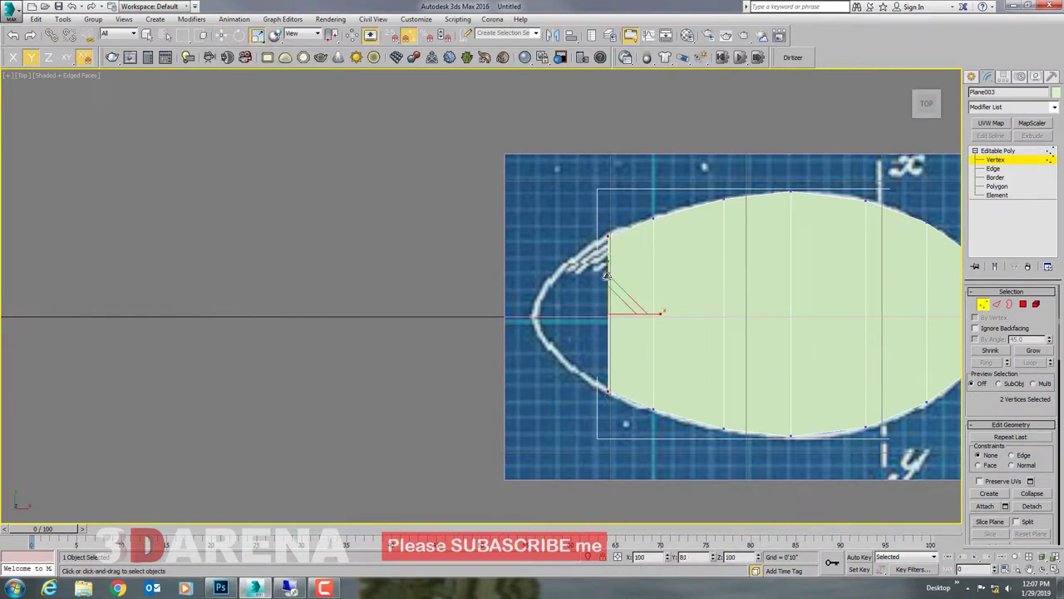
{"action": "left_click", "coordinate": [222, 35]}
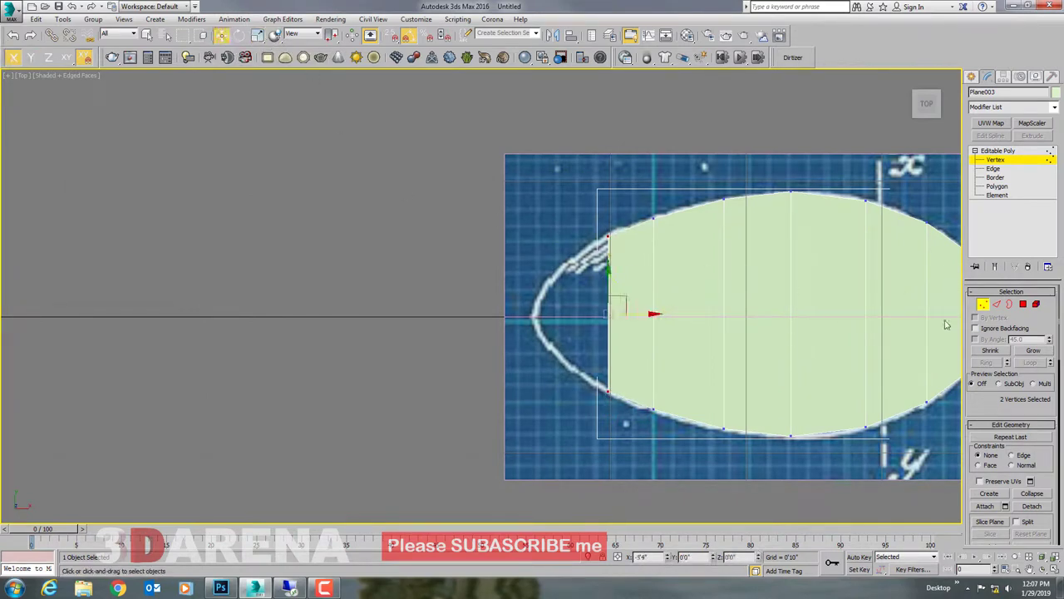
{"action": "left_click", "coordinate": [996, 304]}
{"action": "scroll", "coordinate": [640, 320], "scroll_direction": "up", "scroll_amount": 1}
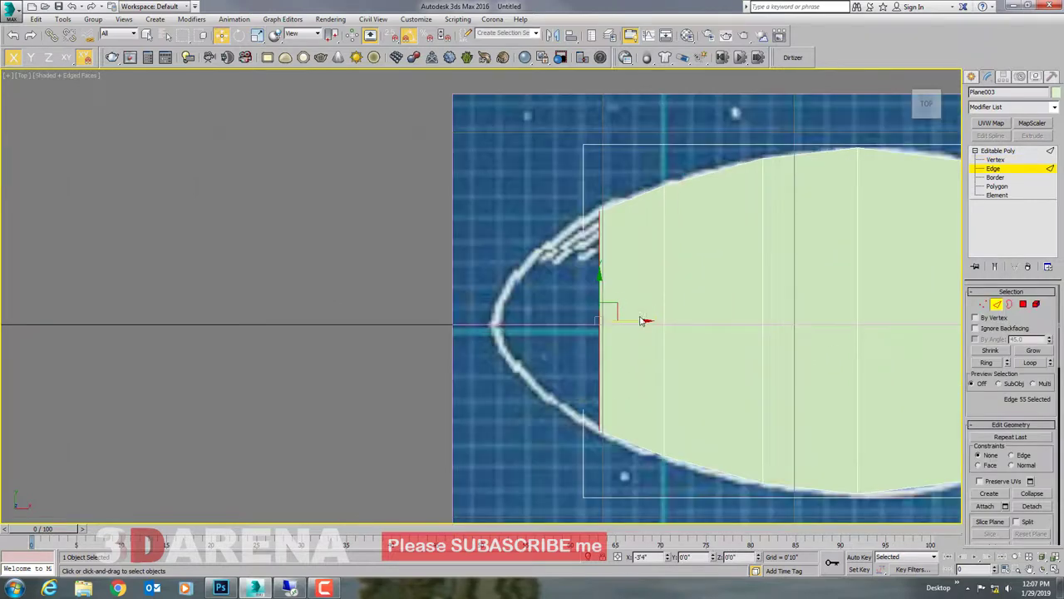
{"action": "left_click_drag", "start_coordinate": [636, 322], "coordinate": [575, 321], "text": "shift"}
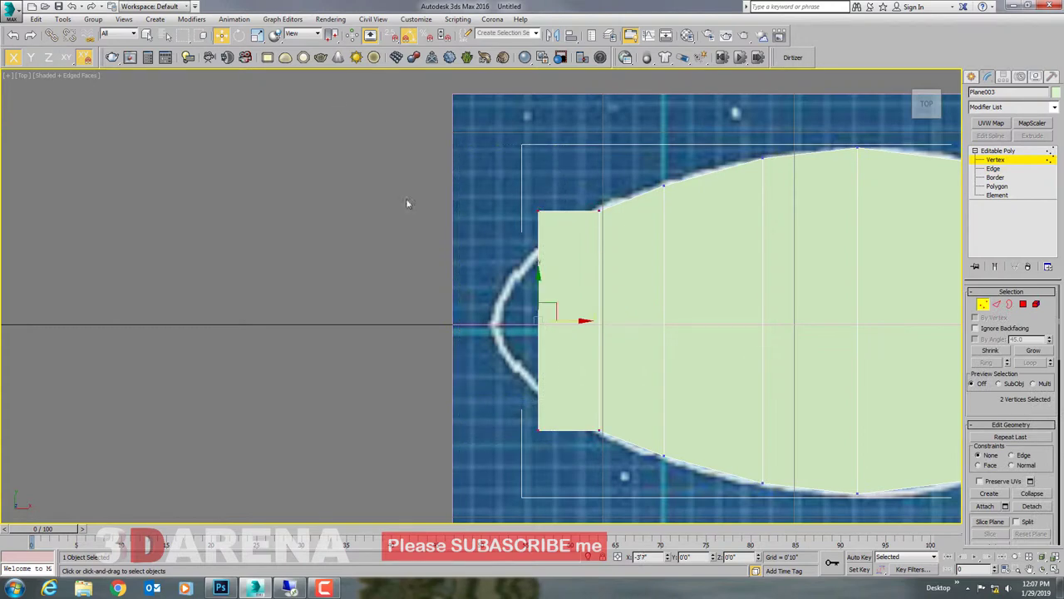
{"action": "left_click", "coordinate": [258, 37]}
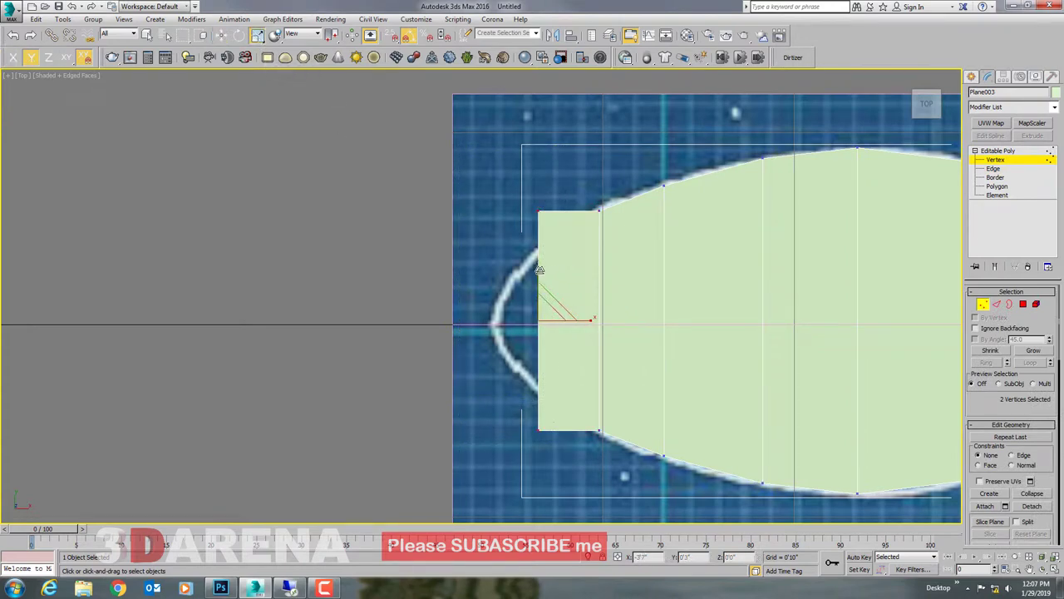
{"action": "left_click_drag", "start_coordinate": [540, 269], "coordinate": [541, 290]}
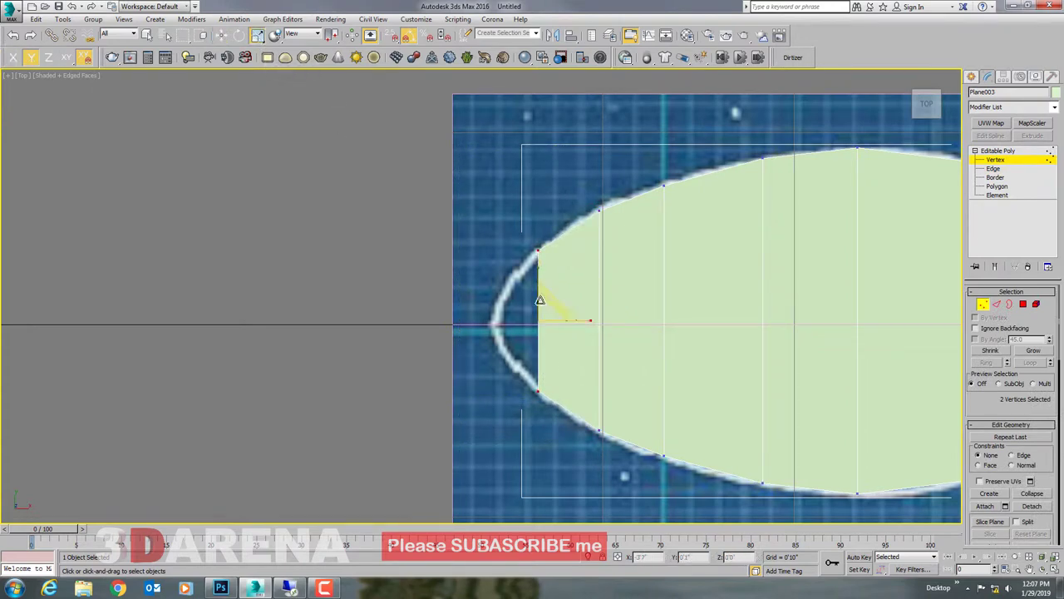
Step: Extend the final row to the bowl tip and pinch its vertices inward to form the tip
{"action": "middle_click_drag", "start_coordinate": [639, 304], "coordinate": [737, 309]}
{"action": "left_click", "coordinate": [996, 304]}
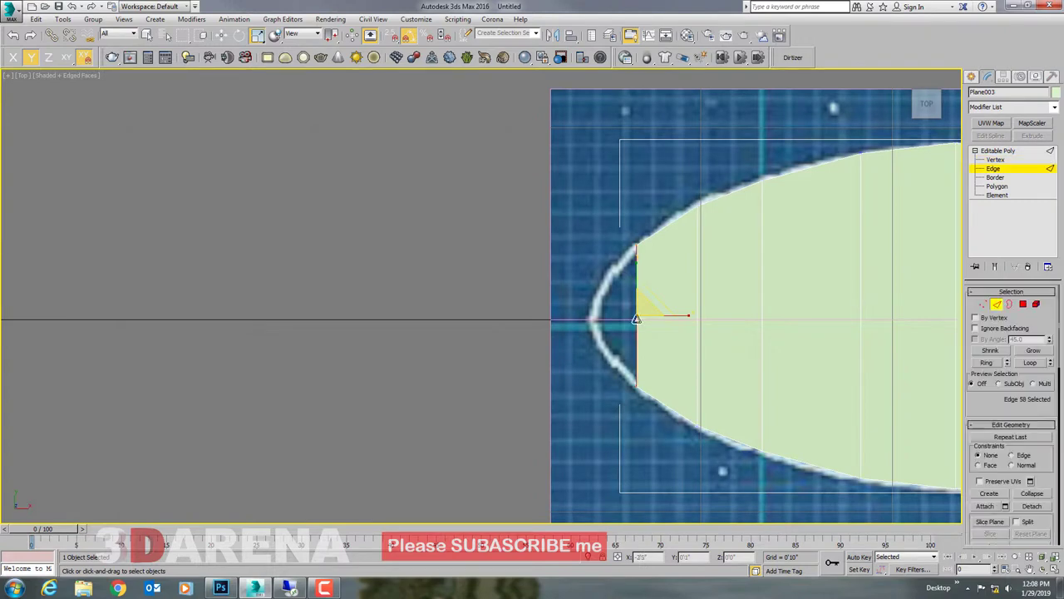
{"action": "left_click", "coordinate": [222, 35]}
{"action": "scroll", "coordinate": [680, 329], "scroll_direction": "up", "scroll_amount": 3}
{"action": "left_click_drag", "start_coordinate": [631, 294], "coordinate": [542, 307], "text": "shift"}
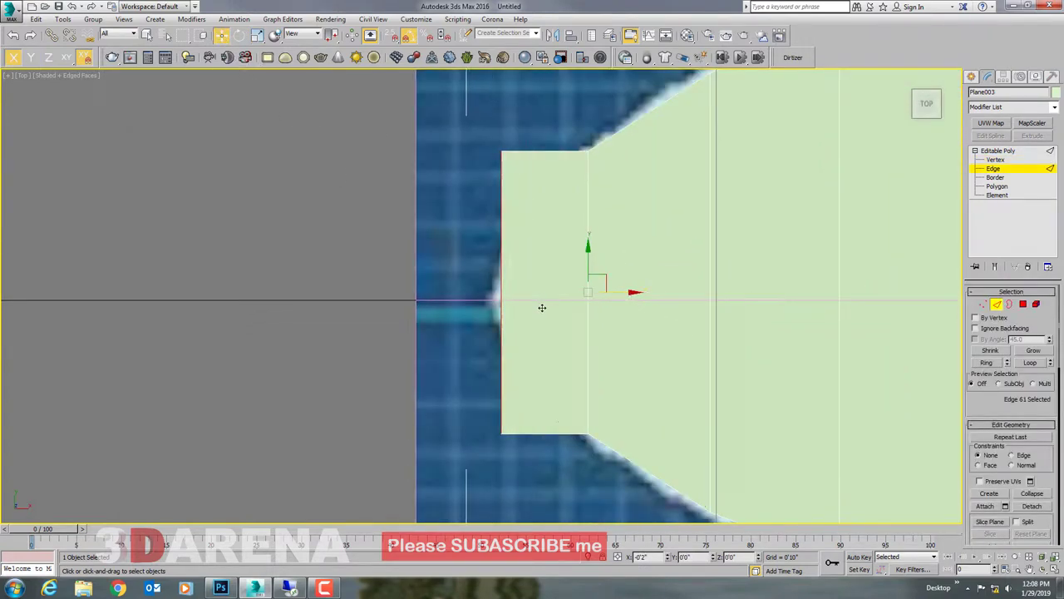
{"action": "left_click", "coordinate": [984, 304]}
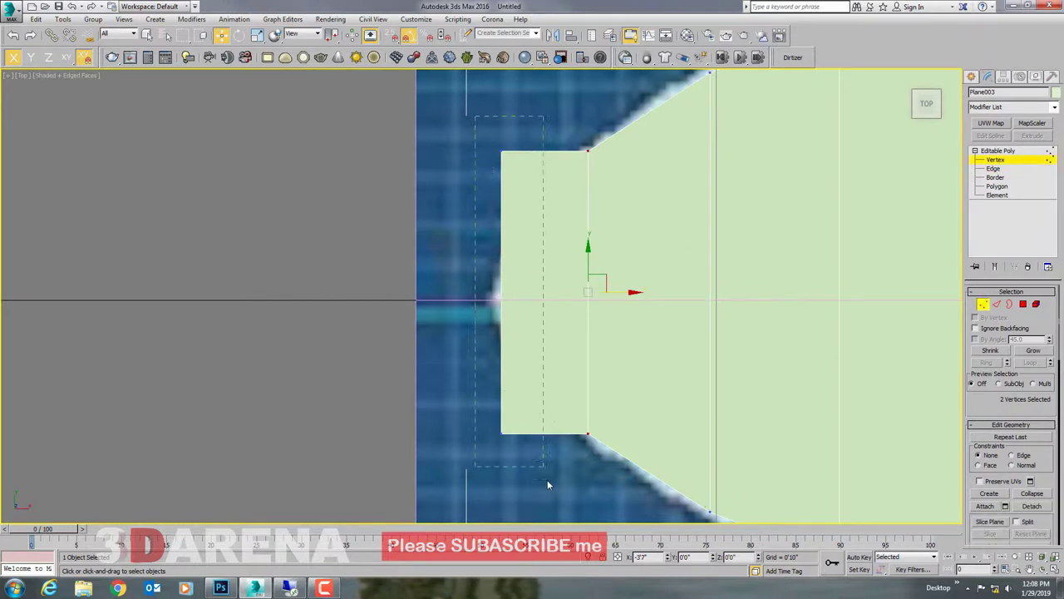
{"action": "left_click", "coordinate": [257, 36]}
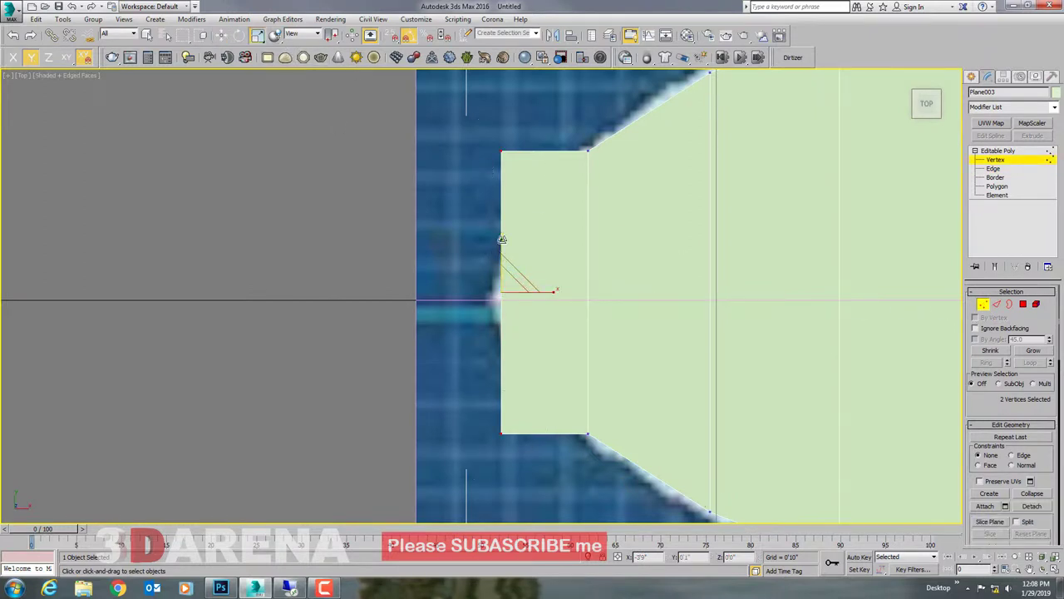
{"action": "left_click_drag", "start_coordinate": [502, 240], "coordinate": [535, 337]}
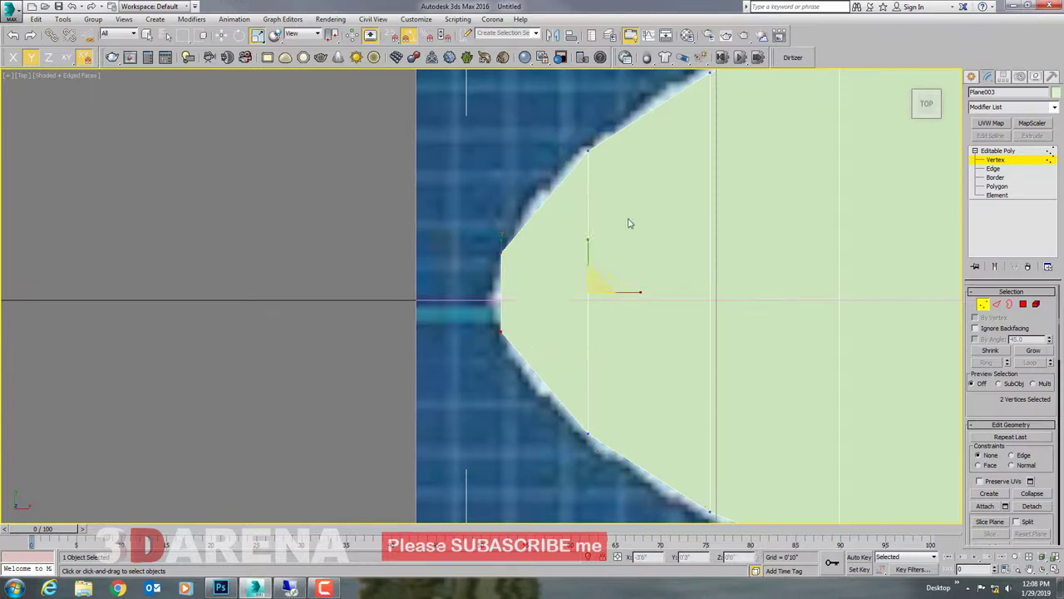
{"action": "left_click_drag", "start_coordinate": [589, 243], "coordinate": [590, 244]}
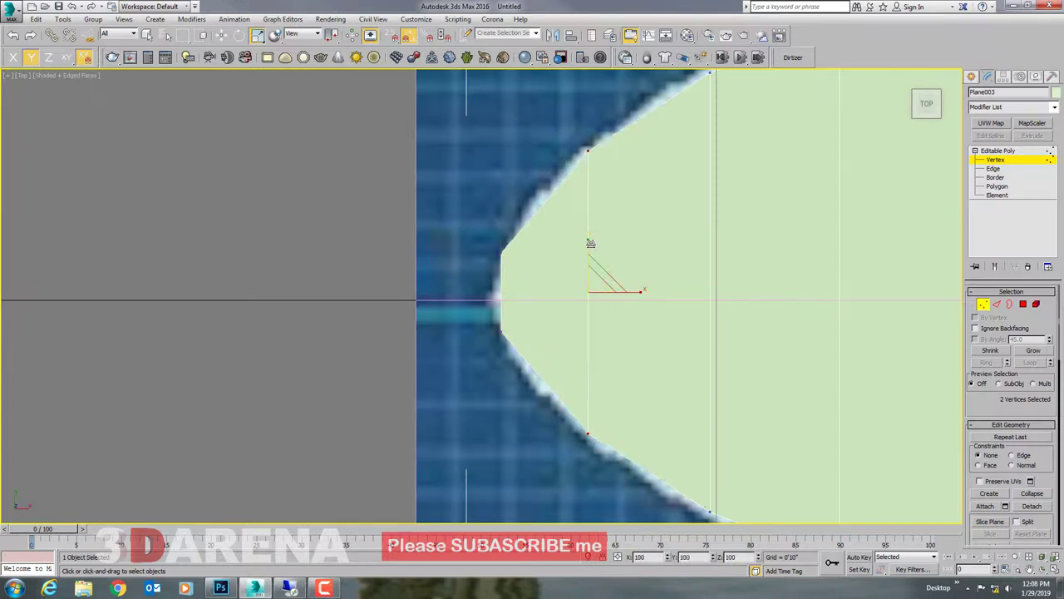
{"action": "scroll", "coordinate": [591, 243], "scroll_direction": "down", "scroll_amount": 3}
{"action": "scroll", "coordinate": [387, 261], "scroll_direction": "down", "scroll_amount": 2}
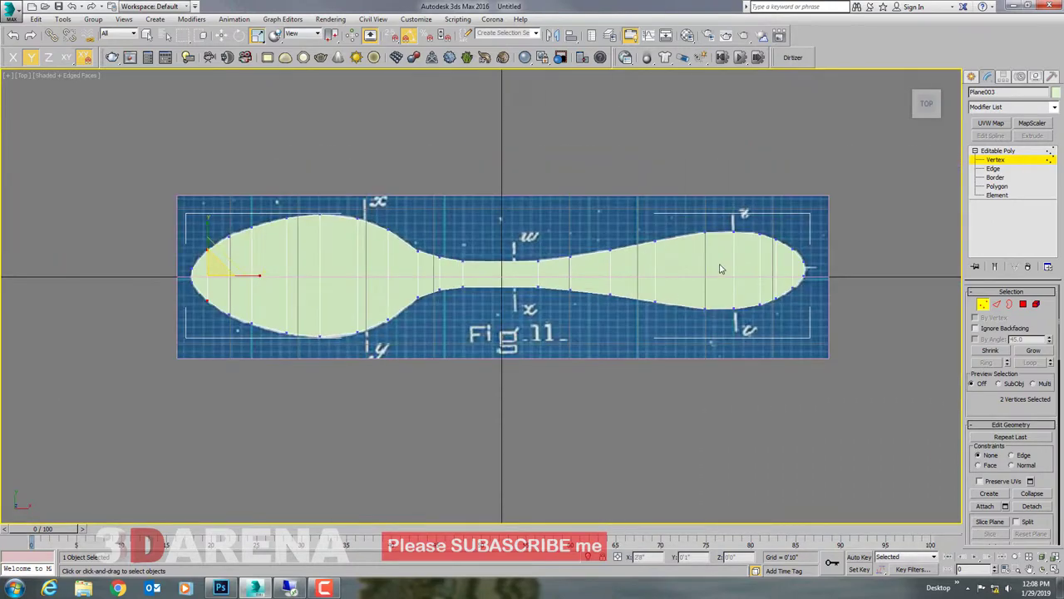
Step: Maximize Perspective, isolate Plane003 with Alt+Q to hide the blueprint, and open the Modify panel
{"action": "middle_click_drag", "start_coordinate": [720, 269], "coordinate": [683, 269]}
{"action": "left_click", "coordinate": [971, 76]}
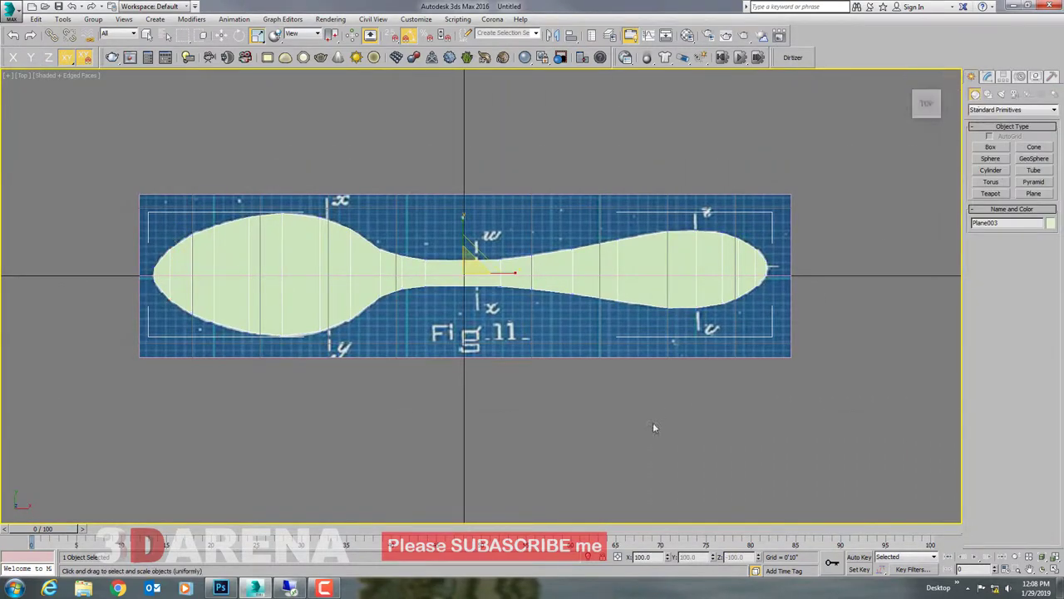
{"action": "key", "text": "alt+w"}
{"action": "key", "text": "alt+w"}
{"action": "middle_click_drag", "start_coordinate": [665, 402], "coordinate": [532, 365], "text": "alt"}
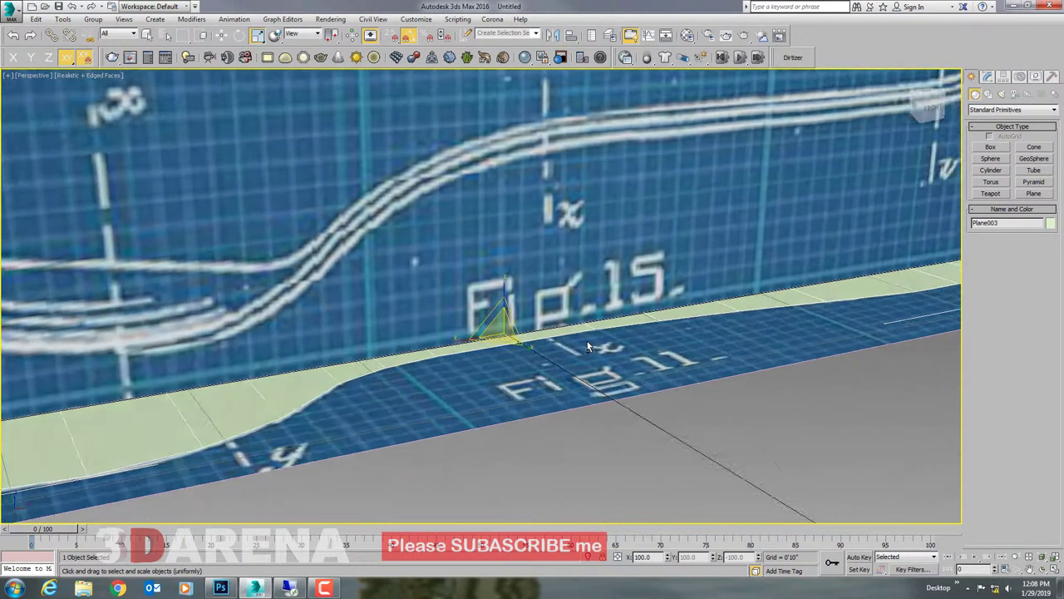
{"action": "key", "text": "alt+q"}
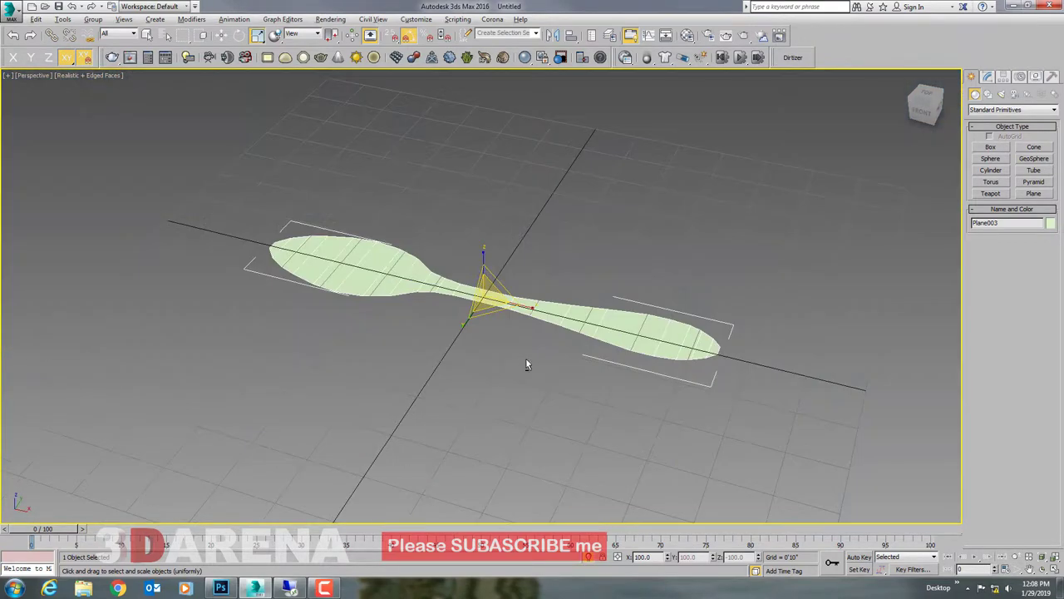
{"action": "mouse_move", "coordinate": [526, 357]}
{"action": "middle_mouse_down", "text": "alt"}
{"action": "mouse_move", "coordinate": [469, 337]}
{"action": "mouse_move", "coordinate": [509, 363]}
{"action": "mouse_move", "coordinate": [507, 385]}
{"action": "middle_mouse_up", "text": "alt"}
{"action": "scroll", "coordinate": [469, 337], "scroll_direction": "up", "scroll_amount": 5}
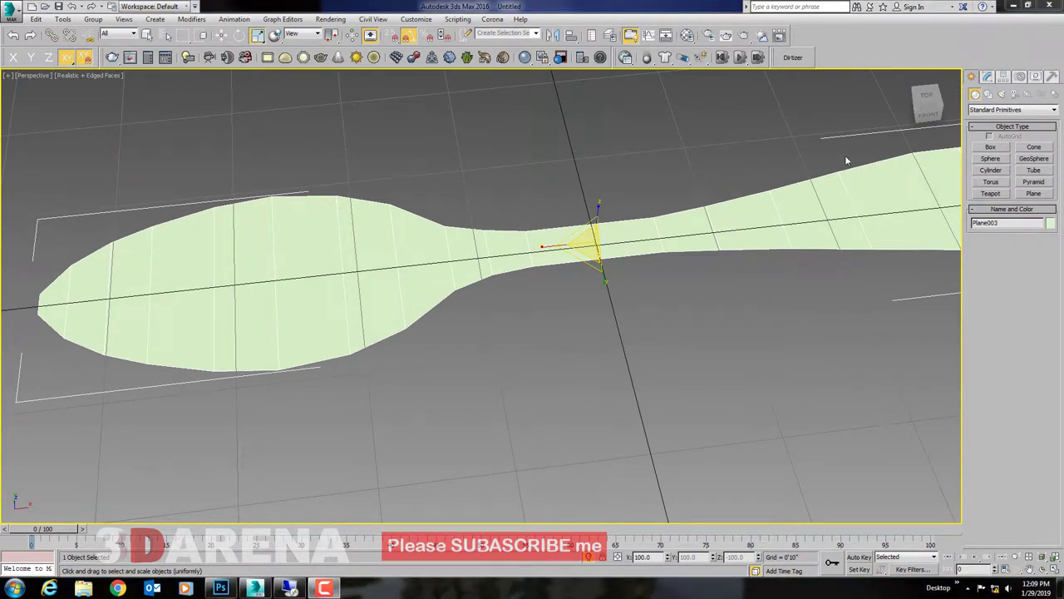
{"action": "left_click", "coordinate": [987, 76]}
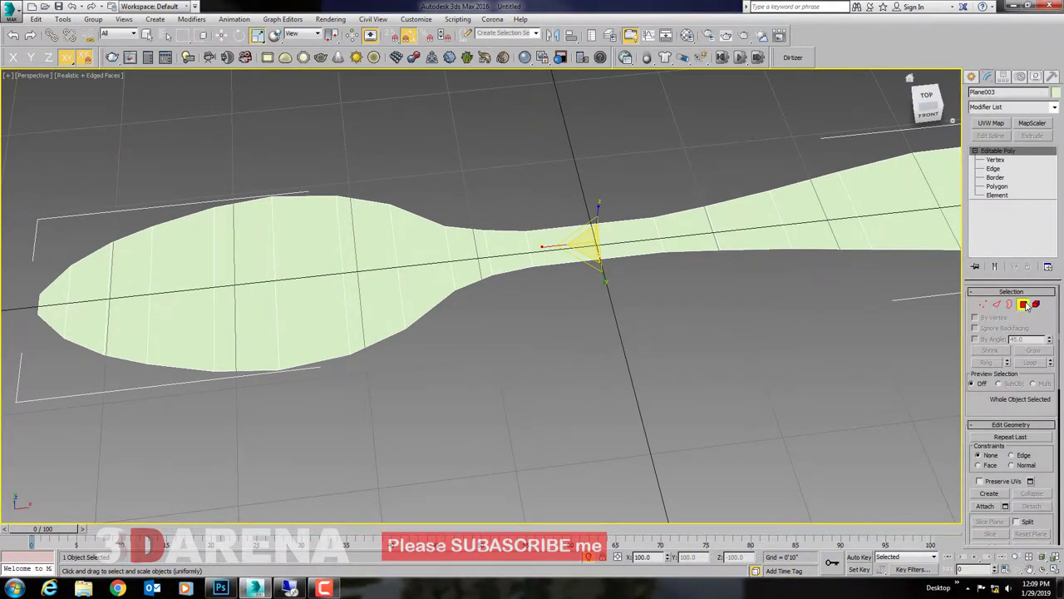
Step: At Polygon level, select the bowl polygons from the neck out to the tip
{"action": "left_click", "coordinate": [1023, 304]}
{"action": "left_click", "coordinate": [407, 259]}
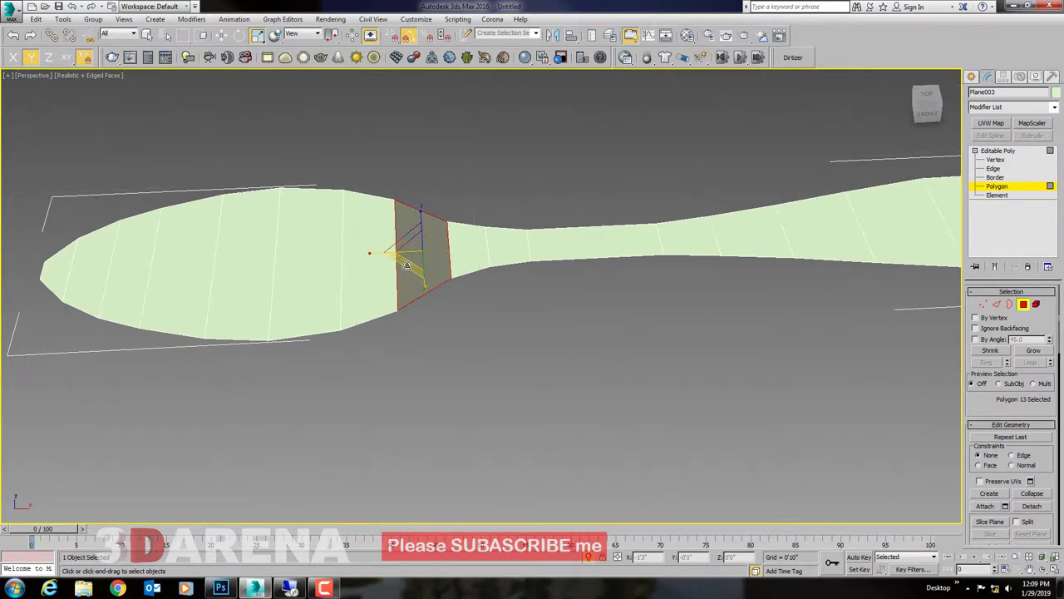
{"action": "left_click", "coordinate": [221, 35]}
{"action": "mouse_move", "coordinate": [302, 275]}
{"action": "middle_mouse_down", "text": "alt"}
{"action": "mouse_move", "coordinate": [444, 310]}
{"action": "mouse_move", "coordinate": [456, 301]}
{"action": "mouse_move", "coordinate": [446, 294]}
{"action": "middle_mouse_up", "text": "alt"}
{"action": "scroll", "coordinate": [456, 301], "scroll_direction": "up", "scroll_amount": 2}
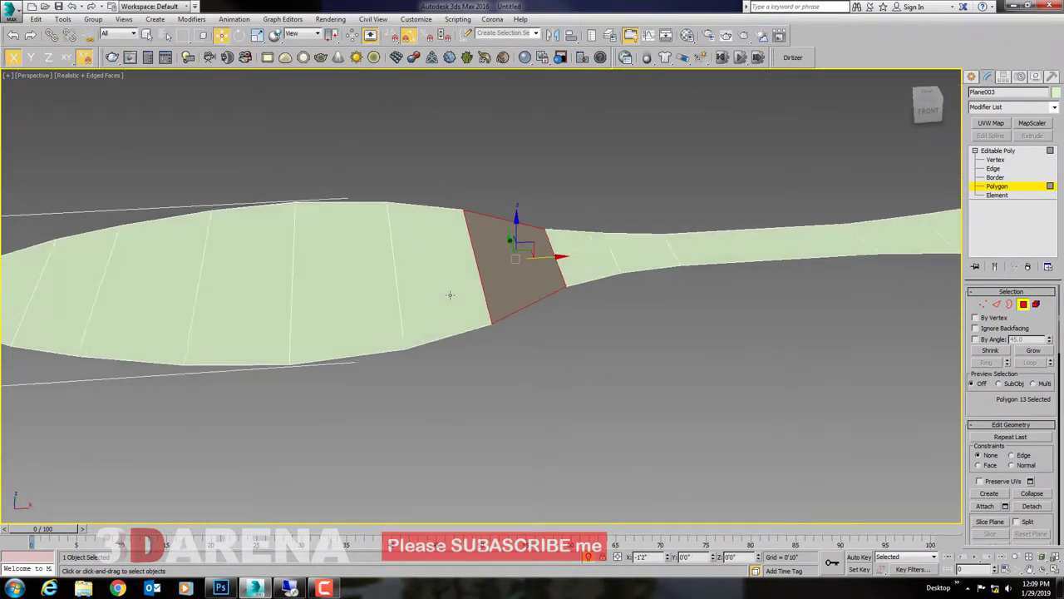
{"action": "left_click", "coordinate": [444, 295], "text": "ctrl"}
{"action": "left_click", "coordinate": [380, 292], "text": "ctrl"}
{"action": "left_click", "coordinate": [260, 293], "text": "ctrl"}
{"action": "middle_click_drag", "start_coordinate": [267, 297], "coordinate": [312, 307]}
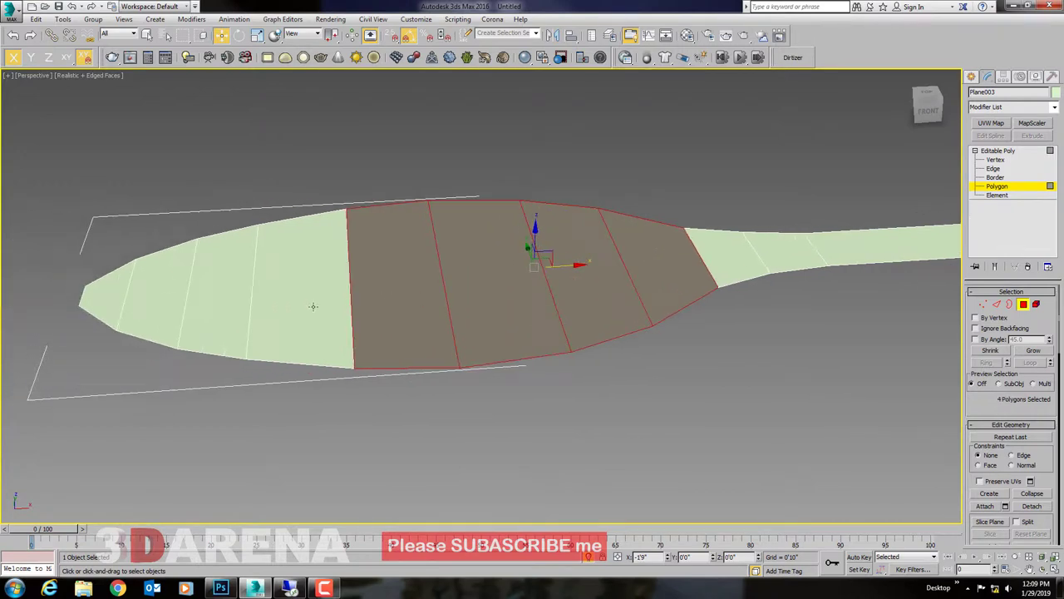
{"action": "left_click", "coordinate": [313, 307], "text": "ctrl"}
{"action": "left_click", "coordinate": [232, 307], "text": "ctrl"}
{"action": "left_click", "coordinate": [150, 305], "text": "ctrl"}
{"action": "left_click", "coordinate": [114, 305], "text": "ctrl"}
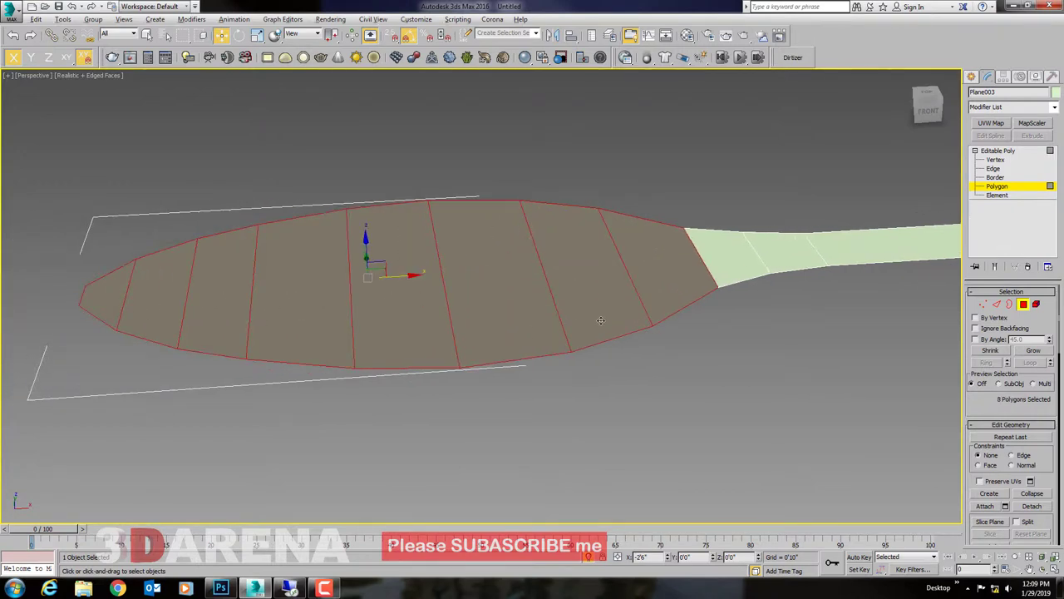
Step: Refine the bowl selection so the handle polygon beside the bowl is excluded
{"action": "mouse_move", "coordinate": [600, 321]}
{"action": "middle_mouse_down", "text": "alt"}
{"action": "mouse_move", "coordinate": [565, 300]}
{"action": "mouse_move", "coordinate": [688, 325]}
{"action": "mouse_move", "coordinate": [670, 303]}
{"action": "middle_mouse_up", "text": "alt"}
{"action": "scroll", "coordinate": [670, 303], "scroll_direction": "up", "scroll_amount": 2}
{"action": "scroll", "coordinate": [635, 295], "scroll_direction": "up", "scroll_amount": 3}
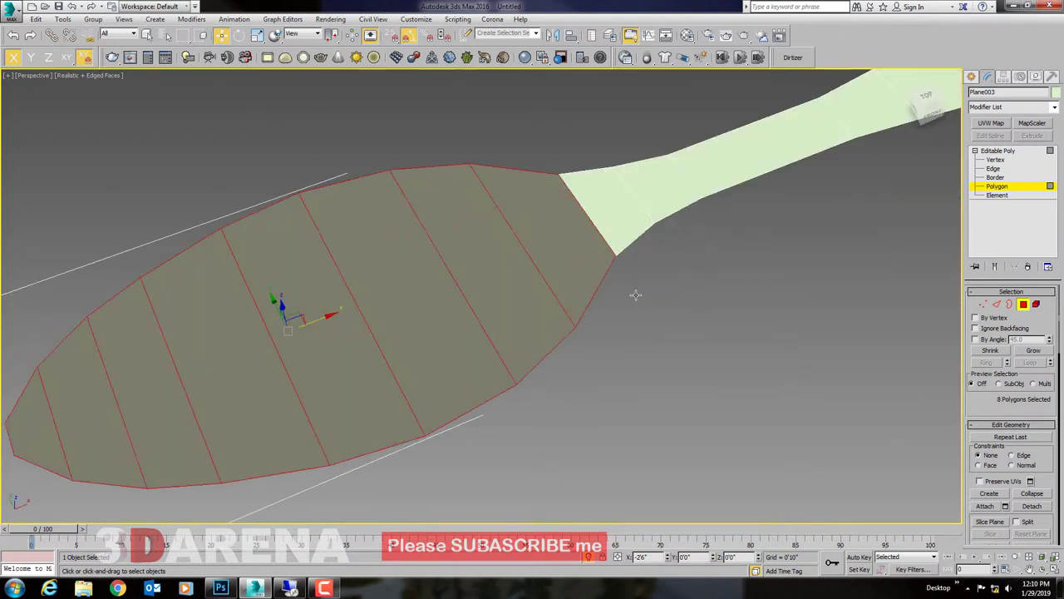
{"action": "left_click", "coordinate": [617, 232], "text": "ctrl"}
{"action": "scroll", "coordinate": [635, 266], "scroll_direction": "down", "scroll_amount": 3}
{"action": "mouse_move", "coordinate": [635, 266]}
{"action": "middle_mouse_down", "text": "alt"}
{"action": "mouse_move", "coordinate": [612, 229]}
{"action": "mouse_move", "coordinate": [577, 216]}
{"action": "mouse_move", "coordinate": [571, 249]}
{"action": "mouse_move", "coordinate": [594, 299]}
{"action": "mouse_move", "coordinate": [610, 263]}
{"action": "middle_mouse_up", "text": "alt"}
{"action": "left_click", "coordinate": [638, 289], "text": "alt"}
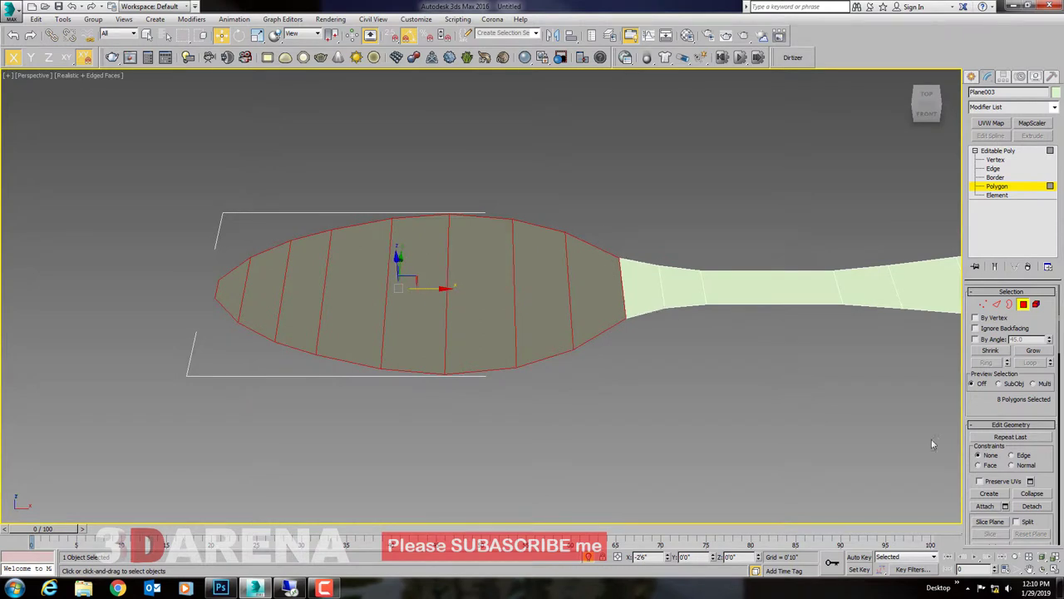
{"action": "scroll", "coordinate": [997, 424], "scroll_direction": "down", "scroll_amount": 1}
{"action": "scroll", "coordinate": [994, 420], "scroll_direction": "down", "scroll_amount": 1}
{"action": "scroll", "coordinate": [989, 416], "scroll_direction": "down", "scroll_amount": 1}
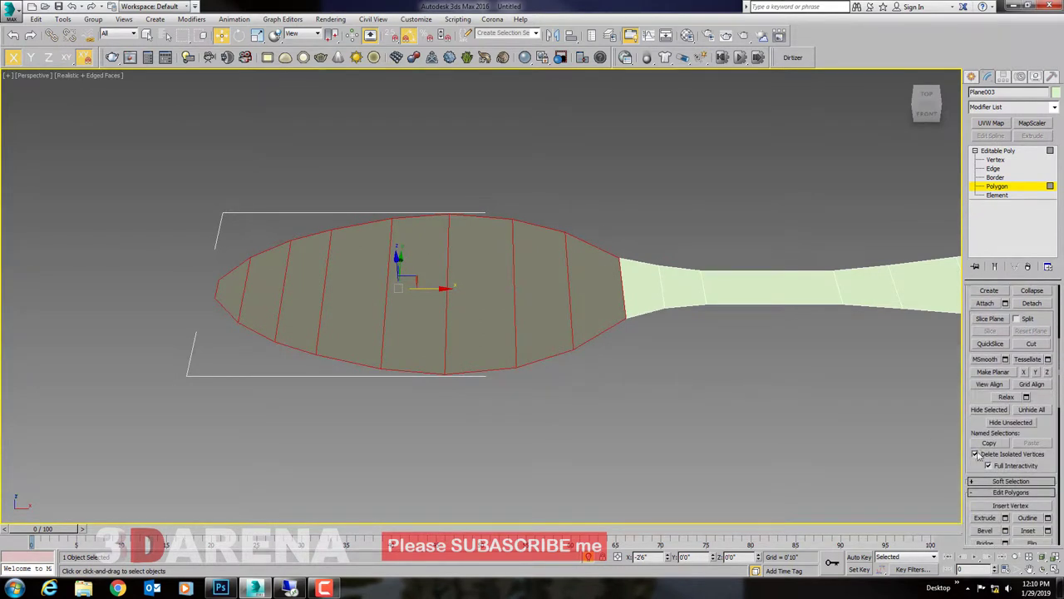
{"action": "scroll", "coordinate": [978, 405], "scroll_direction": "down", "scroll_amount": 1}
{"action": "scroll", "coordinate": [989, 395], "scroll_direction": "down", "scroll_amount": 2}
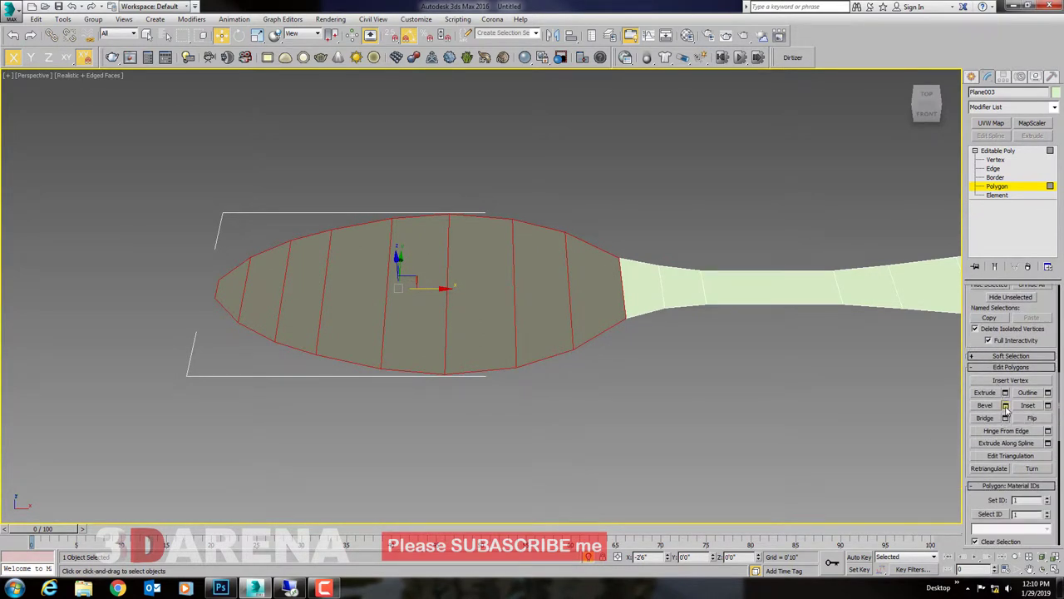
Step: Bevel the bowl polygons with Height 0'1" and Outline -0'2", viewing with edged faces
{"action": "left_click", "coordinate": [1005, 406]}
{"action": "mouse_move", "coordinate": [759, 406]}
{"action": "middle_mouse_down", "text": "alt"}
{"action": "mouse_move", "coordinate": [666, 390]}
{"action": "mouse_move", "coordinate": [481, 291]}
{"action": "middle_mouse_up", "text": "alt"}
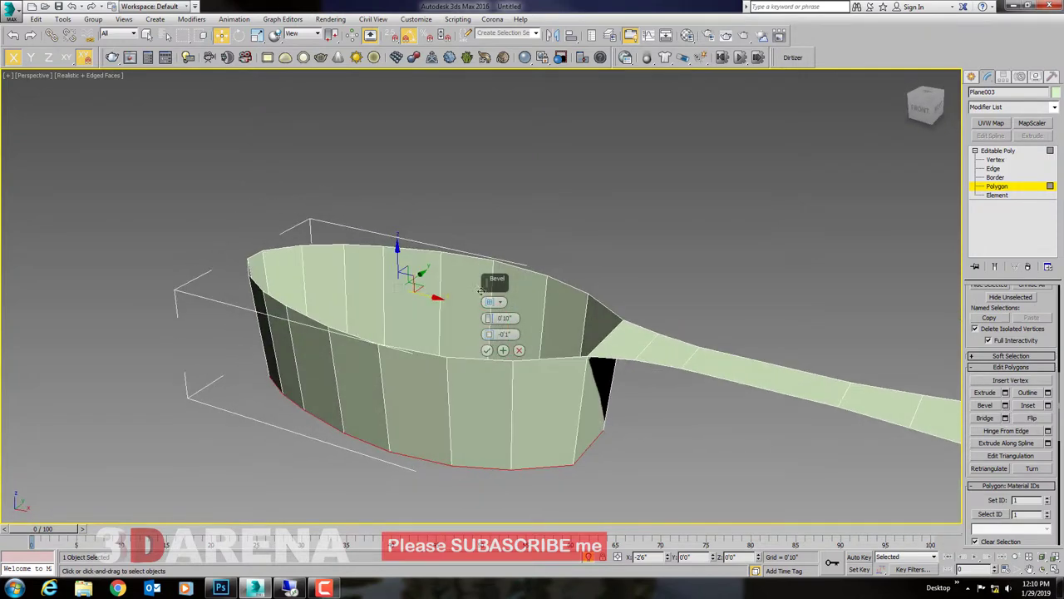
{"action": "left_click_drag", "start_coordinate": [487, 288], "coordinate": [689, 213]}
{"action": "mouse_move", "coordinate": [506, 435]}
{"action": "middle_mouse_down", "text": "alt"}
{"action": "mouse_move", "coordinate": [471, 383]}
{"action": "mouse_move", "coordinate": [496, 449]}
{"action": "mouse_move", "coordinate": [657, 317]}
{"action": "middle_mouse_up", "text": "alt"}
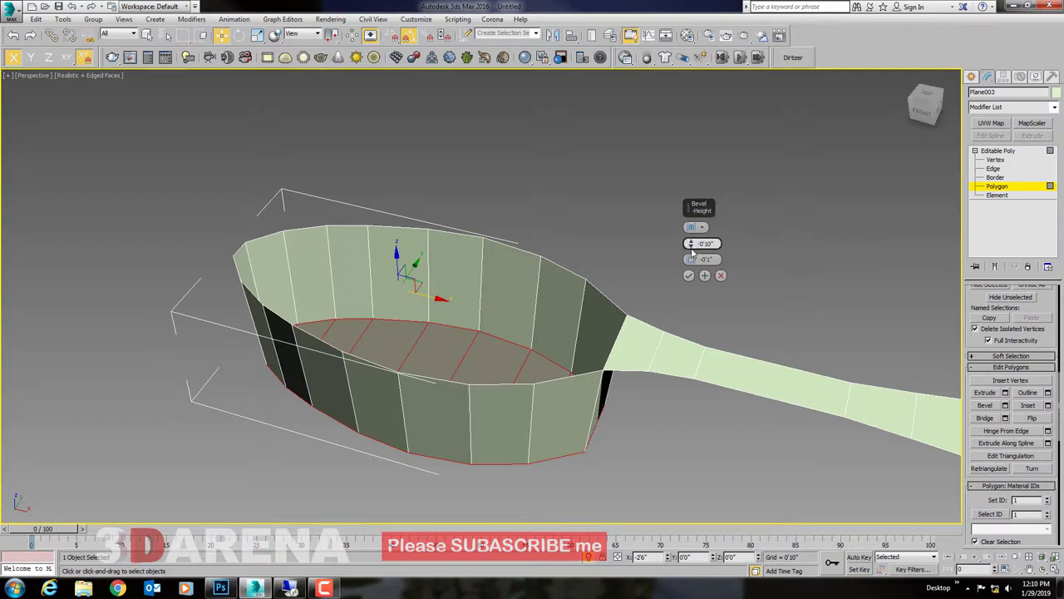
{"action": "left_click_drag", "start_coordinate": [693, 249], "coordinate": [695, 295]}
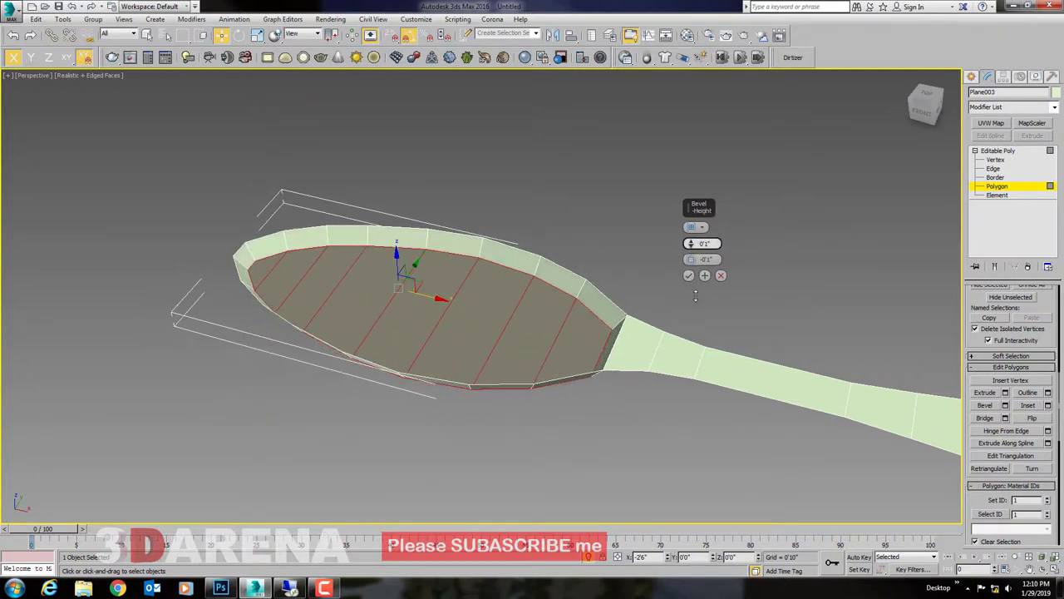
{"action": "middle_click_drag", "start_coordinate": [696, 296], "coordinate": [445, 316], "text": "alt"}
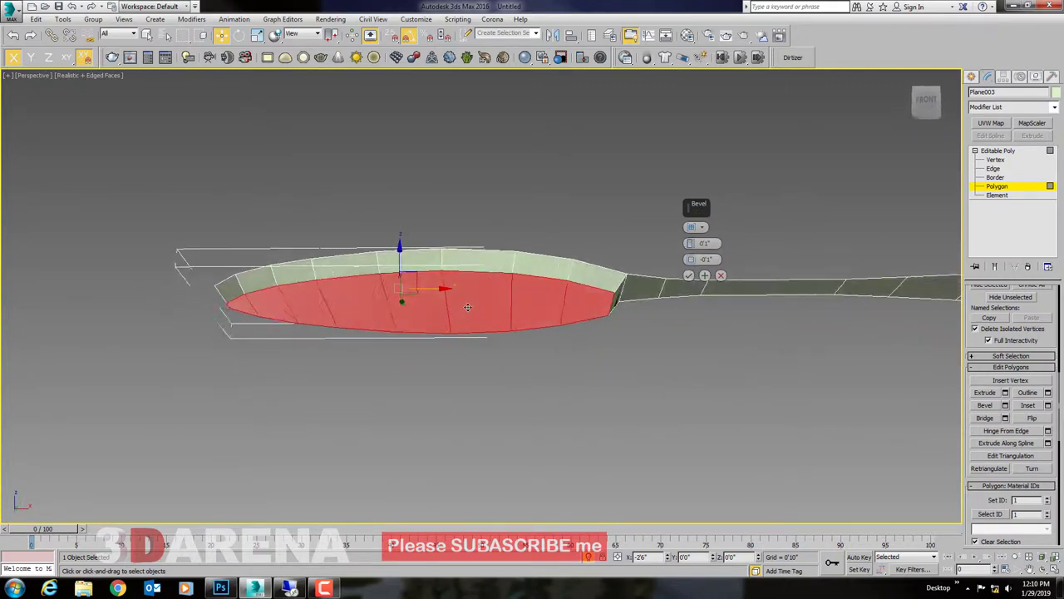
{"action": "left_click", "coordinate": [70, 75]}
{"action": "left_click", "coordinate": [89, 98]}
{"action": "mouse_move", "coordinate": [332, 282]}
{"action": "middle_mouse_down", "text": "alt"}
{"action": "mouse_move", "coordinate": [348, 289]}
{"action": "mouse_move", "coordinate": [355, 331]}
{"action": "middle_mouse_up", "text": "alt"}
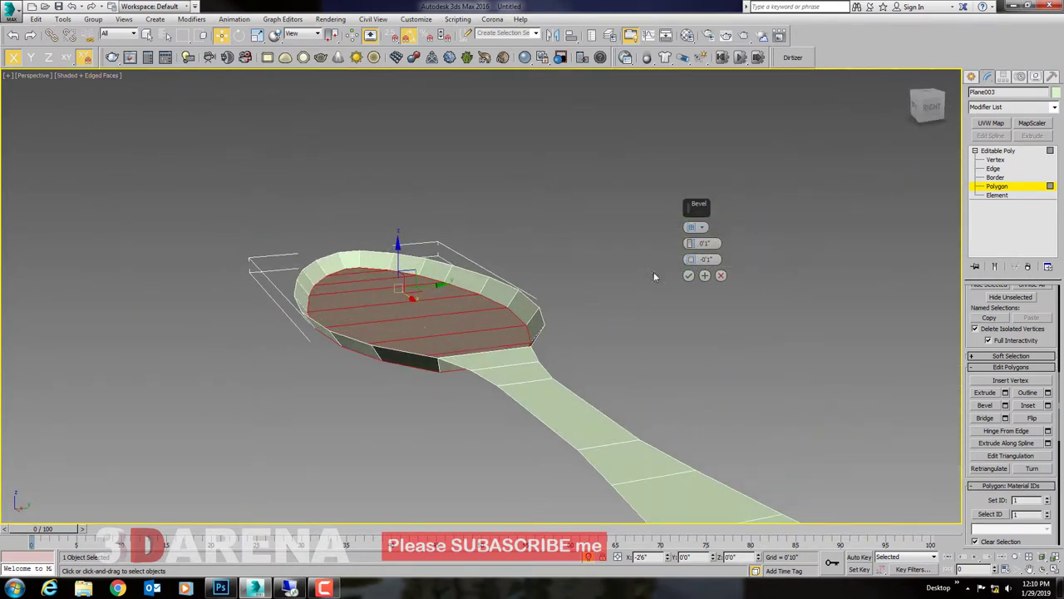
{"action": "left_click_drag", "start_coordinate": [695, 263], "coordinate": [691, 264]}
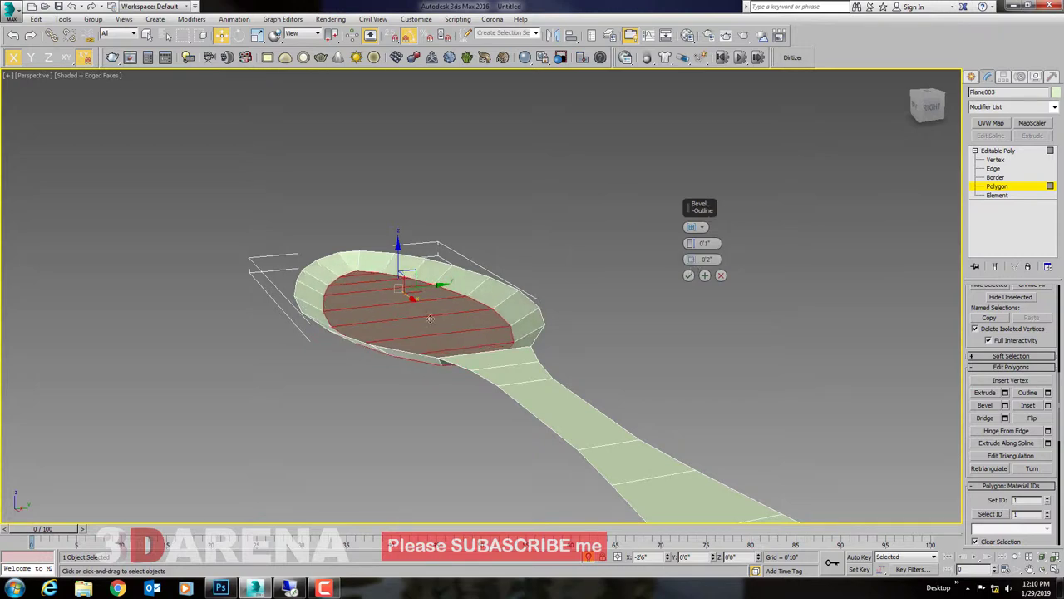
{"action": "mouse_move", "coordinate": [430, 319]}
{"action": "middle_mouse_down", "text": "alt"}
{"action": "mouse_move", "coordinate": [477, 338]}
{"action": "mouse_move", "coordinate": [390, 306]}
{"action": "middle_mouse_up", "text": "alt"}
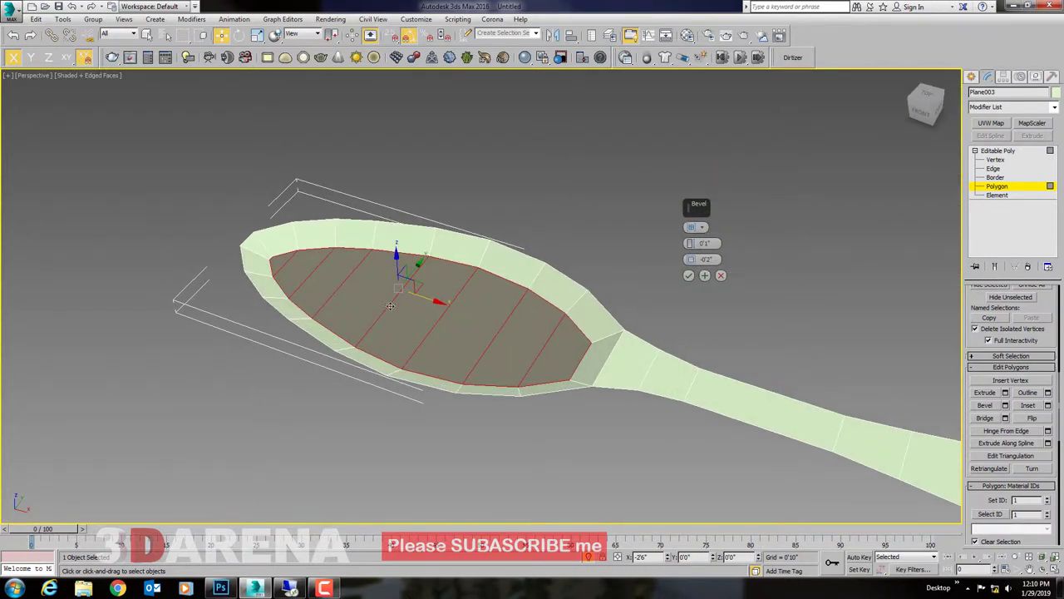
{"action": "left_click", "coordinate": [689, 277]}
Step: Start a second bevel on the bowl floor and adjust its outline amount
{"action": "middle_click_drag", "start_coordinate": [691, 278], "coordinate": [898, 428], "text": "alt"}
{"action": "scroll", "coordinate": [898, 428], "scroll_direction": "up", "scroll_amount": 3}
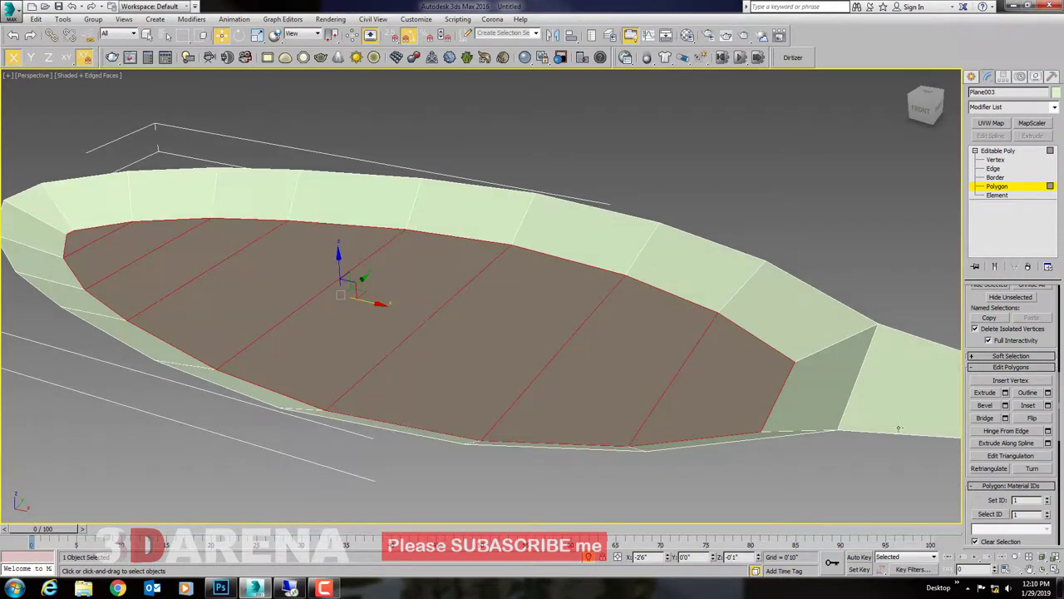
{"action": "left_click", "coordinate": [1005, 405]}
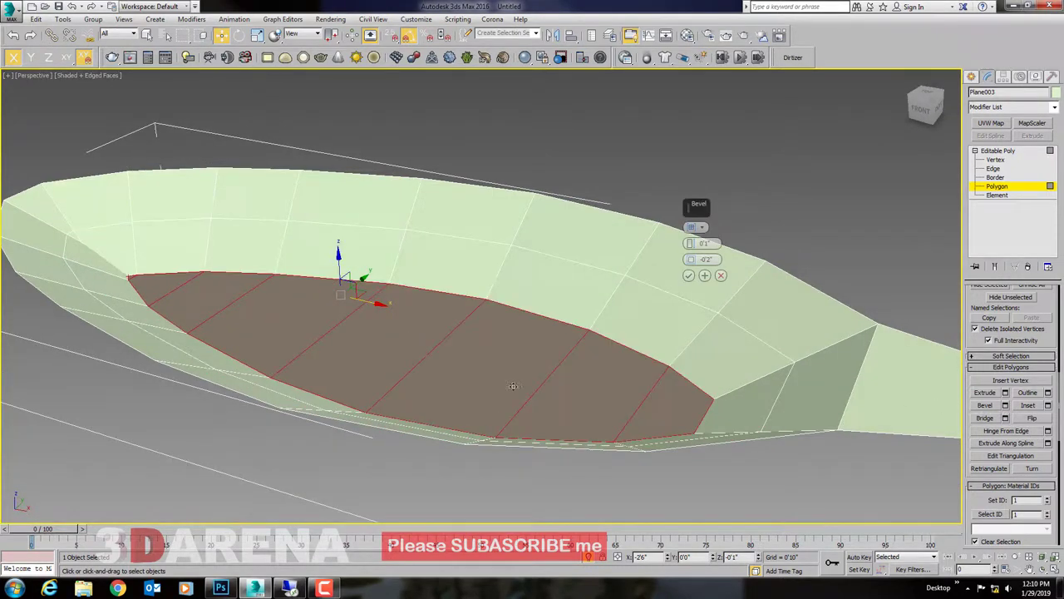
{"action": "mouse_move", "coordinate": [499, 374]}
{"action": "middle_mouse_down", "text": "alt"}
{"action": "mouse_move", "coordinate": [419, 338]}
{"action": "mouse_move", "coordinate": [657, 252]}
{"action": "middle_mouse_up", "text": "alt"}
{"action": "left_click_drag", "start_coordinate": [690, 260], "coordinate": [691, 239]}
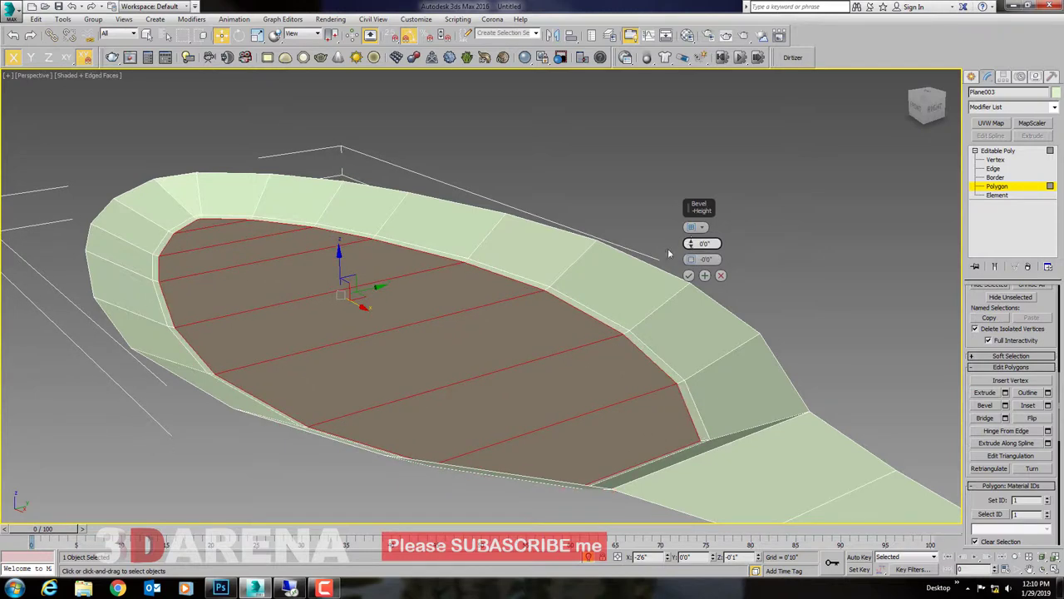
{"action": "middle_click_drag", "start_coordinate": [670, 253], "coordinate": [474, 282], "text": "alt"}
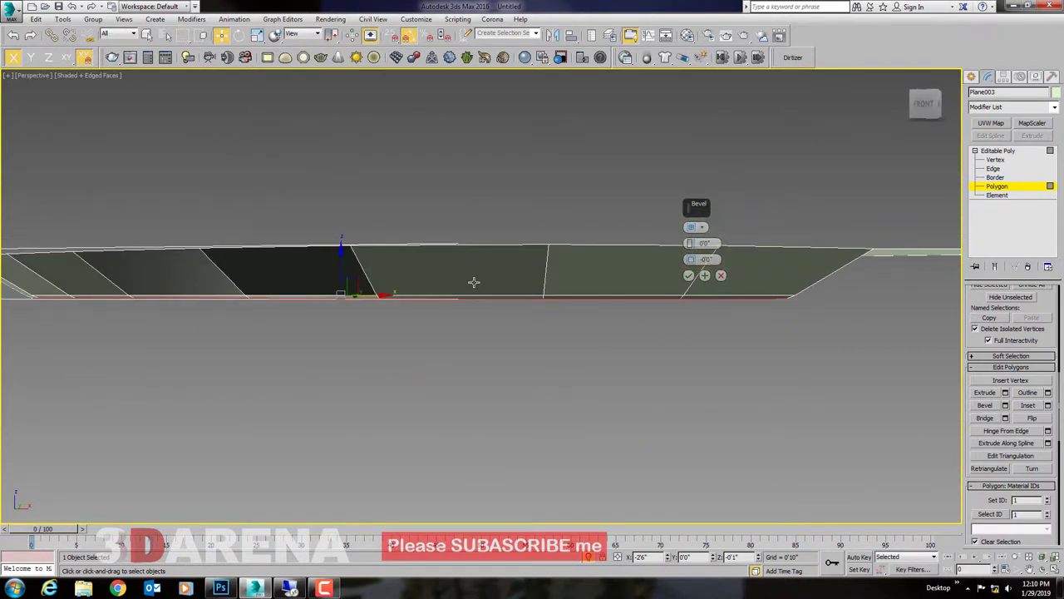
Step: Lower and slightly inset the bowl floor bevel, then commit it
{"action": "key", "text": "alt+w"}
{"action": "key", "text": "alt+w"}
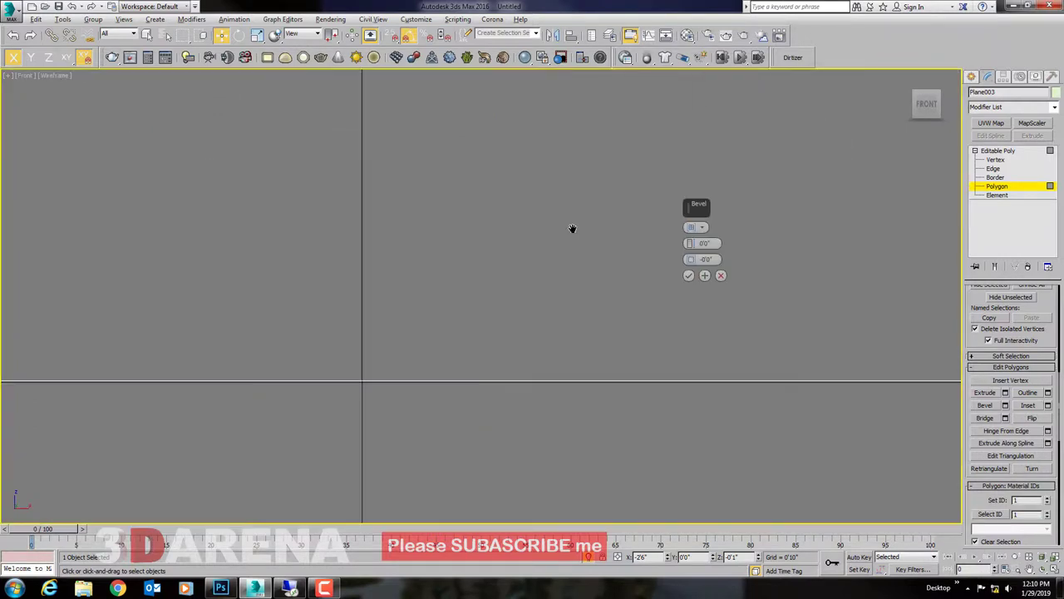
{"action": "middle_click_drag", "start_coordinate": [271, 275], "coordinate": [503, 281]}
{"action": "scroll", "coordinate": [503, 281], "scroll_direction": "up", "scroll_amount": 5}
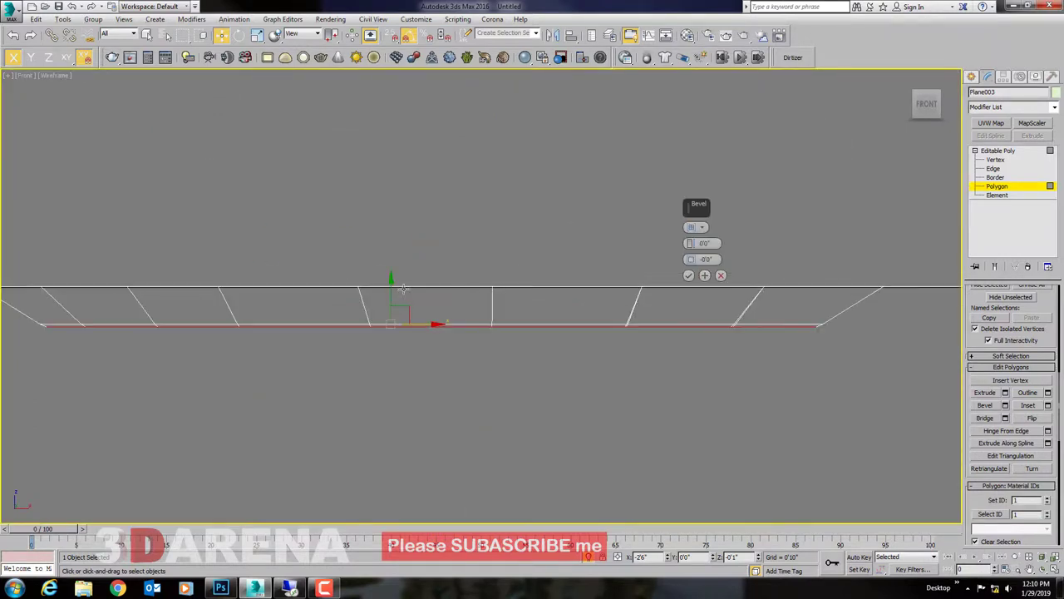
{"action": "scroll", "coordinate": [384, 296], "scroll_direction": "down", "scroll_amount": 3}
{"action": "left_click_drag", "start_coordinate": [387, 280], "coordinate": [388, 292]}
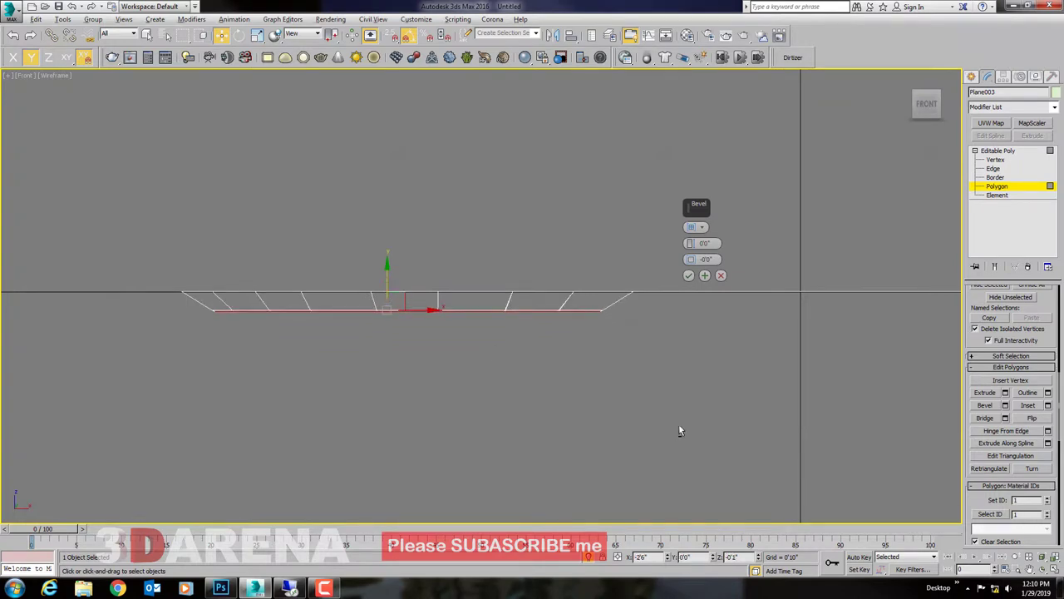
{"action": "key", "text": "alt+w"}
{"action": "key", "text": "alt+w"}
{"action": "middle_click_drag", "start_coordinate": [558, 391], "coordinate": [530, 394], "text": "alt"}
{"action": "scroll", "coordinate": [168, 159], "scroll_direction": "up", "scroll_amount": 3}
{"action": "scroll", "coordinate": [249, 204], "scroll_direction": "up", "scroll_amount": 2}
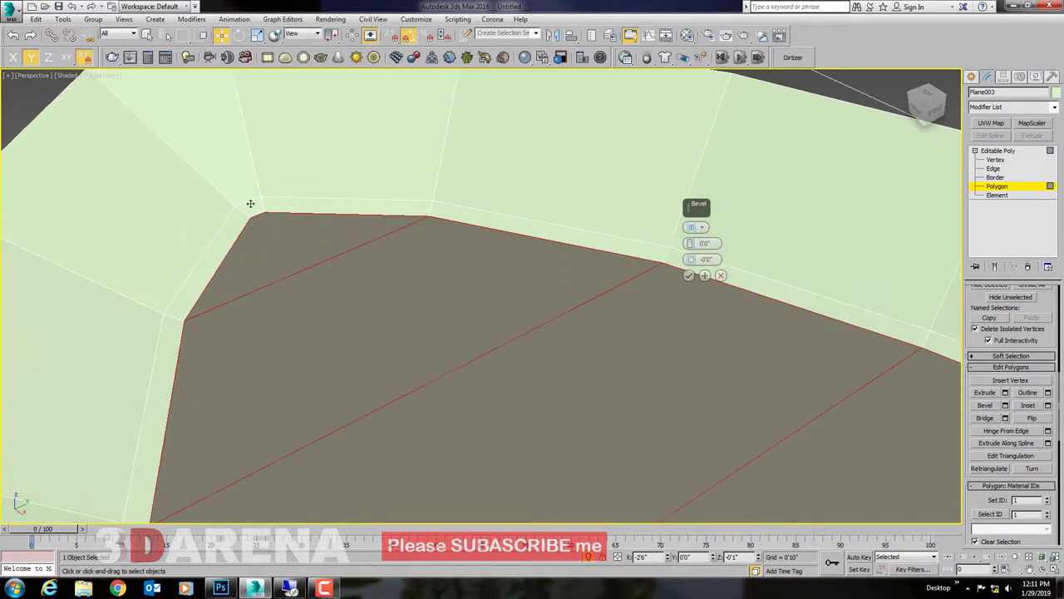
{"action": "left_click_drag", "start_coordinate": [692, 260], "coordinate": [692, 260]}
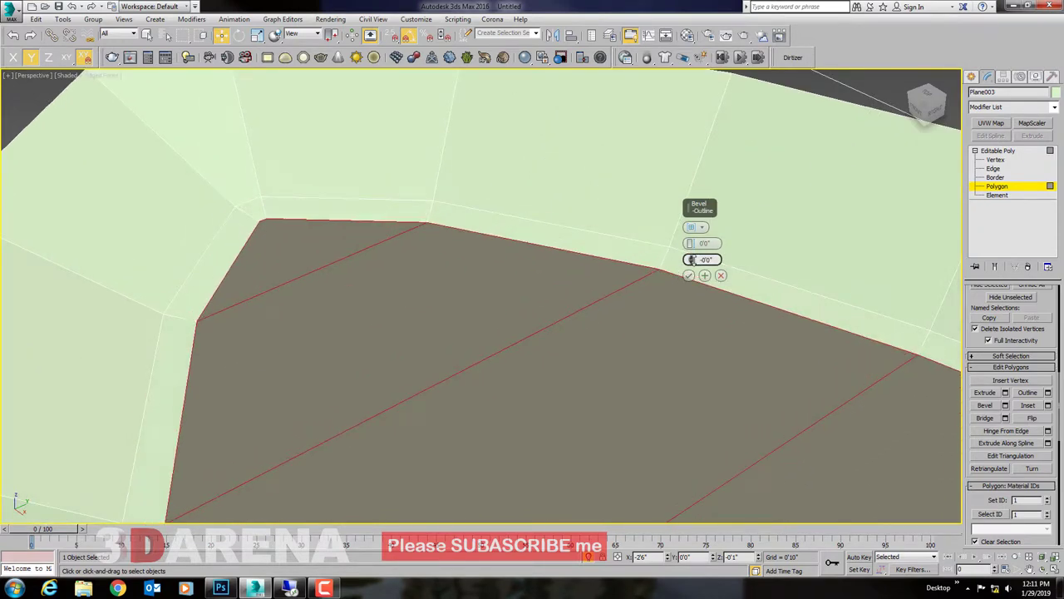
{"action": "left_click", "coordinate": [689, 275]}
Step: Show the spoon in a maximized Front viewport
{"action": "key", "text": "alt+w"}
{"action": "left_click", "coordinate": [677, 213]}
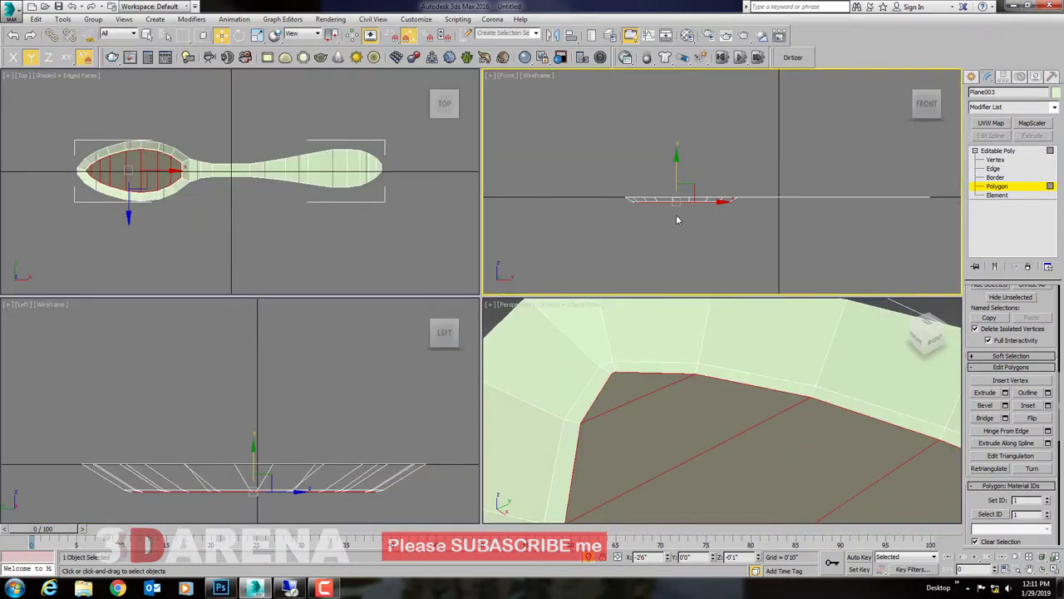
{"action": "key", "text": "alt+w"}
{"action": "scroll", "coordinate": [309, 356], "scroll_direction": "up", "scroll_amount": 3}
Step: Lower the bowl's bottom polygons on Y, scale them inward, and check them from below
{"action": "left_click_drag", "start_coordinate": [535, 274], "coordinate": [533, 296]}
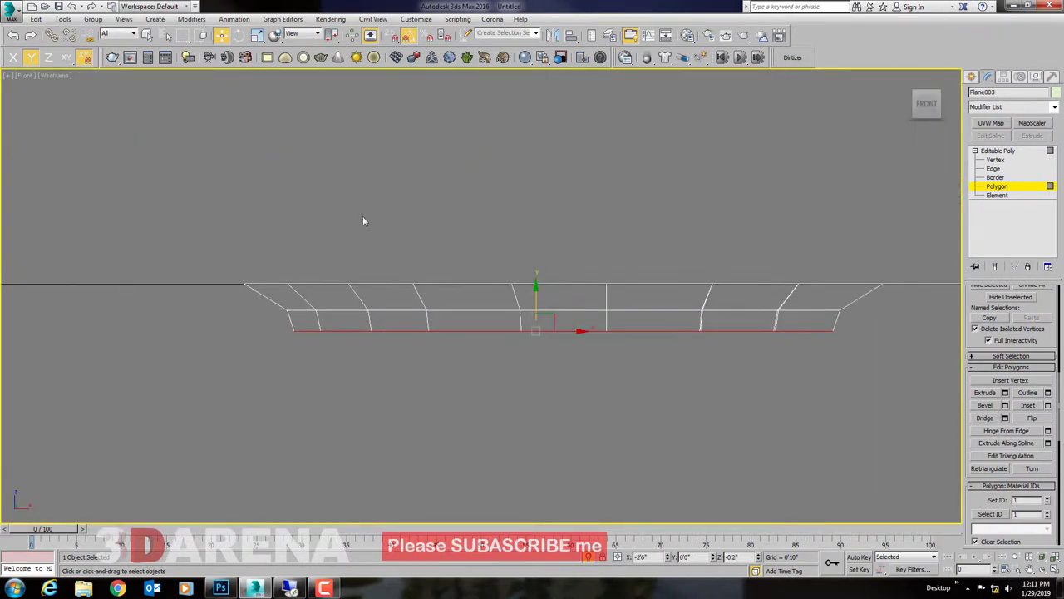
{"action": "left_click", "coordinate": [258, 36]}
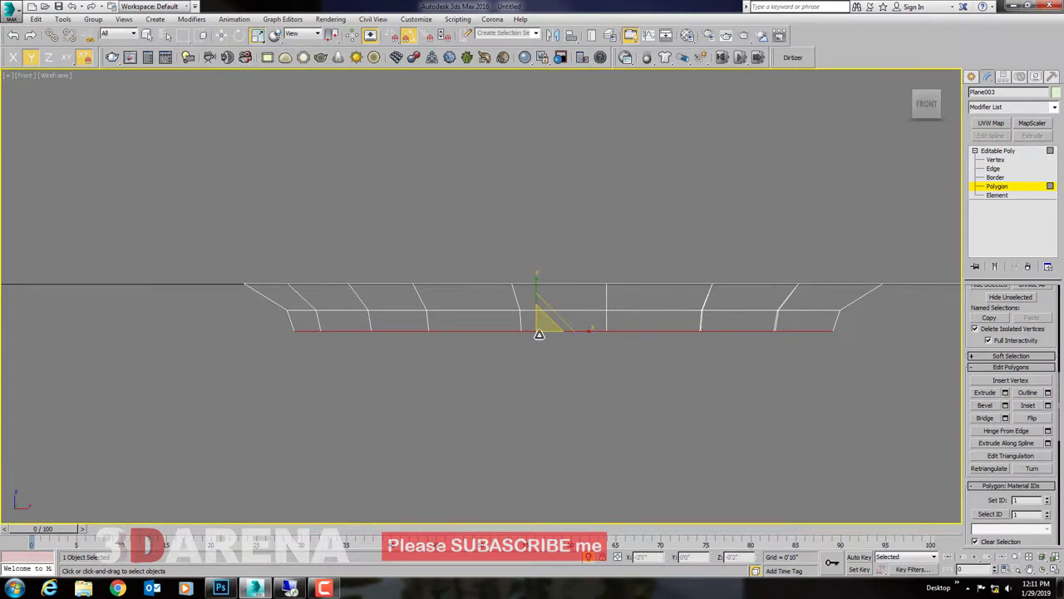
{"action": "left_click_drag", "start_coordinate": [539, 334], "coordinate": [537, 339]}
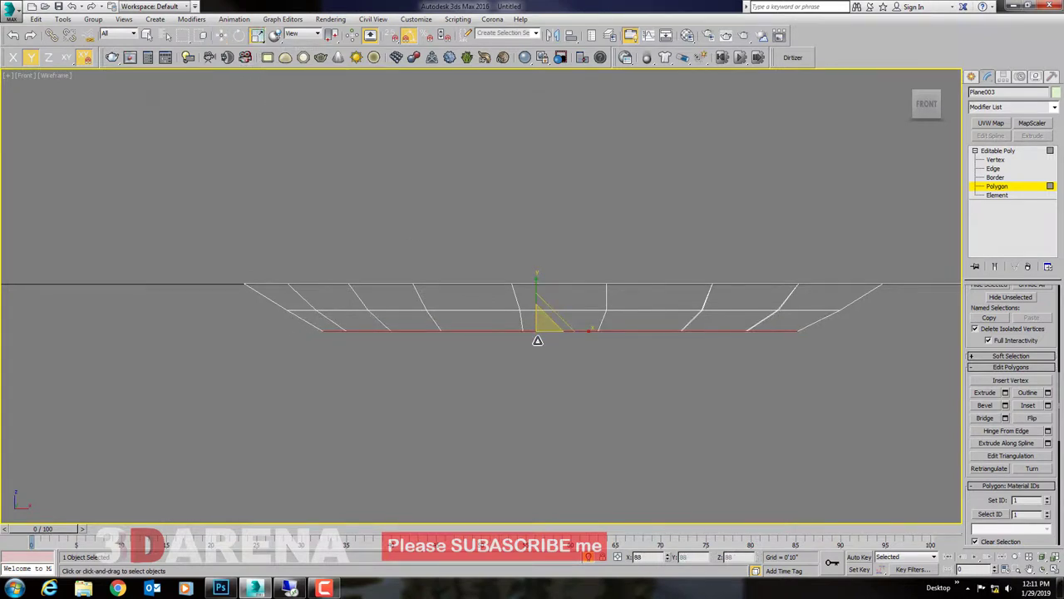
{"action": "key", "text": "alt+w"}
{"action": "right_click", "coordinate": [651, 373]}
{"action": "key", "text": "alt+w"}
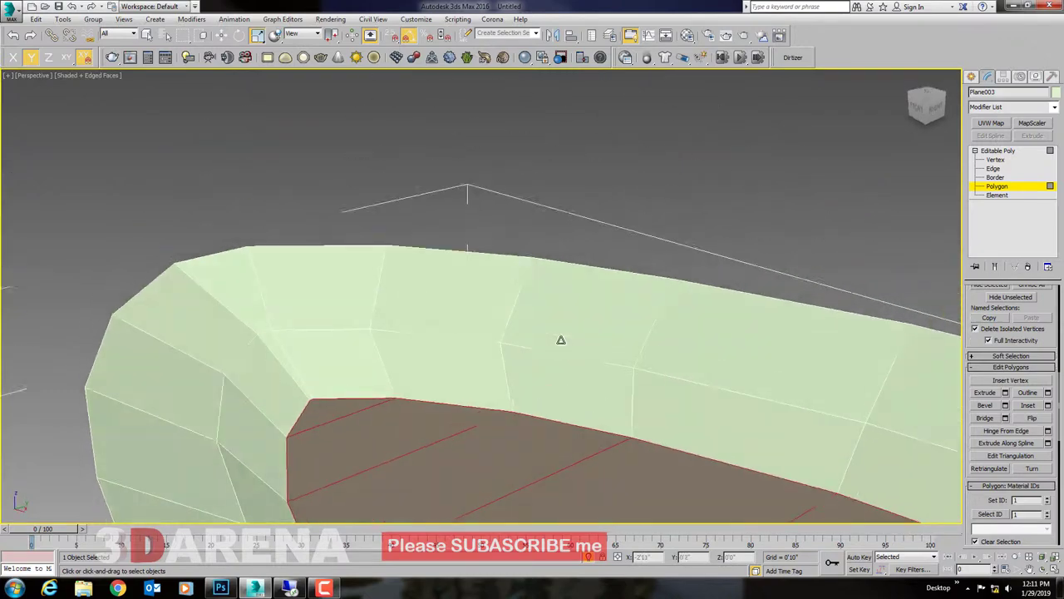
{"action": "scroll", "coordinate": [561, 340], "scroll_direction": "down", "scroll_amount": 5}
{"action": "mouse_move", "coordinate": [561, 340]}
{"action": "middle_mouse_down", "text": "alt"}
{"action": "mouse_move", "coordinate": [471, 276]}
{"action": "mouse_move", "coordinate": [502, 310]}
{"action": "middle_mouse_up", "text": "alt"}
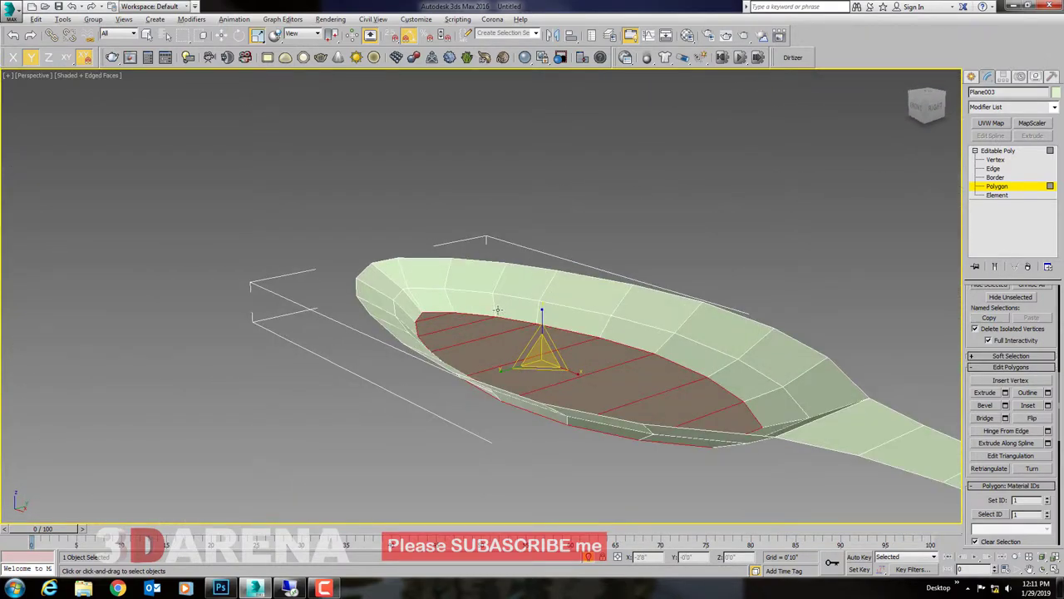
{"action": "key", "text": "alt+w"}
Step: Narrow the bowl floor to 65% of its width in the Top view
{"action": "right_click", "coordinate": [241, 225]}
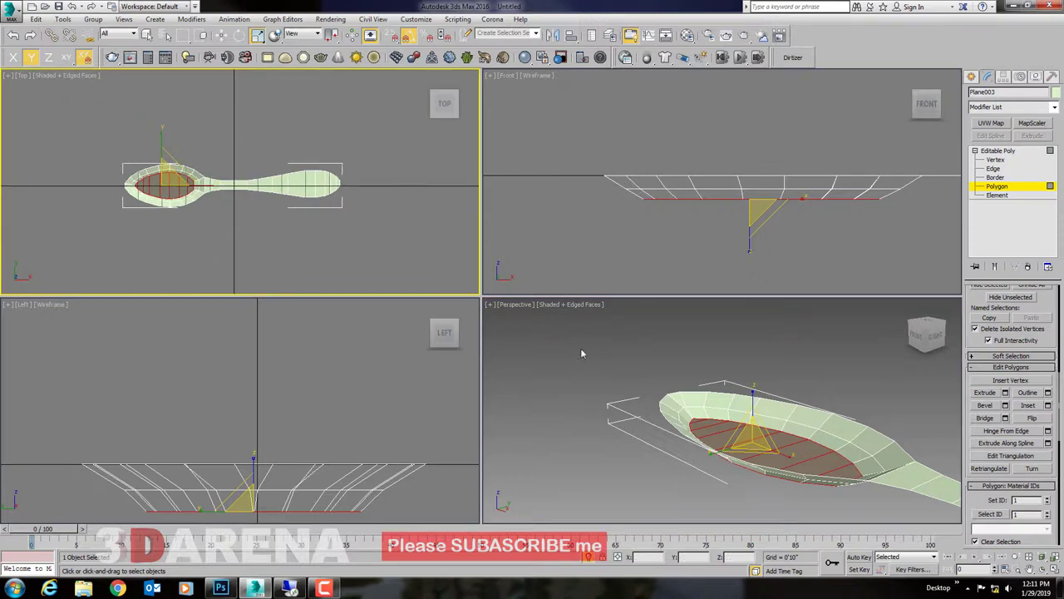
{"action": "key", "text": "alt+w"}
{"action": "scroll", "coordinate": [380, 370], "scroll_direction": "up", "scroll_amount": 3}
{"action": "scroll", "coordinate": [383, 316], "scroll_direction": "up", "scroll_amount": 2}
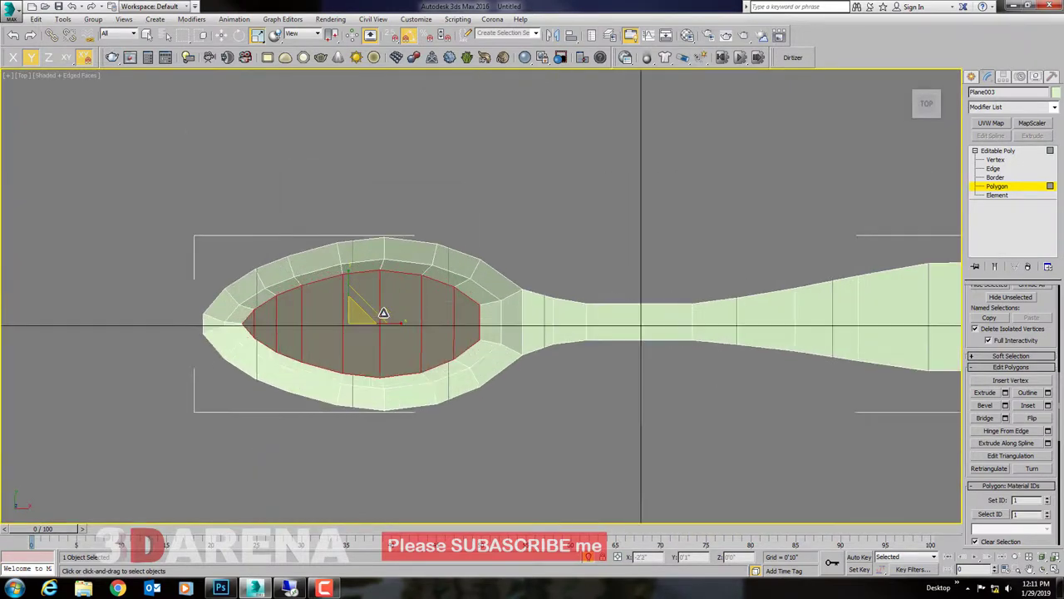
{"action": "left_click_drag", "start_coordinate": [348, 271], "coordinate": [346, 294]}
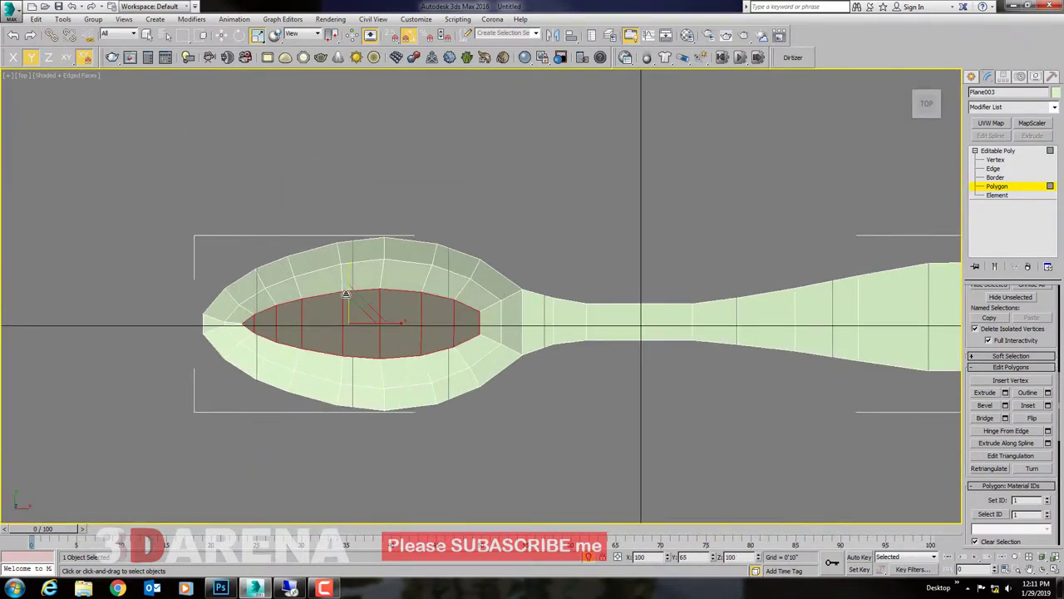
{"action": "key", "text": "alt+w"}
{"action": "right_click", "coordinate": [656, 399]}
{"action": "key", "text": "alt+w"}
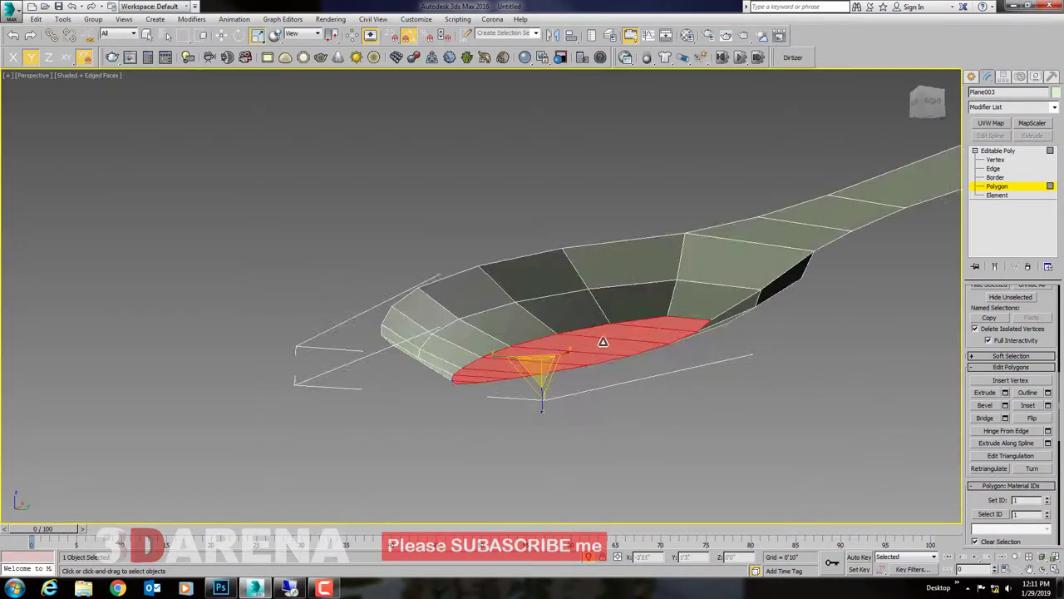
{"action": "mouse_move", "coordinate": [582, 349]}
{"action": "middle_mouse_down", "text": "alt"}
{"action": "mouse_move", "coordinate": [574, 322]}
{"action": "mouse_move", "coordinate": [543, 346]}
{"action": "mouse_move", "coordinate": [395, 320]}
{"action": "mouse_move", "coordinate": [382, 335]}
{"action": "mouse_move", "coordinate": [516, 401]}
{"action": "mouse_move", "coordinate": [648, 407]}
{"action": "mouse_move", "coordinate": [960, 101]}
{"action": "middle_mouse_up", "text": "alt"}
Step: Exit polygon editing on Plane003 and frame the whole spoon in view
{"action": "left_click", "coordinate": [971, 76]}
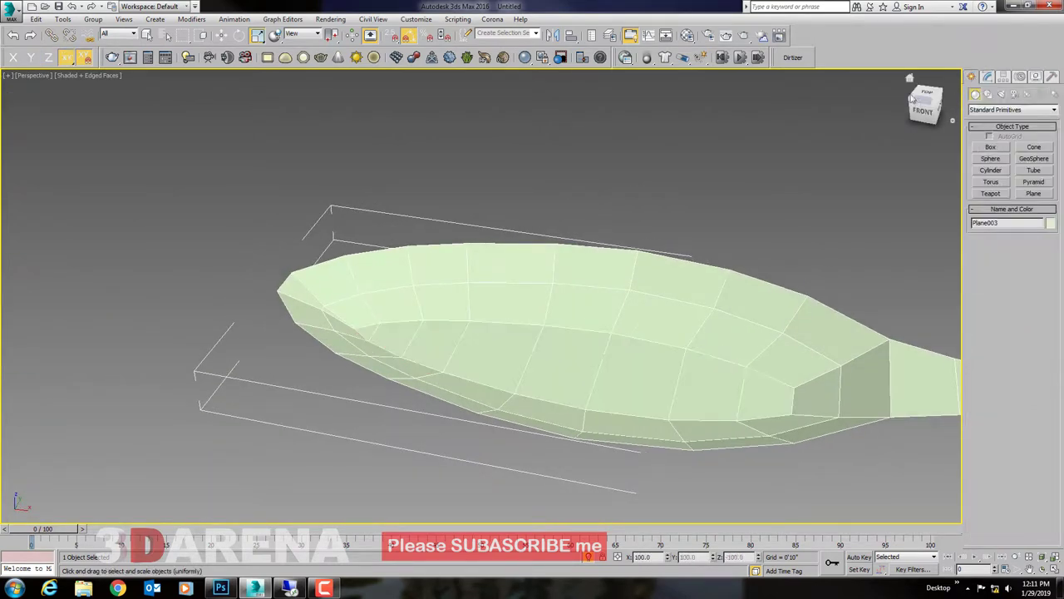
{"action": "key", "text": "w"}
{"action": "key", "text": "z"}
{"action": "mouse_move", "coordinate": [482, 301]}
{"action": "middle_mouse_down", "text": "alt"}
{"action": "mouse_move", "coordinate": [473, 332]}
{"action": "mouse_move", "coordinate": [423, 266]}
{"action": "mouse_move", "coordinate": [476, 258]}
{"action": "middle_mouse_up", "text": "alt"}
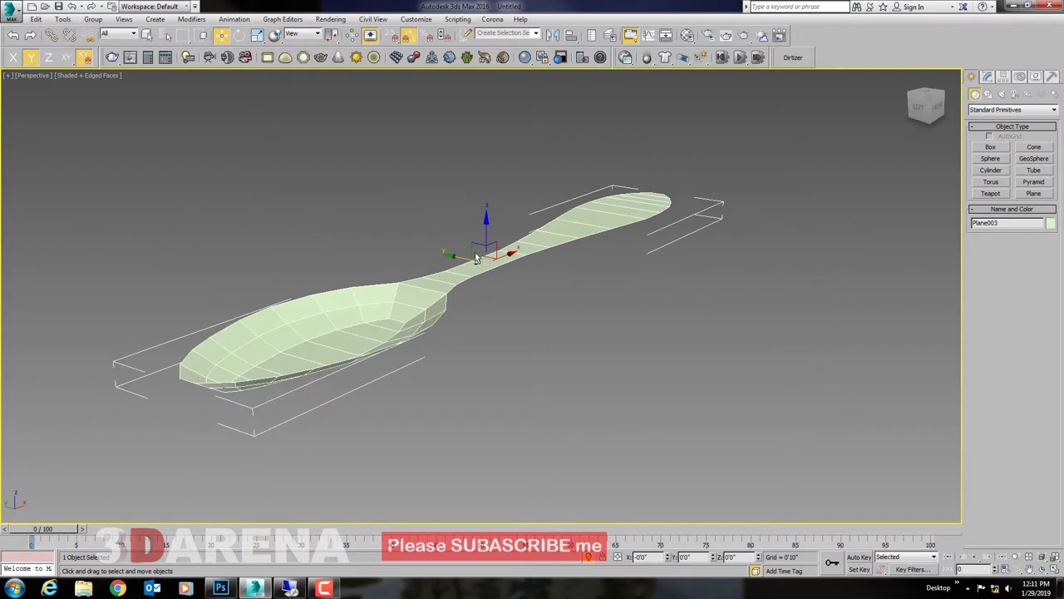
Step: Add a Shell modifier to Plane003 and lower its Outer Amount for a thin surface
{"action": "left_click", "coordinate": [987, 77]}
{"action": "left_click", "coordinate": [1004, 108]}
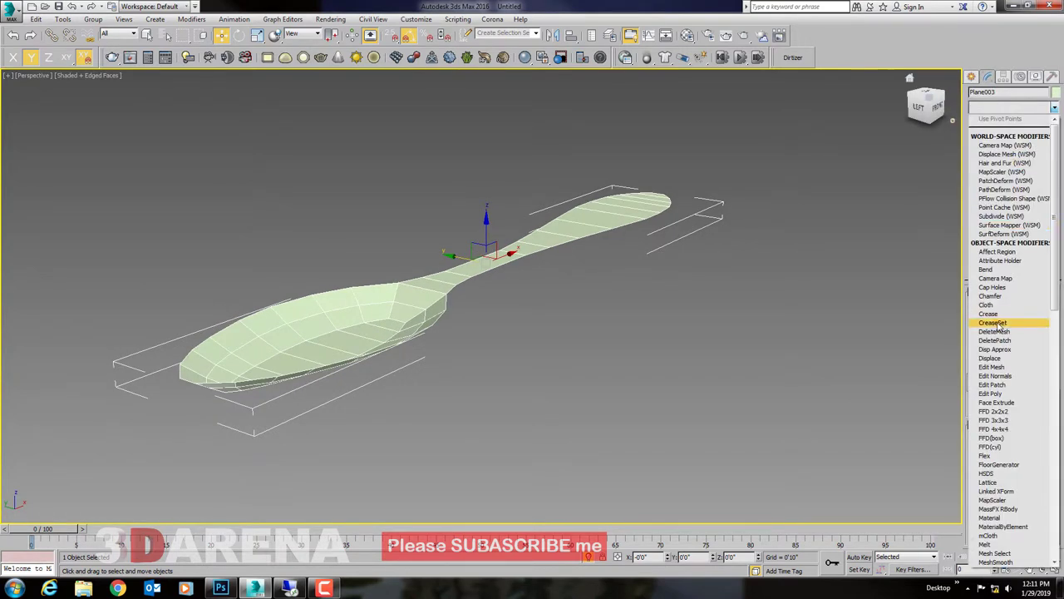
{"action": "scroll", "coordinate": [995, 327], "scroll_direction": "down", "scroll_amount": 10}
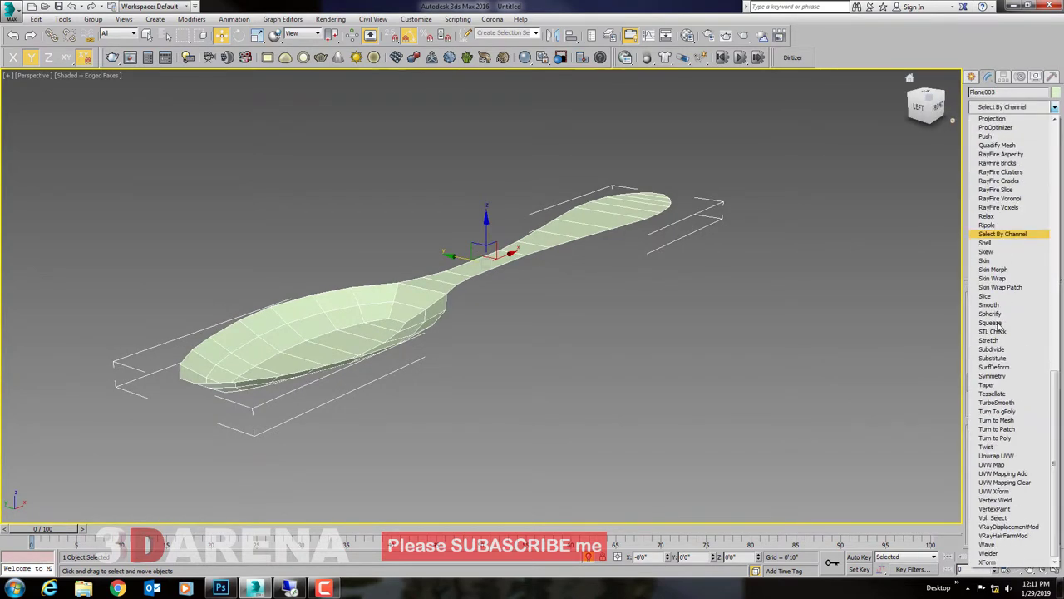
{"action": "left_click", "coordinate": [986, 250]}
{"action": "scroll", "coordinate": [446, 369], "scroll_direction": "up", "scroll_amount": 4}
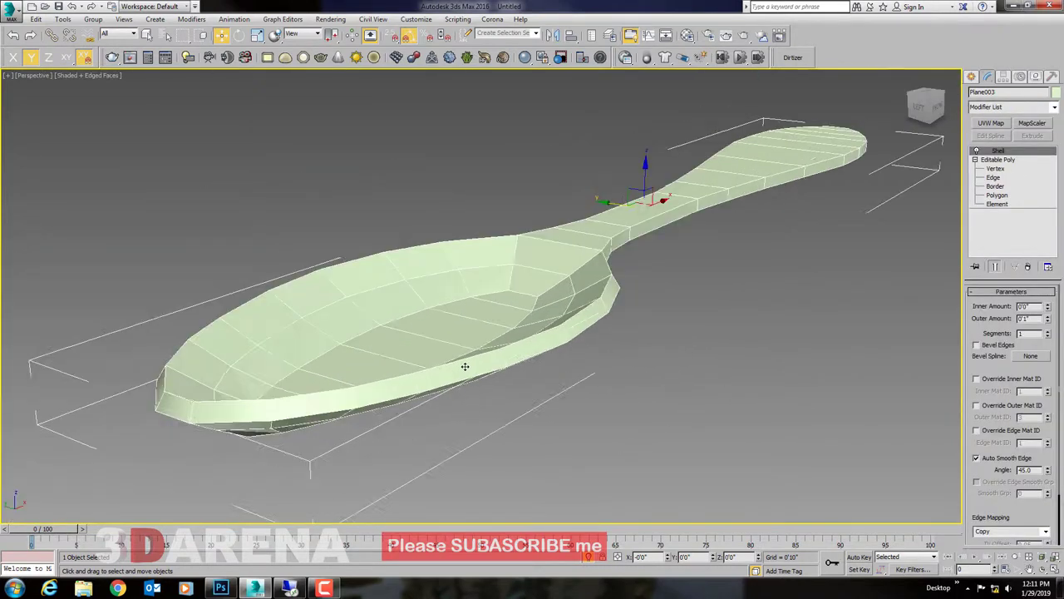
{"action": "middle_click_drag", "start_coordinate": [465, 368], "coordinate": [499, 359], "text": "alt"}
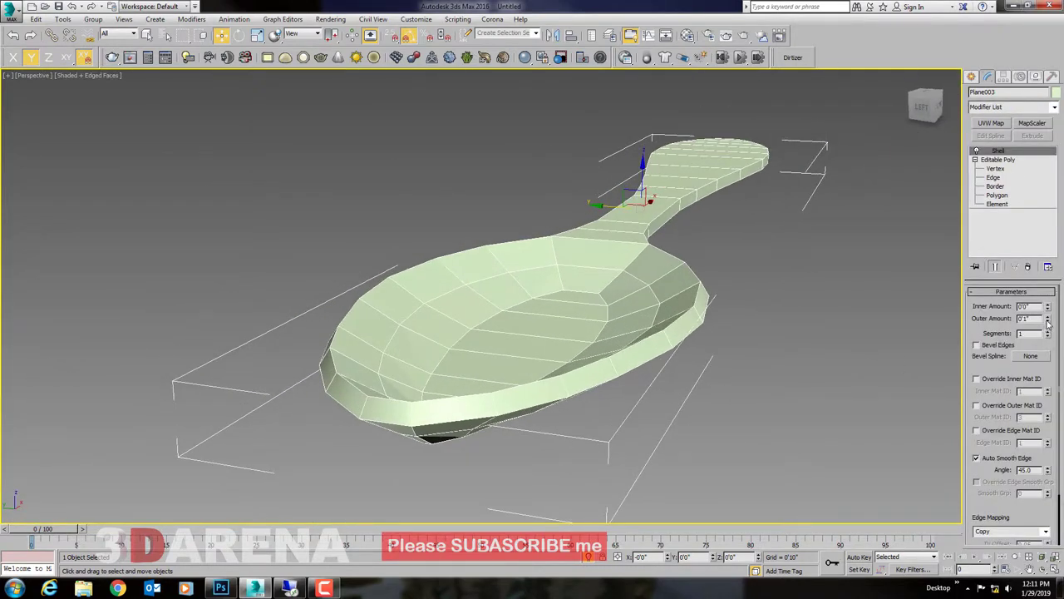
{"action": "left_click_drag", "start_coordinate": [1048, 324], "coordinate": [1044, 355]}
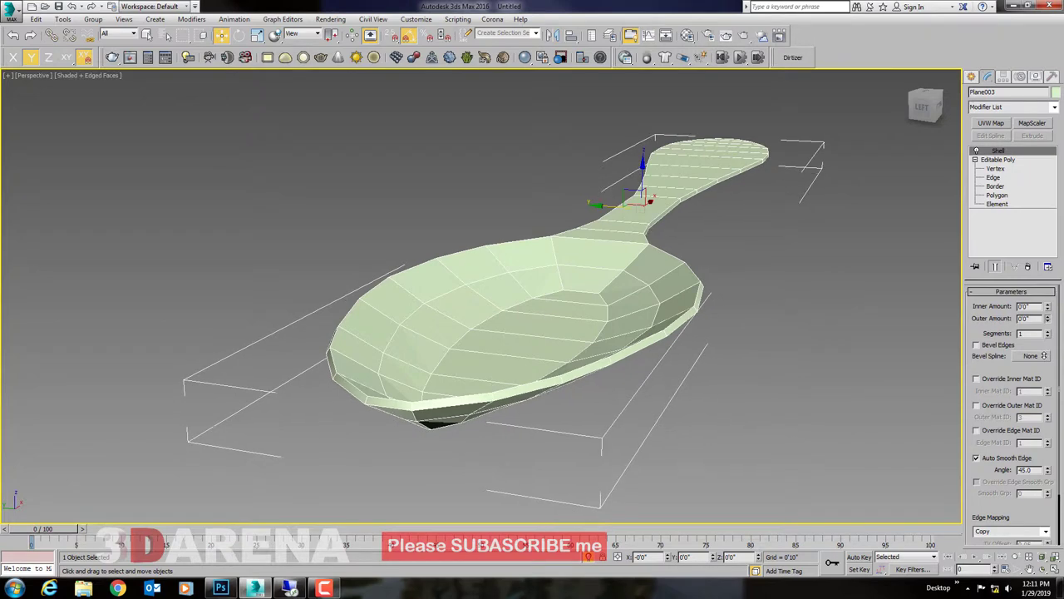
{"action": "left_click", "coordinate": [998, 107]}
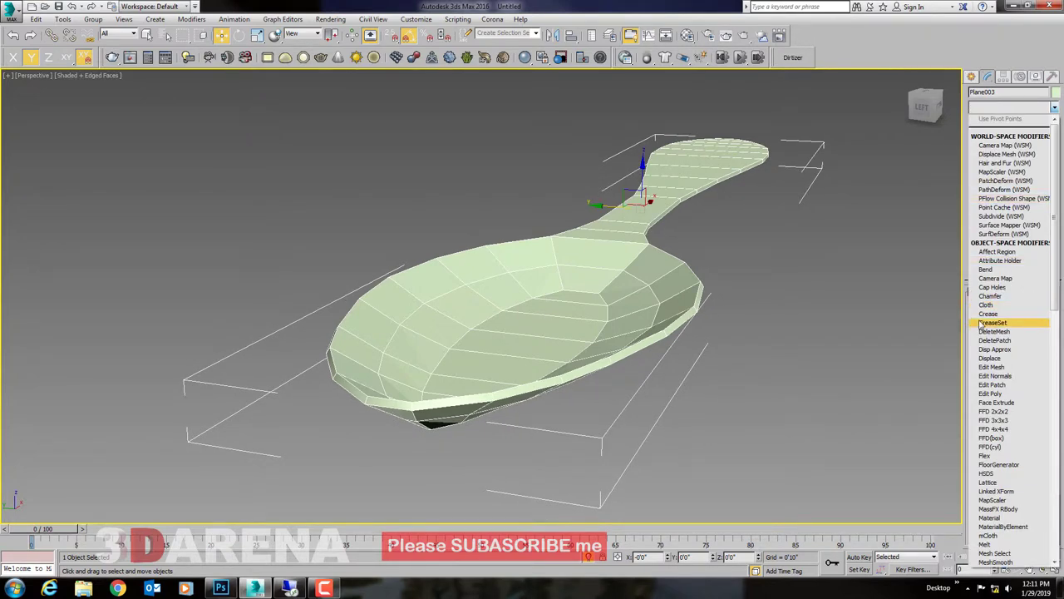
Step: Add a MeshSmooth modifier (NURMS, 2 iterations) on top of the spoon's stack
{"action": "scroll", "coordinate": [997, 311], "scroll_direction": "down", "scroll_amount": 5}
{"action": "scroll", "coordinate": [993, 275], "scroll_direction": "down", "scroll_amount": 3}
{"action": "left_click", "coordinate": [995, 181]}
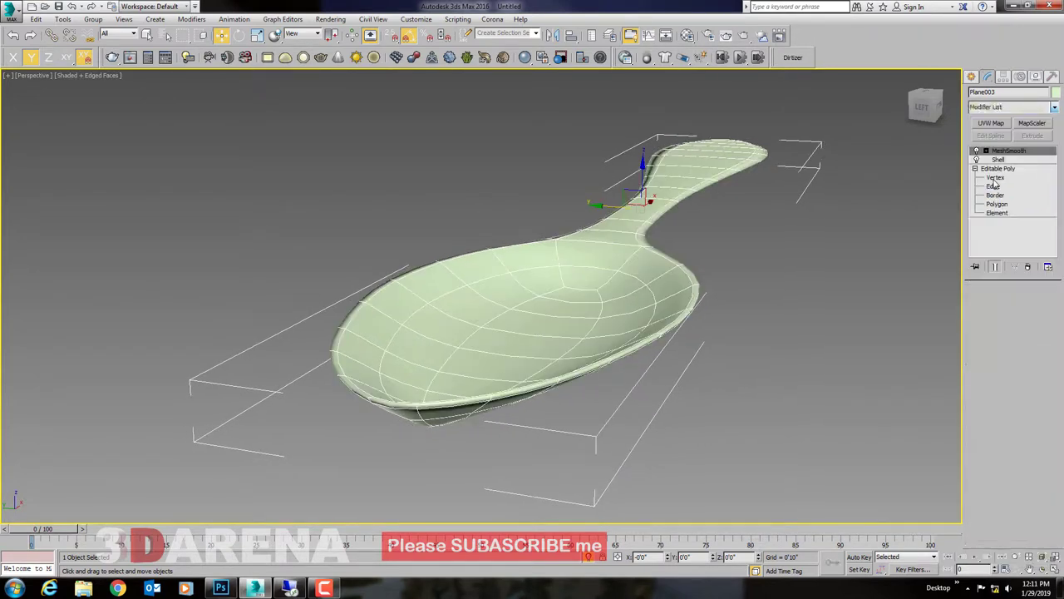
{"action": "mouse_move", "coordinate": [738, 364]}
{"action": "middle_mouse_down", "text": "alt"}
{"action": "mouse_move", "coordinate": [640, 380]}
{"action": "mouse_move", "coordinate": [742, 342]}
{"action": "mouse_move", "coordinate": [727, 389]}
{"action": "mouse_move", "coordinate": [713, 337]}
{"action": "mouse_move", "coordinate": [662, 338]}
{"action": "mouse_move", "coordinate": [686, 345]}
{"action": "mouse_move", "coordinate": [720, 332]}
{"action": "mouse_move", "coordinate": [725, 366]}
{"action": "middle_mouse_up", "text": "alt"}
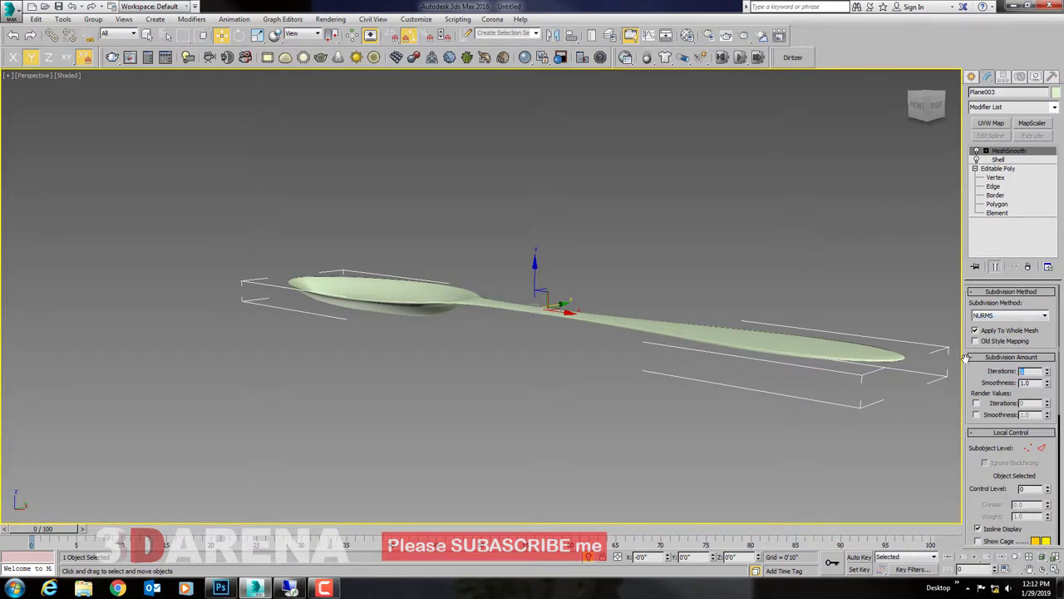
{"action": "middle_click_drag", "start_coordinate": [505, 253], "coordinate": [532, 266], "text": "alt"}
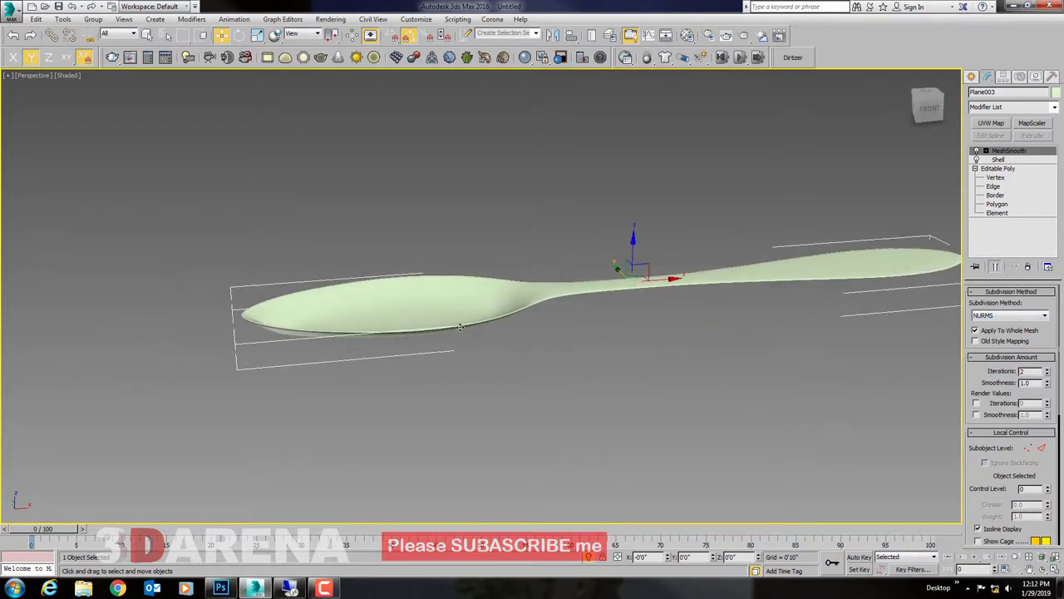
{"action": "scroll", "coordinate": [532, 266], "scroll_direction": "up", "scroll_amount": 3}
Step: Raise the Shell modifier's Outer Amount to thicken the spoon and inspect the result
{"action": "left_click", "coordinate": [999, 160]}
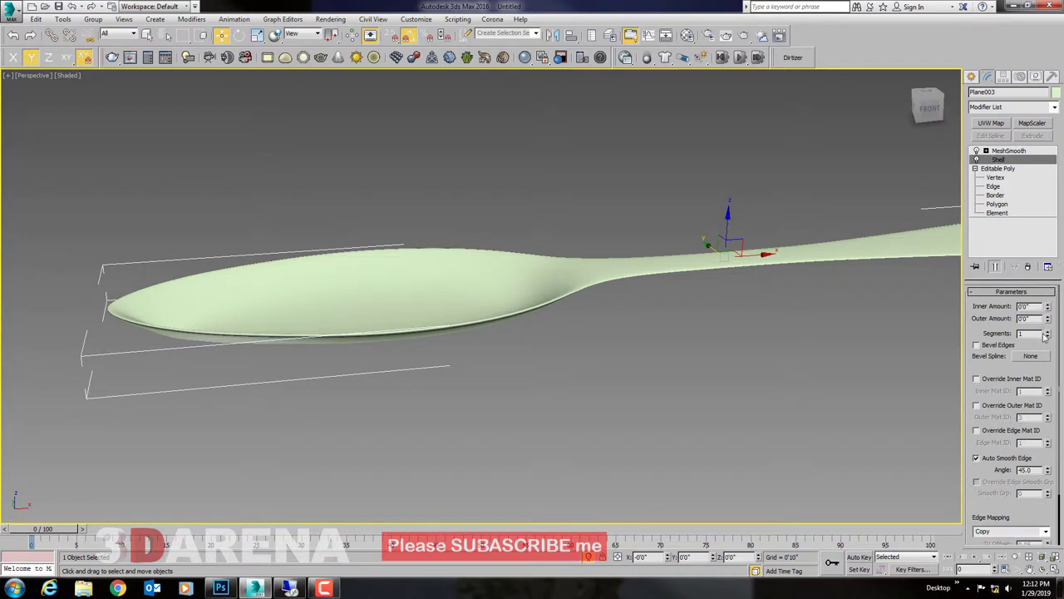
{"action": "left_click_drag", "start_coordinate": [1047, 324], "coordinate": [1045, 296]}
{"action": "mouse_move", "coordinate": [610, 326]}
{"action": "middle_mouse_down", "text": "alt"}
{"action": "mouse_move", "coordinate": [596, 306]}
{"action": "mouse_move", "coordinate": [607, 264]}
{"action": "mouse_move", "coordinate": [577, 289]}
{"action": "mouse_move", "coordinate": [621, 353]}
{"action": "mouse_move", "coordinate": [683, 342]}
{"action": "mouse_move", "coordinate": [694, 360]}
{"action": "middle_mouse_up", "text": "alt"}
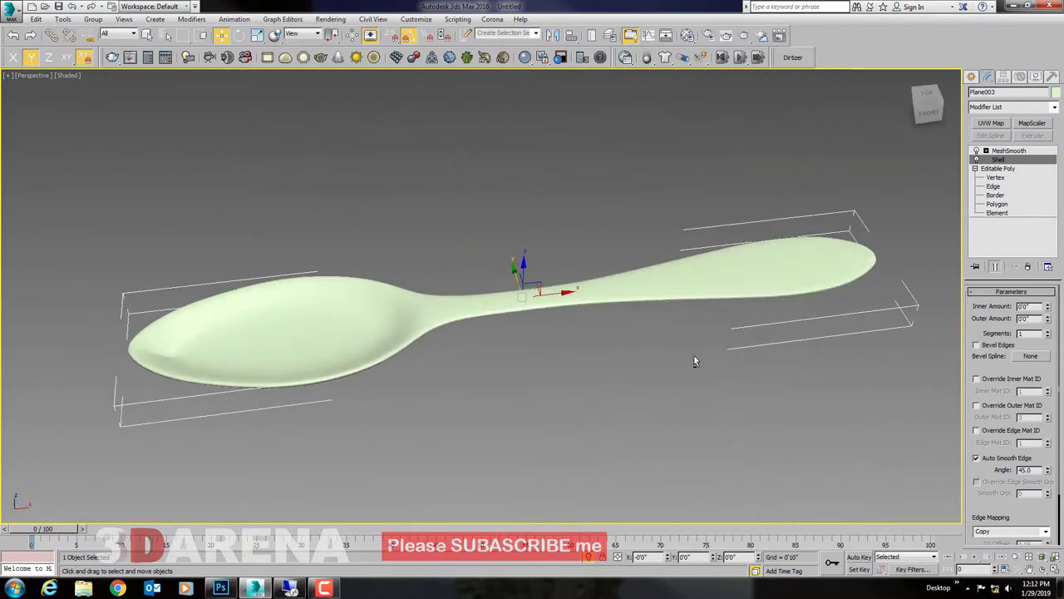
{"action": "mouse_move", "coordinate": [630, 333]}
{"action": "middle_mouse_down", "text": "alt"}
{"action": "mouse_move", "coordinate": [627, 344]}
{"action": "mouse_move", "coordinate": [637, 328]}
{"action": "mouse_move", "coordinate": [632, 358]}
{"action": "mouse_move", "coordinate": [627, 320]}
{"action": "middle_mouse_up", "text": "alt"}
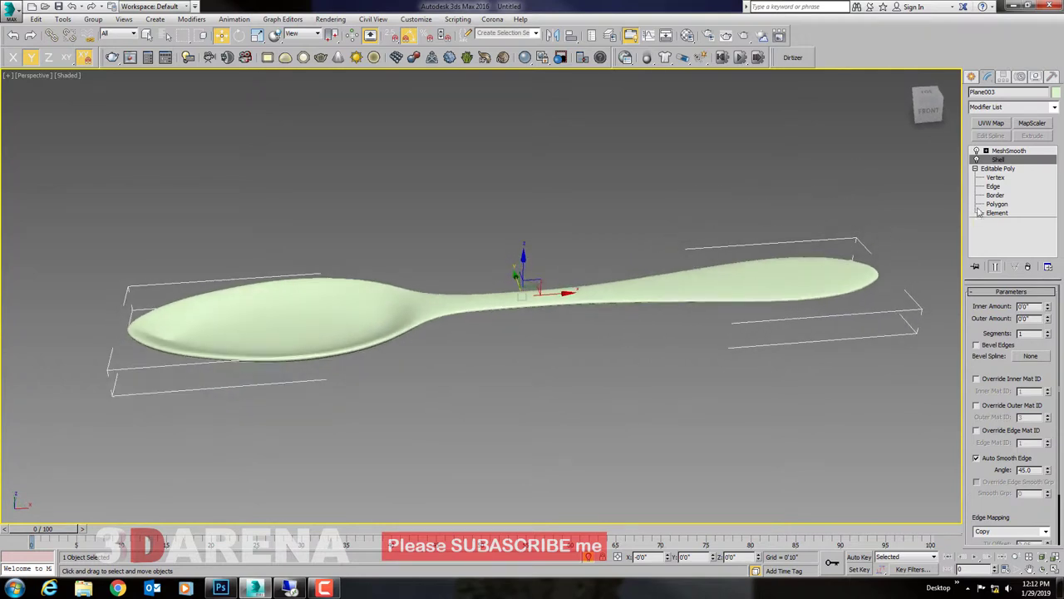
Step: Open Plane003's Editable Poly at Vertex level in a maximized Top view, nothing selected
{"action": "left_click", "coordinate": [996, 178]}
{"action": "key", "text": "alt+w"}
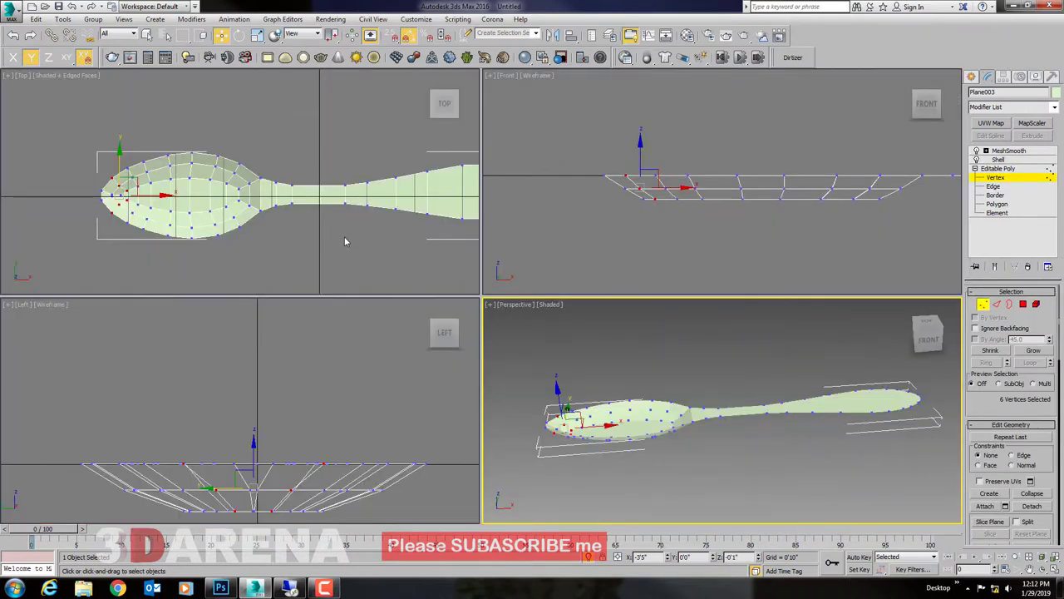
{"action": "key", "text": "alt+w"}
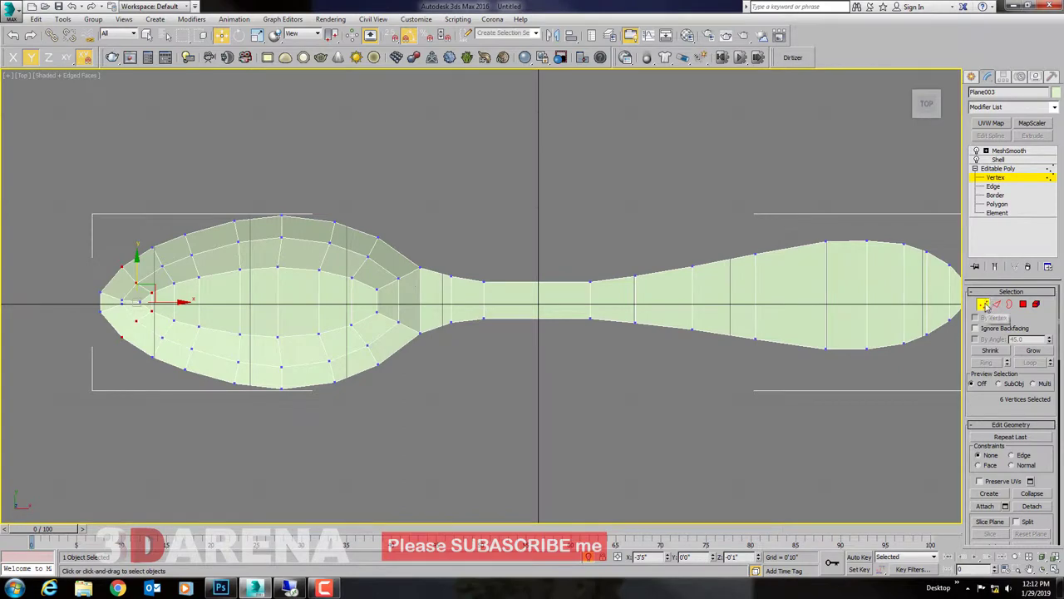
{"action": "left_click", "coordinate": [983, 306]}
{"action": "key", "text": "z"}
{"action": "left_click", "coordinate": [982, 305]}
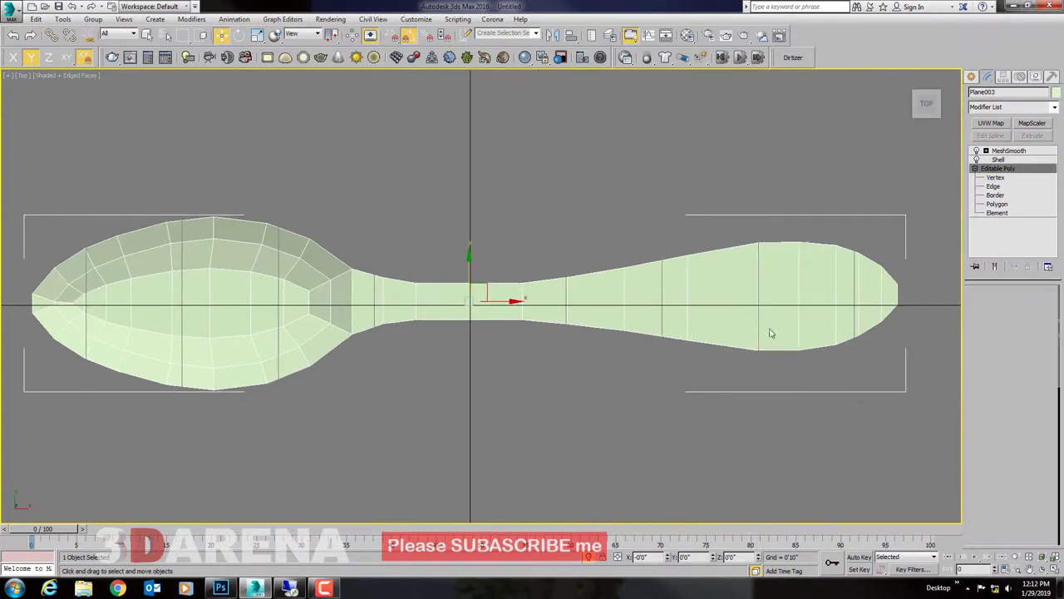
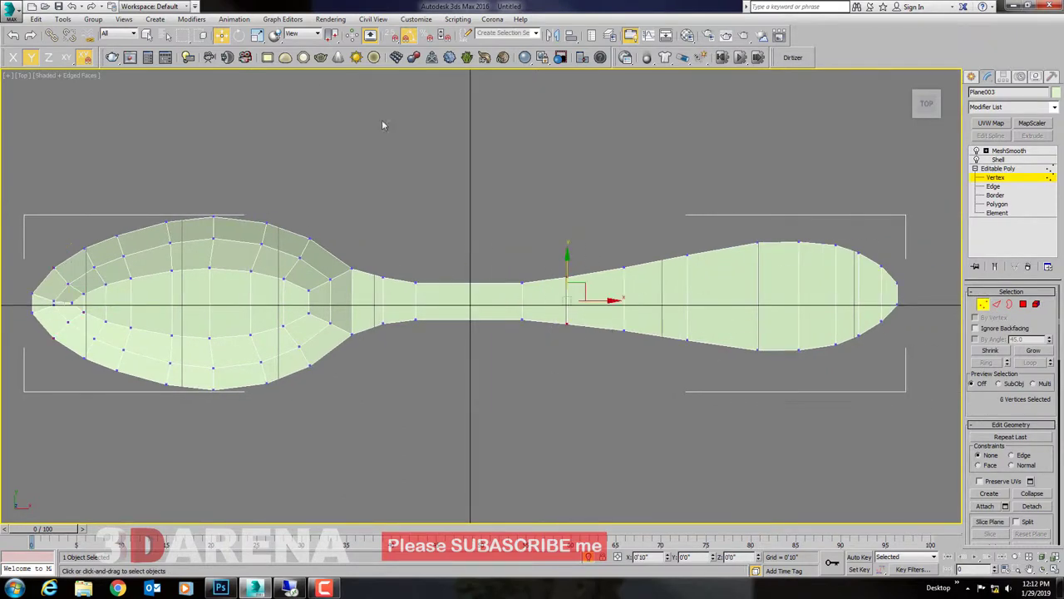
Step: Scale the handle's neck vertex pair and widening-start column narrower along Y
{"action": "left_click", "coordinate": [261, 37]}
{"action": "left_click_drag", "start_coordinate": [566, 246], "coordinate": [568, 253]}
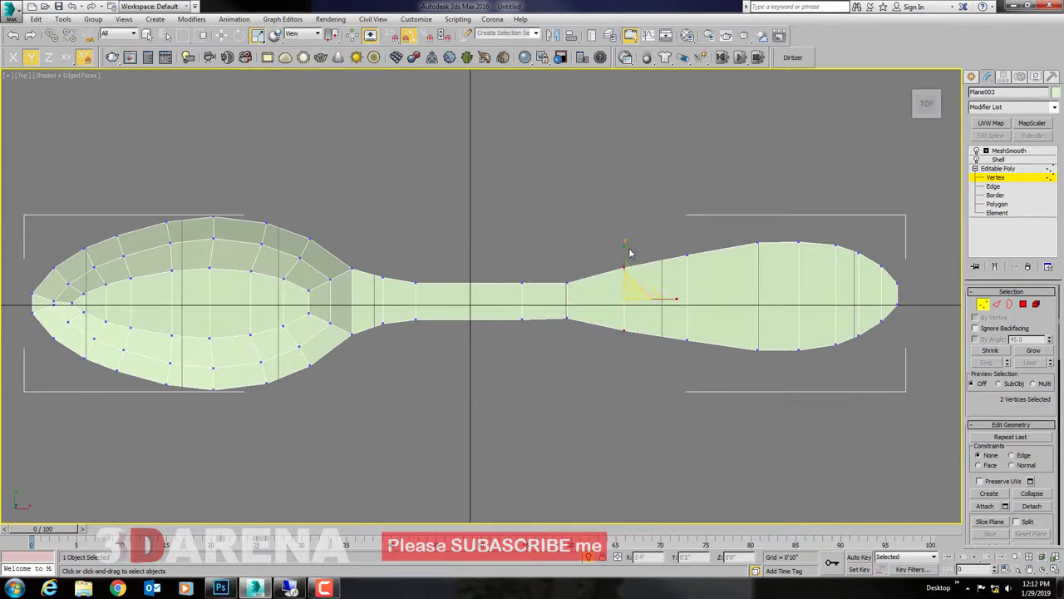
{"action": "scroll", "coordinate": [616, 158], "scroll_direction": "up", "scroll_amount": 3}
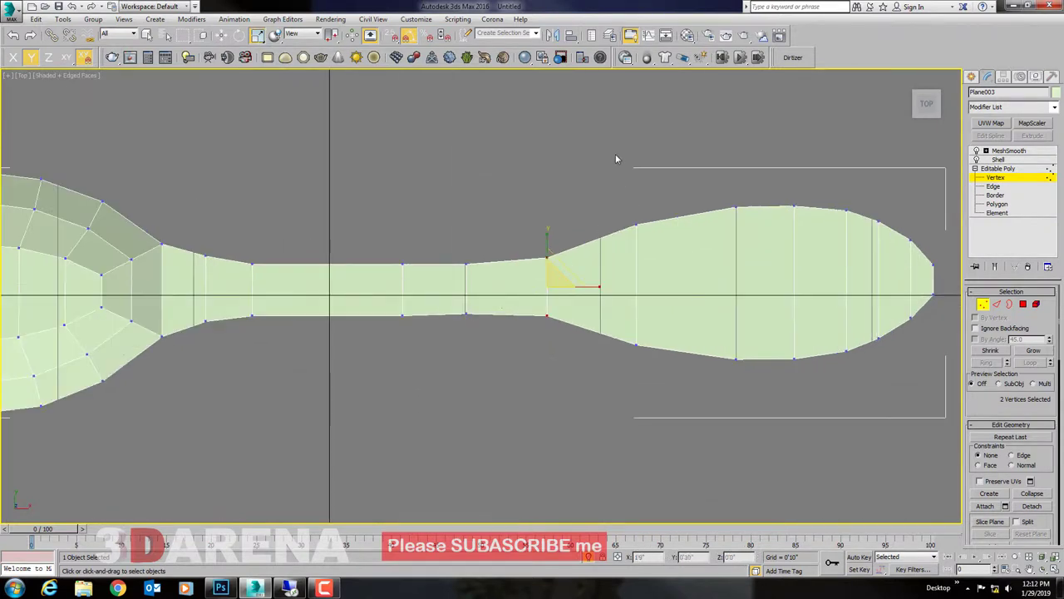
{"action": "left_click_drag", "start_coordinate": [554, 273], "coordinate": [642, 271]}
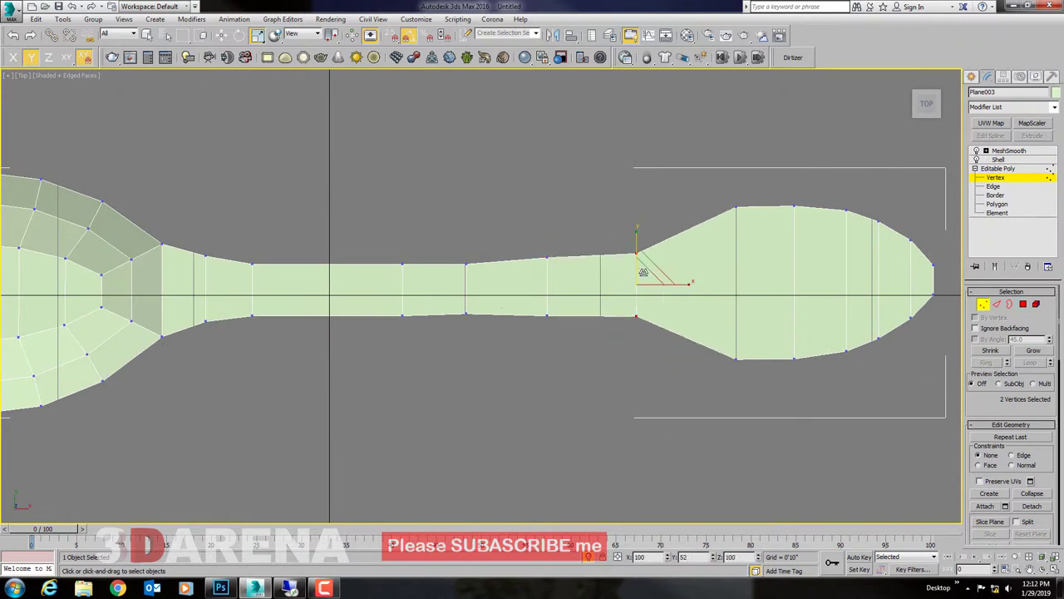
{"action": "left_click_drag", "start_coordinate": [755, 409], "coordinate": [761, 403]}
{"action": "key", "text": "r"}
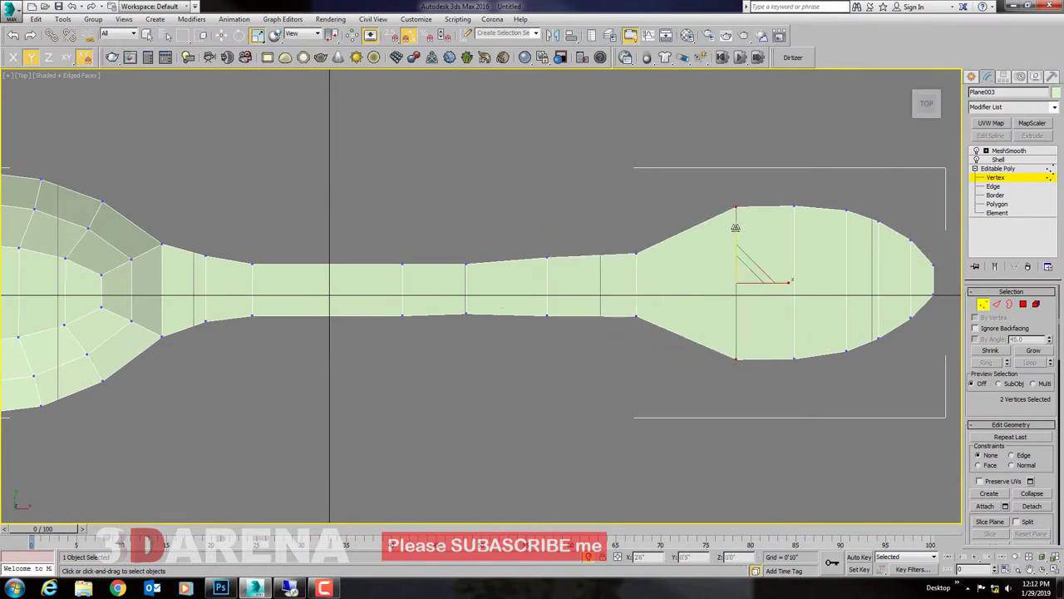
{"action": "left_click_drag", "start_coordinate": [737, 231], "coordinate": [736, 257]}
Step: Pull the bulge vertex columns toward the centre line, one to 80% width
{"action": "left_click_drag", "start_coordinate": [770, 171], "coordinate": [800, 371]}
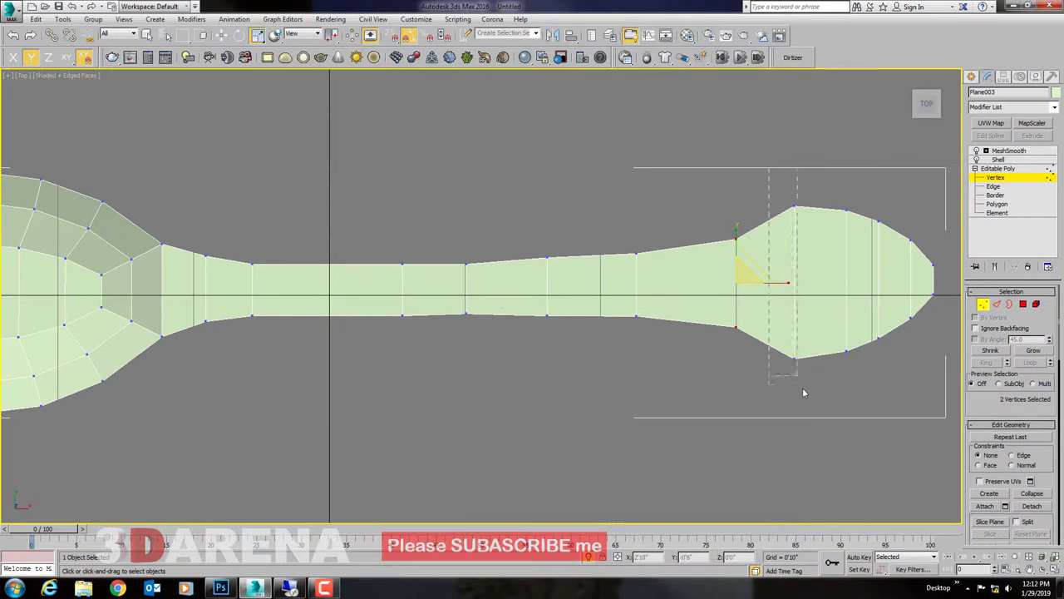
{"action": "left_click_drag", "start_coordinate": [798, 239], "coordinate": [793, 259]}
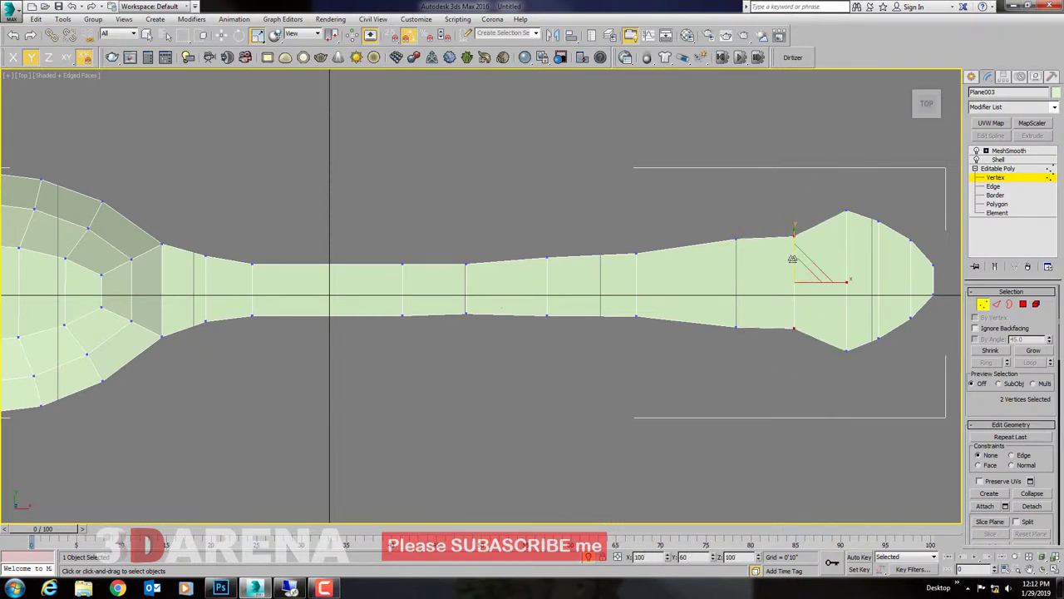
{"action": "left_click_drag", "start_coordinate": [704, 209], "coordinate": [761, 384]}
{"action": "left_click_drag", "start_coordinate": [736, 230], "coordinate": [737, 238]}
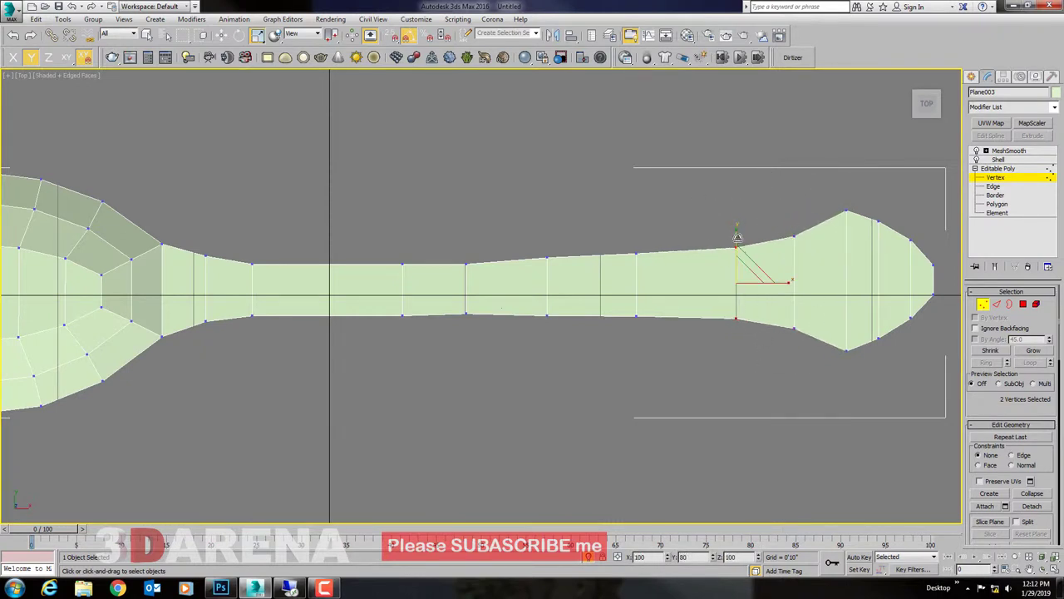
{"action": "left_click_drag", "start_coordinate": [835, 176], "coordinate": [860, 391]}
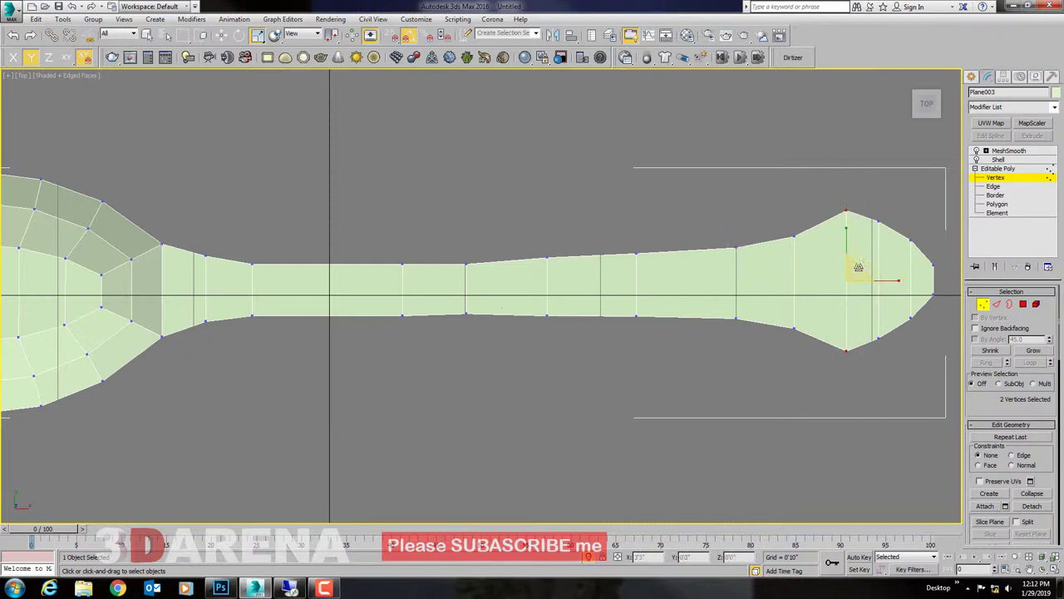
{"action": "left_click_drag", "start_coordinate": [846, 234], "coordinate": [848, 253]}
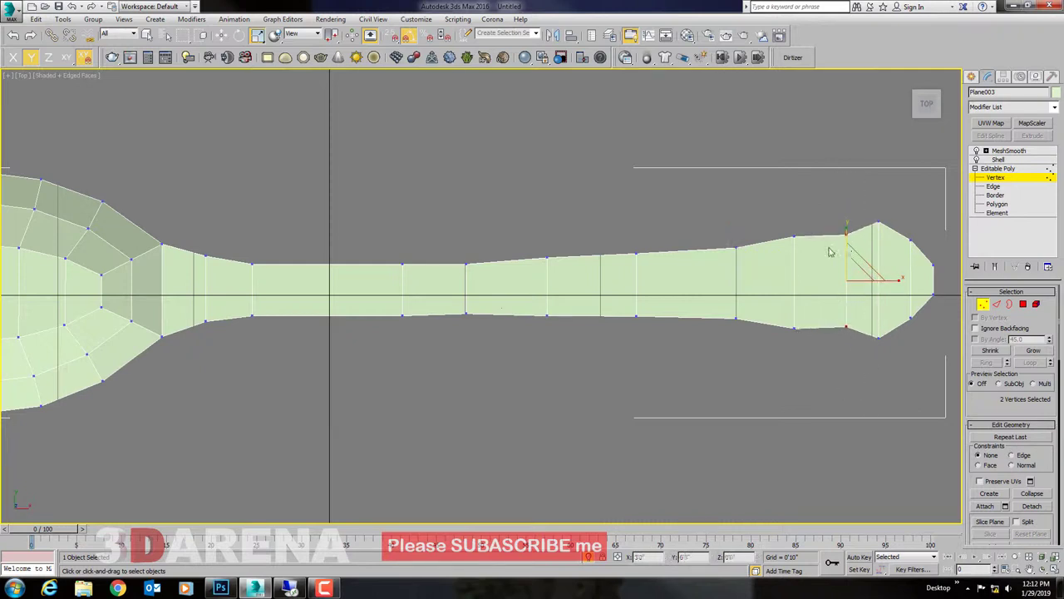
Step: Narrow the end-bulge and near-tip vertex columns toward the centre line
{"action": "left_click", "coordinate": [795, 236]}
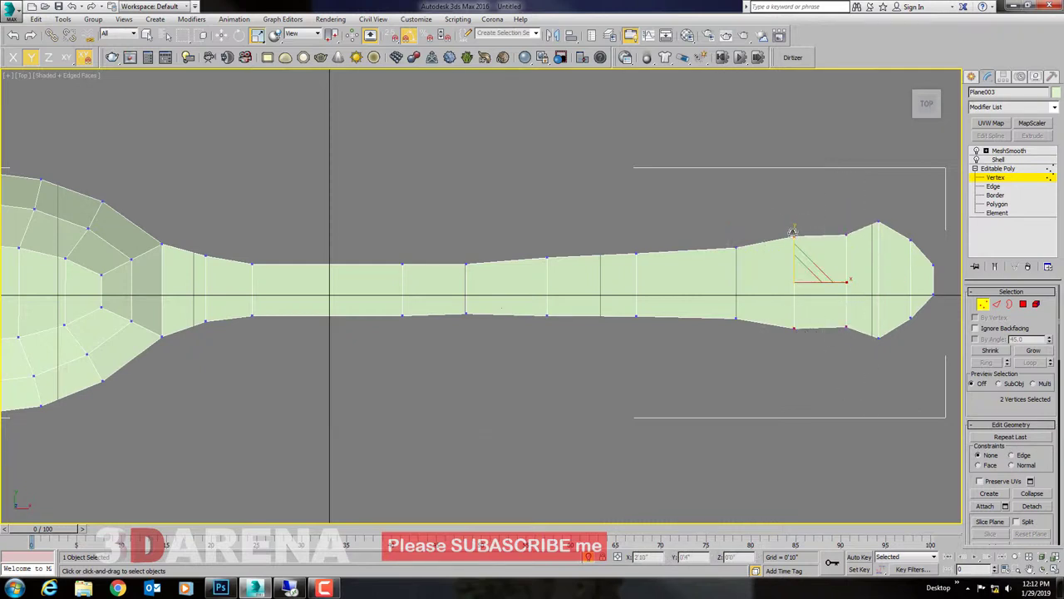
{"action": "middle_click_drag", "start_coordinate": [905, 201], "coordinate": [688, 201]}
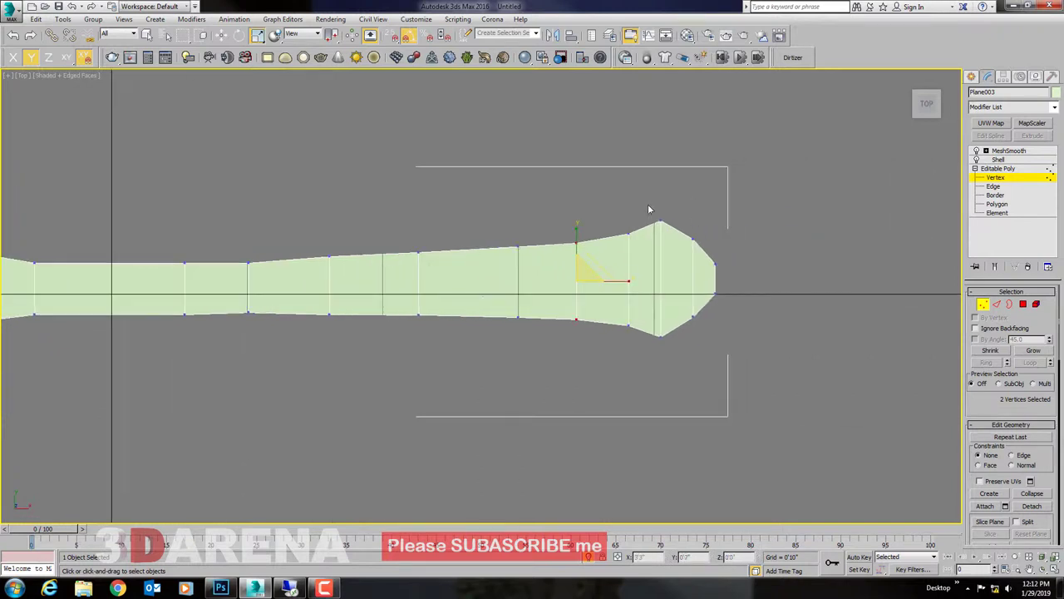
{"action": "left_click_drag", "start_coordinate": [683, 391], "coordinate": [683, 389]}
{"action": "left_click_drag", "start_coordinate": [661, 222], "coordinate": [662, 232]}
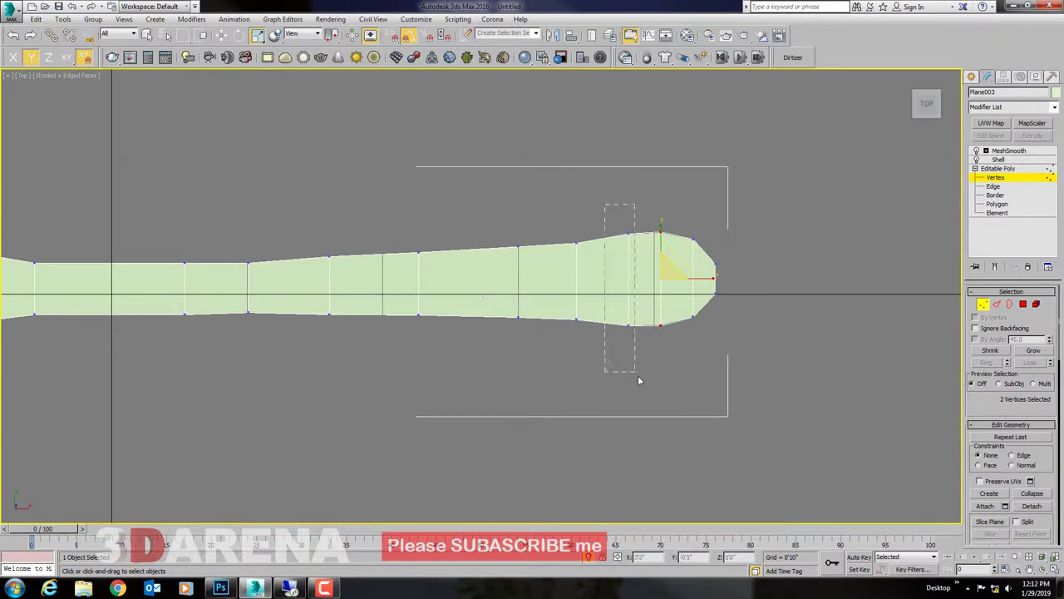
{"action": "left_click_drag", "start_coordinate": [639, 380], "coordinate": [637, 378]}
{"action": "left_click_drag", "start_coordinate": [631, 230], "coordinate": [632, 236]}
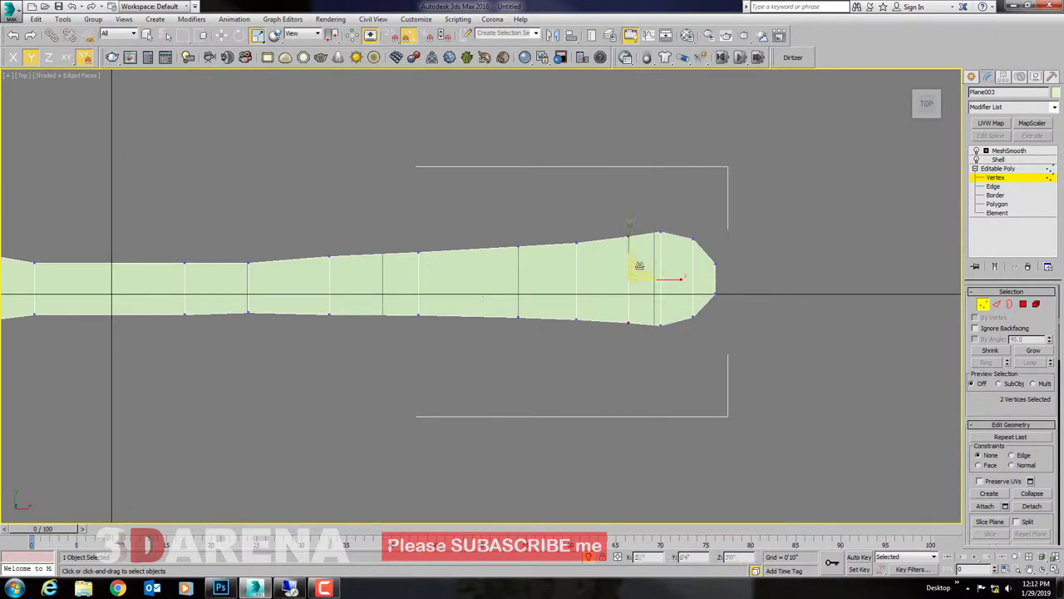
{"action": "scroll", "coordinate": [637, 266], "scroll_direction": "down", "scroll_amount": 3}
{"action": "middle_click_drag", "start_coordinate": [400, 314], "coordinate": [616, 286]}
{"action": "scroll", "coordinate": [515, 255], "scroll_direction": "up", "scroll_amount": 5}
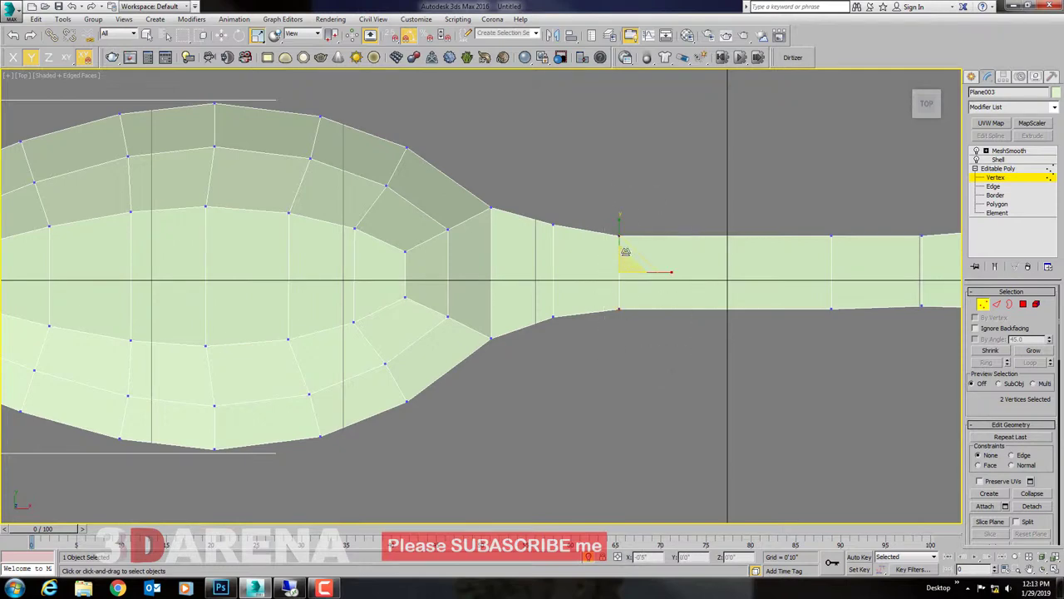
Step: Narrow the vertex columns at the spoon neck toward the centre line
{"action": "left_click_drag", "start_coordinate": [618, 218], "coordinate": [617, 228]}
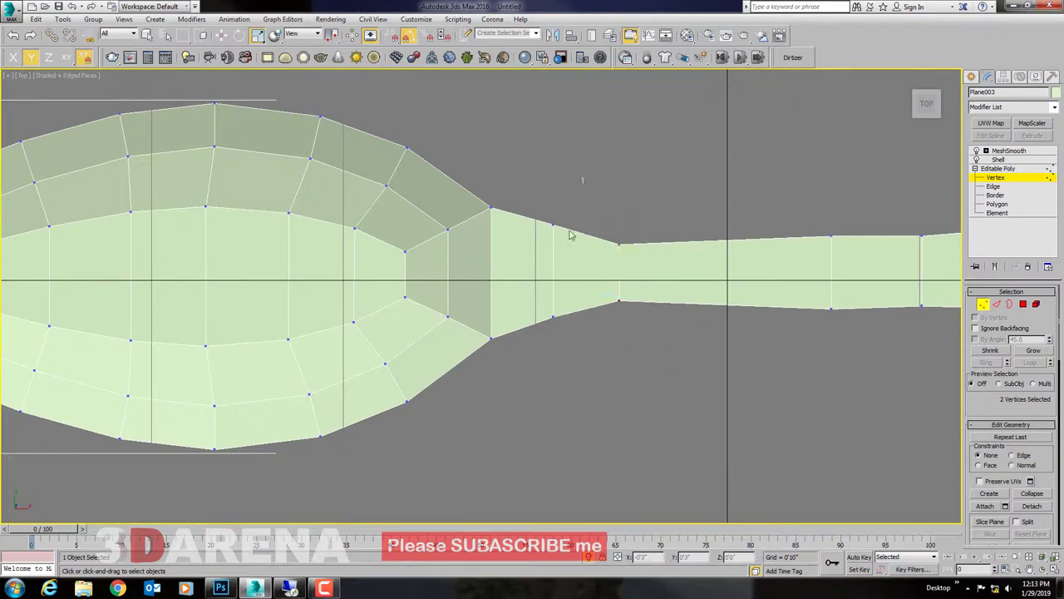
{"action": "mouse_move", "coordinate": [529, 380]}
{"action": "left_mouse_down"}
{"action": "mouse_move", "coordinate": [557, 218]}
{"action": "mouse_move", "coordinate": [553, 230]}
{"action": "left_mouse_up"}
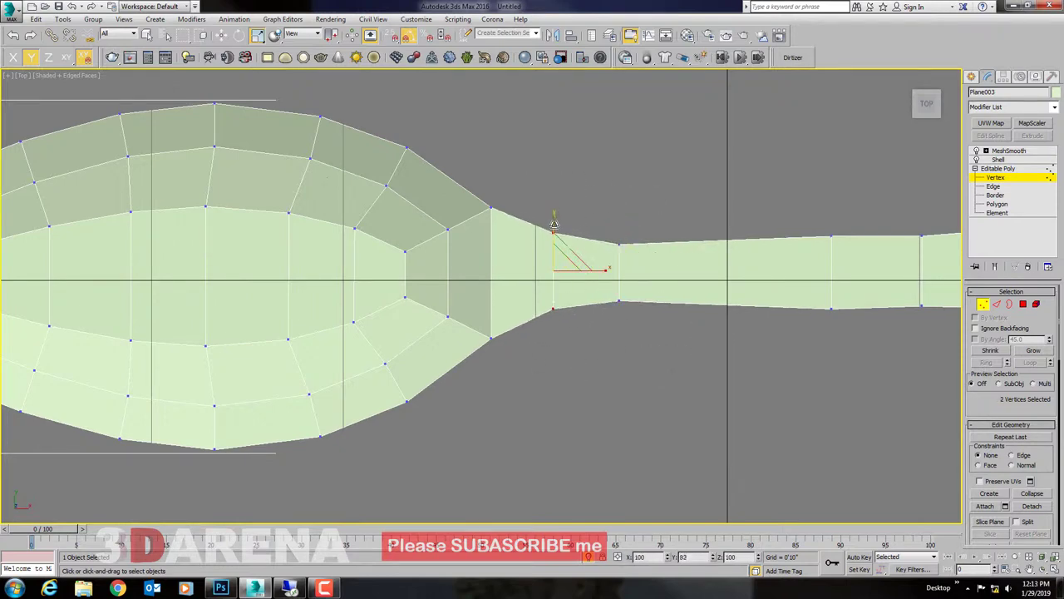
{"action": "left_click", "coordinate": [547, 201]}
{"action": "left_click_drag", "start_coordinate": [518, 175], "coordinate": [488, 354]}
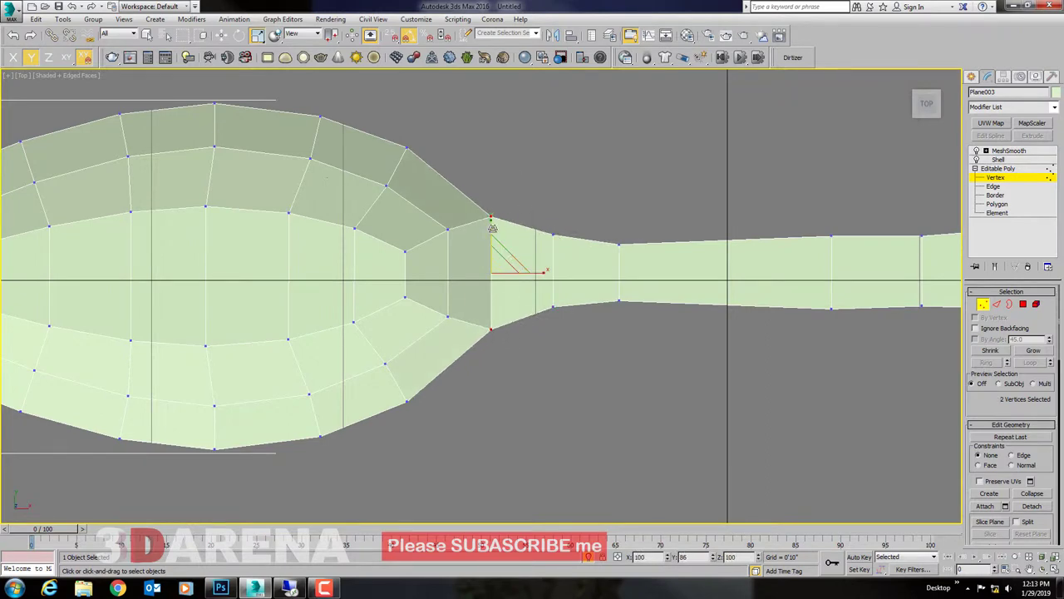
{"action": "scroll", "coordinate": [494, 208], "scroll_direction": "down", "scroll_amount": 5}
{"action": "scroll", "coordinate": [496, 171], "scroll_direction": "up", "scroll_amount": 5}
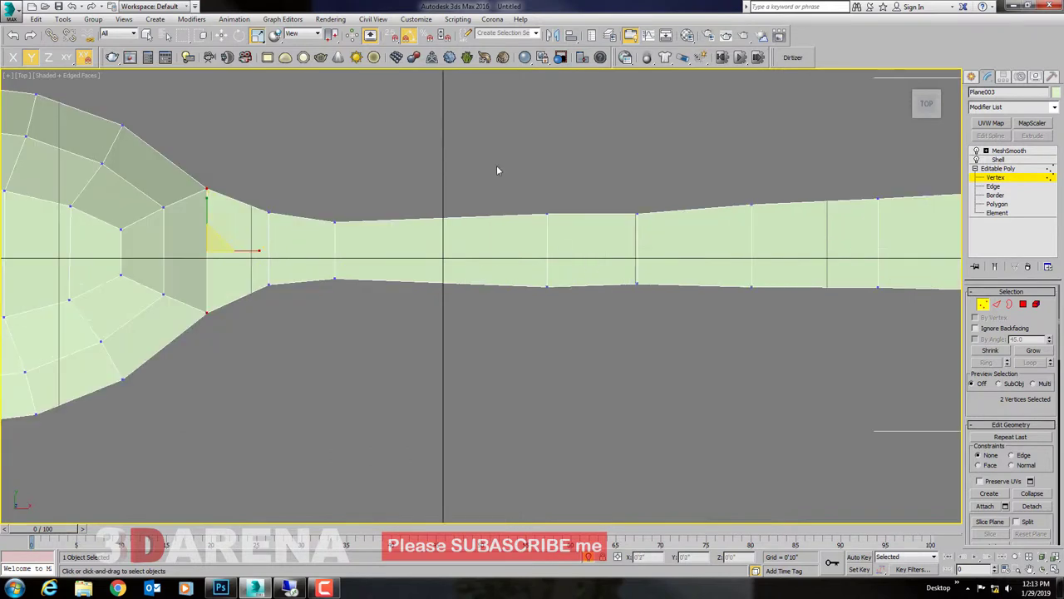
Step: Slim each successive vertex column along the handle with Y scaling
{"action": "left_click_drag", "start_coordinate": [496, 171], "coordinate": [594, 349]}
{"action": "left_click_drag", "start_coordinate": [549, 207], "coordinate": [551, 208]}
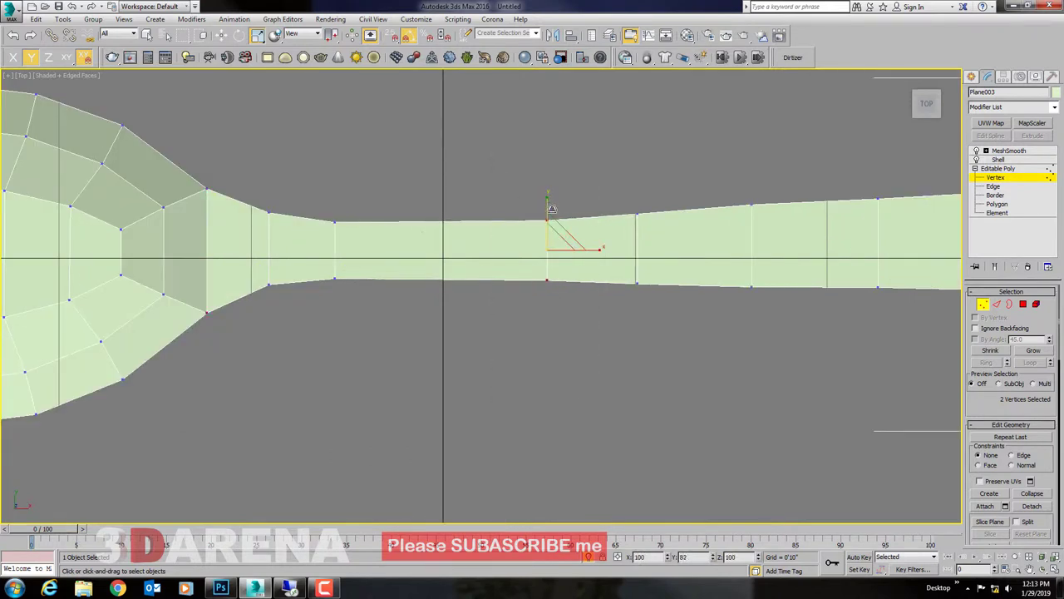
{"action": "left_click_drag", "start_coordinate": [620, 167], "coordinate": [696, 343]}
{"action": "left_click_drag", "start_coordinate": [635, 197], "coordinate": [636, 200]}
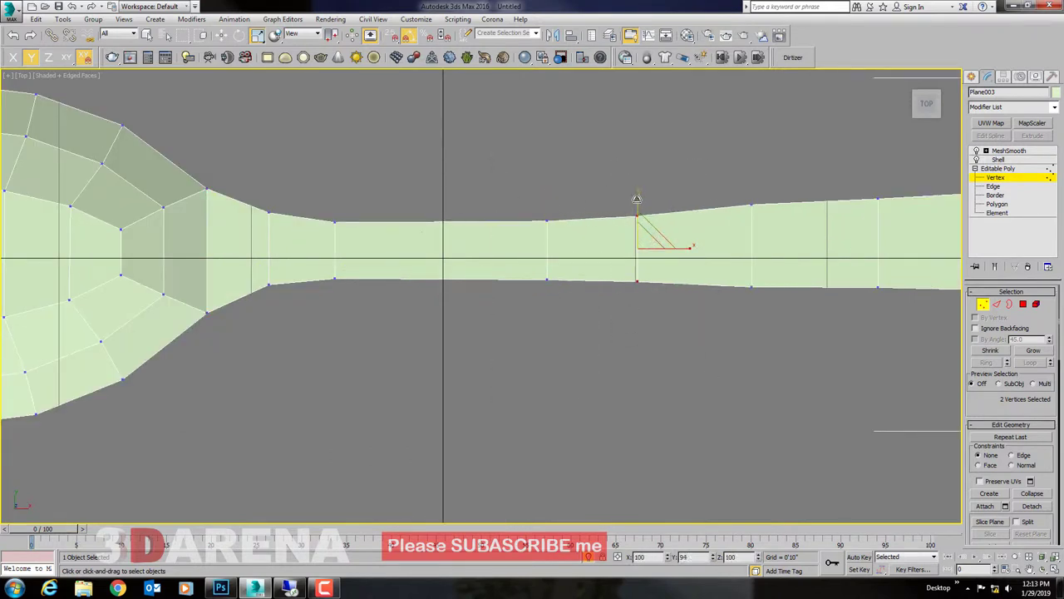
{"action": "left_click_drag", "start_coordinate": [703, 162], "coordinate": [816, 385]}
{"action": "left_click_drag", "start_coordinate": [755, 201], "coordinate": [753, 212]}
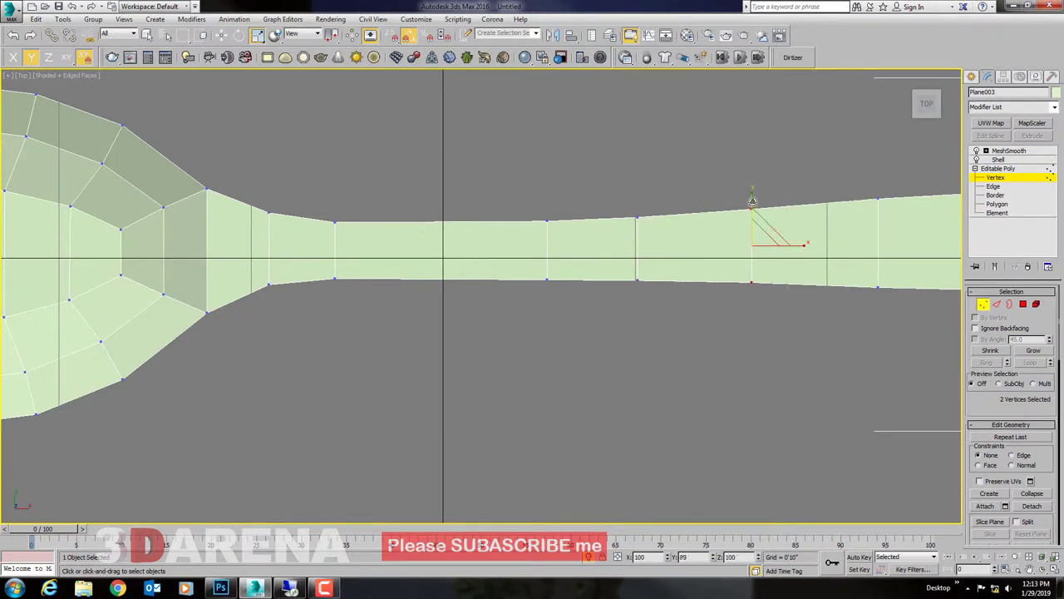
{"action": "middle_click_drag", "start_coordinate": [824, 154], "coordinate": [622, 168]}
{"action": "left_click_drag", "start_coordinate": [644, 170], "coordinate": [748, 369]}
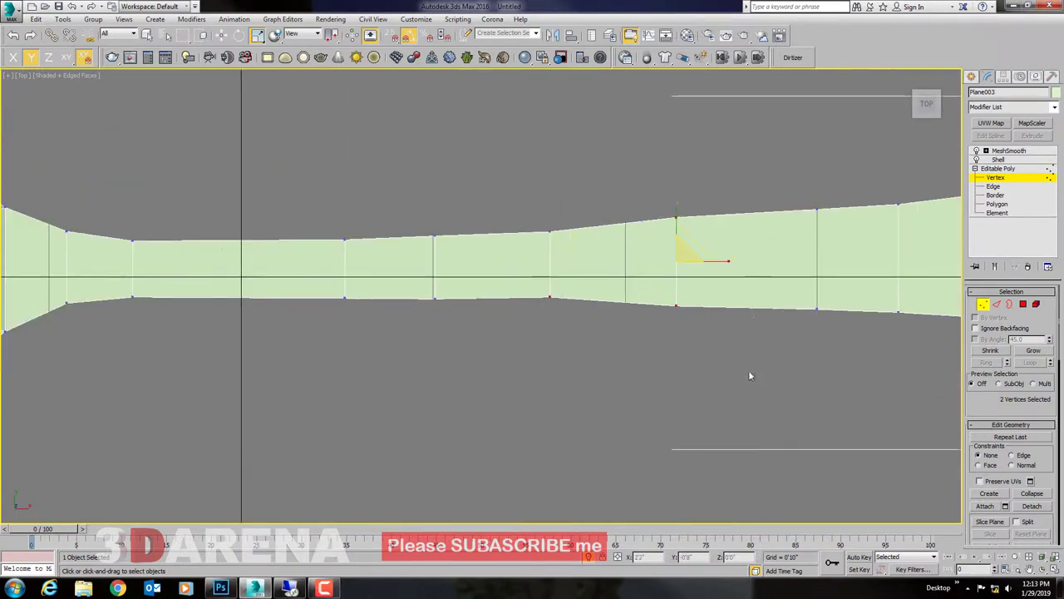
{"action": "left_click_drag", "start_coordinate": [680, 214], "coordinate": [678, 221]}
Step: Narrow the column before the end bulge and another nearer the neck
{"action": "scroll", "coordinate": [678, 220], "scroll_direction": "down", "scroll_amount": 3}
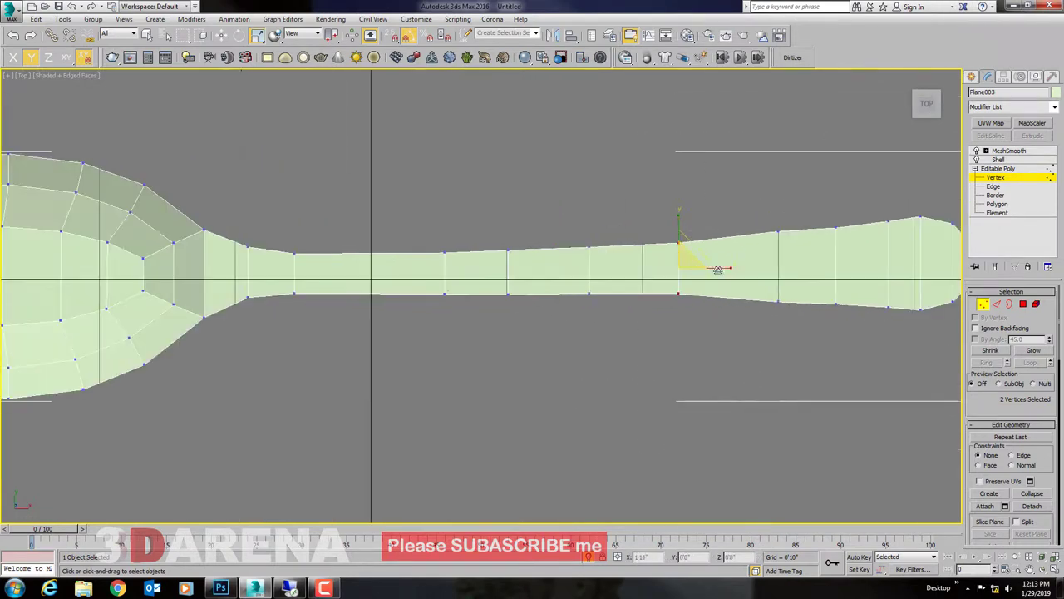
{"action": "scroll", "coordinate": [598, 230], "scroll_direction": "up", "scroll_amount": 3}
{"action": "left_click_drag", "start_coordinate": [697, 443], "coordinate": [697, 443]}
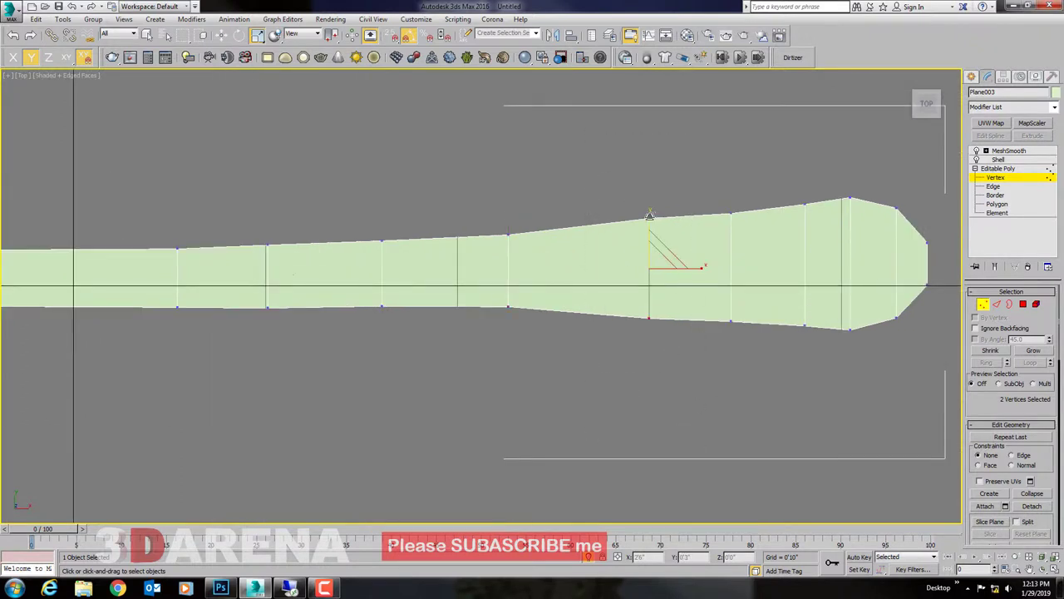
{"action": "left_click_drag", "start_coordinate": [652, 218], "coordinate": [652, 228]}
{"action": "left_click_drag", "start_coordinate": [499, 212], "coordinate": [512, 309]}
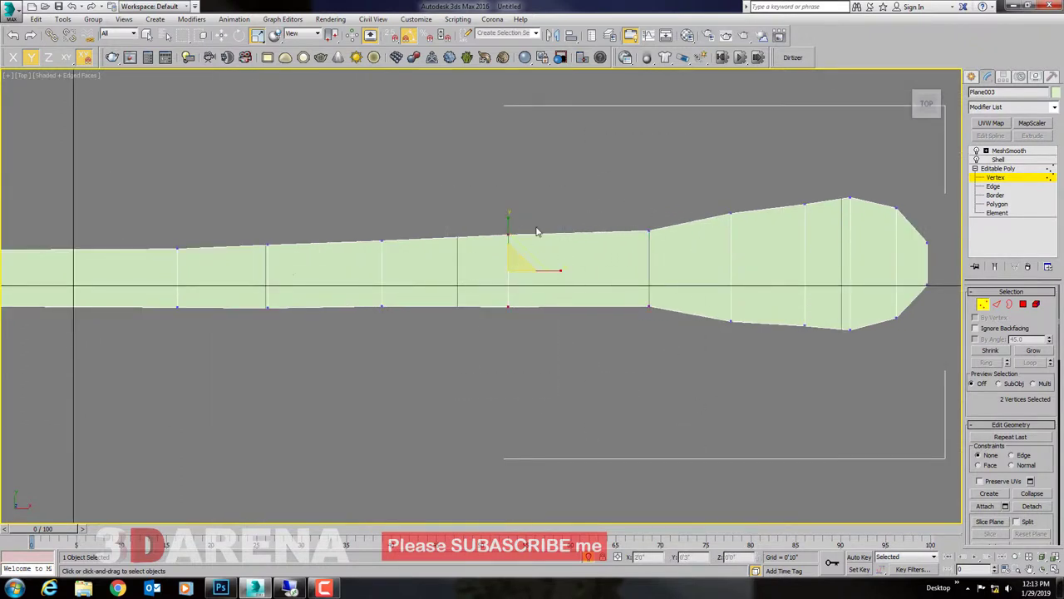
{"action": "left_click_drag", "start_coordinate": [508, 226], "coordinate": [510, 224]}
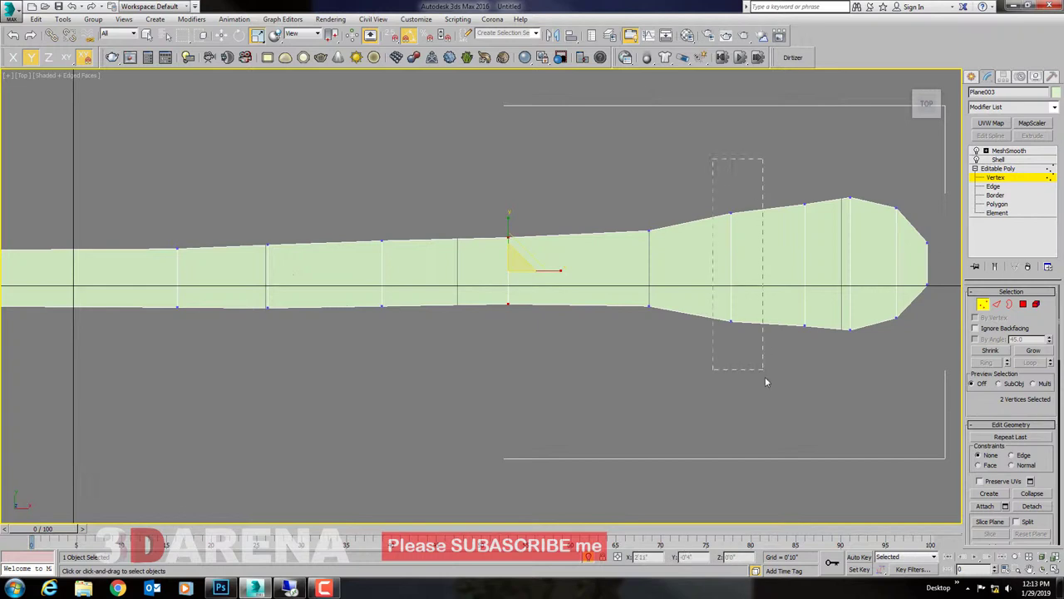
Step: Scale the end-widening and tip columns inward to soften the bulge
{"action": "left_click_drag", "start_coordinate": [766, 380], "coordinate": [763, 370]}
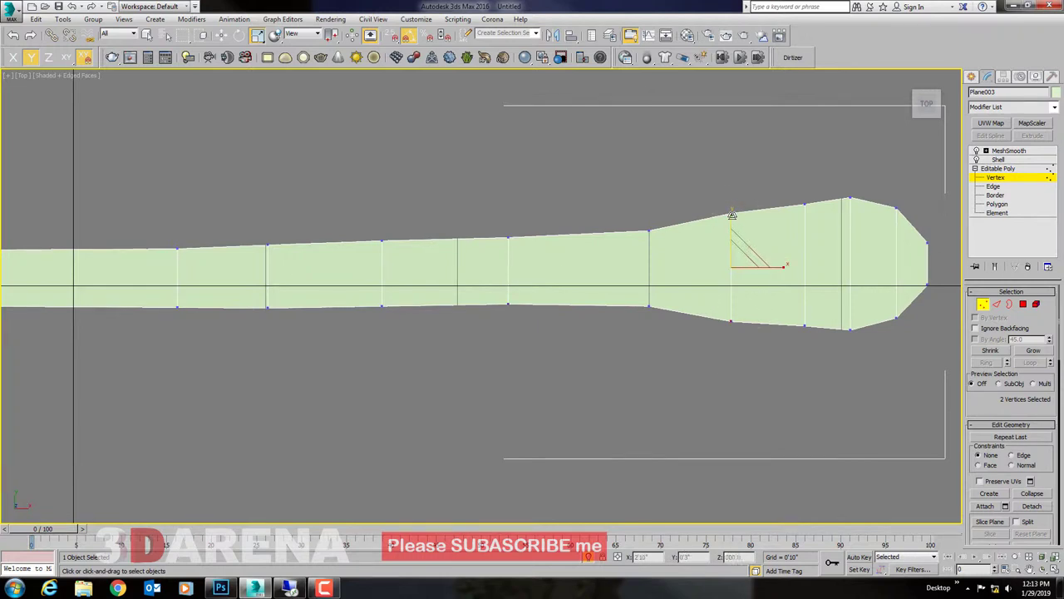
{"action": "left_click_drag", "start_coordinate": [732, 215], "coordinate": [794, 207]}
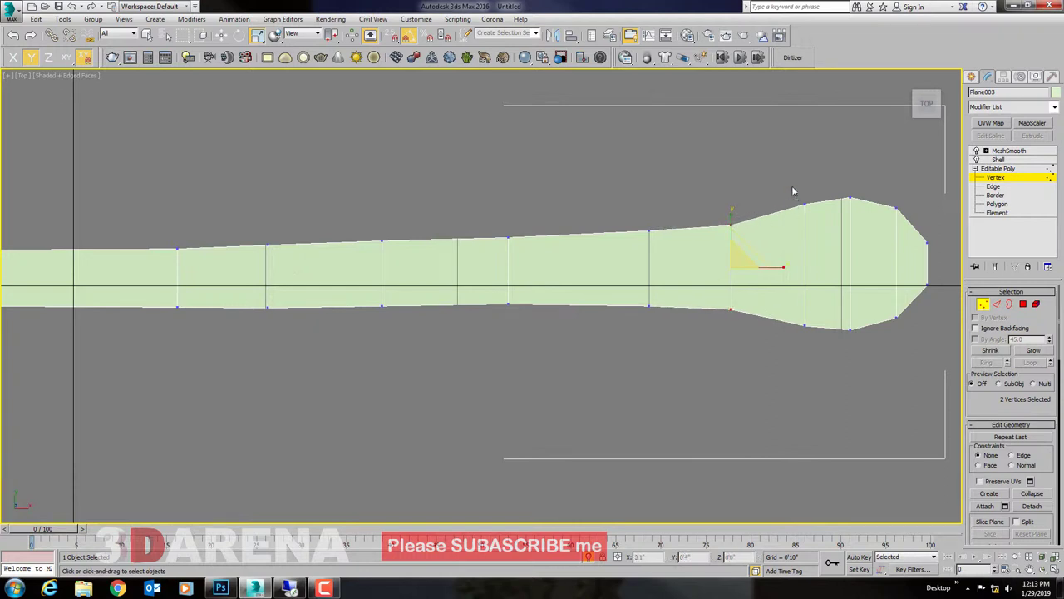
{"action": "left_click_drag", "start_coordinate": [825, 353], "coordinate": [820, 332]}
{"action": "left_click_drag", "start_coordinate": [803, 211], "coordinate": [805, 221]}
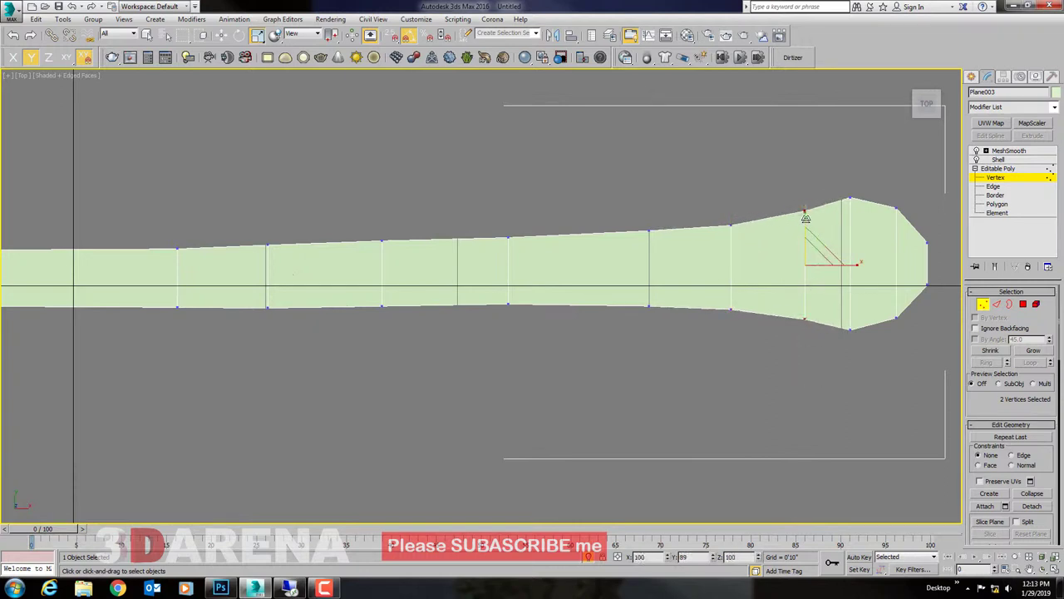
{"action": "left_click_drag", "start_coordinate": [886, 360], "coordinate": [874, 363]}
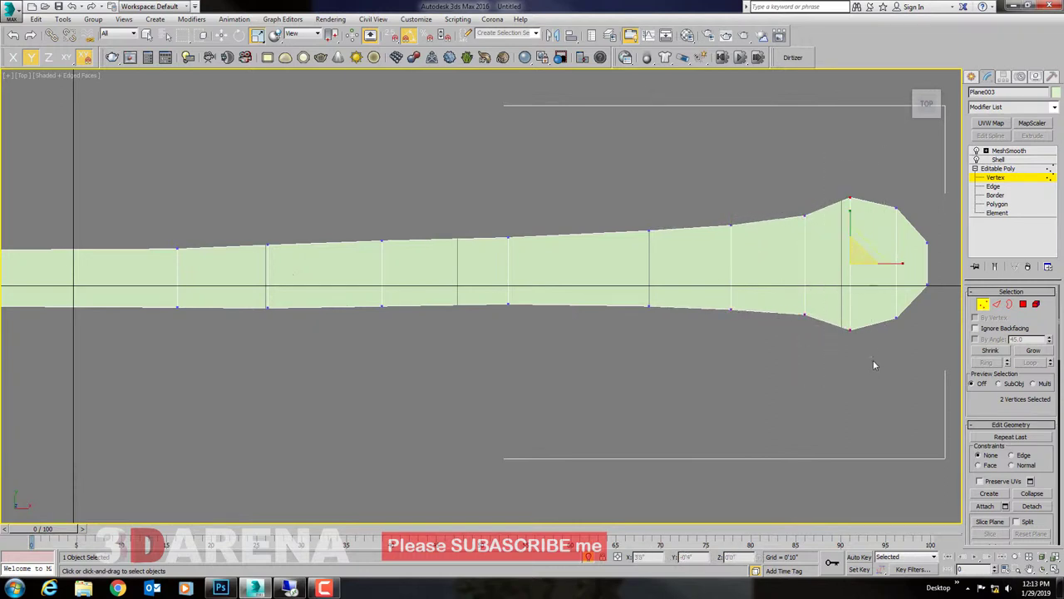
{"action": "mouse_move", "coordinate": [848, 213]}
{"action": "left_mouse_down"}
{"action": "mouse_move", "coordinate": [849, 223]}
{"action": "mouse_move", "coordinate": [849, 212]}
{"action": "left_mouse_up"}
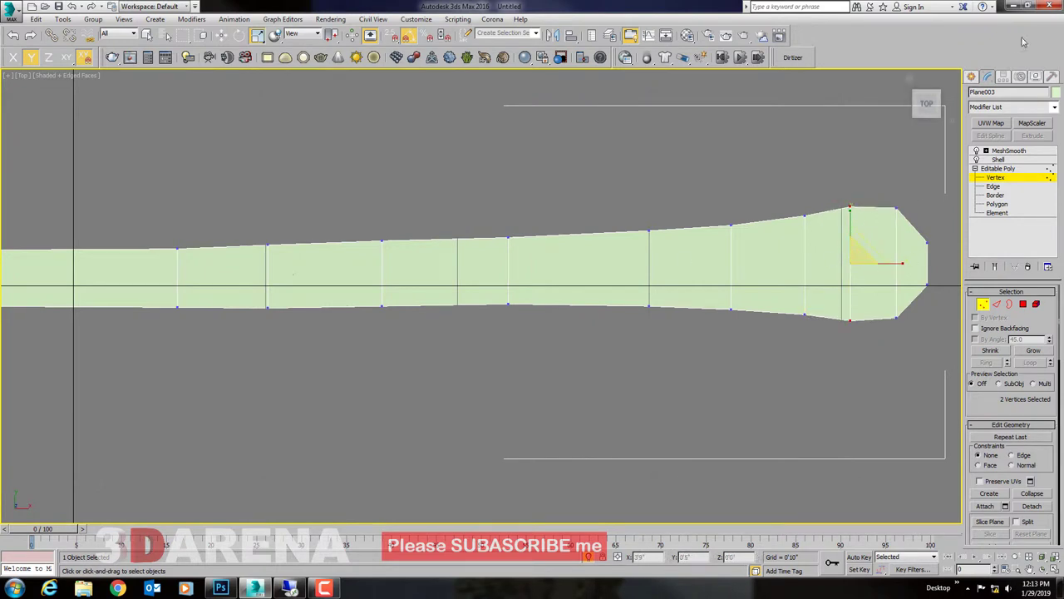
Step: Exit vertex editing and check the spoon in a maximized, orbited Perspective view
{"action": "left_click", "coordinate": [971, 77]}
{"action": "scroll", "coordinate": [612, 351], "scroll_direction": "down", "scroll_amount": 5}
{"action": "scroll", "coordinate": [612, 354], "scroll_direction": "down", "scroll_amount": 3}
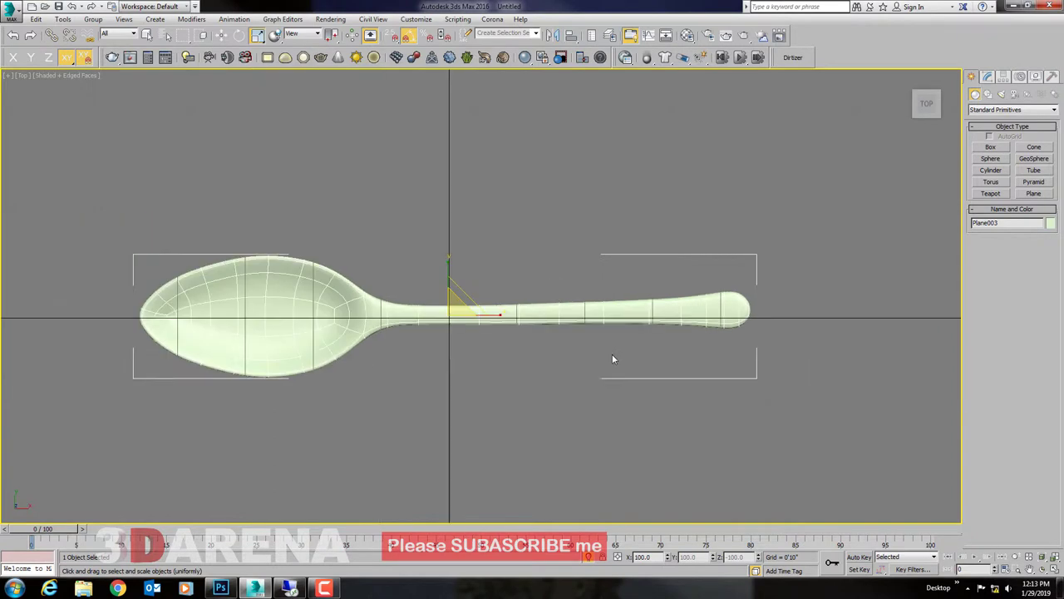
{"action": "key", "text": "F3"}
{"action": "key", "text": "alt+w"}
{"action": "middle_click", "coordinate": [712, 391]}
{"action": "key", "text": "alt+w"}
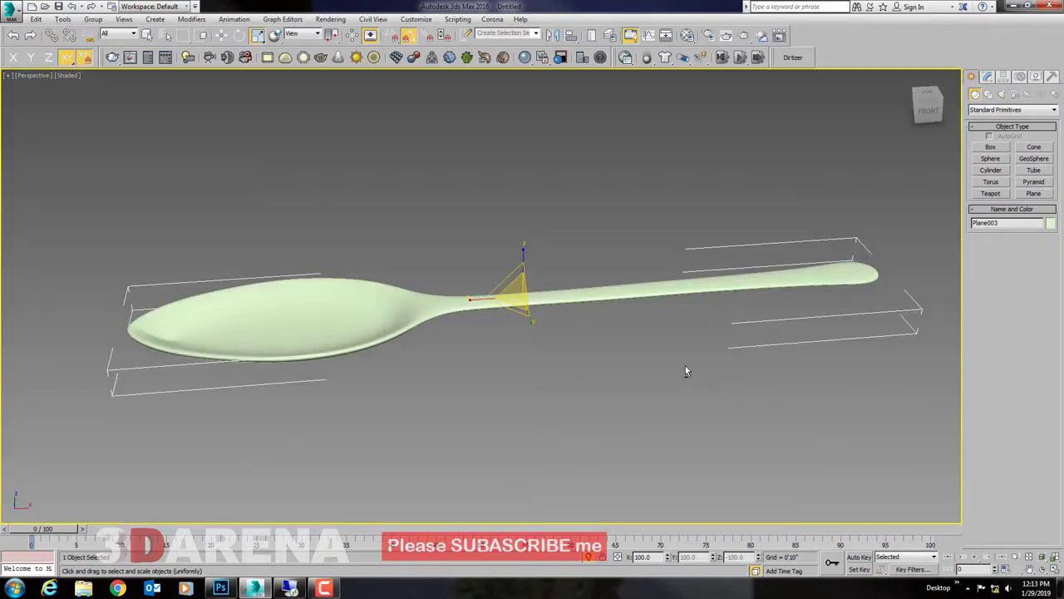
{"action": "middle_click_drag", "start_coordinate": [685, 366], "coordinate": [685, 356], "text": "alt"}
{"action": "key", "text": "alt+w"}
Step: Maximize the Front view with Realistic shading so the Fig. 15 blueprint shows
{"action": "middle_click", "coordinate": [662, 216]}
{"action": "key", "text": "alt+w"}
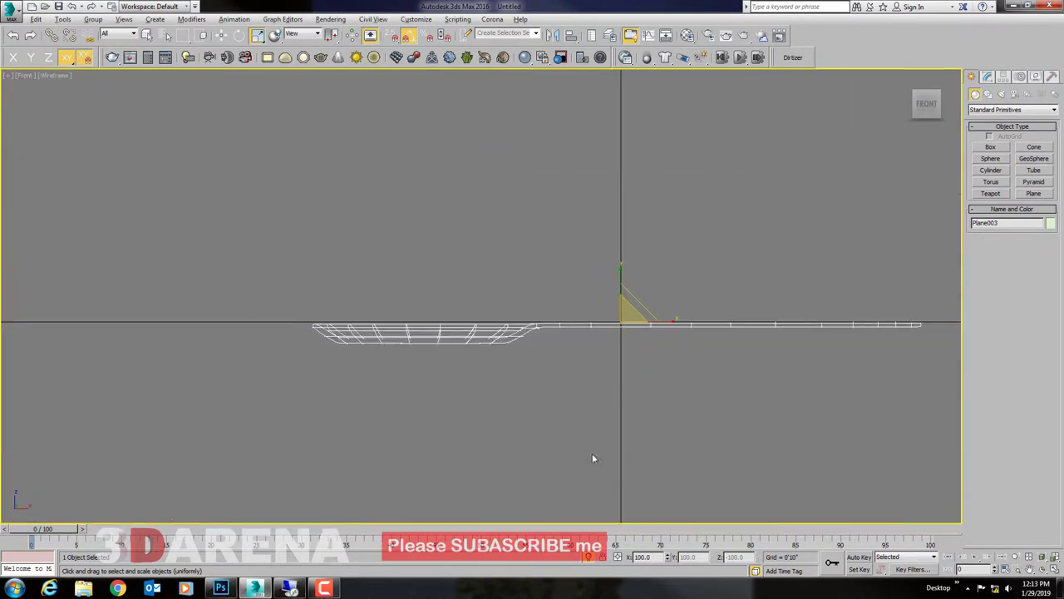
{"action": "left_click", "coordinate": [590, 557]}
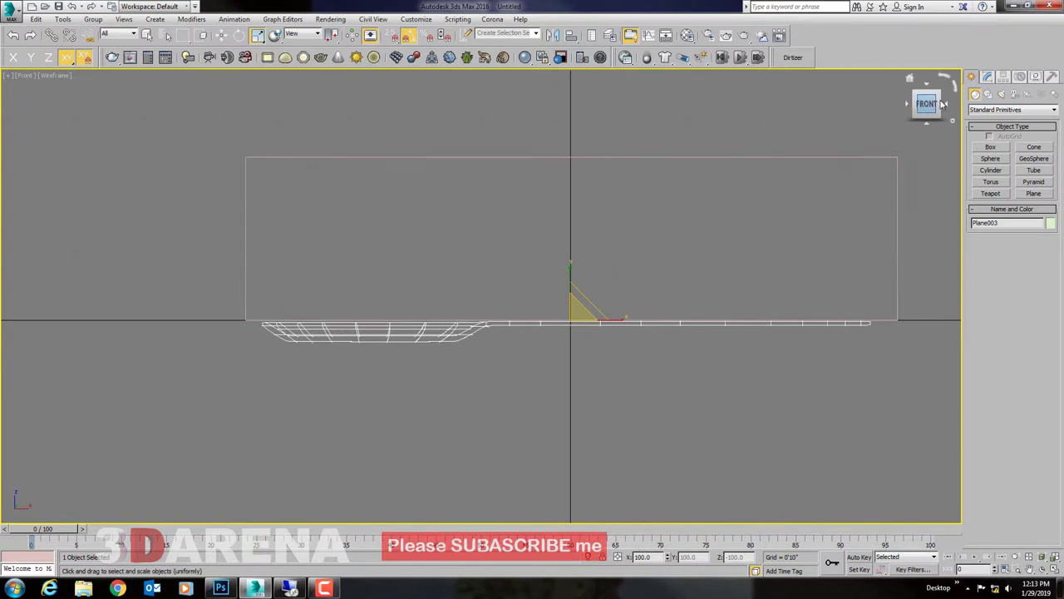
{"action": "middle_click_drag", "start_coordinate": [627, 360], "coordinate": [582, 358]}
{"action": "key", "text": "F3"}
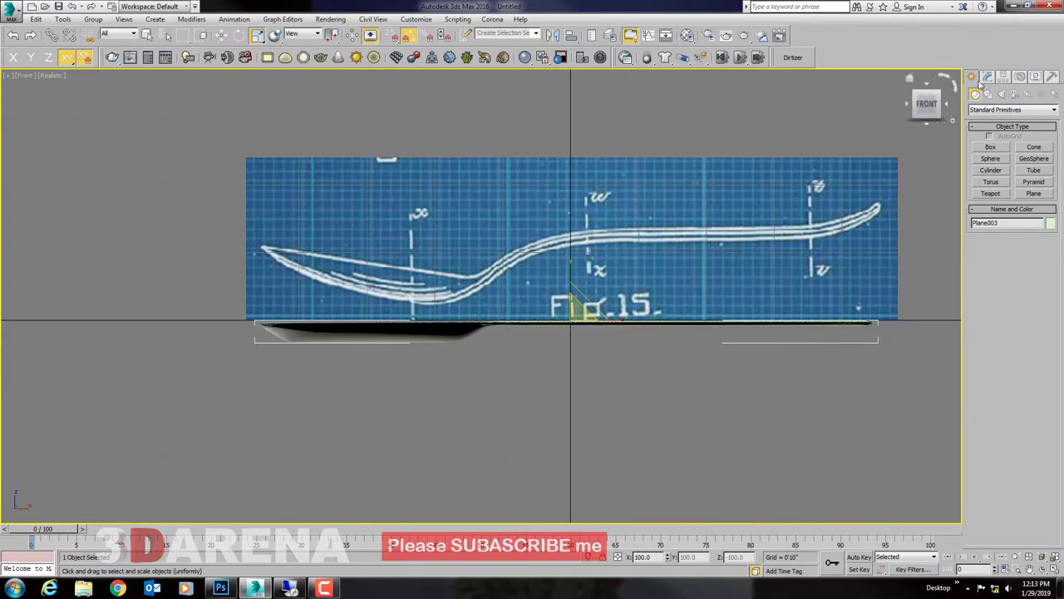
Step: Move the spoon up along Y onto the blueprint's side profile
{"action": "left_click", "coordinate": [221, 35]}
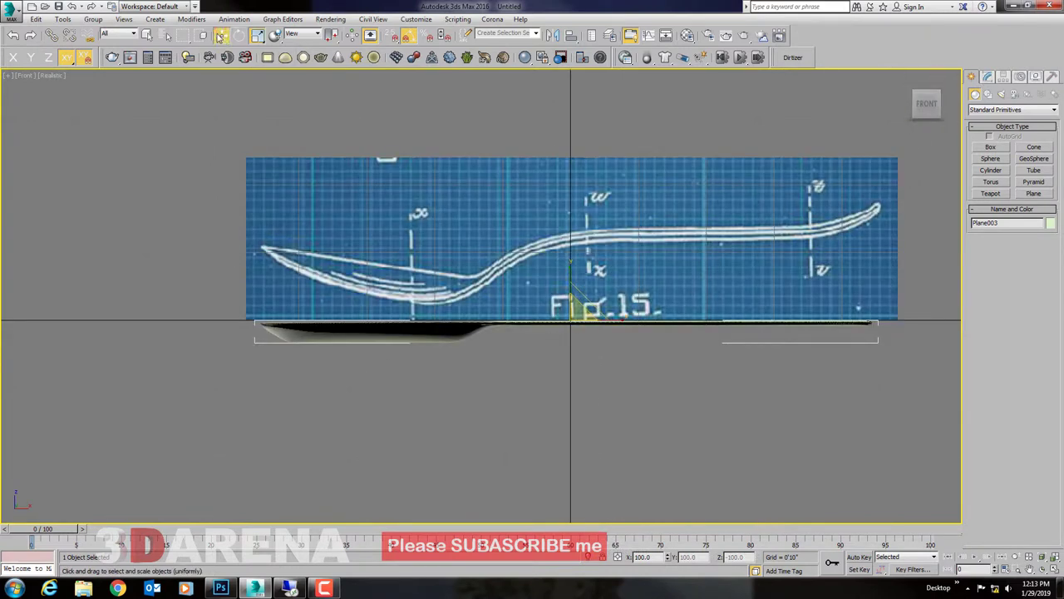
{"action": "left_click", "coordinate": [31, 57]}
{"action": "scroll", "coordinate": [560, 281], "scroll_direction": "up", "scroll_amount": 2}
{"action": "left_click_drag", "start_coordinate": [572, 294], "coordinate": [611, 176]}
{"action": "scroll", "coordinate": [596, 238], "scroll_direction": "down", "scroll_amount": 2}
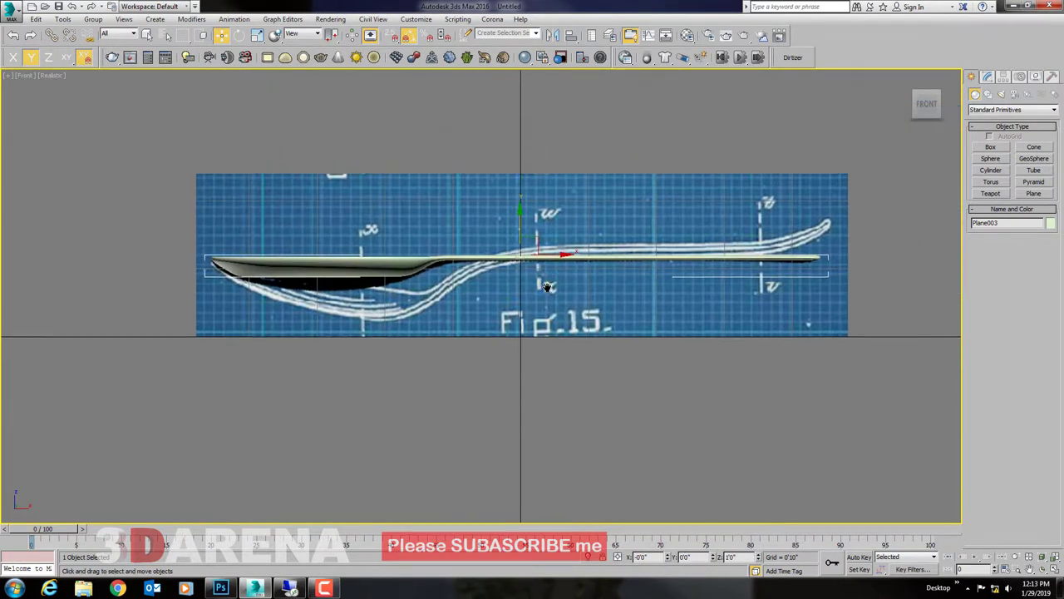
Step: Enter Vertex level in the spoon's modifier stack within the Front view
{"action": "left_click", "coordinate": [986, 77]}
{"action": "left_click", "coordinate": [977, 150]}
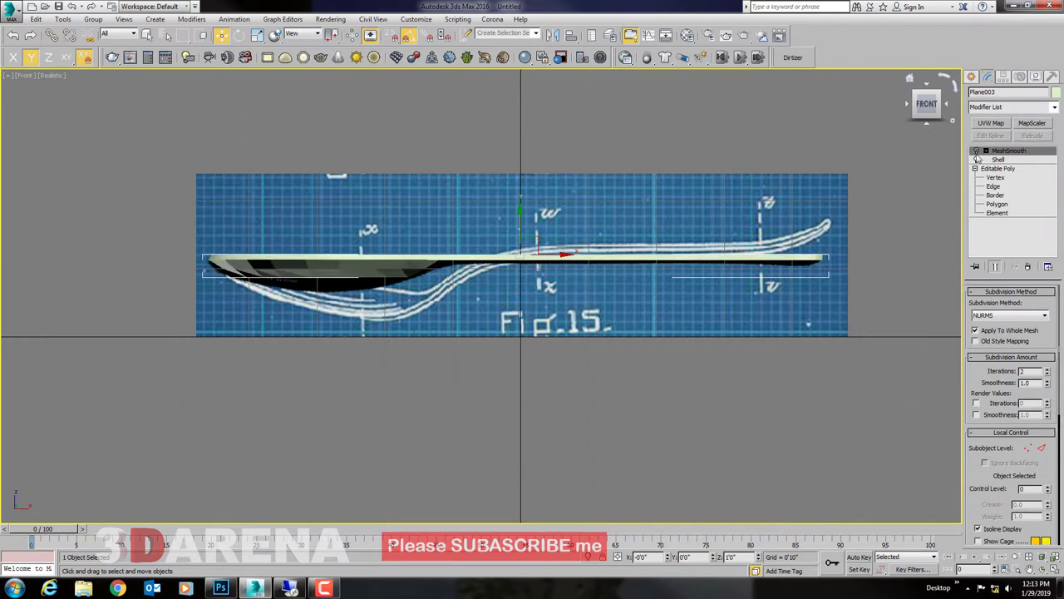
{"action": "left_click", "coordinate": [977, 160]}
{"action": "left_click", "coordinate": [994, 177]}
{"action": "scroll", "coordinate": [680, 295], "scroll_direction": "up", "scroll_amount": 2}
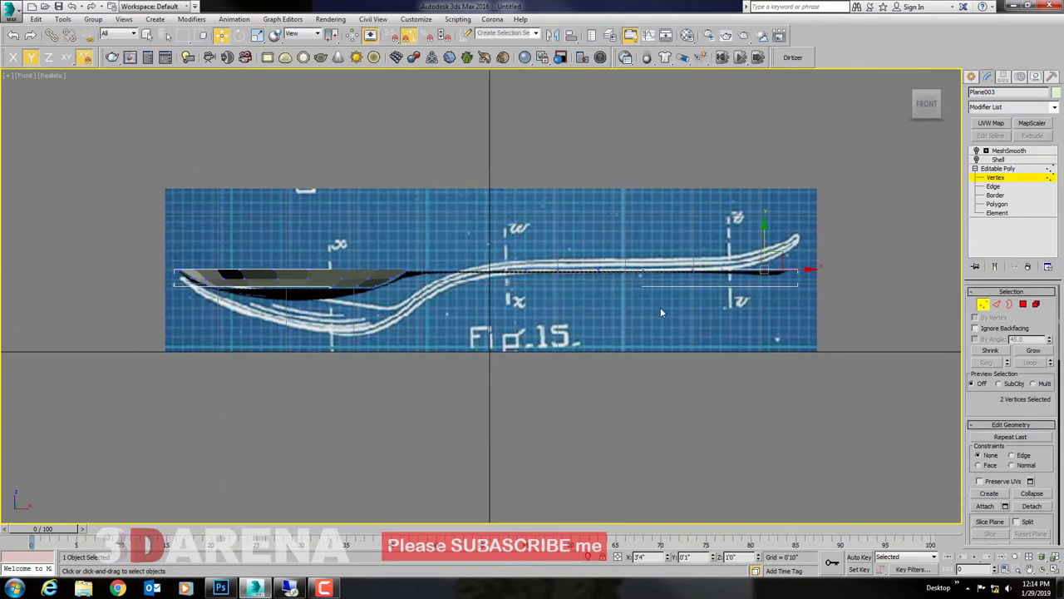
{"action": "scroll", "coordinate": [660, 307], "scroll_direction": "up", "scroll_amount": 2}
{"action": "middle_click_drag", "start_coordinate": [621, 304], "coordinate": [696, 294]}
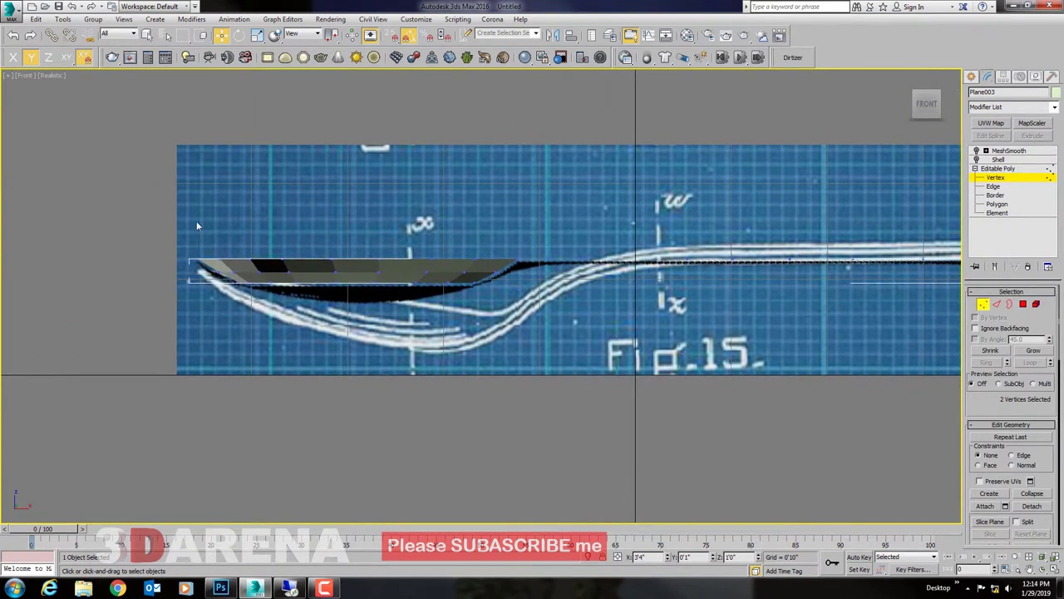
Step: Lower the spoon bowl's vertices slightly
{"action": "left_click_drag", "start_coordinate": [537, 389], "coordinate": [539, 388]}
{"action": "left_click_drag", "start_coordinate": [345, 241], "coordinate": [345, 248]}
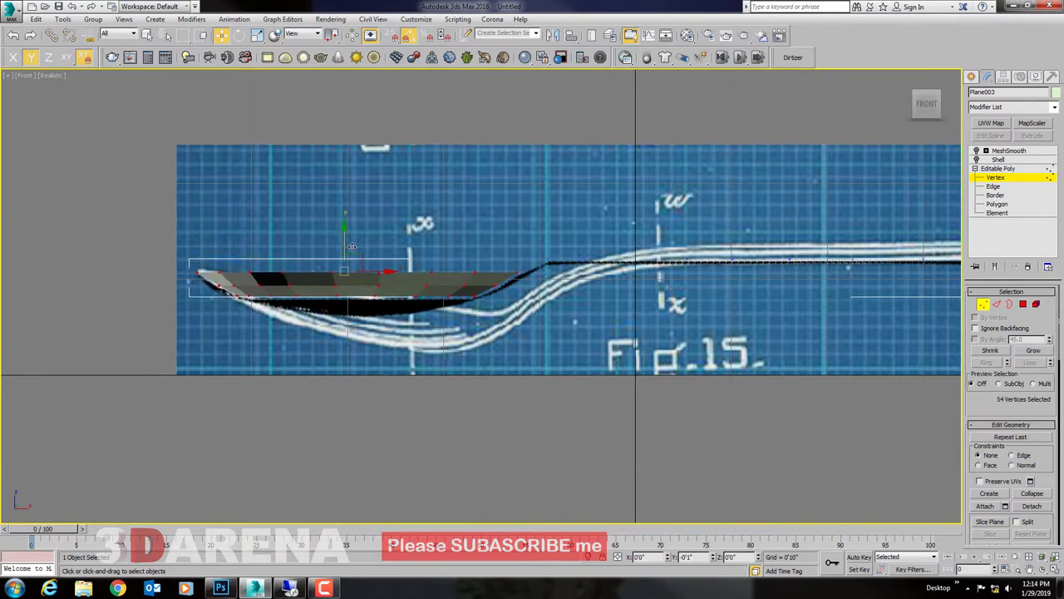
{"action": "scroll", "coordinate": [612, 261], "scroll_direction": "up", "scroll_amount": 3}
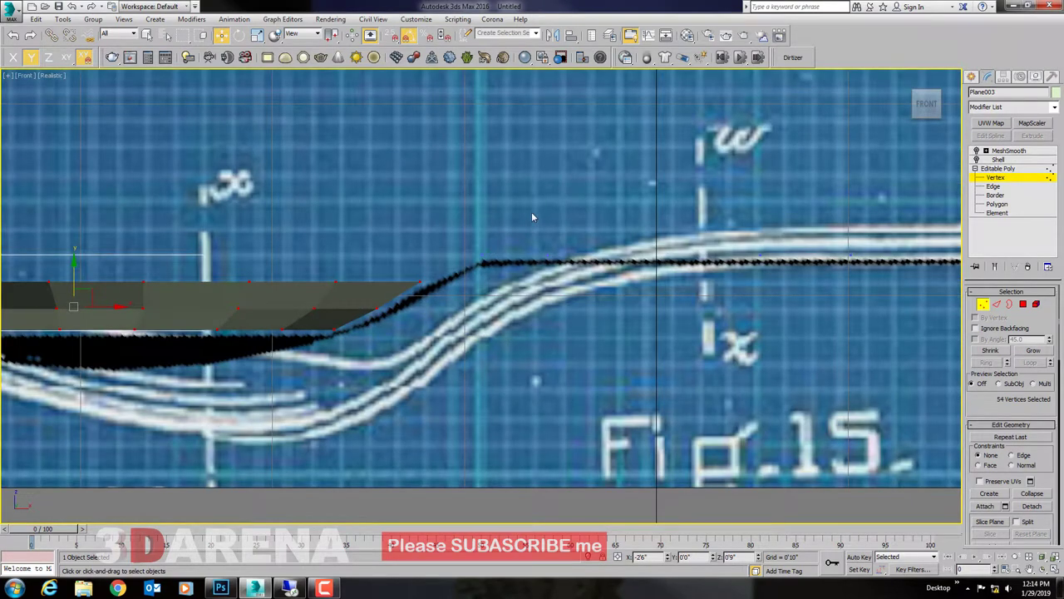
{"action": "scroll", "coordinate": [593, 311], "scroll_direction": "down", "scroll_amount": 1}
Step: Raise the handle vertices along the handle onto the blueprint curve
{"action": "middle_click_drag", "start_coordinate": [648, 208], "coordinate": [507, 180]}
{"action": "left_click_drag", "start_coordinate": [507, 181], "coordinate": [615, 312]}
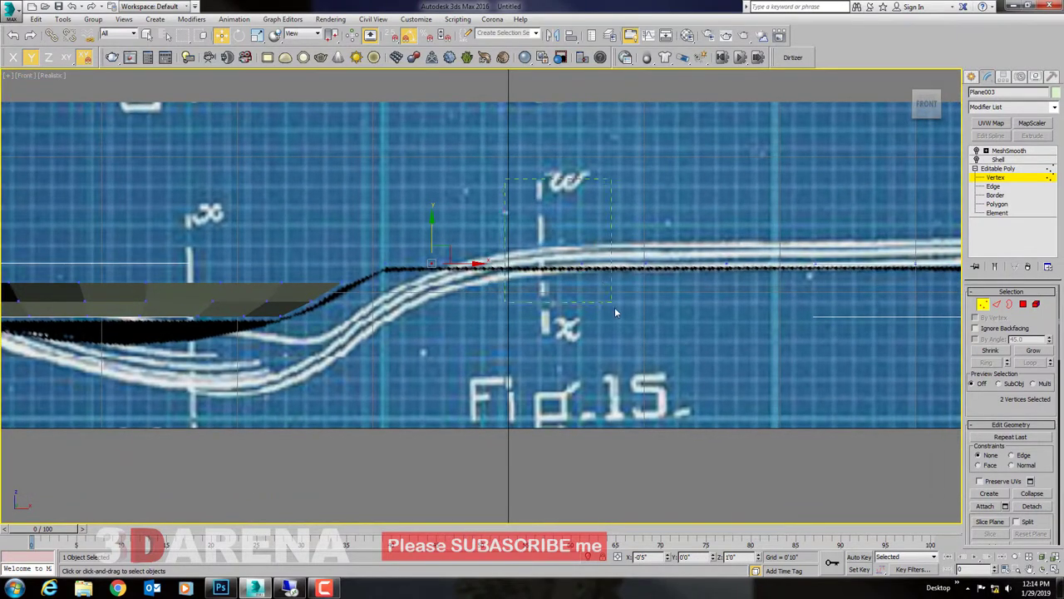
{"action": "mouse_move", "coordinate": [587, 229]}
{"action": "left_mouse_down"}
{"action": "mouse_move", "coordinate": [587, 210]}
{"action": "mouse_move", "coordinate": [768, 317]}
{"action": "left_mouse_up"}
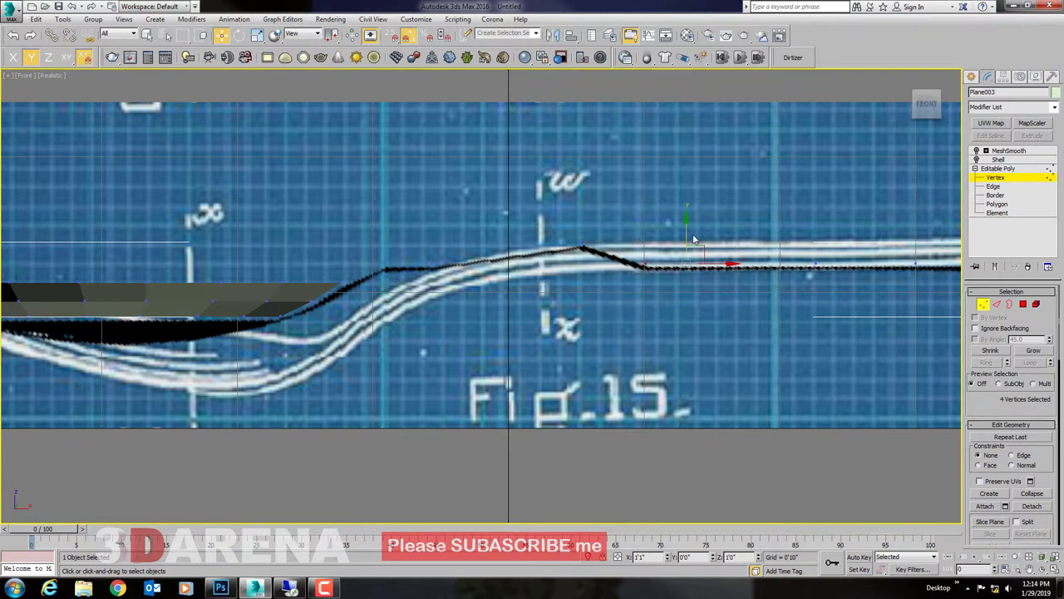
{"action": "left_click_drag", "start_coordinate": [685, 237], "coordinate": [698, 216]}
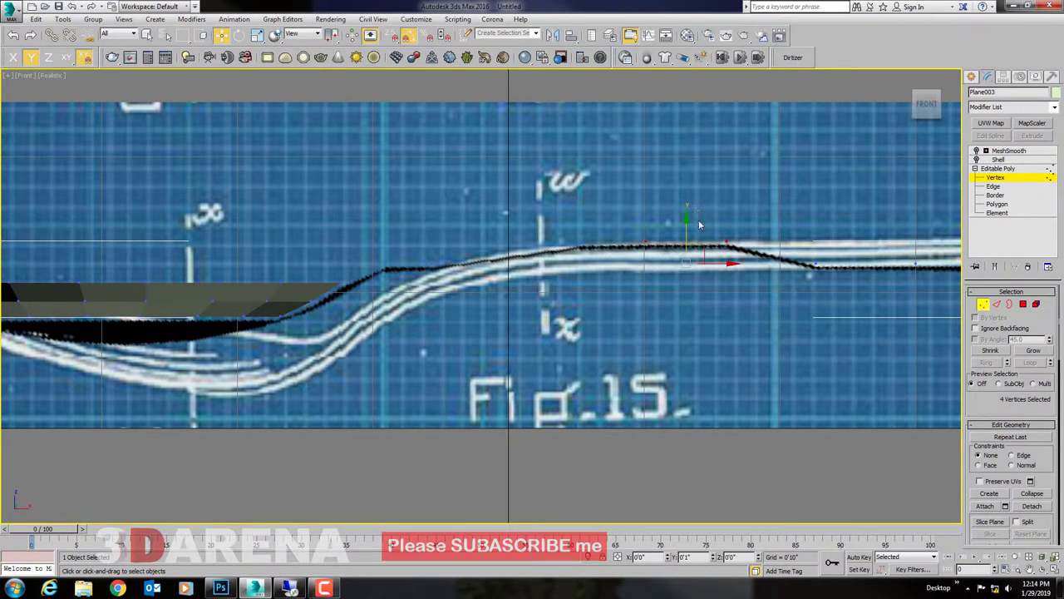
{"action": "middle_click_drag", "start_coordinate": [698, 224], "coordinate": [509, 266]}
{"action": "left_click_drag", "start_coordinate": [574, 276], "coordinate": [607, 301]}
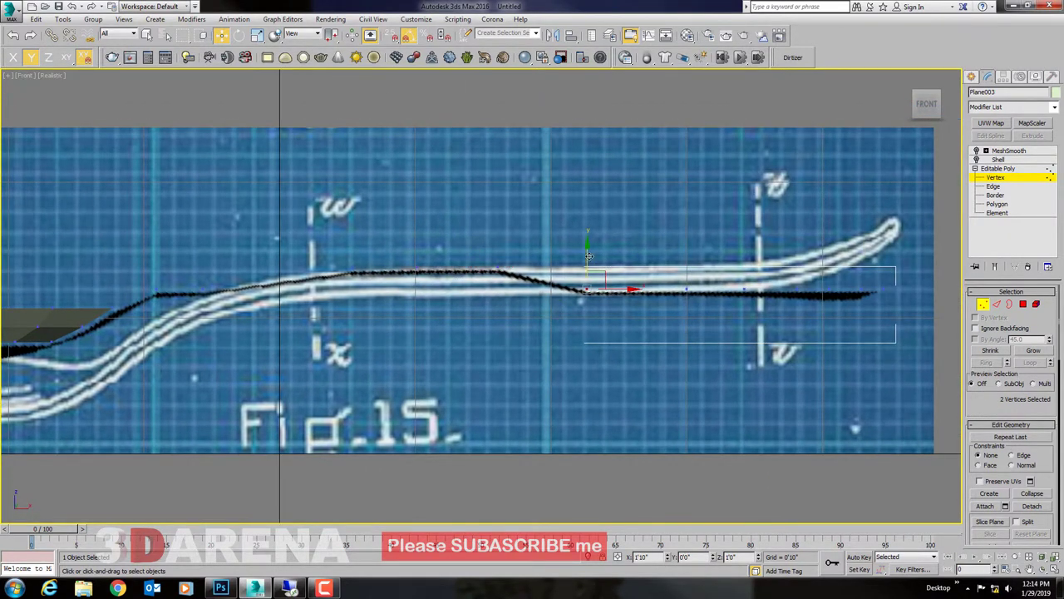
{"action": "left_click_drag", "start_coordinate": [587, 255], "coordinate": [587, 234]}
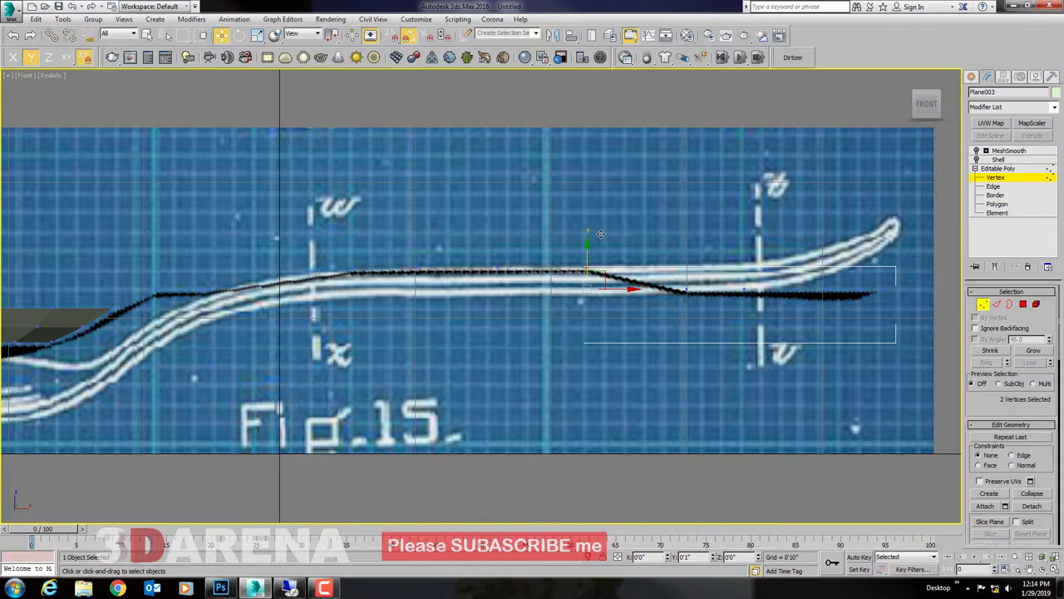
Step: Switch the Front view to plain shaded display
{"action": "left_click", "coordinate": [50, 76]}
{"action": "left_click", "coordinate": [79, 100]}
{"action": "scroll", "coordinate": [542, 283], "scroll_direction": "up", "scroll_amount": 2}
{"action": "scroll", "coordinate": [542, 283], "scroll_direction": "up", "scroll_amount": 3}
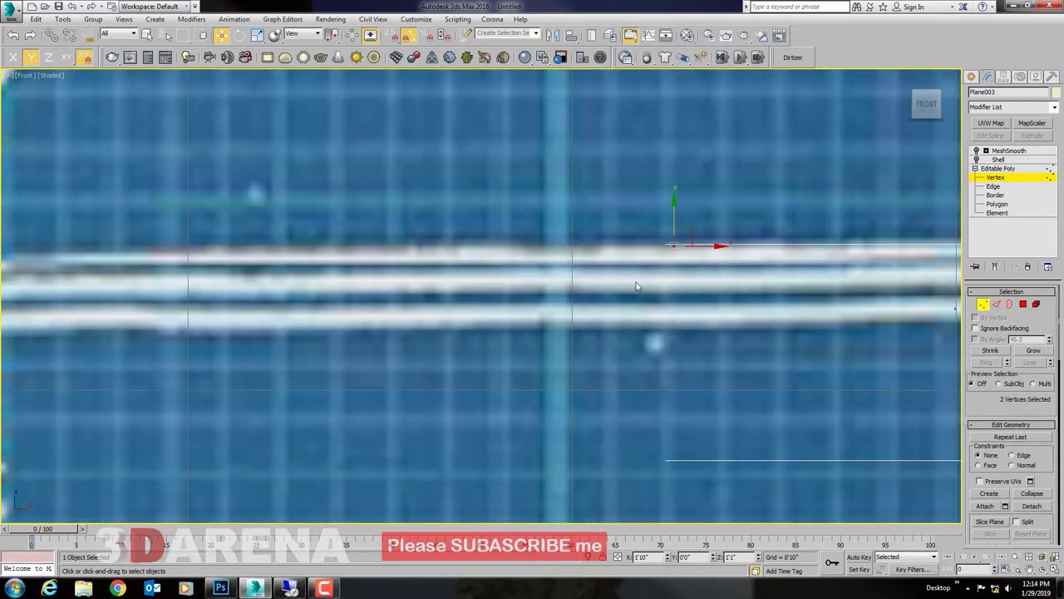
{"action": "scroll", "coordinate": [636, 286], "scroll_direction": "down", "scroll_amount": 4}
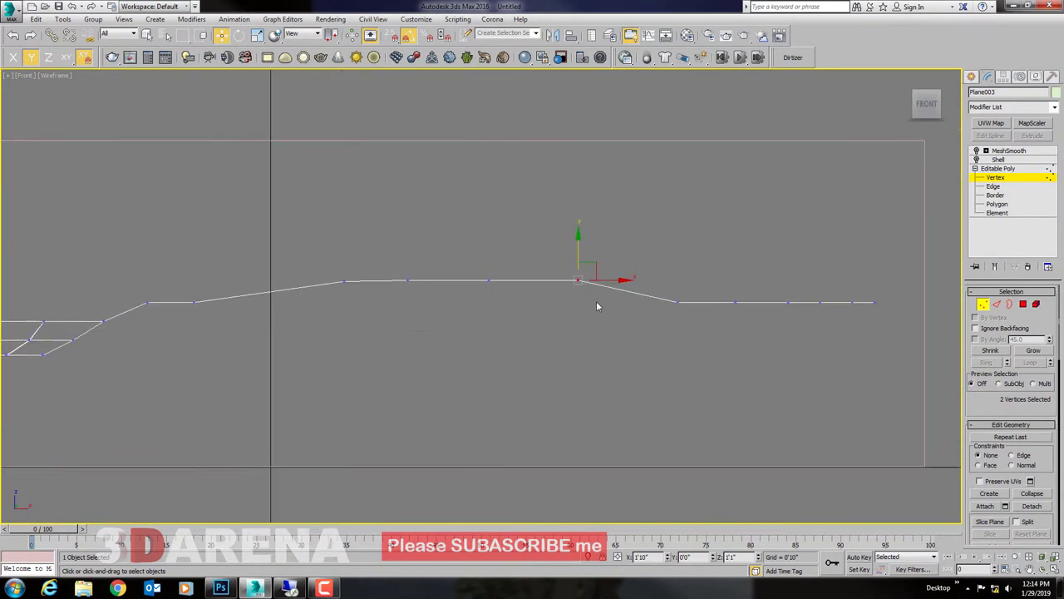
{"action": "scroll", "coordinate": [598, 303], "scroll_direction": "down", "scroll_amount": 2}
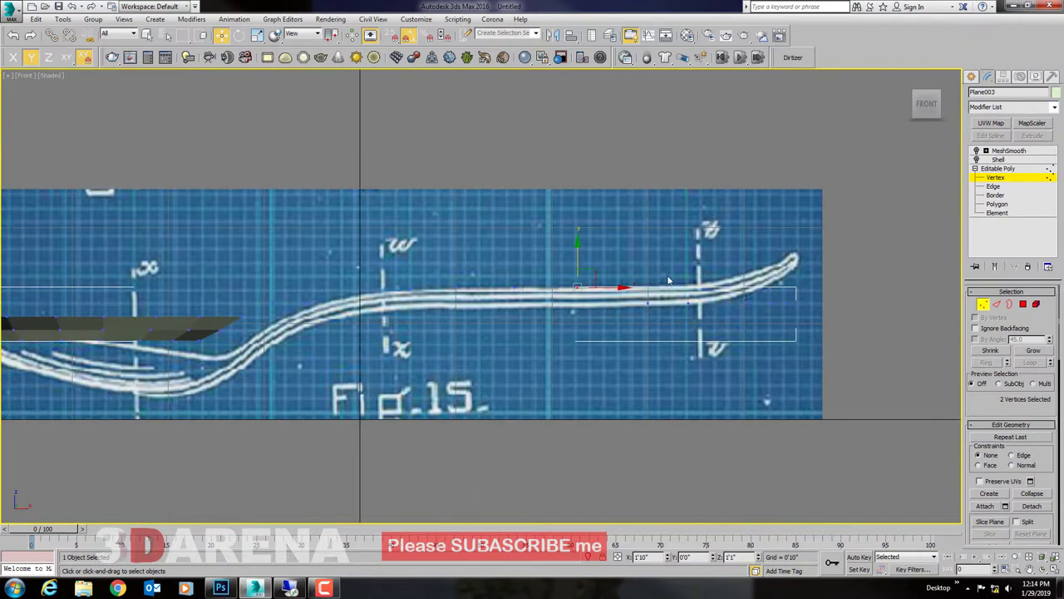
Step: Raise the vertices near the handle tip along the blueprint curve
{"action": "left_click_drag", "start_coordinate": [829, 369], "coordinate": [827, 367]}
{"action": "scroll", "coordinate": [735, 258], "scroll_direction": "up", "scroll_amount": 3}
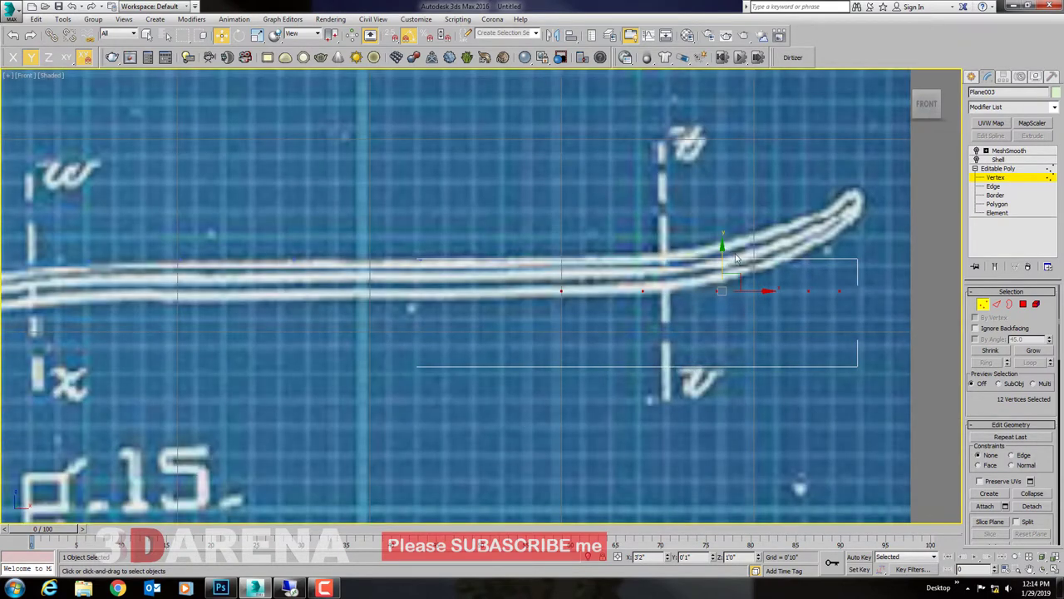
{"action": "middle_click_drag", "start_coordinate": [855, 267], "coordinate": [765, 324]}
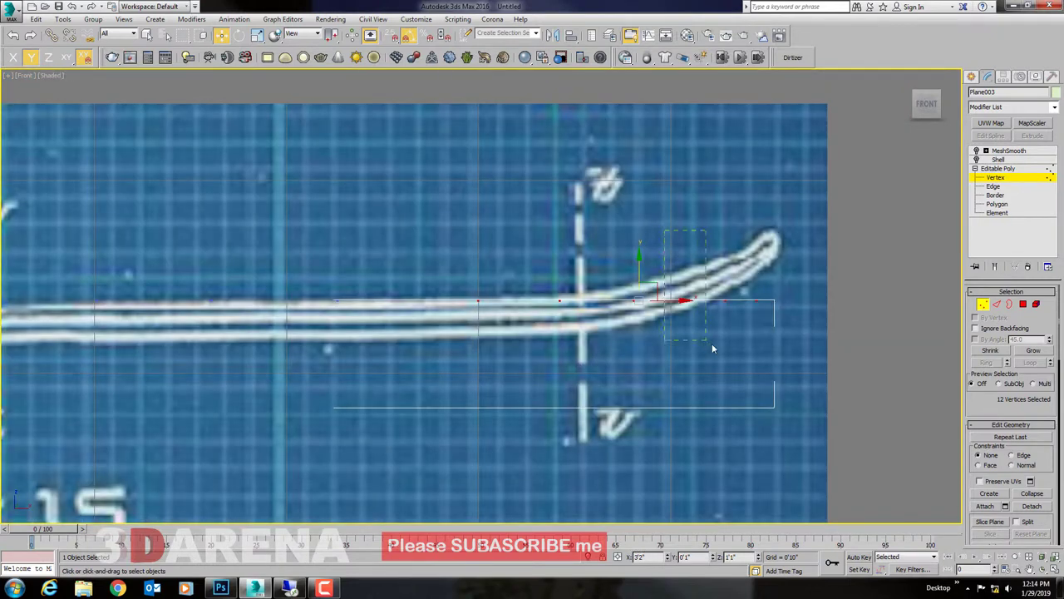
{"action": "left_click_drag", "start_coordinate": [665, 232], "coordinate": [712, 349]}
{"action": "mouse_move", "coordinate": [682, 264]}
{"action": "left_mouse_down"}
{"action": "mouse_move", "coordinate": [729, 237]}
{"action": "mouse_move", "coordinate": [742, 327]}
{"action": "left_mouse_up"}
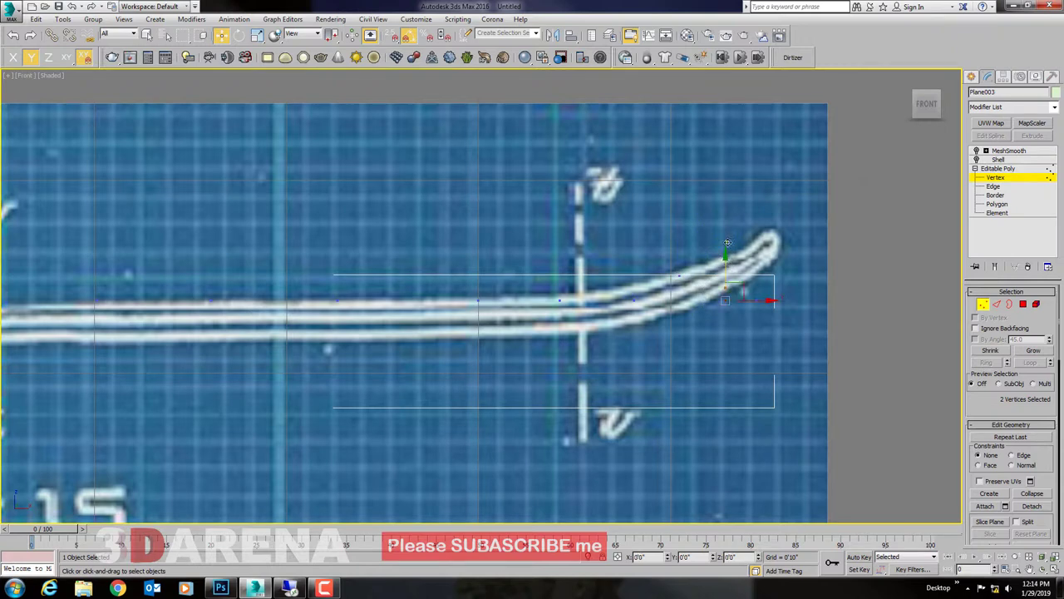
{"action": "left_click_drag", "start_coordinate": [726, 283], "coordinate": [774, 239]}
Step: Lift the last tip vertices to the blueprint's upward curl and show Front as wireframe
{"action": "left_click_drag", "start_coordinate": [749, 328], "coordinate": [750, 332]}
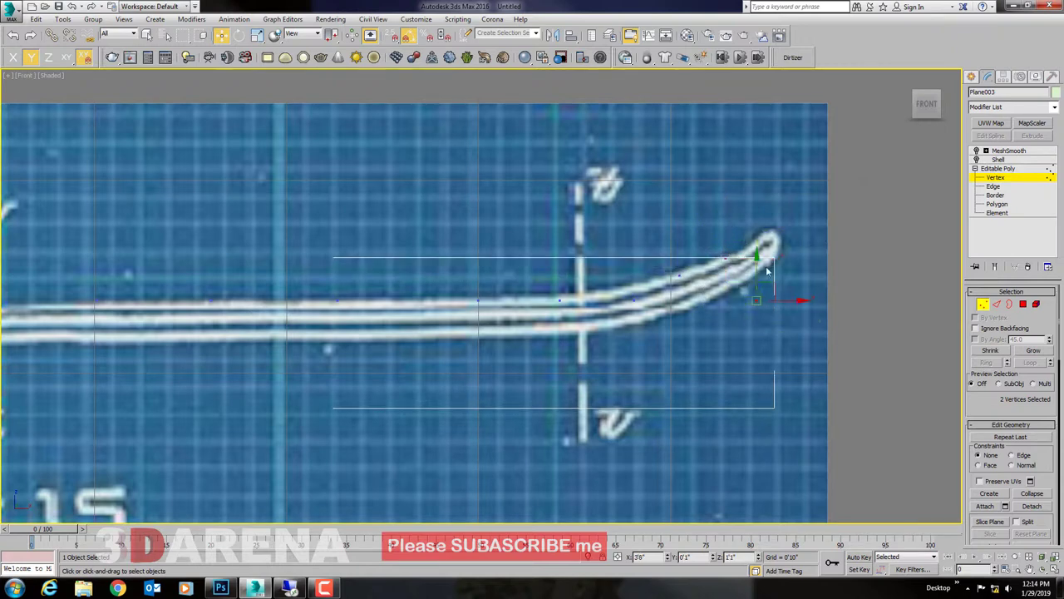
{"action": "left_click_drag", "start_coordinate": [756, 262], "coordinate": [757, 204]}
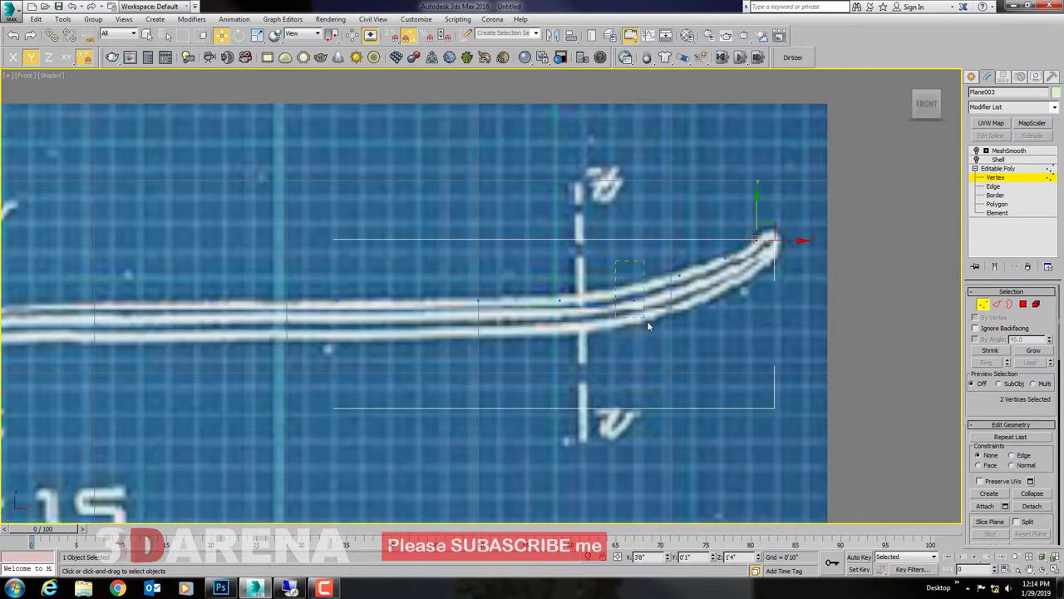
{"action": "left_click_drag", "start_coordinate": [647, 321], "coordinate": [633, 272]}
{"action": "key", "text": "F3"}
Step: Select the vertex at the handle's bend and pan toward the bowl
{"action": "left_click_drag", "start_coordinate": [586, 275], "coordinate": [551, 329]}
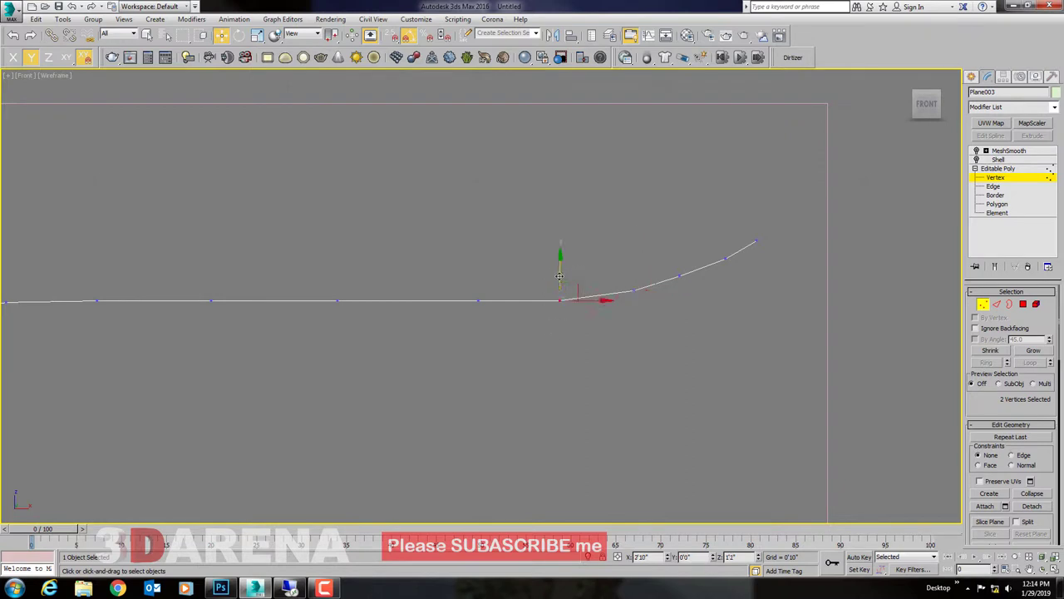
{"action": "scroll", "coordinate": [561, 282], "scroll_direction": "down", "scroll_amount": 4}
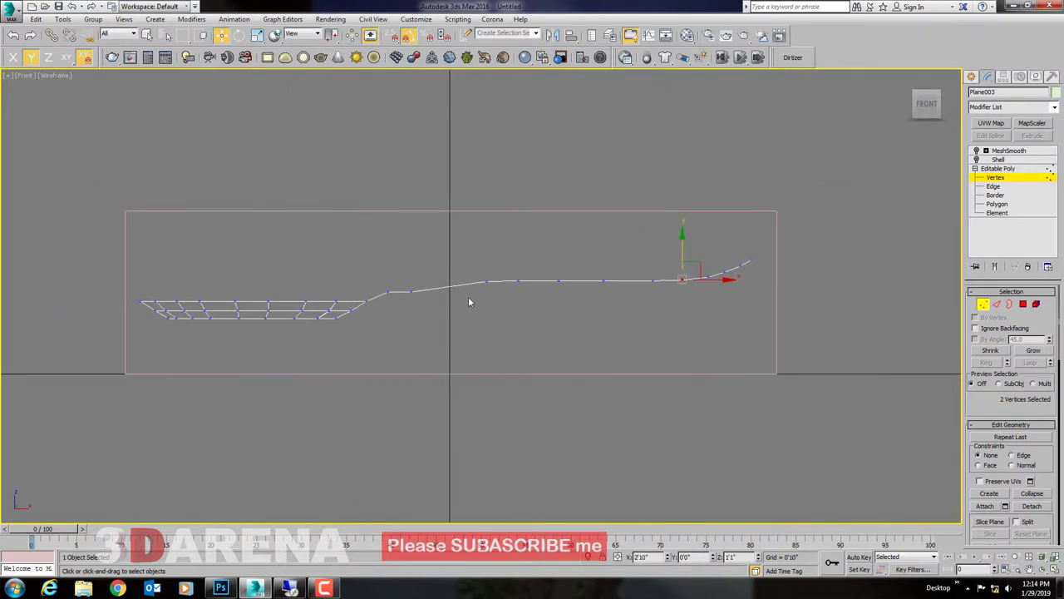
{"action": "scroll", "coordinate": [468, 296], "scroll_direction": "up", "scroll_amount": 3}
{"action": "left_click_drag", "start_coordinate": [385, 228], "coordinate": [294, 306]}
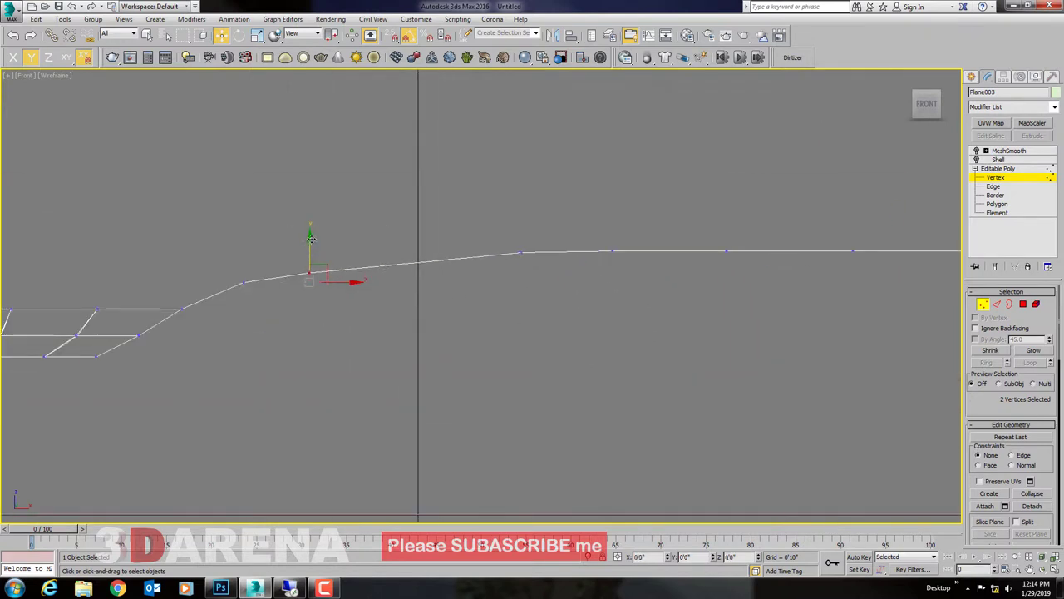
{"action": "scroll", "coordinate": [308, 251], "scroll_direction": "down", "scroll_amount": 3}
{"action": "middle_click_drag", "start_coordinate": [281, 285], "coordinate": [538, 285]}
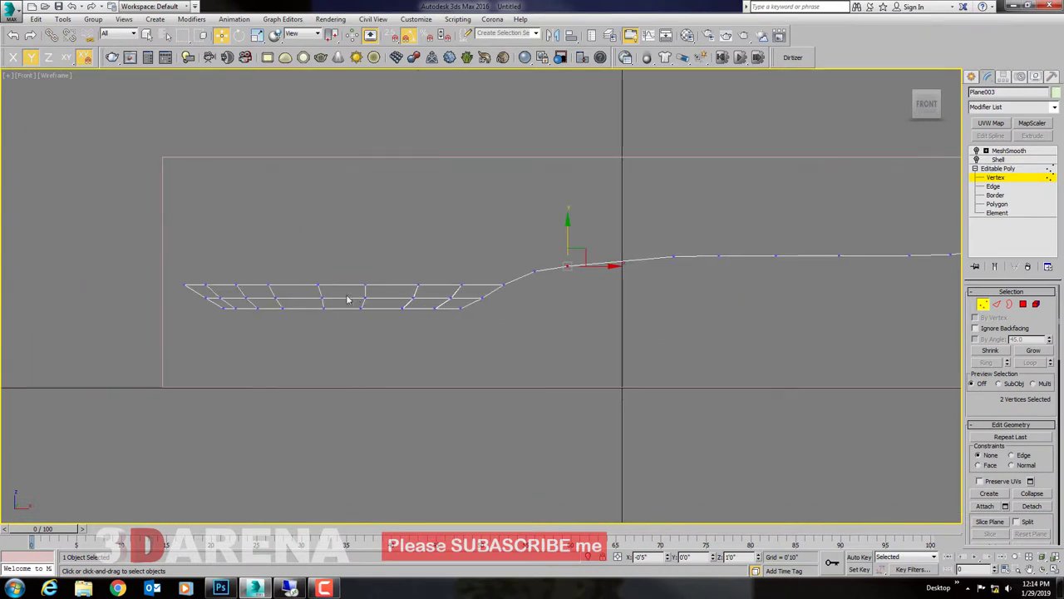
{"action": "scroll", "coordinate": [305, 311], "scroll_direction": "up", "scroll_amount": 1}
{"action": "middle_click_drag", "start_coordinate": [352, 321], "coordinate": [357, 340]}
Step: Raise the bowl's top row of rim vertices along Y
{"action": "scroll", "coordinate": [357, 340], "scroll_direction": "down", "scroll_amount": 2}
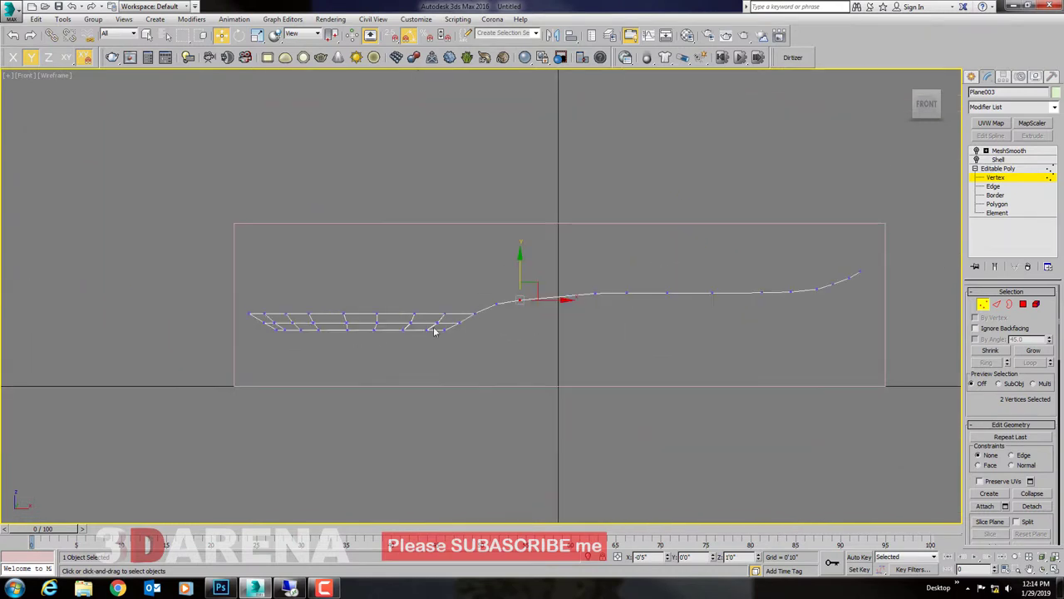
{"action": "scroll", "coordinate": [435, 328], "scroll_direction": "down", "scroll_amount": 1}
{"action": "scroll", "coordinate": [459, 331], "scroll_direction": "up", "scroll_amount": 2}
{"action": "scroll", "coordinate": [466, 330], "scroll_direction": "up", "scroll_amount": 1}
{"action": "scroll", "coordinate": [466, 330], "scroll_direction": "down", "scroll_amount": 3}
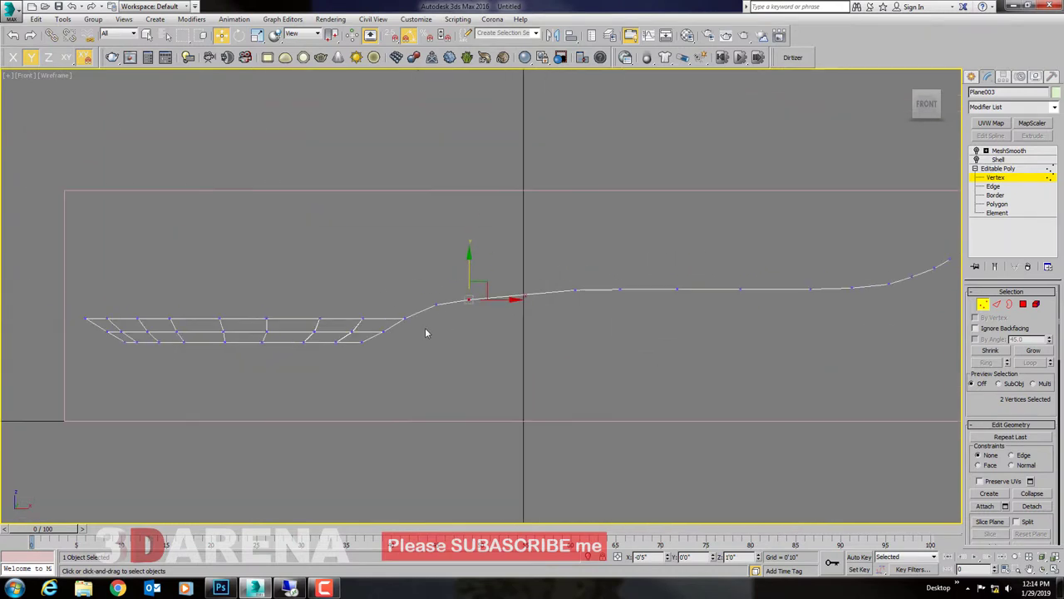
{"action": "middle_click_drag", "start_coordinate": [427, 330], "coordinate": [545, 334]}
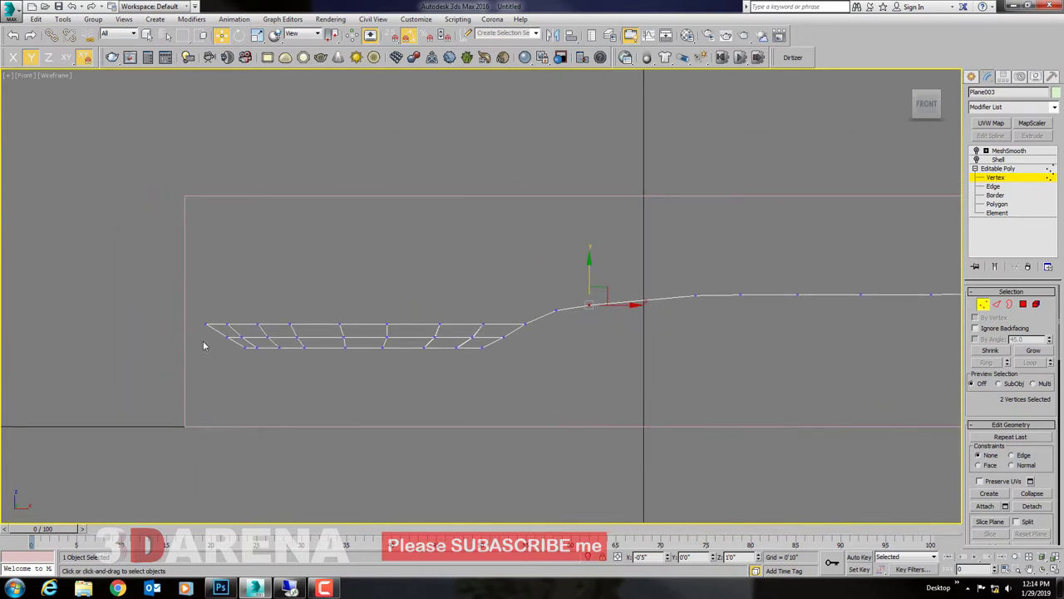
{"action": "left_click_drag", "start_coordinate": [137, 277], "coordinate": [502, 332]}
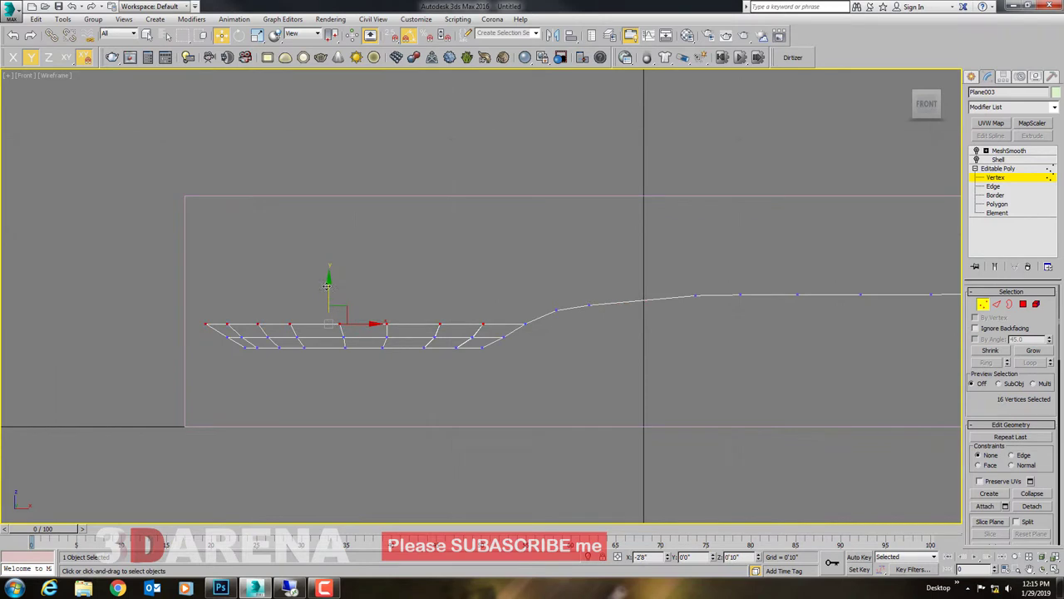
{"action": "left_click_drag", "start_coordinate": [327, 286], "coordinate": [329, 275]}
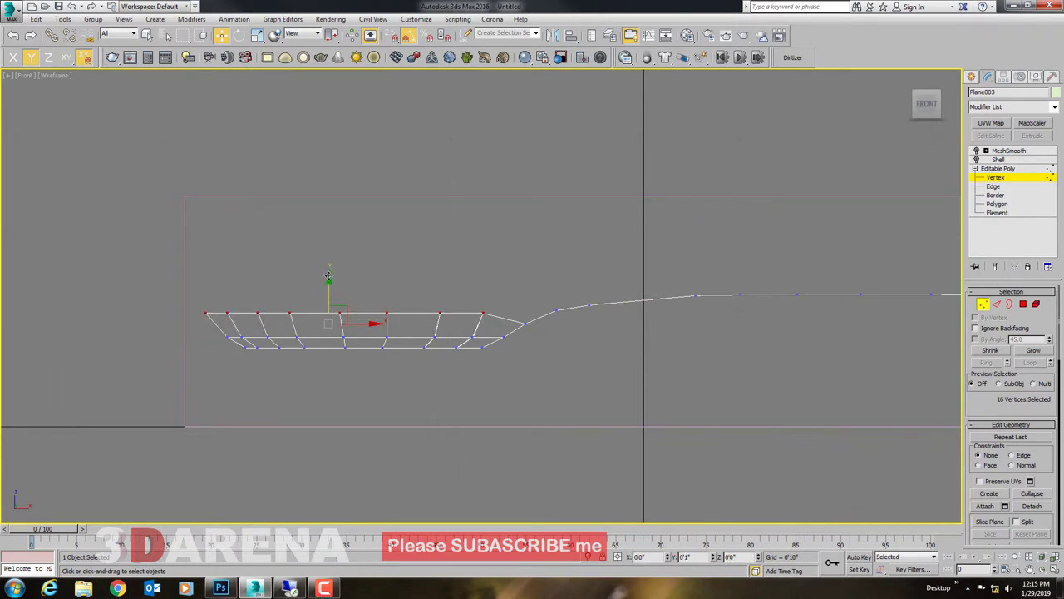
Step: Raise the neck kink vertices and nudge the next handle vertex up
{"action": "scroll", "coordinate": [532, 321], "scroll_direction": "up", "scroll_amount": 3}
{"action": "left_click", "coordinate": [494, 309]}
{"action": "mouse_move", "coordinate": [495, 275]}
{"action": "left_mouse_down"}
{"action": "mouse_move", "coordinate": [498, 255]}
{"action": "mouse_move", "coordinate": [514, 256]}
{"action": "left_mouse_up"}
{"action": "left_click_drag", "start_coordinate": [583, 311], "coordinate": [589, 325]}
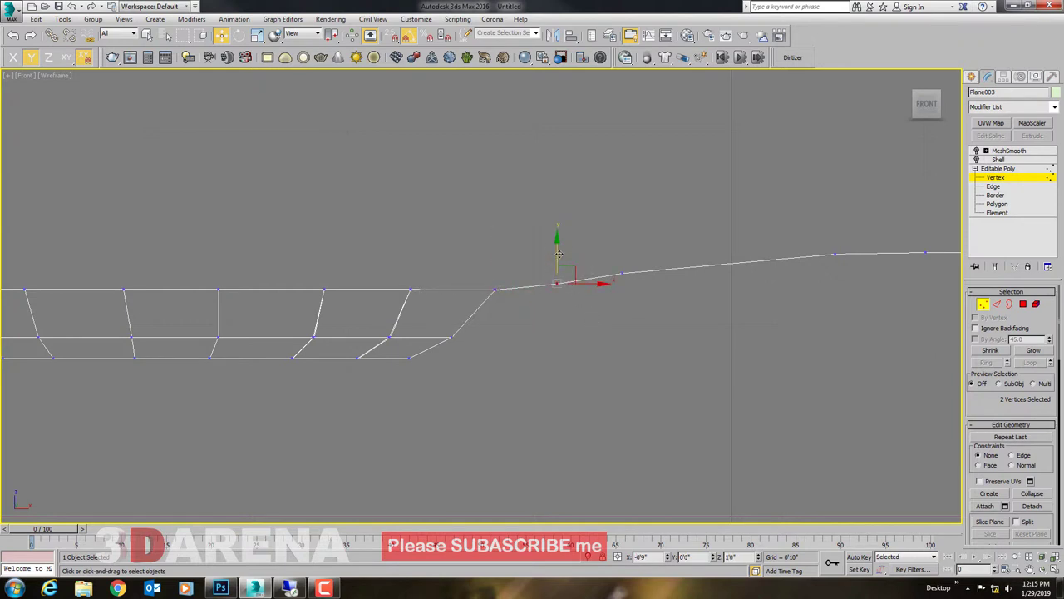
{"action": "left_click_drag", "start_coordinate": [562, 250], "coordinate": [562, 244]}
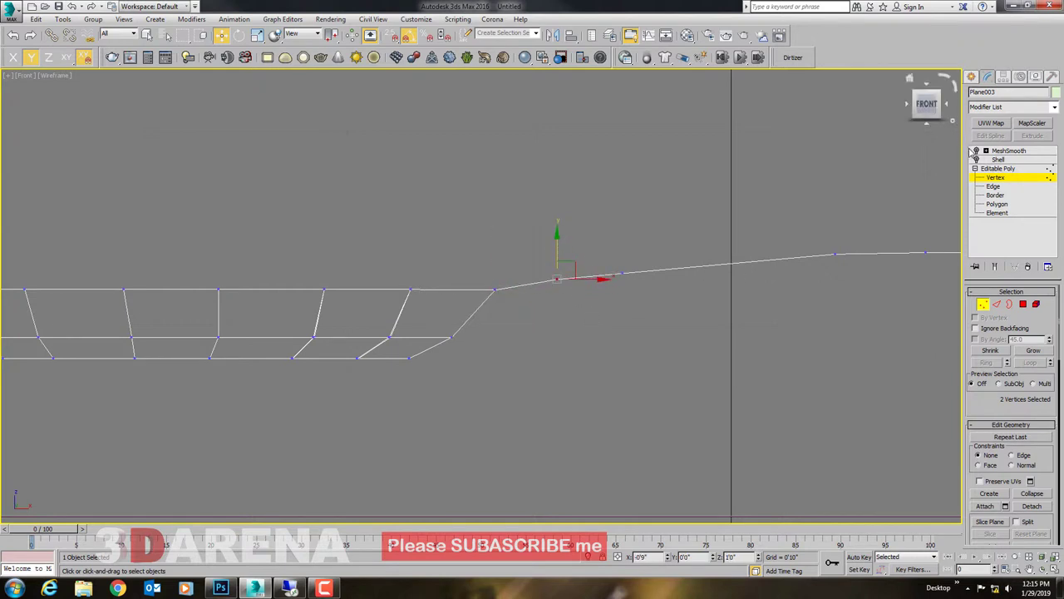
Step: Exit vertex editing and return to the four-viewport layout
{"action": "left_click", "coordinate": [971, 77]}
{"action": "scroll", "coordinate": [629, 352], "scroll_direction": "down", "scroll_amount": 3}
{"action": "key", "text": "alt+w"}
Step: Orbit the spoon in a maximized Perspective view and hide the blueprint planes
{"action": "left_click", "coordinate": [658, 371]}
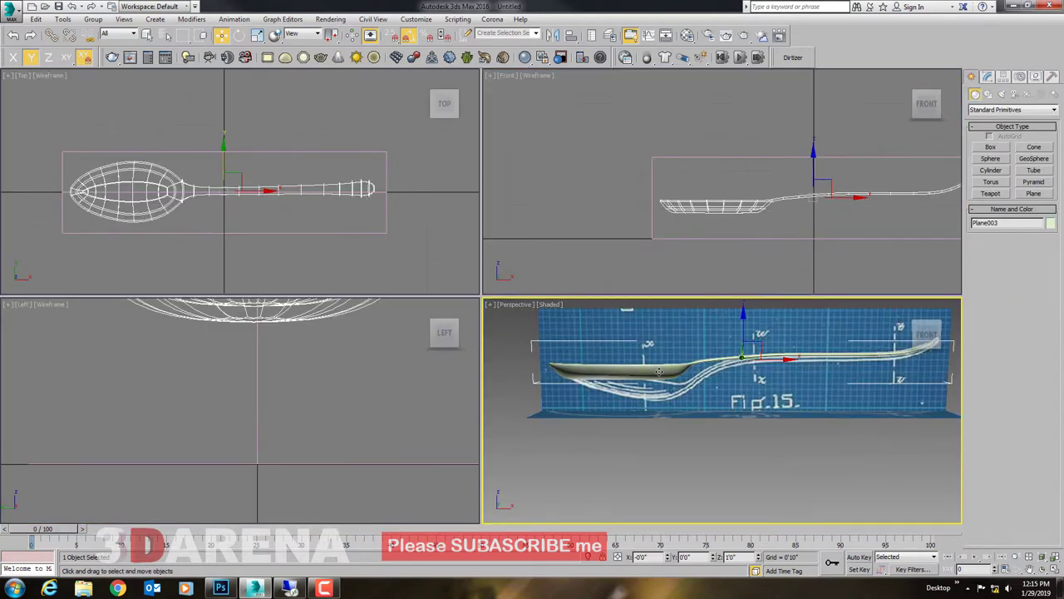
{"action": "key", "text": "alt+w"}
{"action": "mouse_move", "coordinate": [658, 371]}
{"action": "middle_mouse_down", "text": "alt"}
{"action": "mouse_move", "coordinate": [600, 404]}
{"action": "mouse_move", "coordinate": [550, 384]}
{"action": "mouse_move", "coordinate": [545, 348]}
{"action": "middle_mouse_up", "text": "alt"}
{"action": "key", "text": "alt+q"}
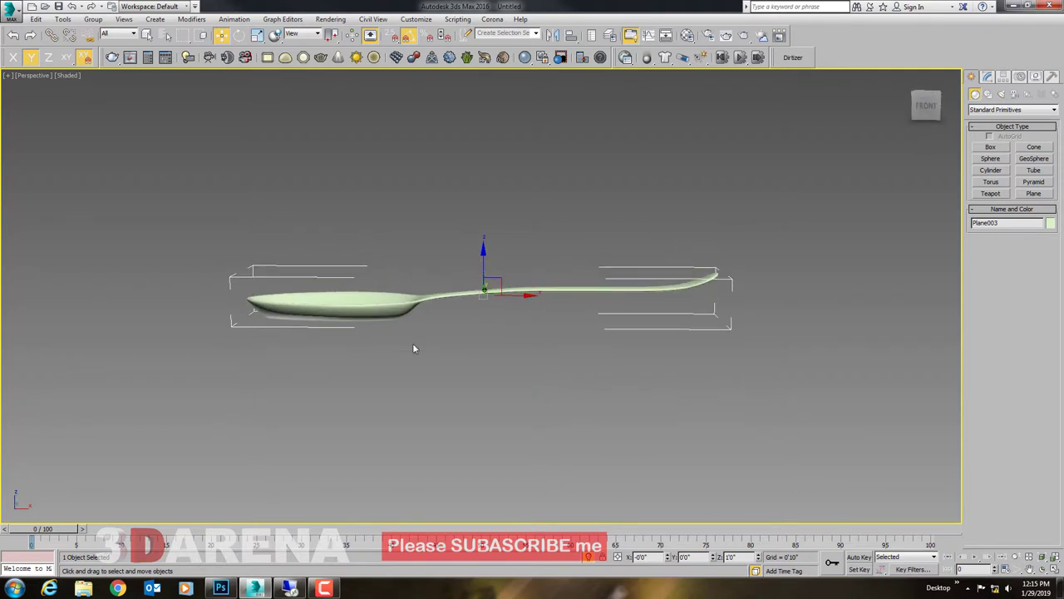
{"action": "mouse_move", "coordinate": [413, 349]}
{"action": "middle_mouse_down", "text": "alt"}
{"action": "mouse_move", "coordinate": [471, 326]}
{"action": "mouse_move", "coordinate": [423, 387]}
{"action": "mouse_move", "coordinate": [421, 446]}
{"action": "mouse_move", "coordinate": [416, 358]}
{"action": "middle_mouse_up", "text": "alt"}
Step: Maximize the Front view to show the full wireframe spoon profile
{"action": "key", "text": "alt+w"}
{"action": "right_click", "coordinate": [618, 230]}
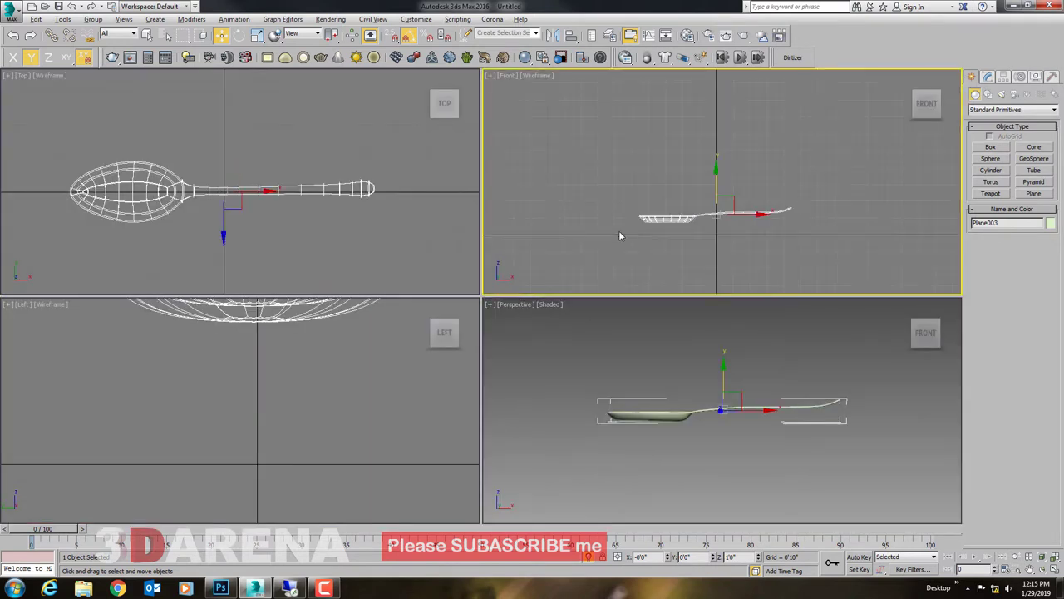
{"action": "key", "text": "alt+w"}
{"action": "scroll", "coordinate": [382, 368], "scroll_direction": "up", "scroll_amount": 4}
Step: Select the 30 middle bowl vertices and lower them on Y to deepen the bowl
{"action": "left_click", "coordinate": [987, 76]}
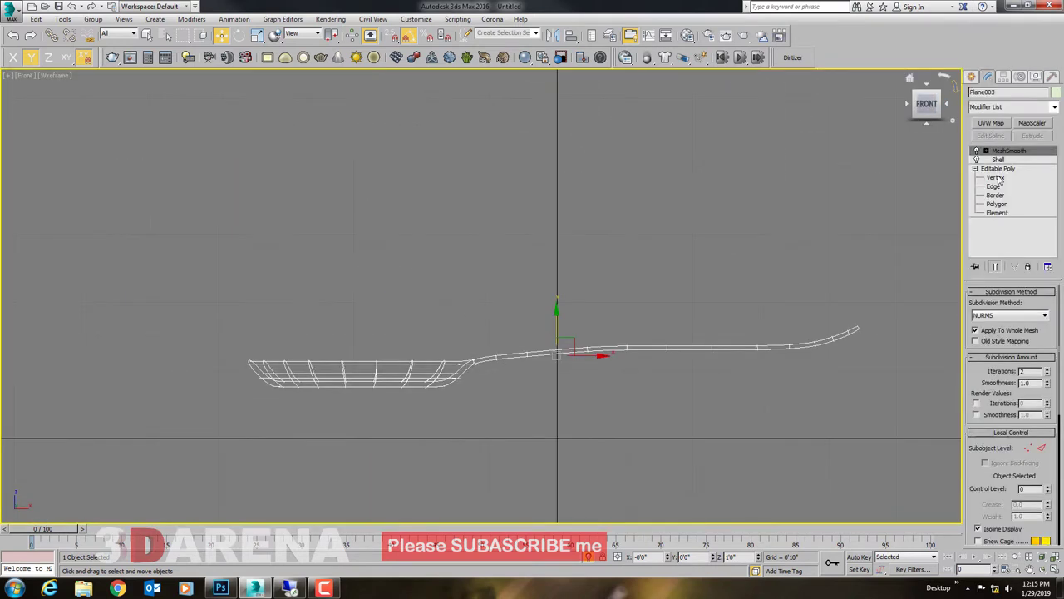
{"action": "key", "text": "1"}
{"action": "scroll", "coordinate": [399, 321], "scroll_direction": "up", "scroll_amount": 3}
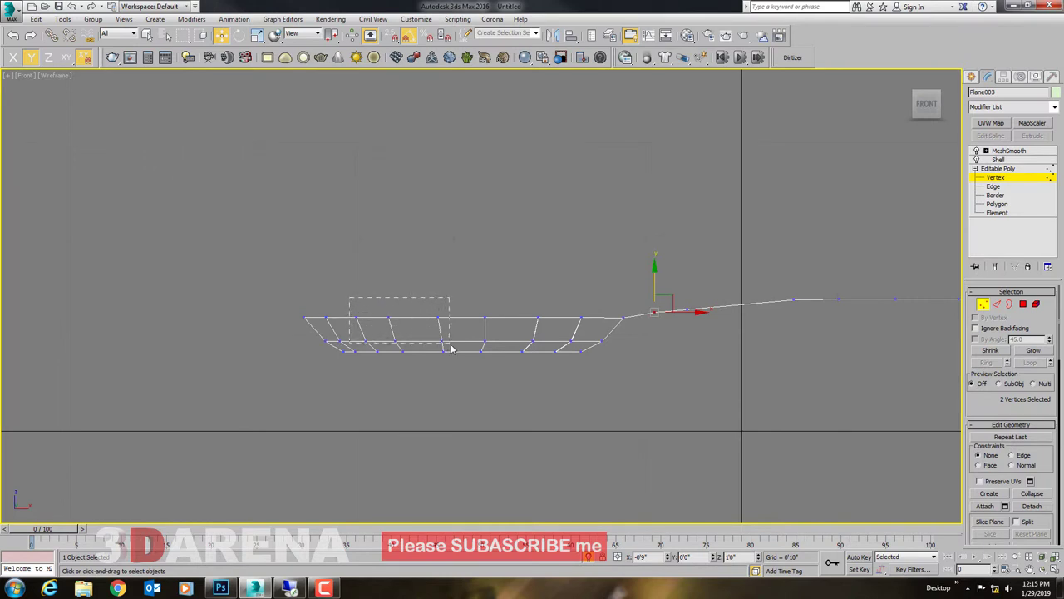
{"action": "left_click_drag", "start_coordinate": [451, 349], "coordinate": [452, 350]}
{"action": "left_click_drag", "start_coordinate": [424, 400], "coordinate": [368, 376], "text": "ctrl"}
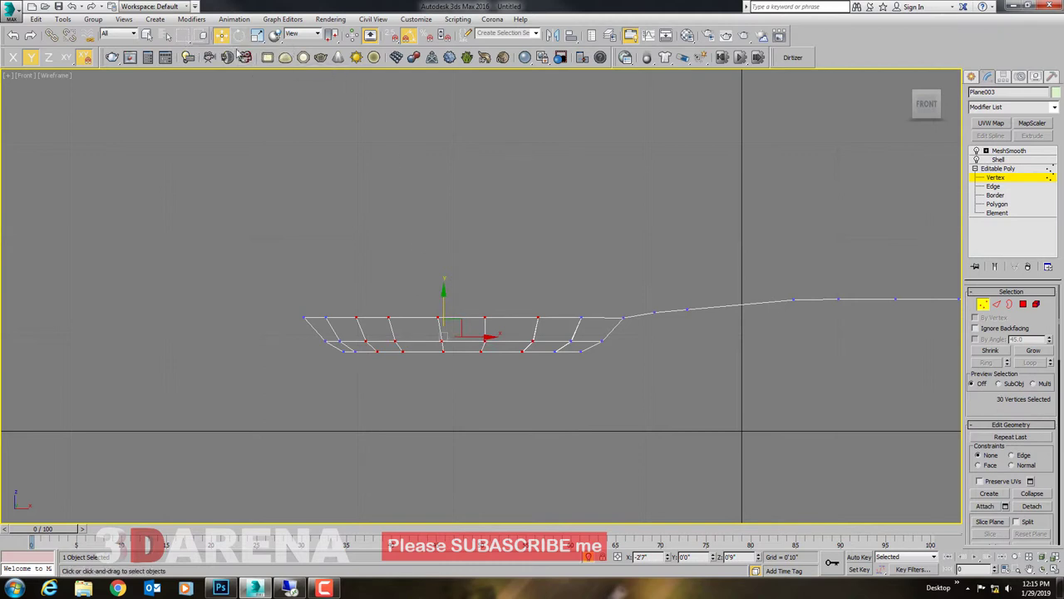
{"action": "left_click_drag", "start_coordinate": [441, 299], "coordinate": [441, 309]}
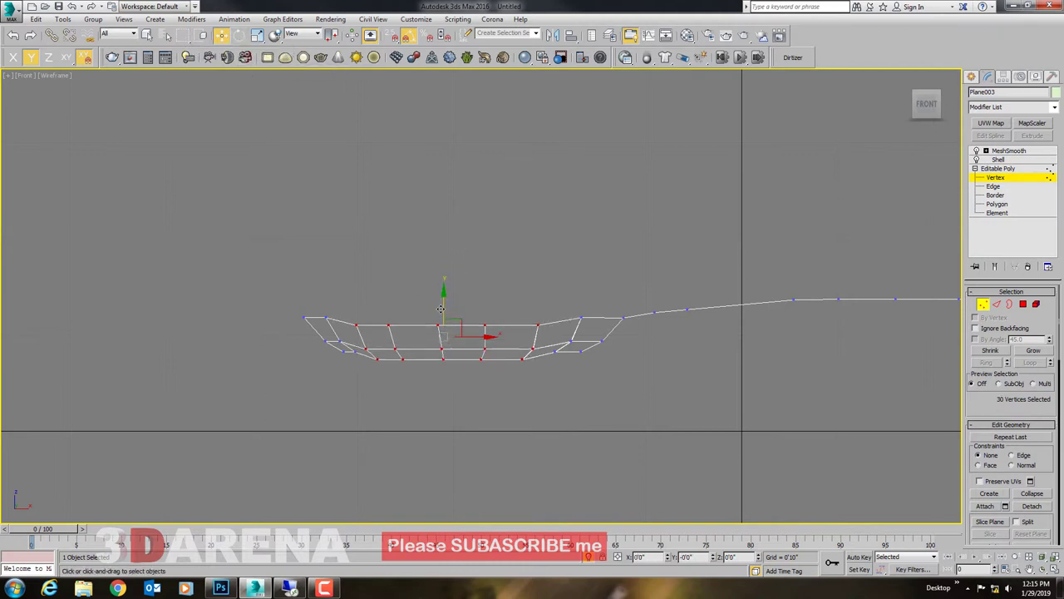
{"action": "scroll", "coordinate": [594, 331], "scroll_direction": "up", "scroll_amount": 5}
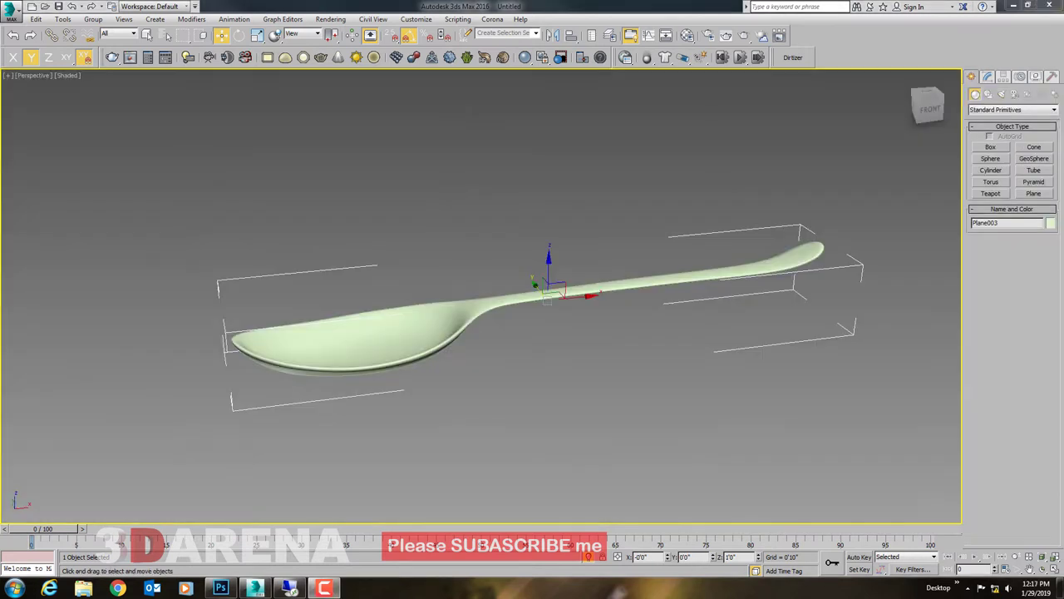
Step: Orbit and switch between the four-view and maximized Perspective layouts to inspect the smoothed spoon
{"action": "mouse_move", "coordinate": [374, 406]}
{"action": "middle_mouse_down", "text": "alt"}
{"action": "mouse_move", "coordinate": [423, 431]}
{"action": "mouse_move", "coordinate": [404, 413]}
{"action": "mouse_move", "coordinate": [462, 379]}
{"action": "mouse_move", "coordinate": [372, 337]}
{"action": "mouse_move", "coordinate": [350, 377]}
{"action": "mouse_move", "coordinate": [419, 375]}
{"action": "middle_mouse_up", "text": "alt"}
{"action": "key", "text": "alt+w"}
{"action": "key", "text": "alt+w"}
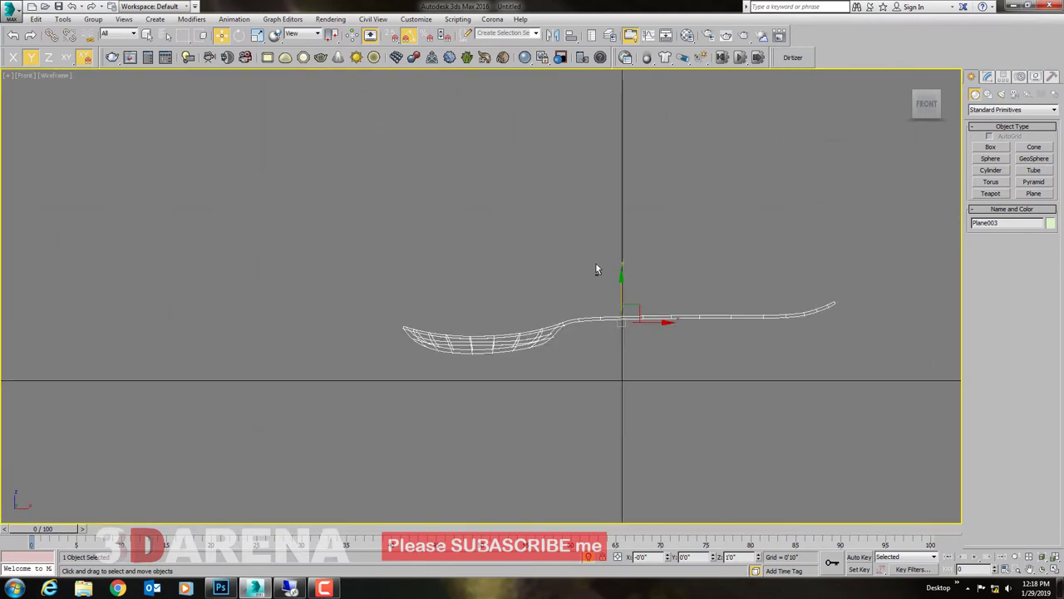
{"action": "middle_click_drag", "start_coordinate": [624, 324], "coordinate": [524, 301]}
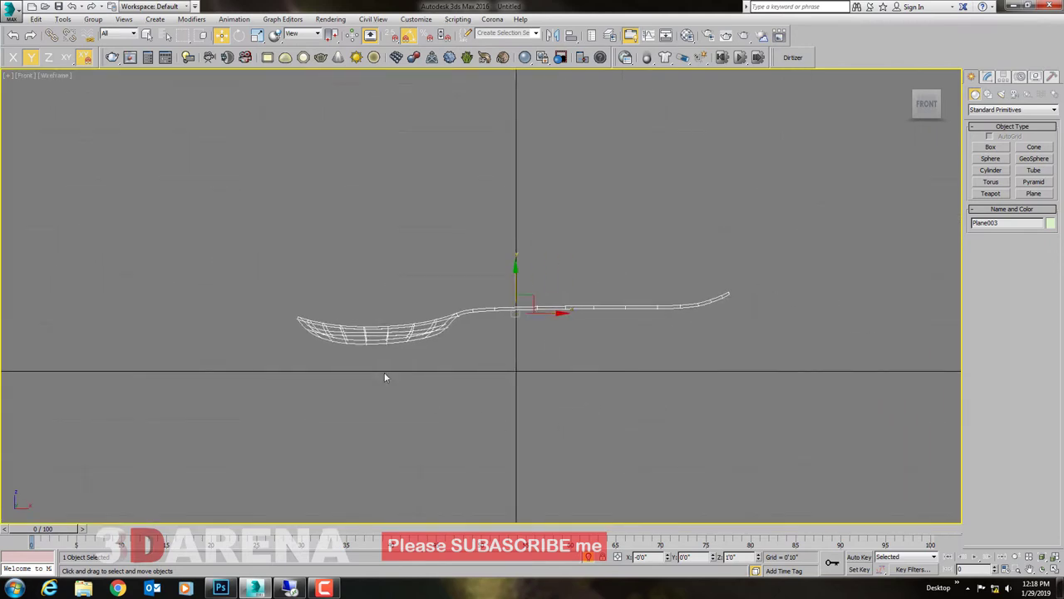
{"action": "key", "text": "alt+w"}
{"action": "right_click", "coordinate": [568, 362]}
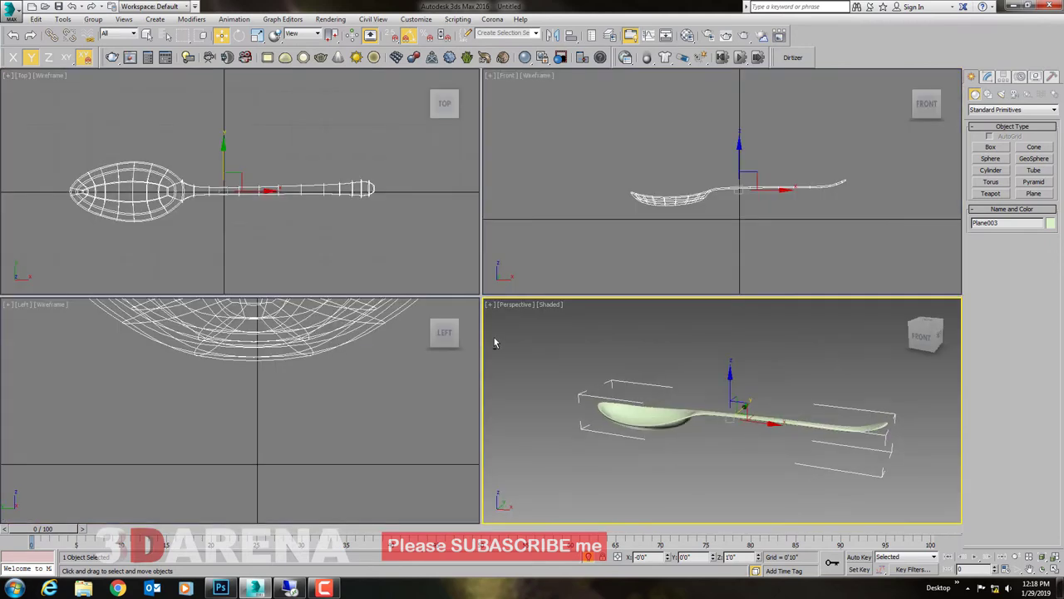
{"action": "key", "text": "alt+w"}
{"action": "mouse_move", "coordinate": [568, 357]}
{"action": "middle_mouse_down", "text": "alt"}
{"action": "mouse_move", "coordinate": [537, 388]}
{"action": "mouse_move", "coordinate": [589, 382]}
{"action": "mouse_move", "coordinate": [537, 340]}
{"action": "mouse_move", "coordinate": [546, 349]}
{"action": "mouse_move", "coordinate": [506, 368]}
{"action": "mouse_move", "coordinate": [413, 285]}
{"action": "mouse_move", "coordinate": [352, 316]}
{"action": "mouse_move", "coordinate": [448, 358]}
{"action": "mouse_move", "coordinate": [501, 363]}
{"action": "middle_mouse_up", "text": "alt"}
{"action": "key", "text": "alt+w"}
{"action": "key", "text": "alt+w"}
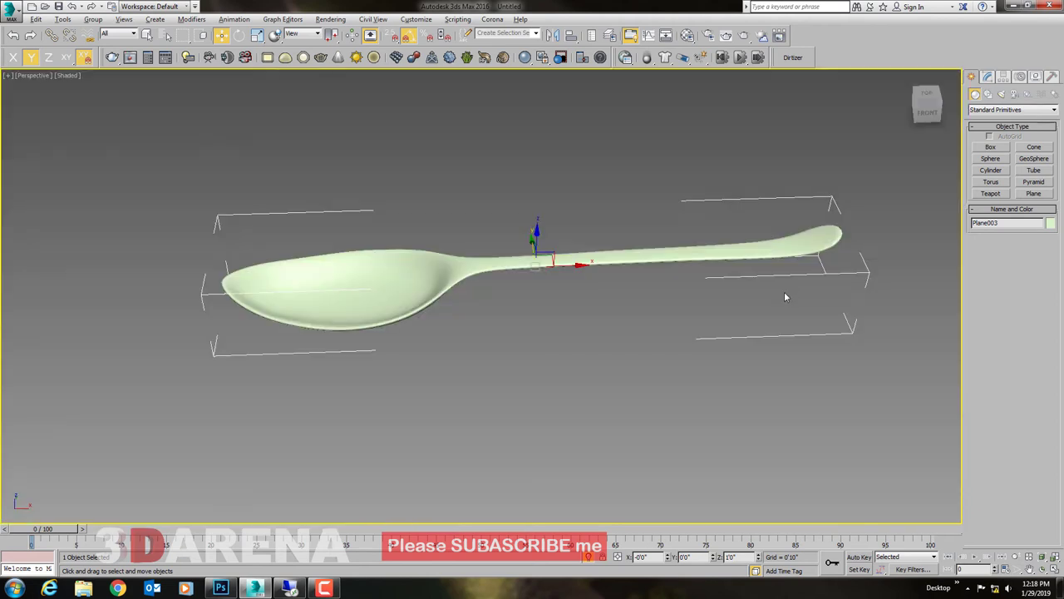
Step: Zoom in on the handle tip and bring up the Splines shape types in the Create panel
{"action": "scroll", "coordinate": [778, 299], "scroll_direction": "up", "scroll_amount": 3}
{"action": "scroll", "coordinate": [778, 299], "scroll_direction": "up", "scroll_amount": 1}
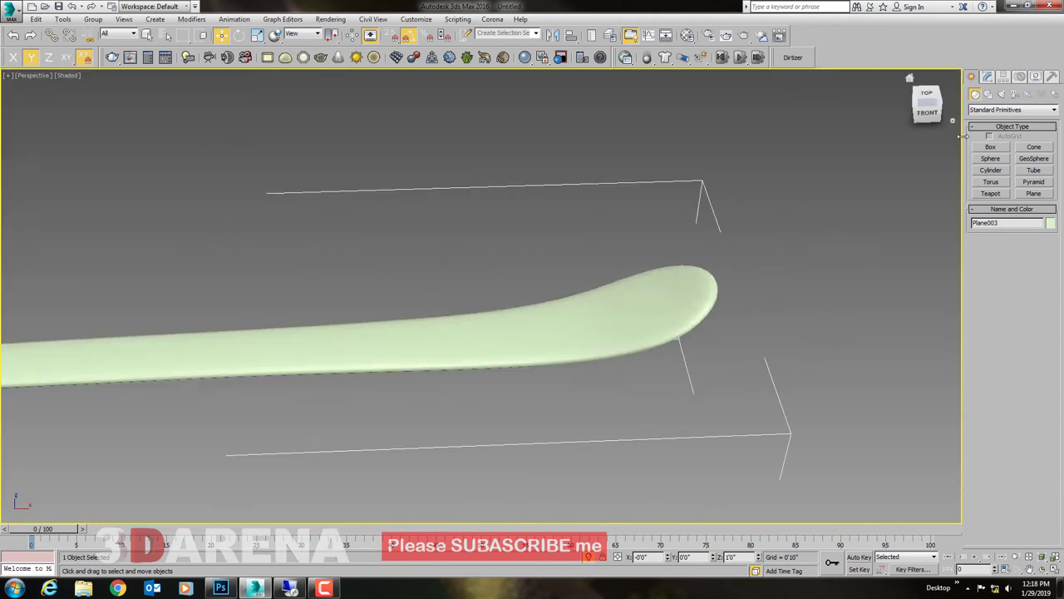
{"action": "left_click", "coordinate": [987, 93]}
{"action": "scroll", "coordinate": [428, 265], "scroll_direction": "down", "scroll_amount": 2}
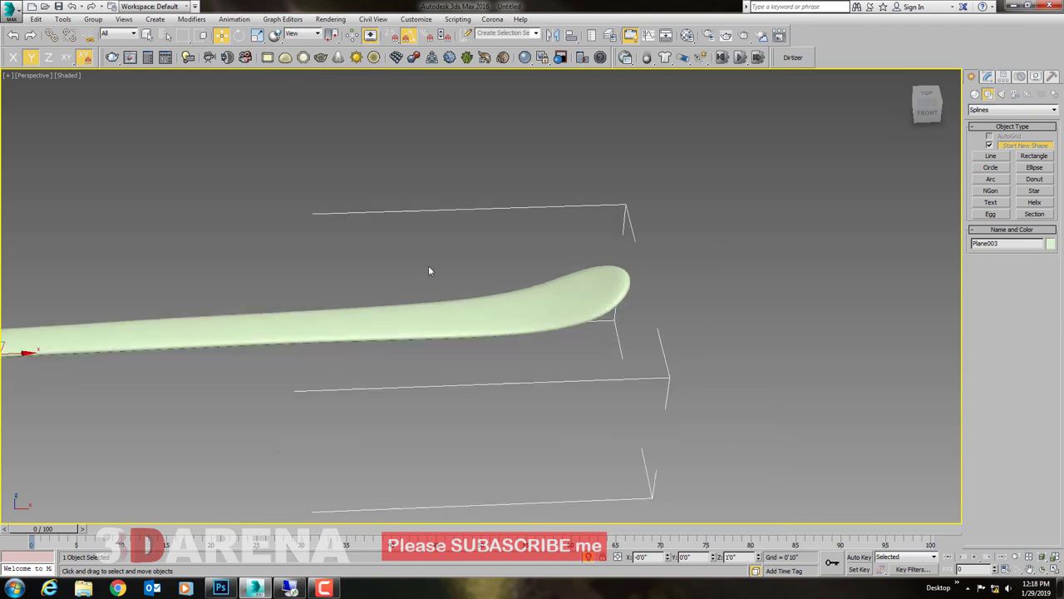